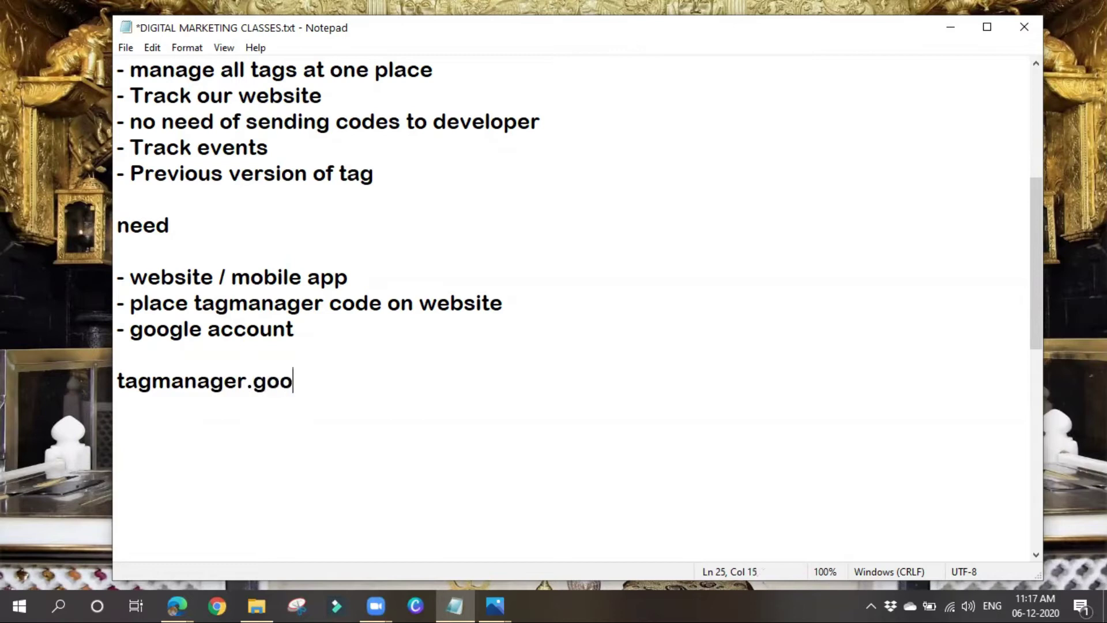
- Complete the note line as tagmanager.google.com, then switch to the Edge browser and search Google for "google tag manager"
text(m)
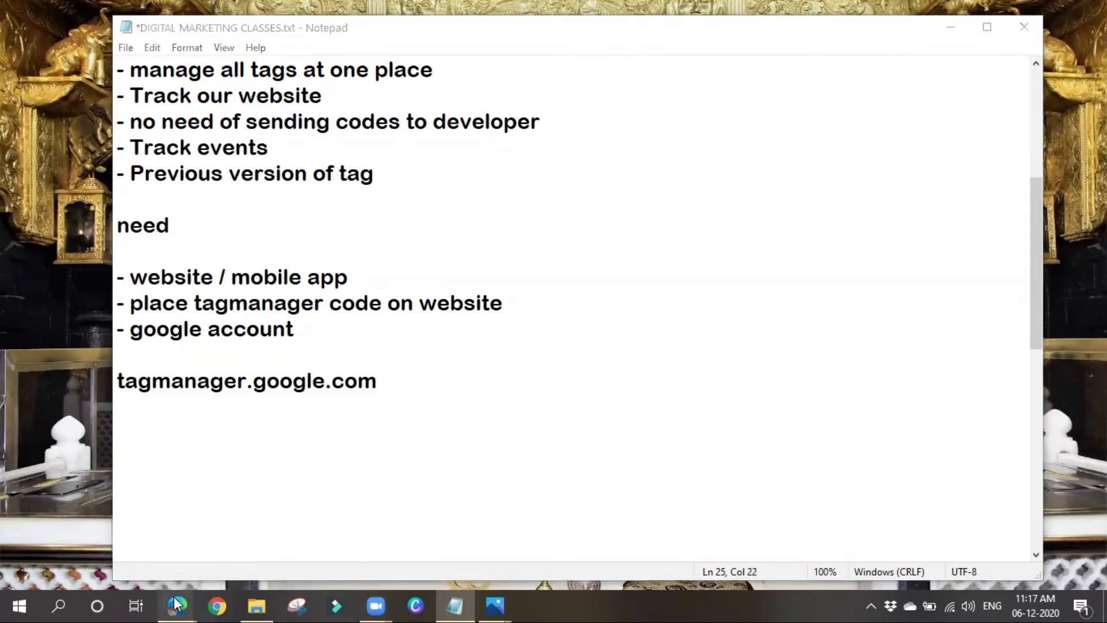
mouse_move(175, 599)
click(104, 556)
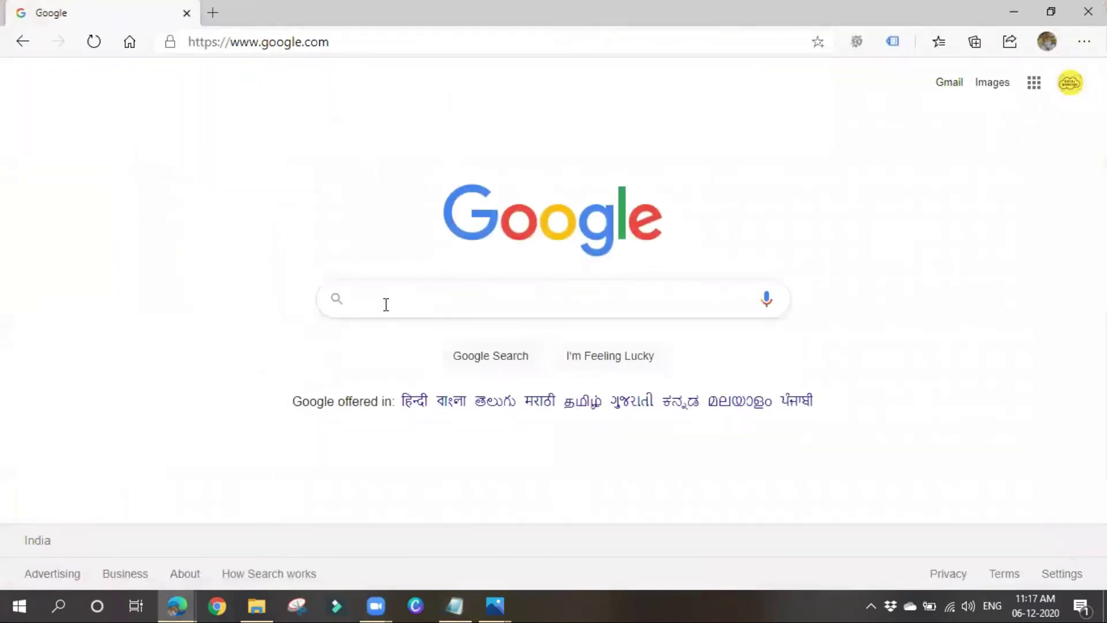
text(google)
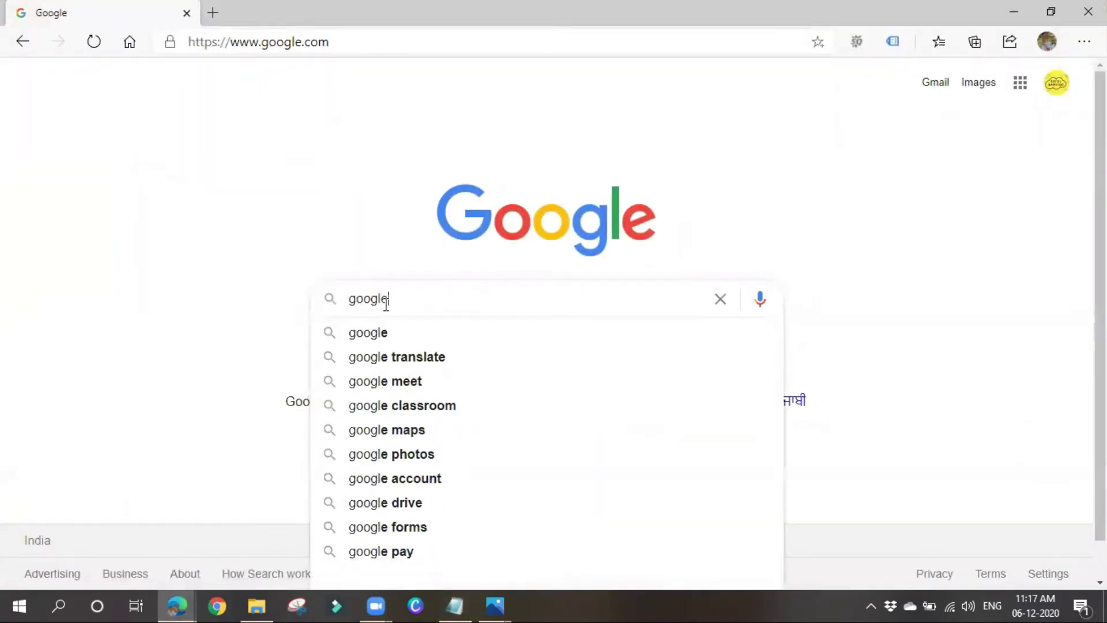
text( tag manager)
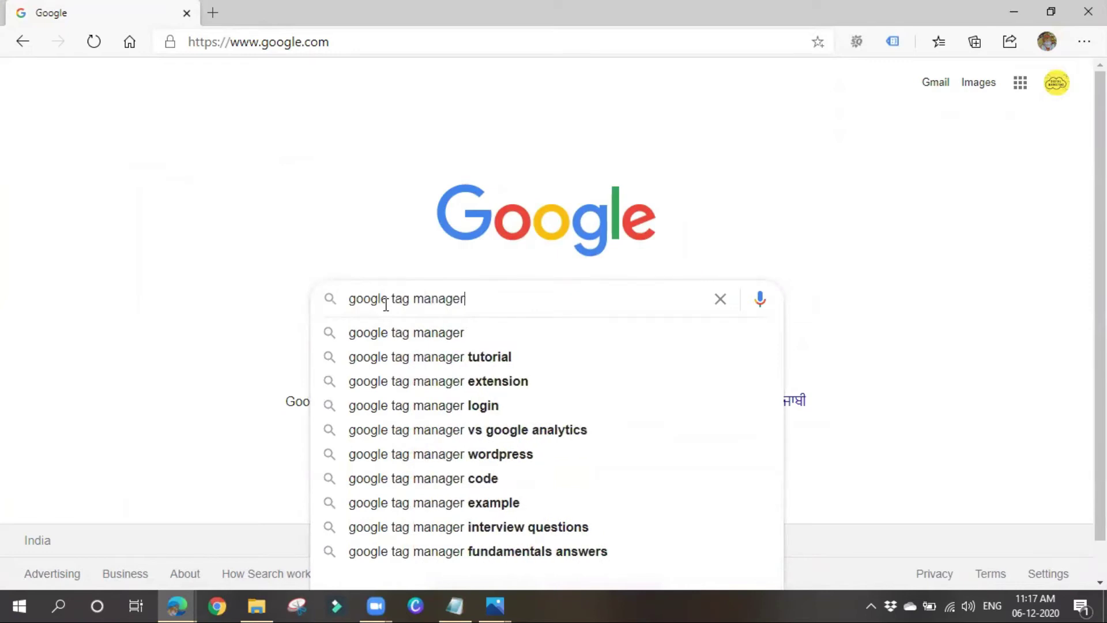
key(Return)
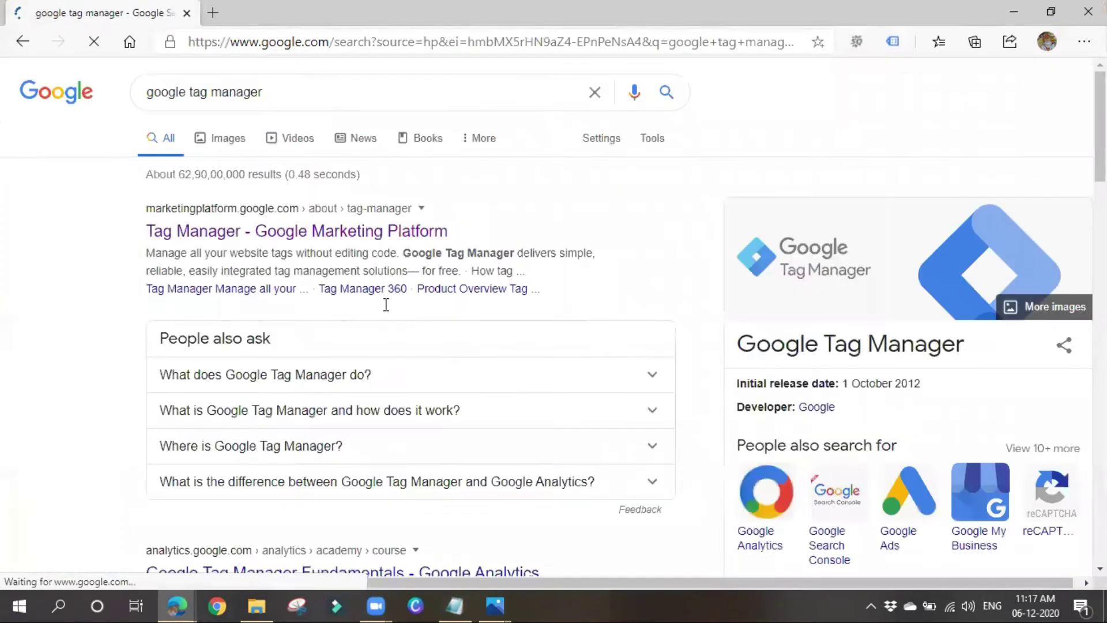
- Open the Tag Manager page of Google Marketing Platform from the results and start the free sign-up to add a new account
click(297, 234)
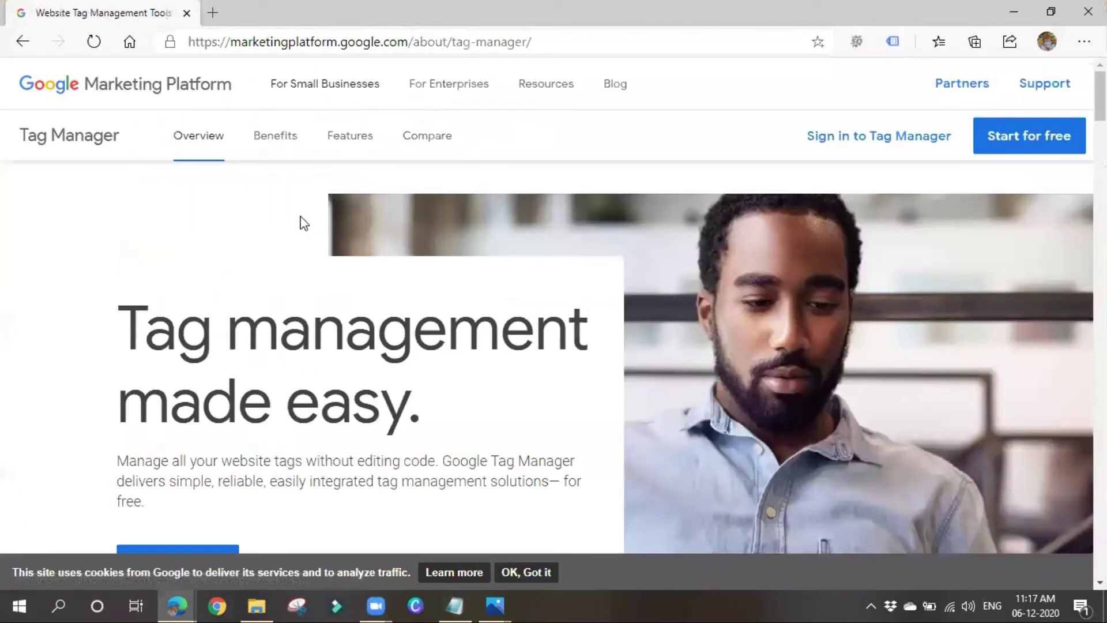
mouse_move(256, 91)
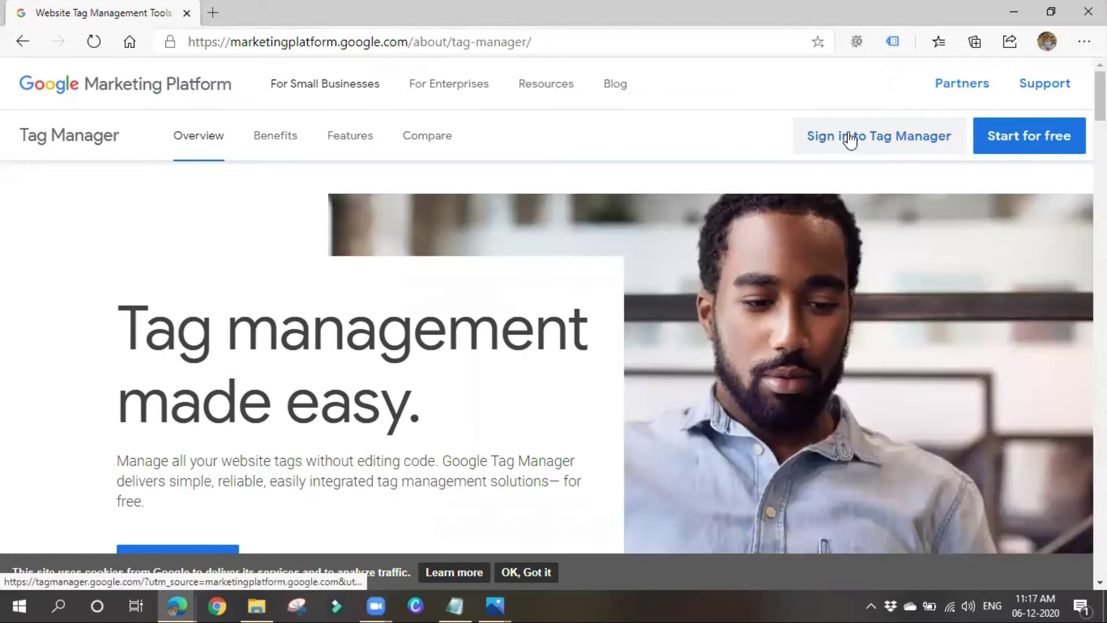
click(1000, 144)
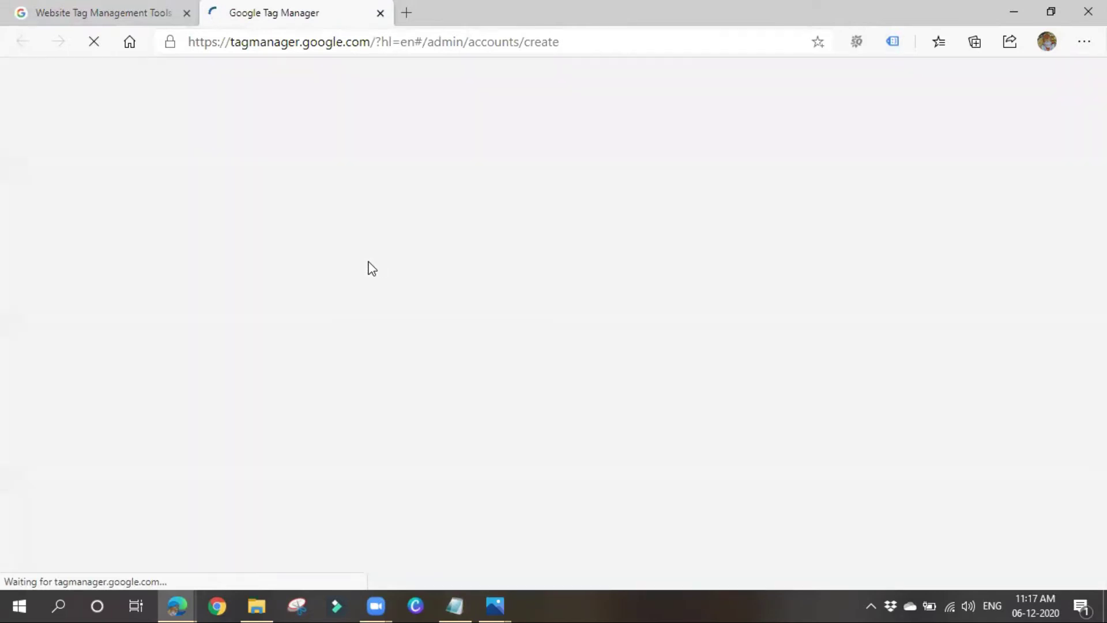
drag(230, 42, 366, 49)
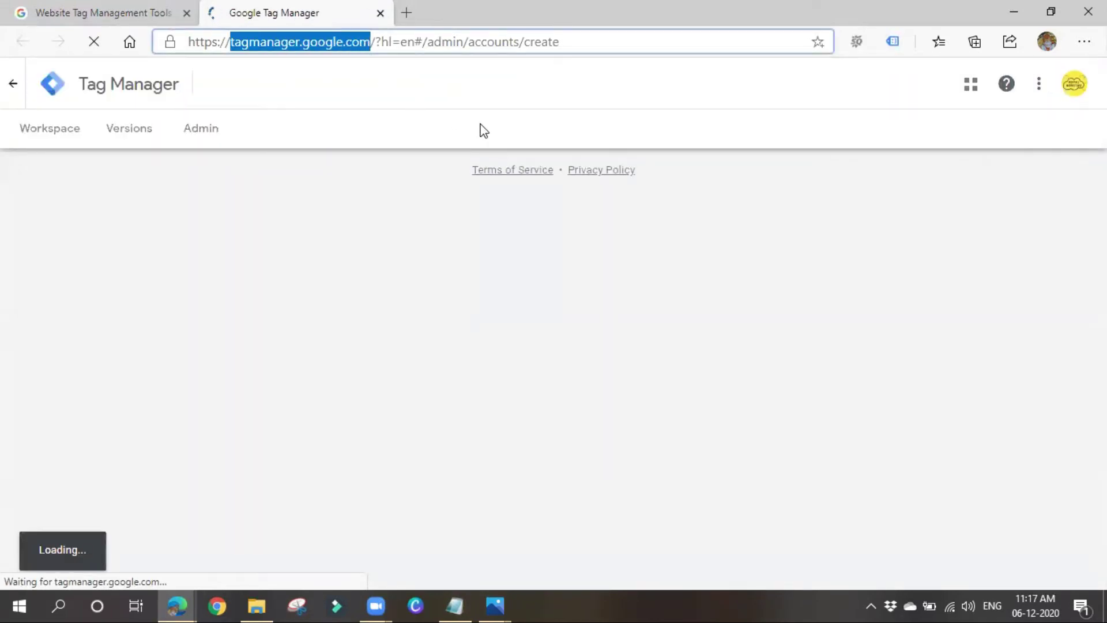
click(490, 112)
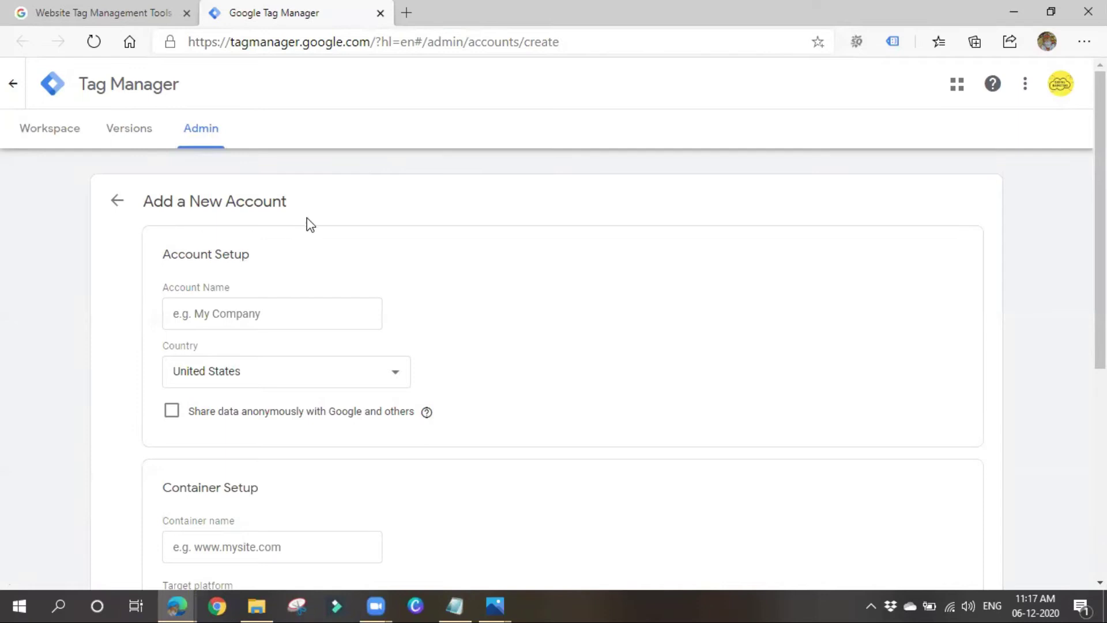
- Review the new account form, name the account Goexplorer and set its country to India
scroll(378, 294, down, 3)
scroll(371, 421, up, 3)
scroll(353, 345, down, 3)
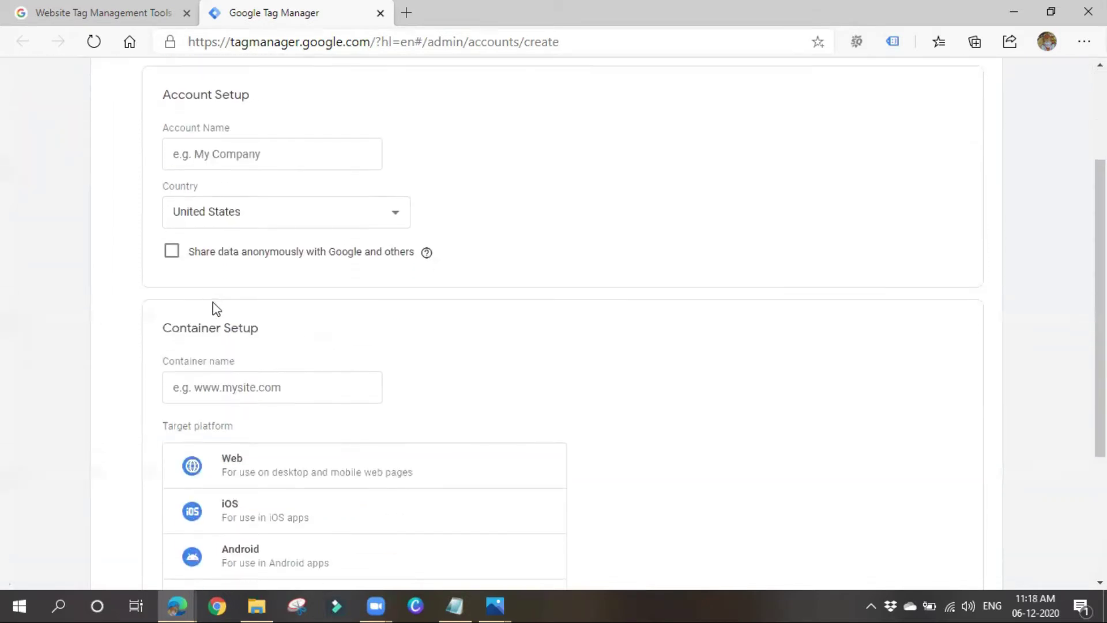
scroll(434, 320, down, 4)
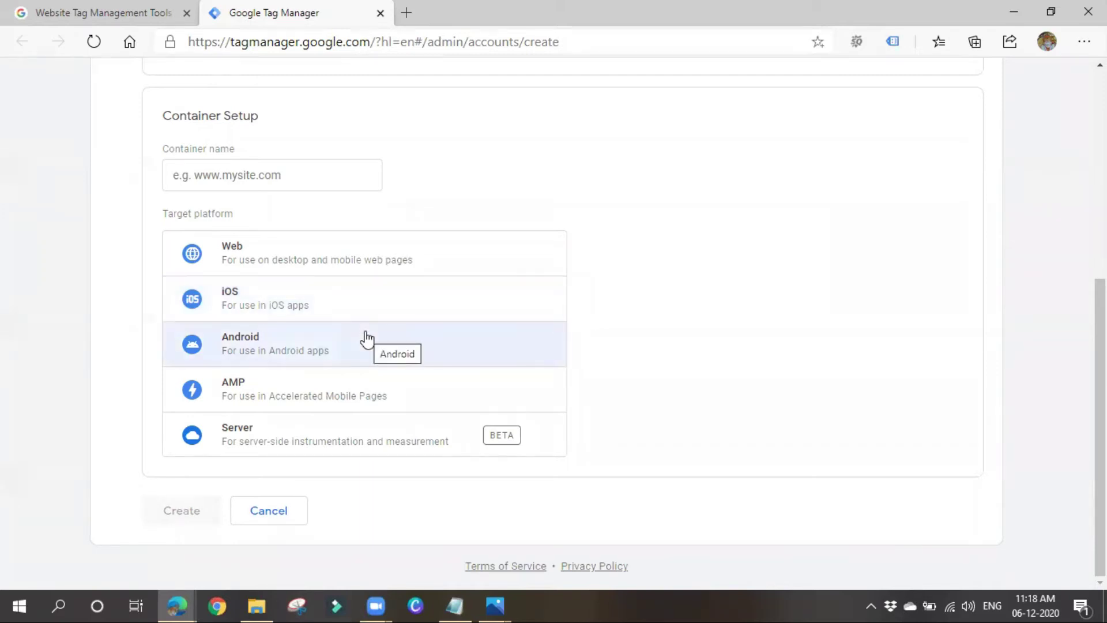
scroll(321, 253, up, 6)
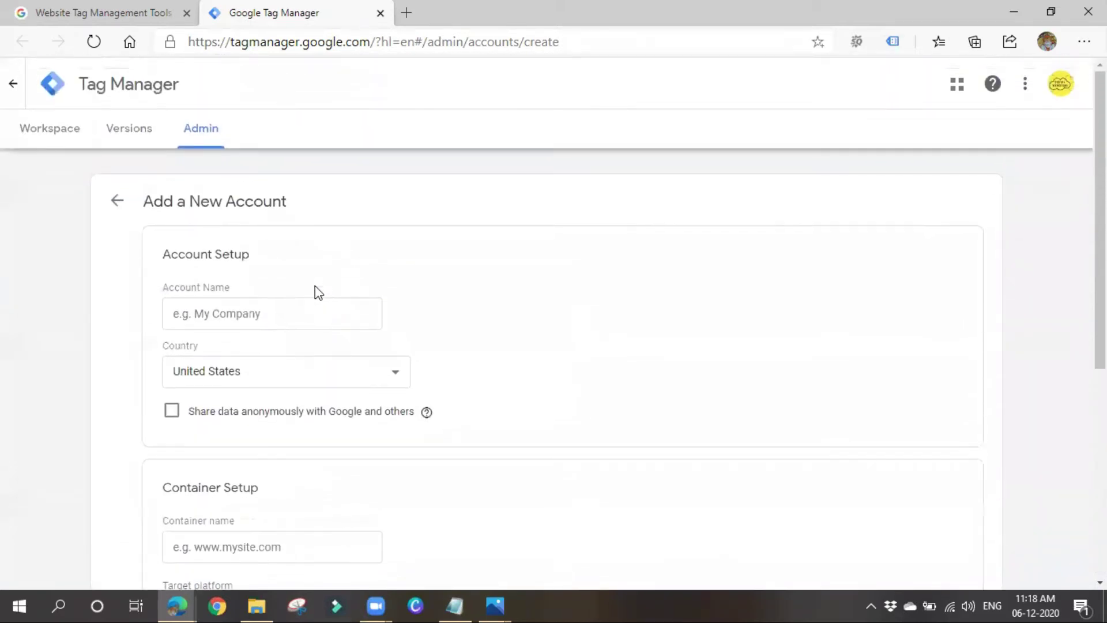
click(273, 318)
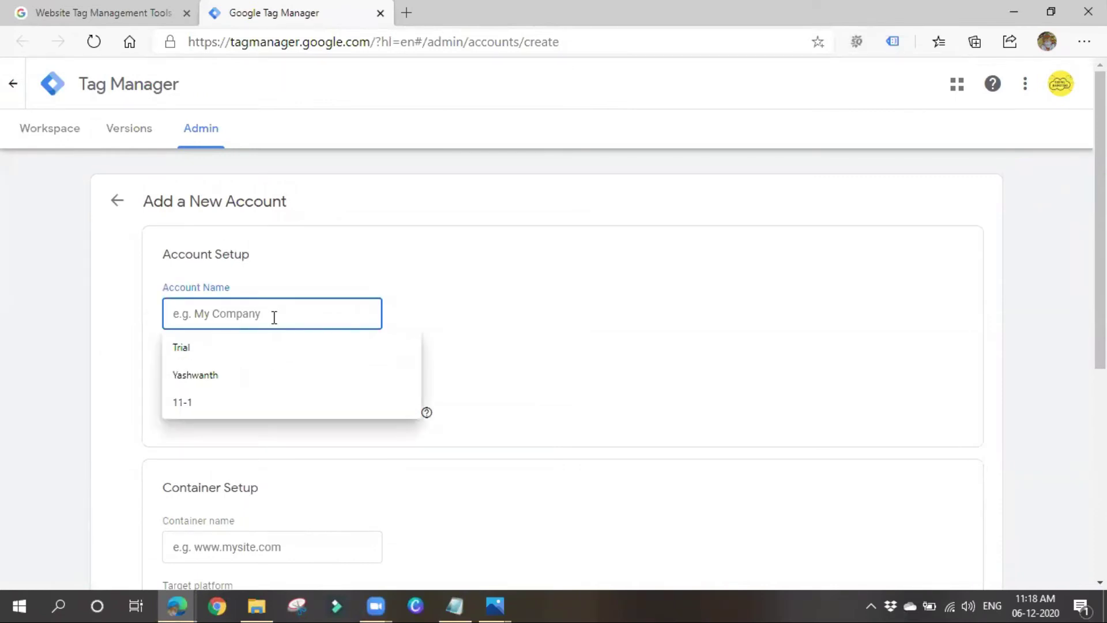
text(Goexplorer)
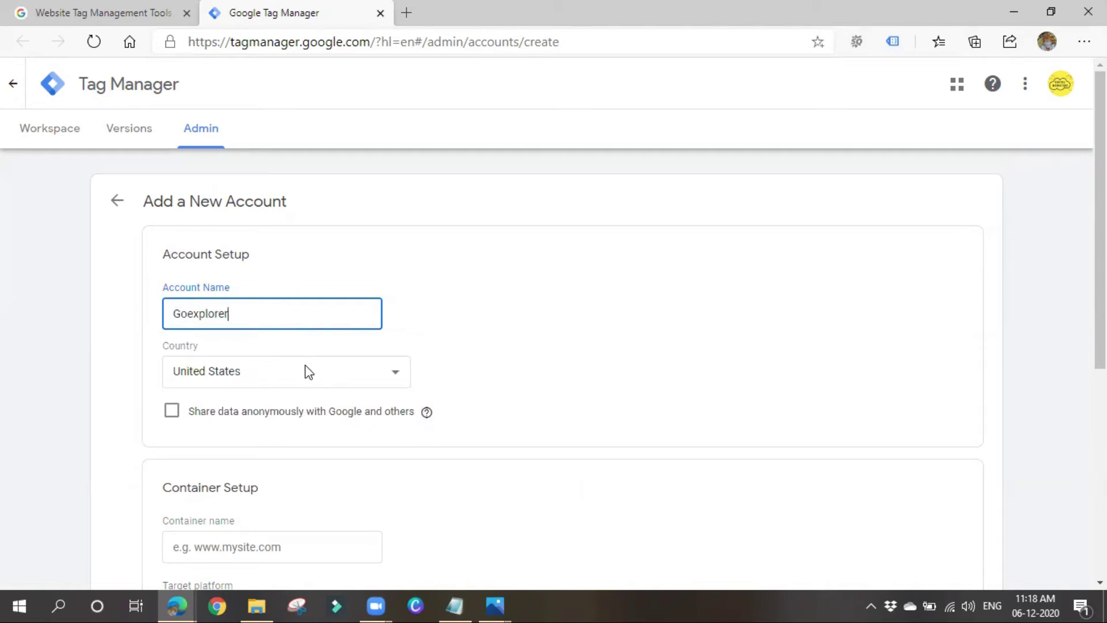
click(308, 370)
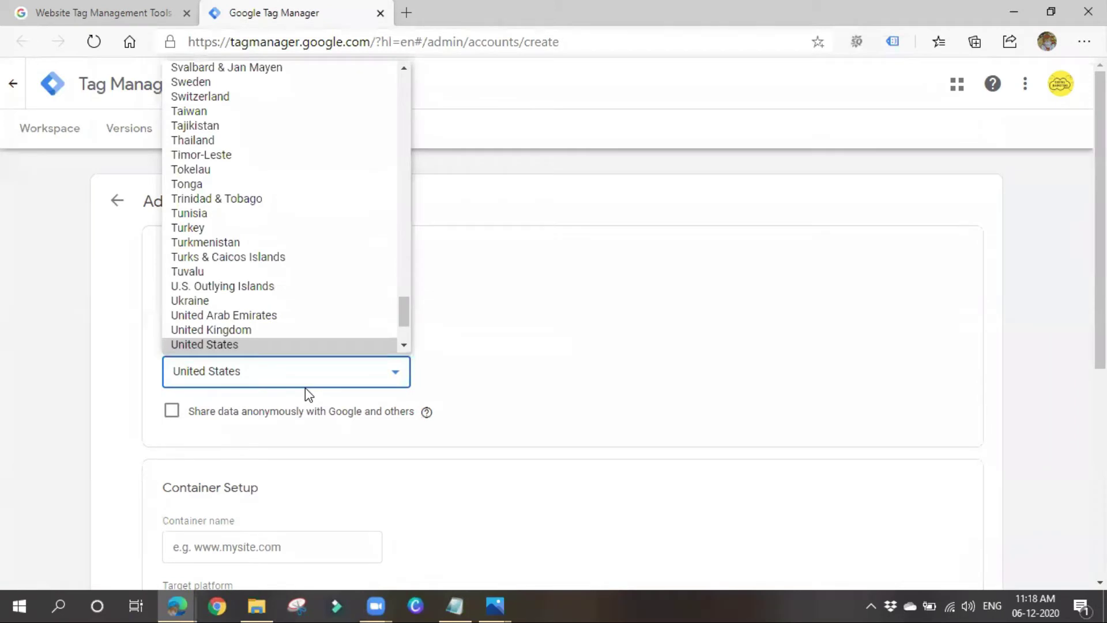
key(i)
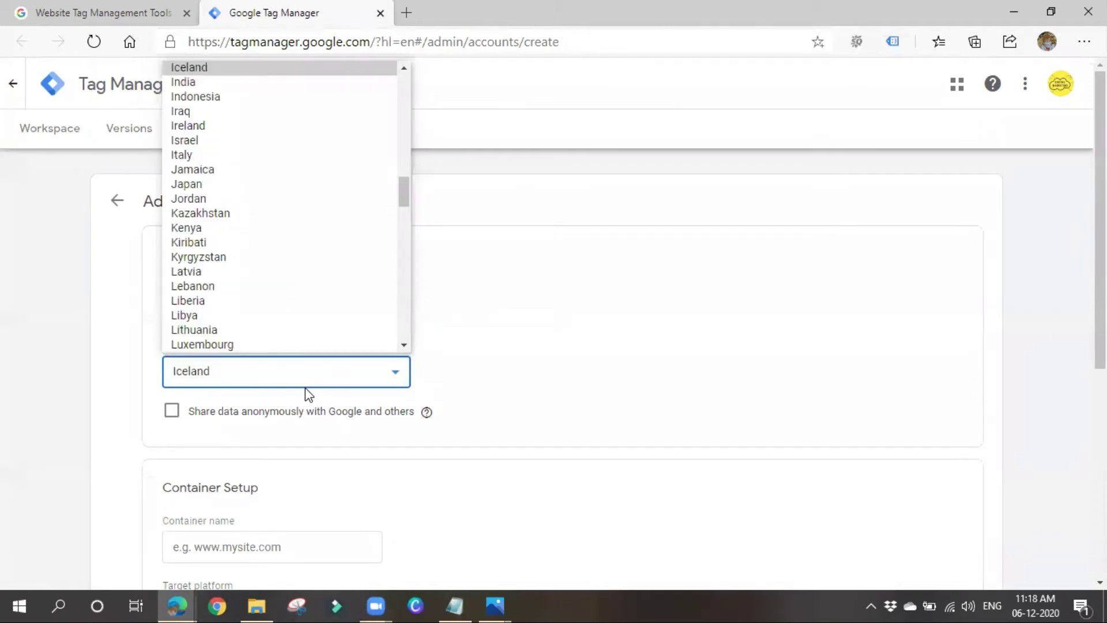
click(245, 85)
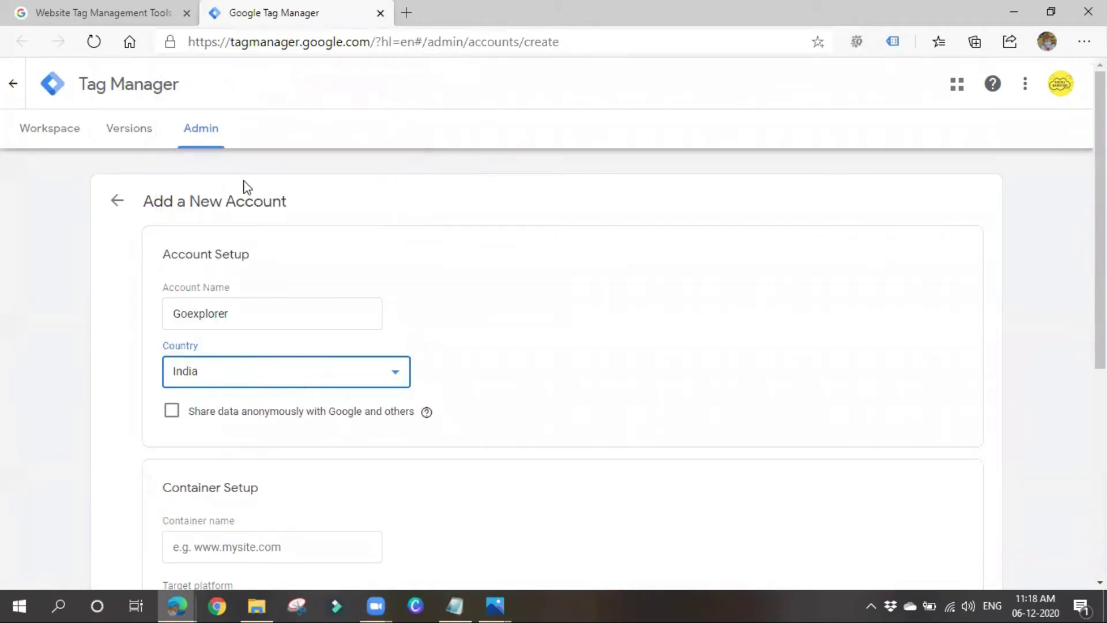
scroll(229, 505, down, 1)
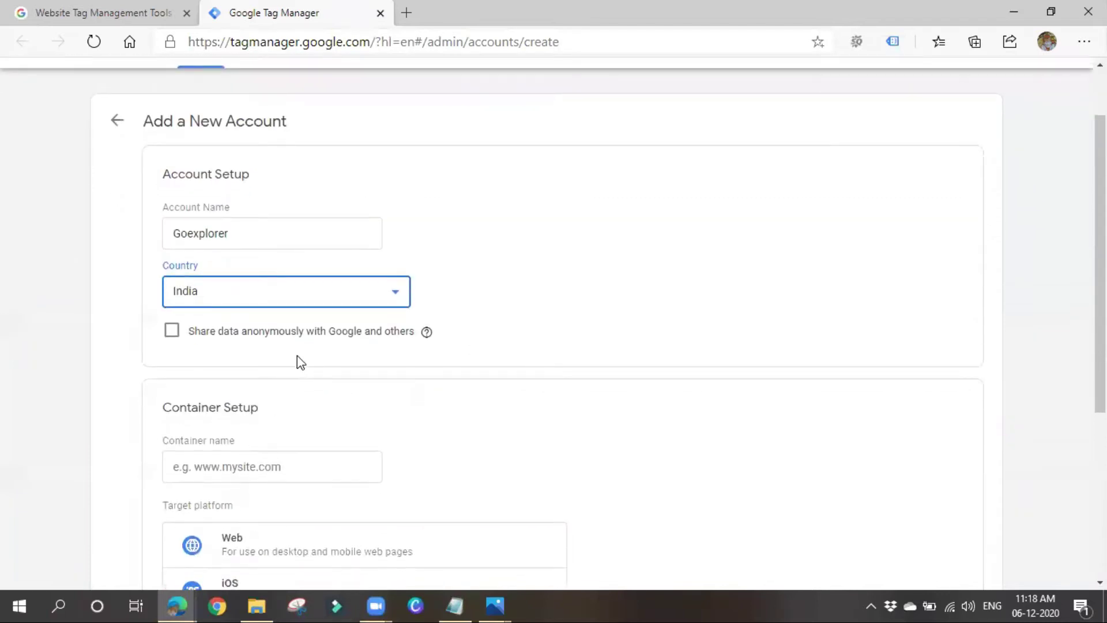
click(426, 334)
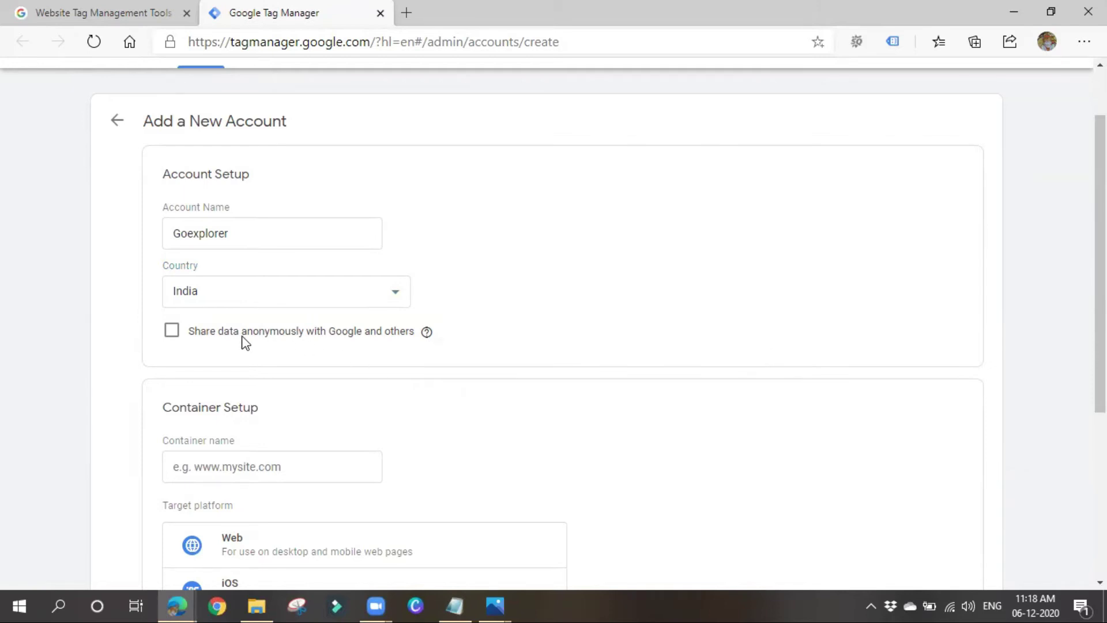
scroll(245, 343, down, 1)
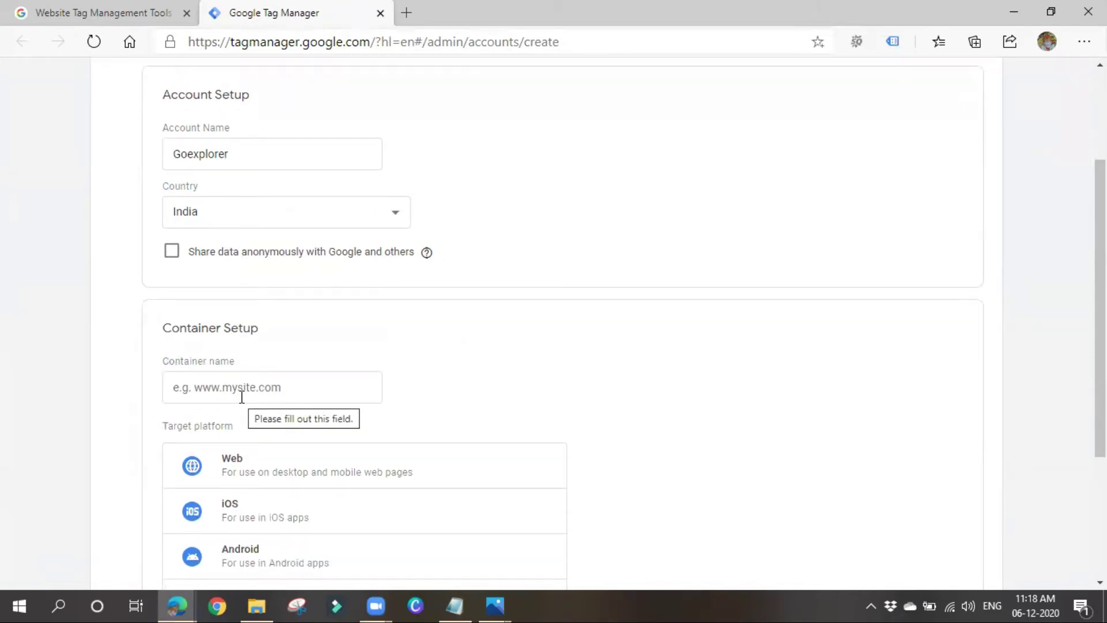
click(242, 397)
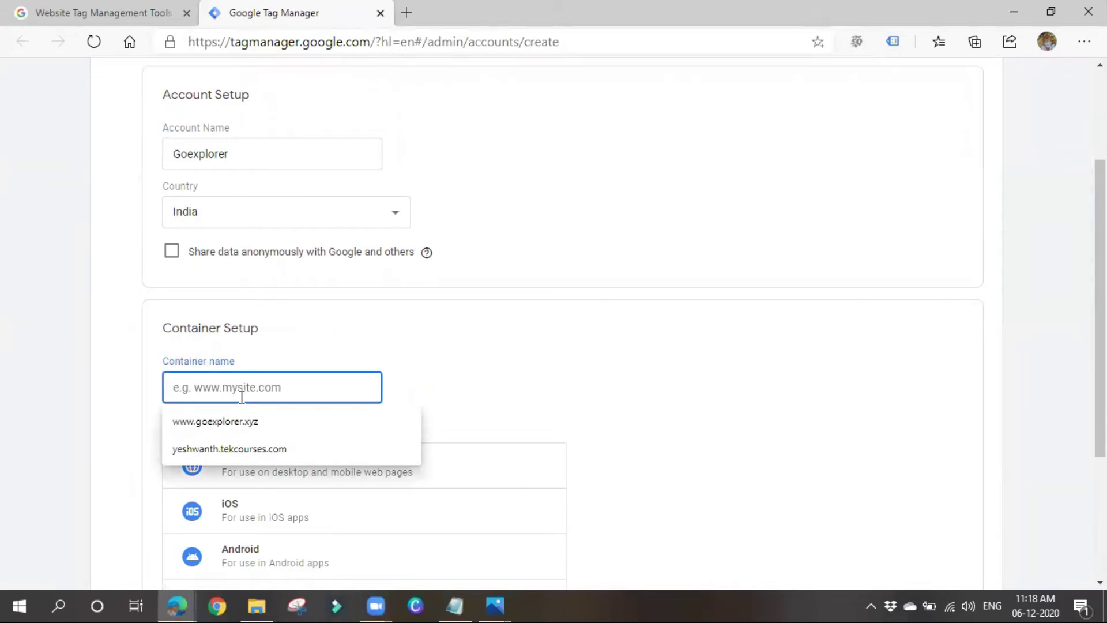
key(Escape)
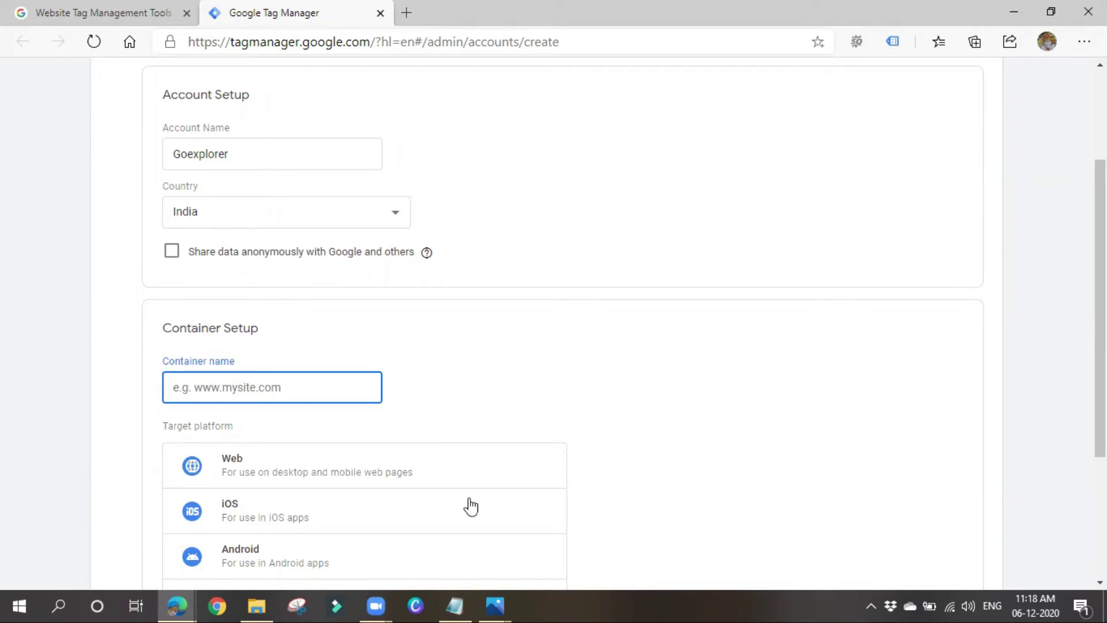
scroll(464, 484, down, 1)
click(221, 307)
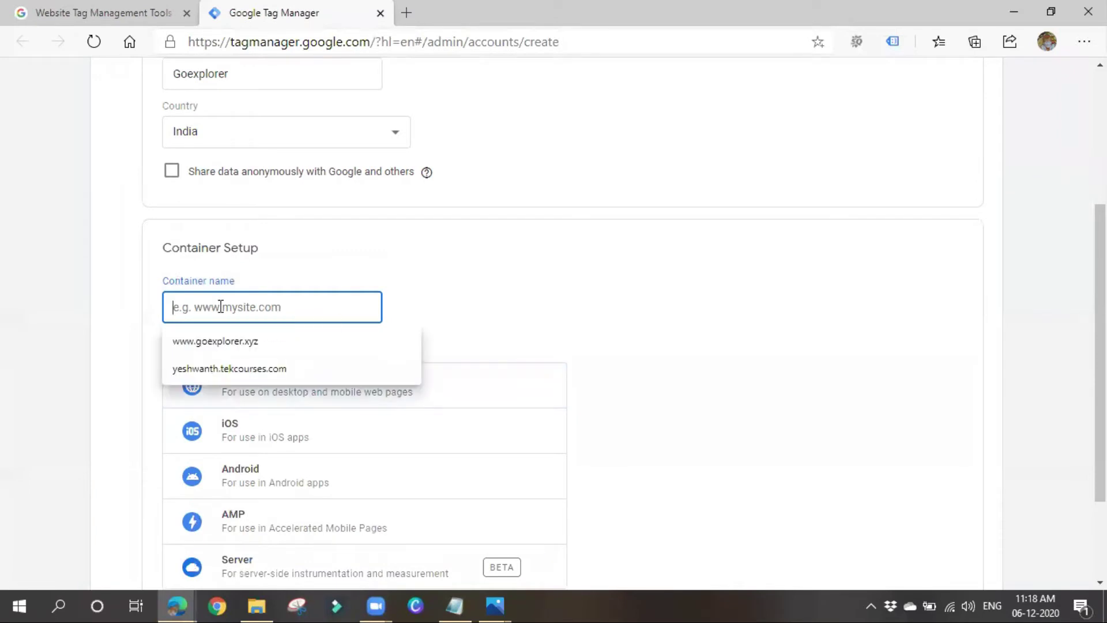
click(208, 342)
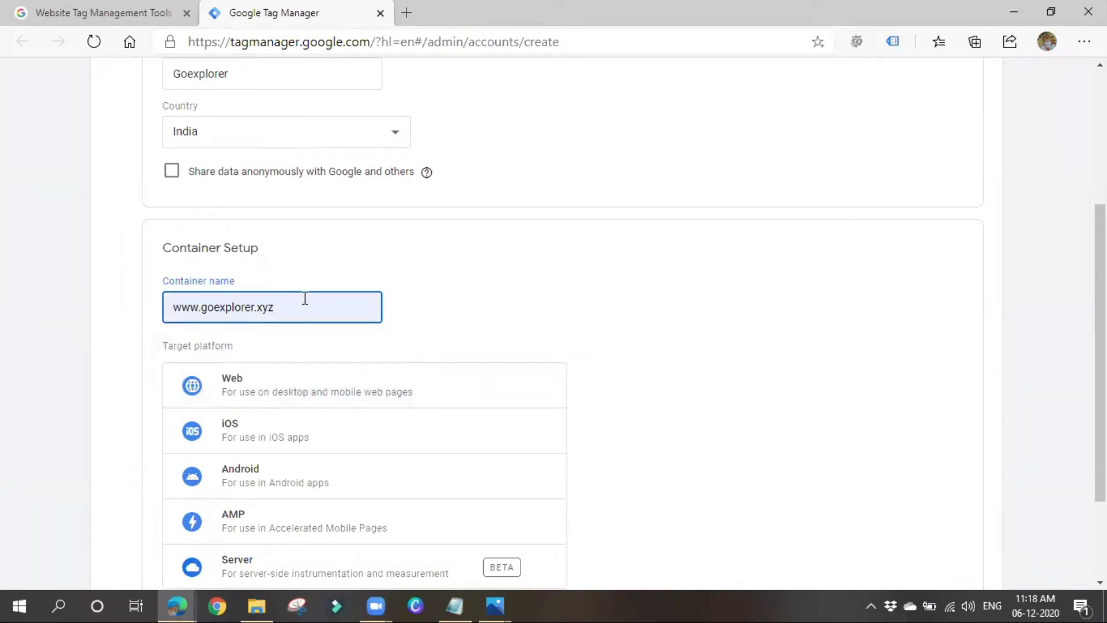
- Choose Web as the container's target platform and submit the account for creation
scroll(558, 375, down, 2)
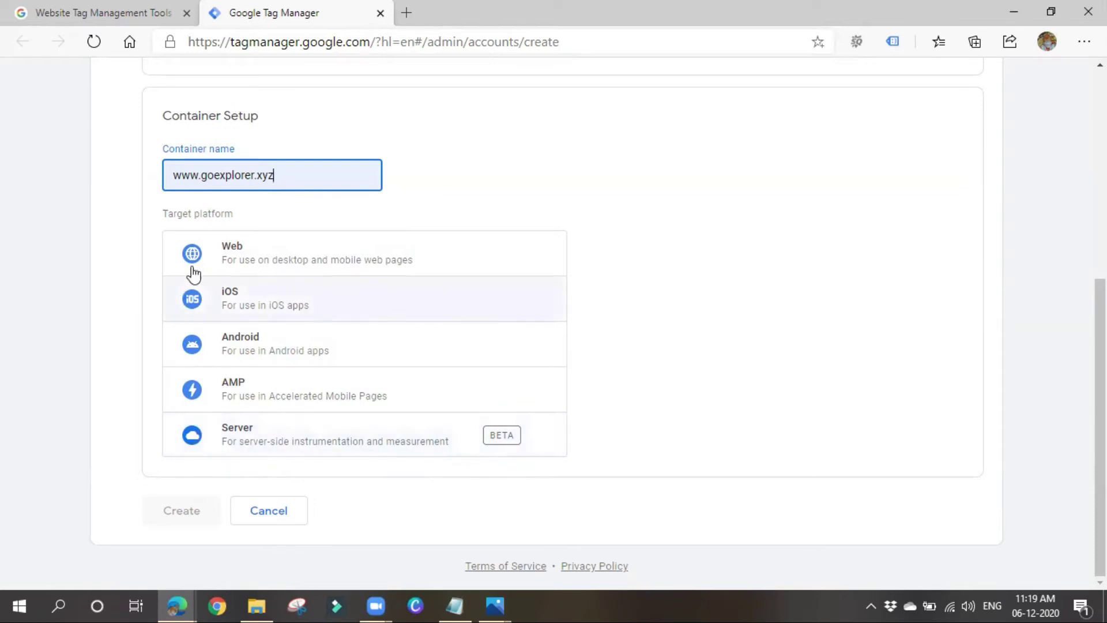
click(233, 263)
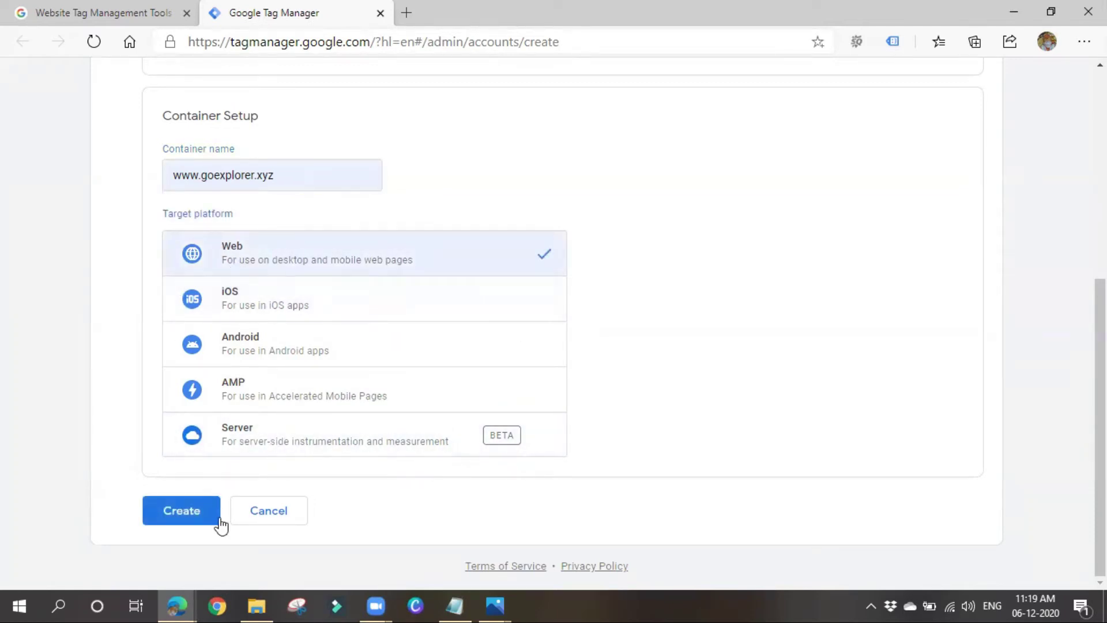
click(175, 513)
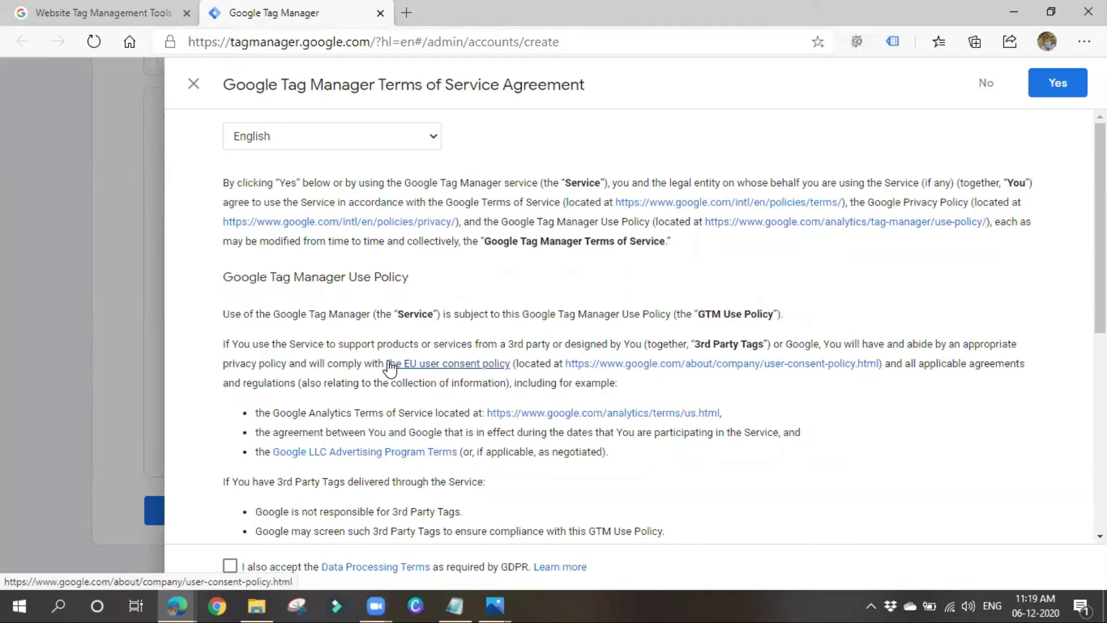
- Read through the Tag Manager Terms of Service, accept the GDPR Data Processing Terms and agree to the agreement
scroll(692, 188, down, 3)
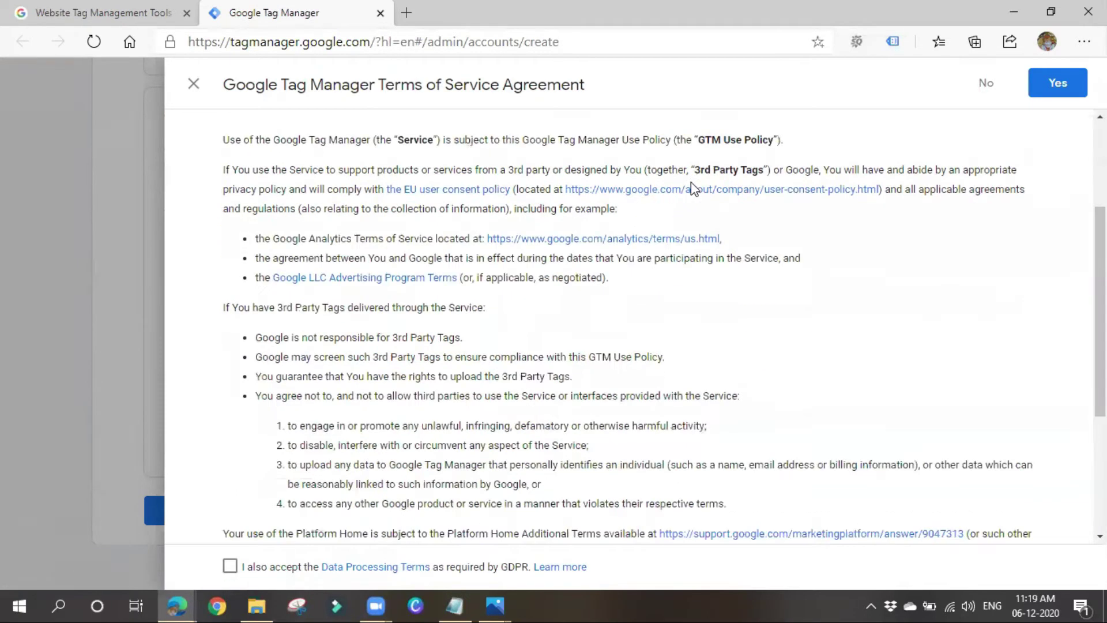
scroll(691, 188, down, 4)
click(229, 565)
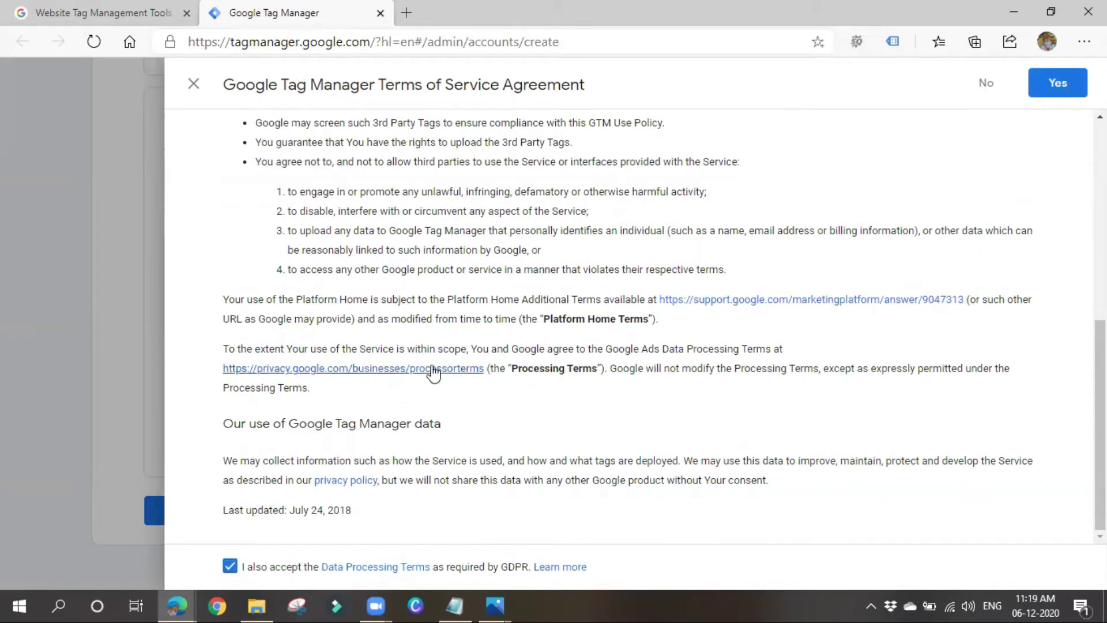
click(1043, 91)
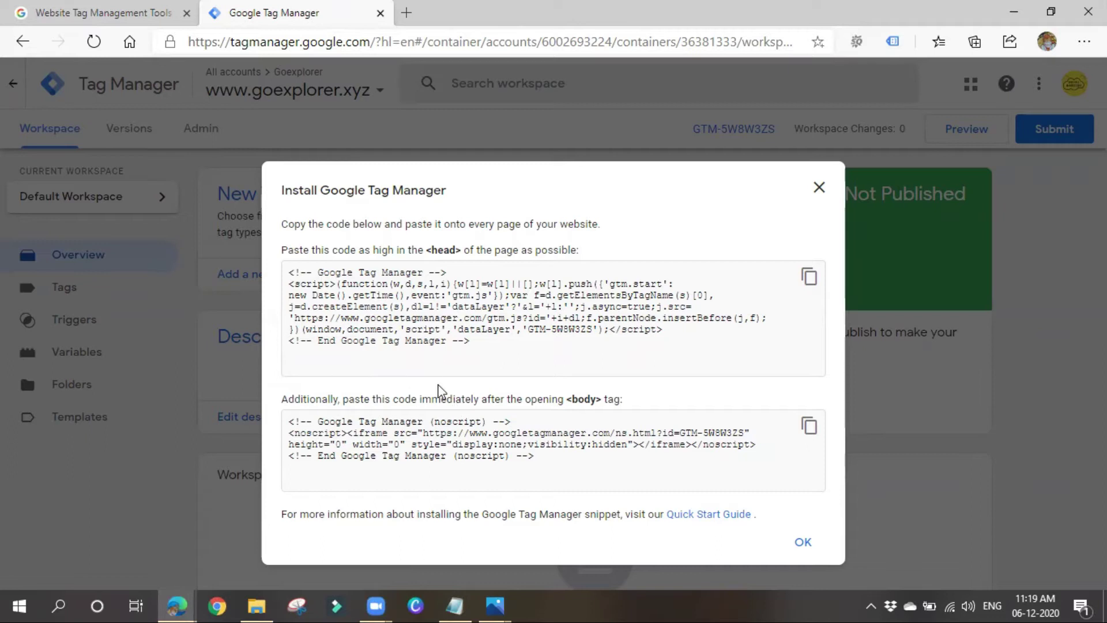
- Examine the Tag Manager installation snippets by highlighting the head code and the noscript body code in turn
drag(296, 273, 564, 341)
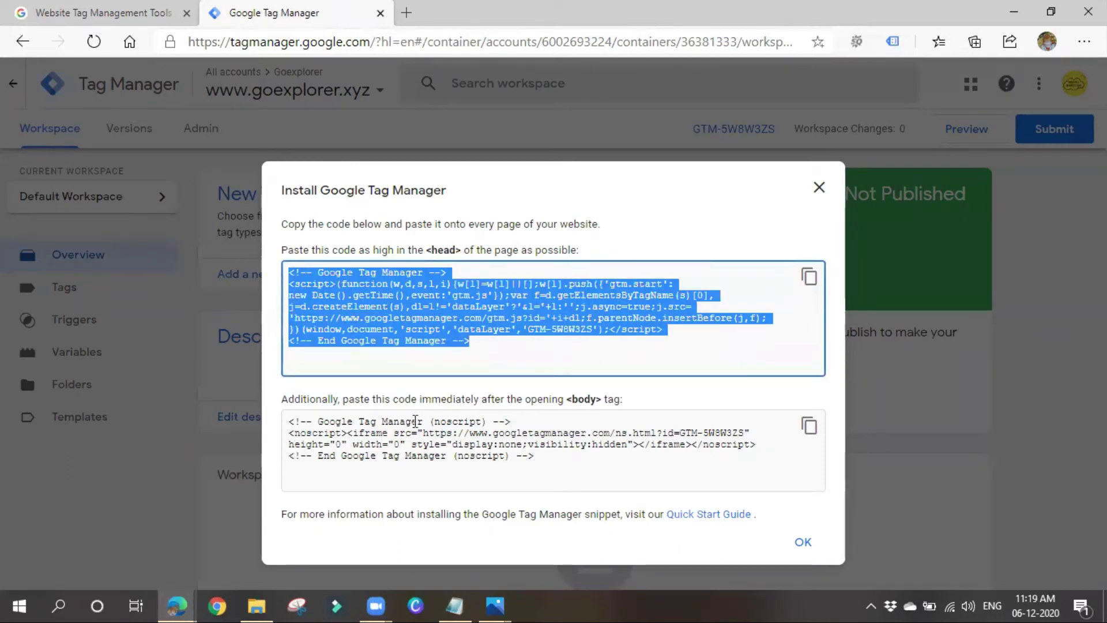
drag(292, 425, 553, 456)
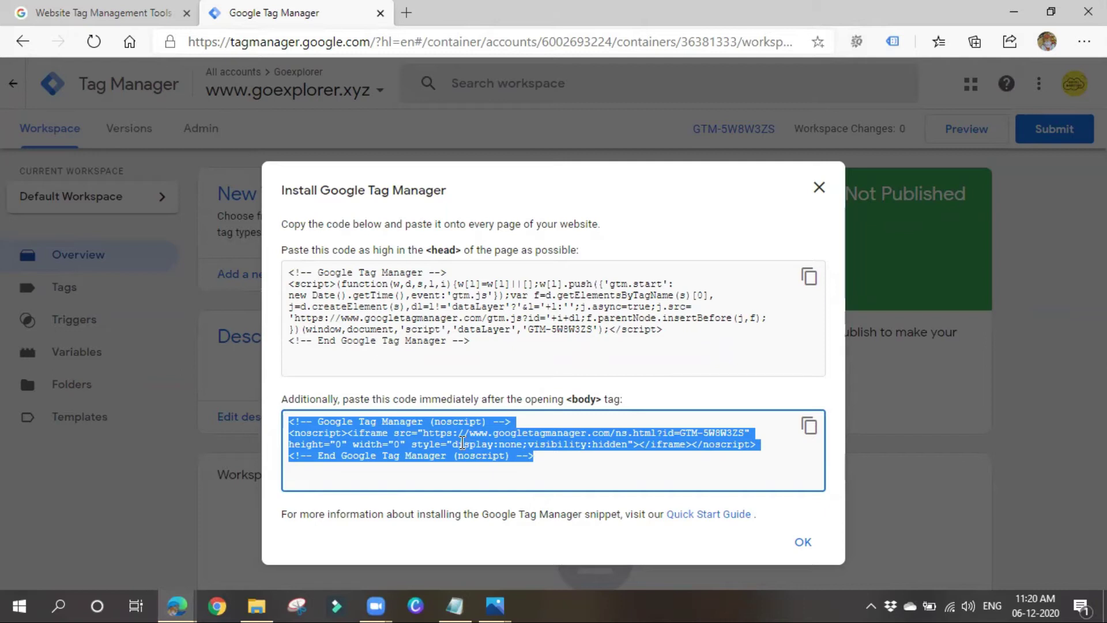
- Add the line "plugin -- google Tag manager for wordpress" below tagmanager.google.com in the Notepad notes and return to Tag Manager
click(454, 605)
click(360, 427)
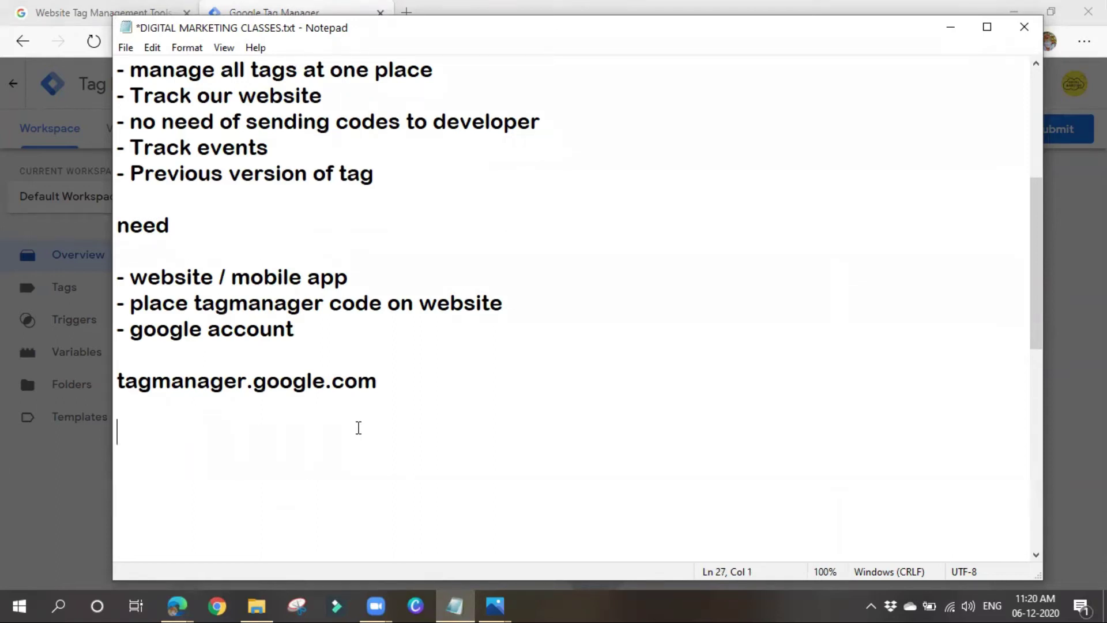
text(plugin -- gooogle)
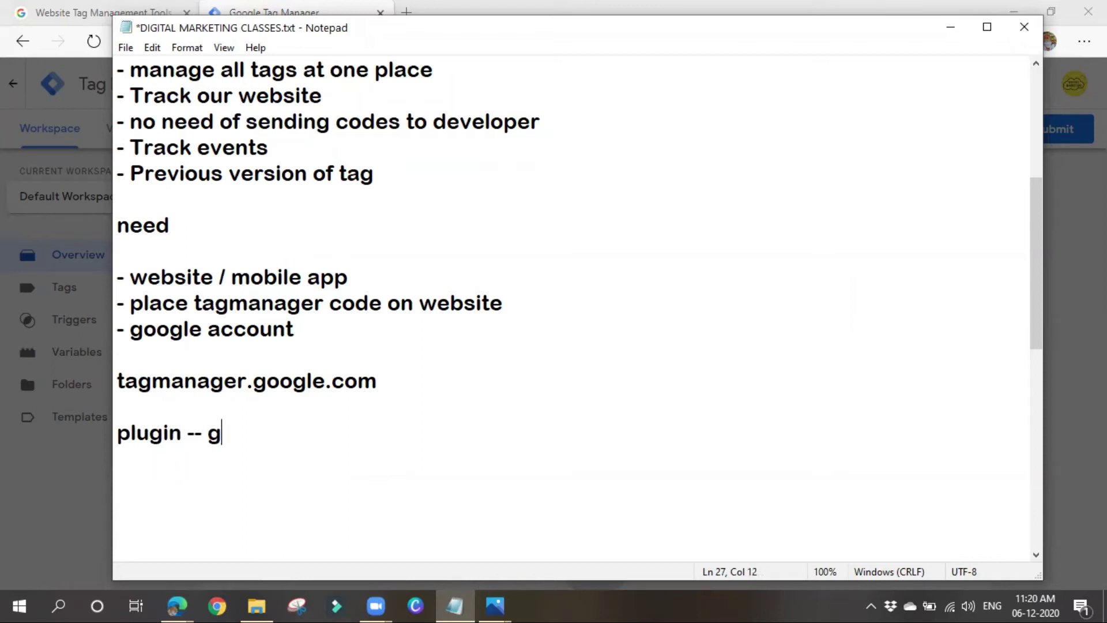
key(Left)
key(Left)
key(Left)
key(Left)
key(BackSpace)
key(Right)
key(Right)
key(End)
text(Tag )
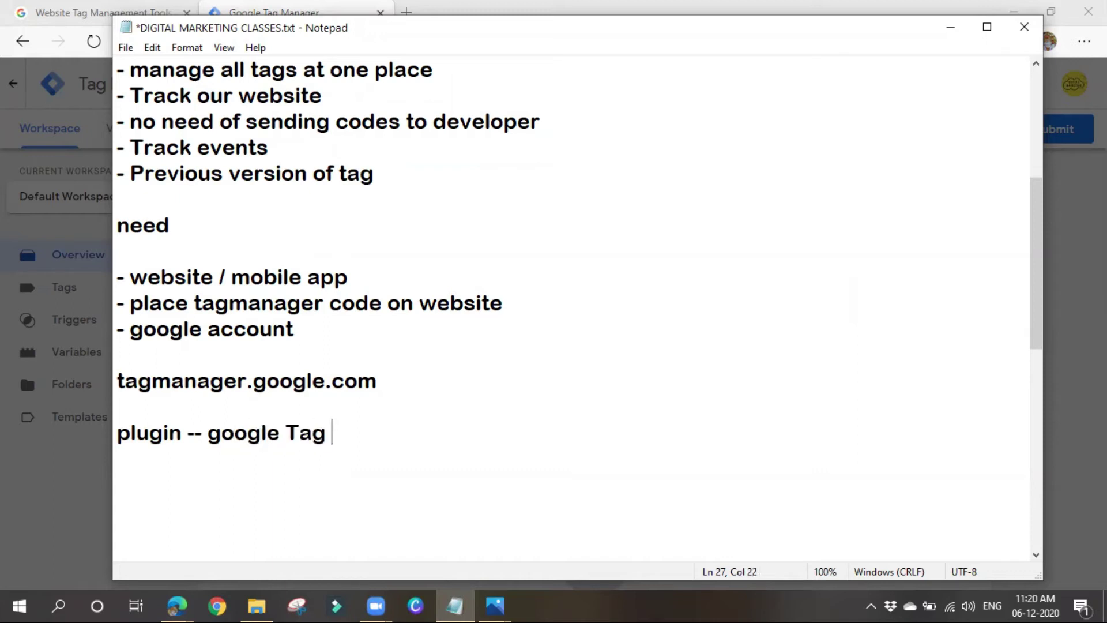
text(mana)
text(fo)
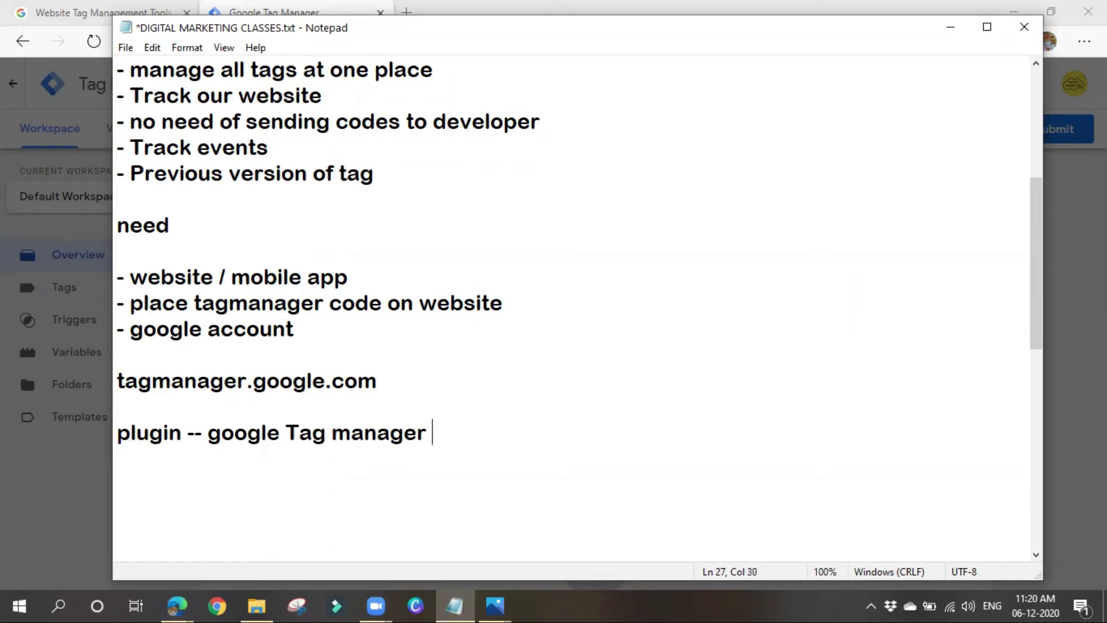
text(r worde)
key(BackSpace)
text(press)
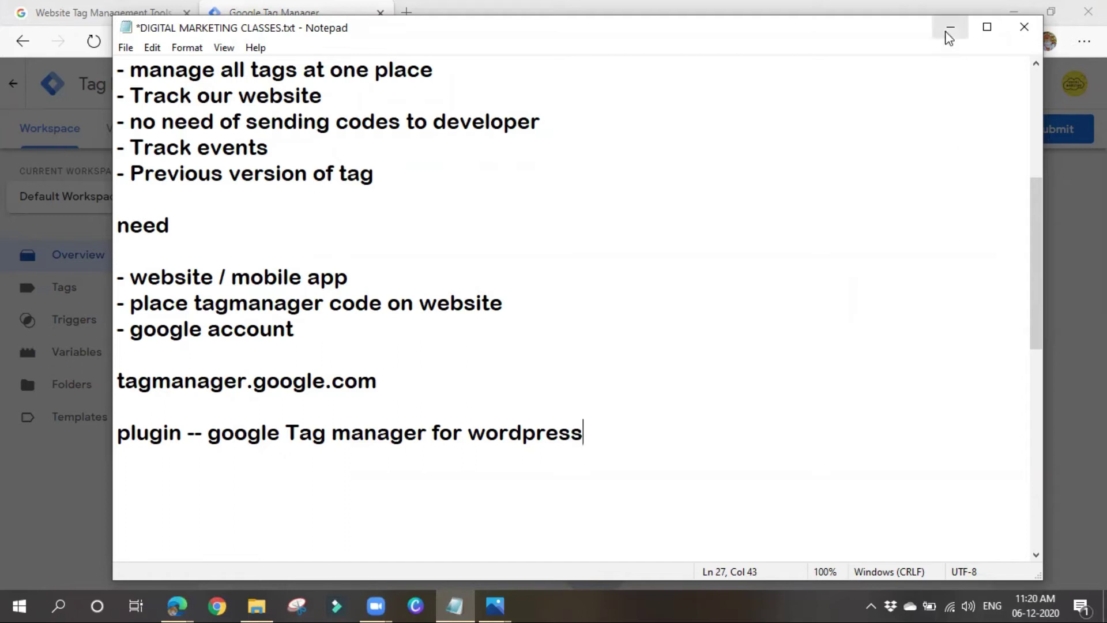
click(946, 32)
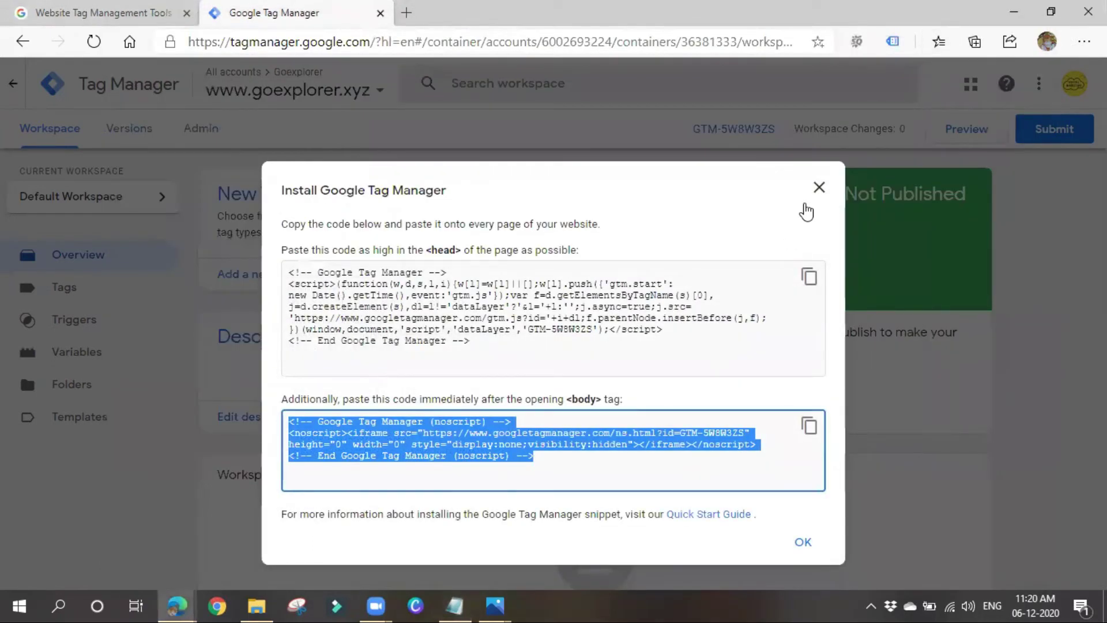
- Close the installation instructions, reopen them from the container ID and highlight that ID inside the head code
click(819, 188)
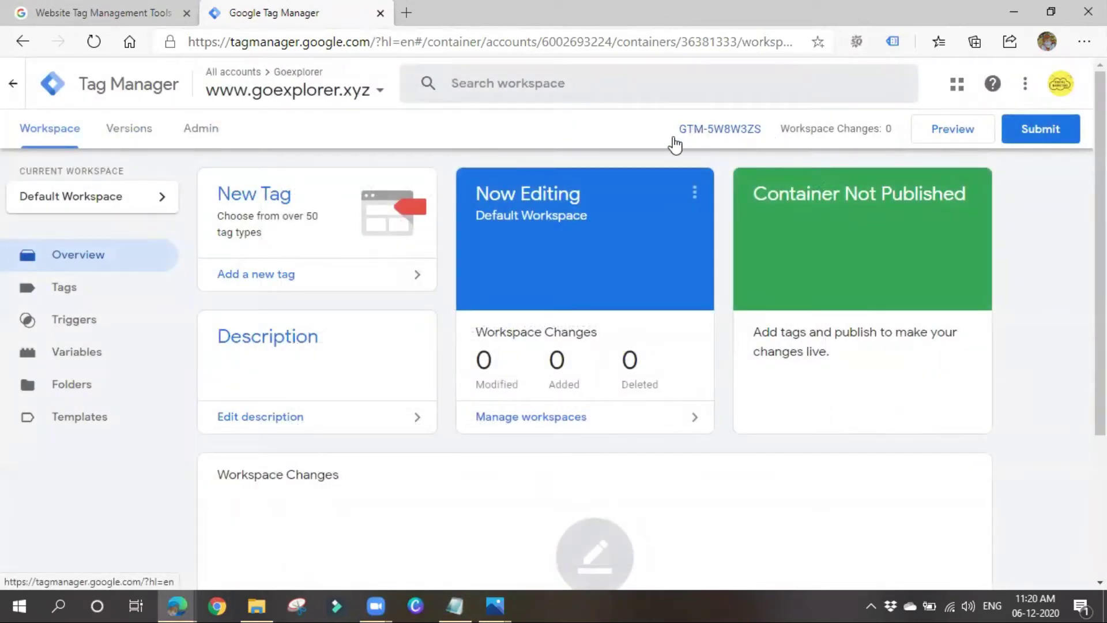
click(722, 133)
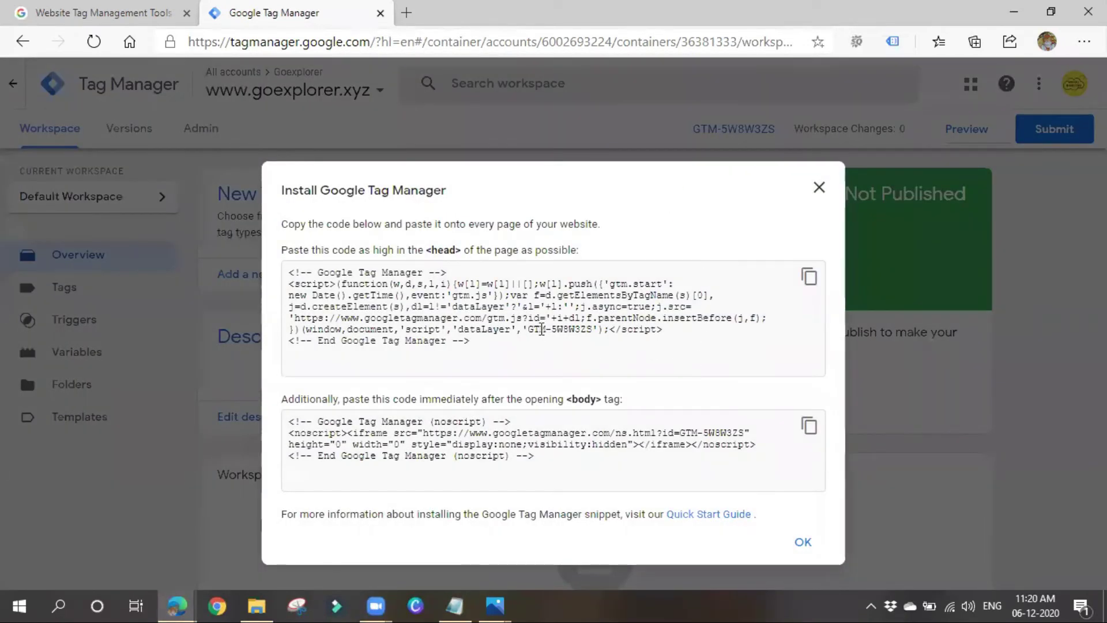
drag(528, 329, 593, 330)
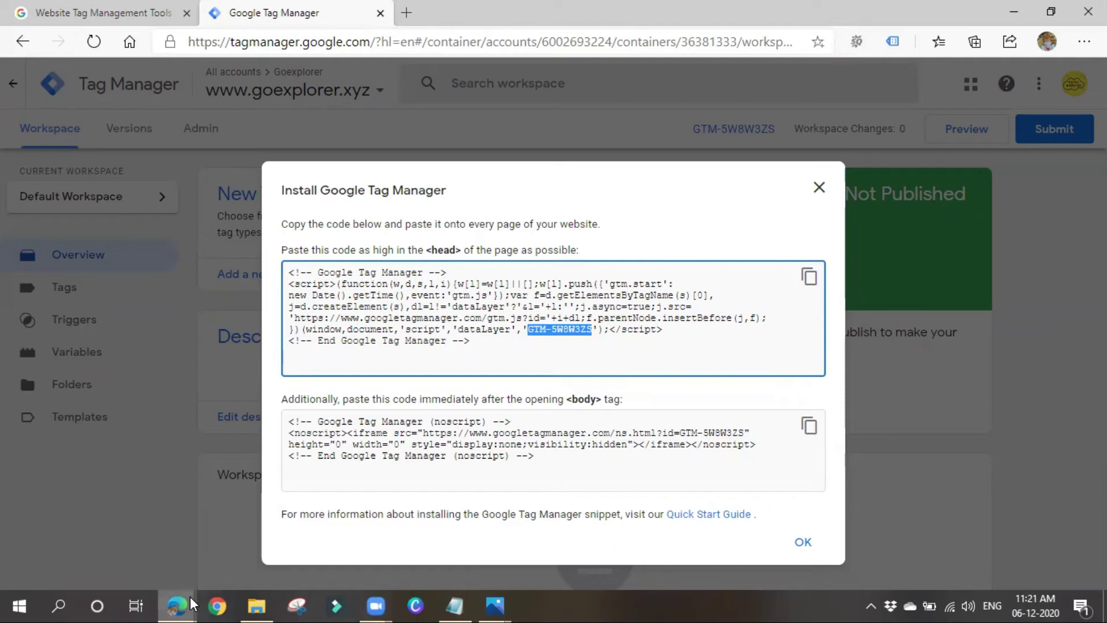
- Switch to the goexplorer.xyz WordPress admin and search the plugins available to add for "google tag manager"
mouse_move(189, 596)
click(267, 562)
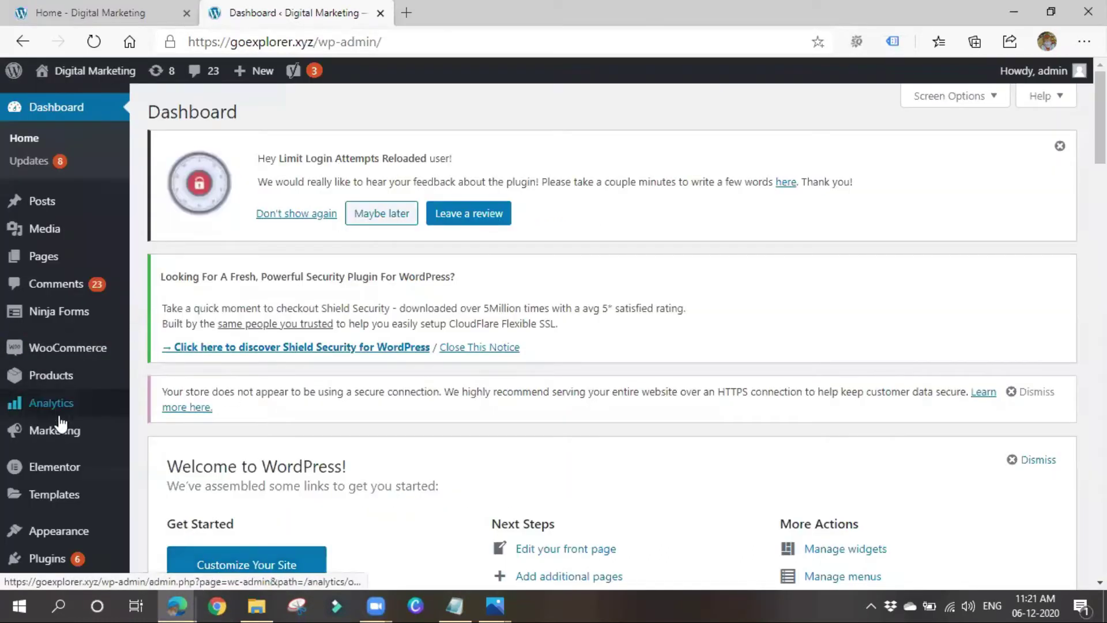
mouse_move(62, 429)
scroll(62, 430, down, 2)
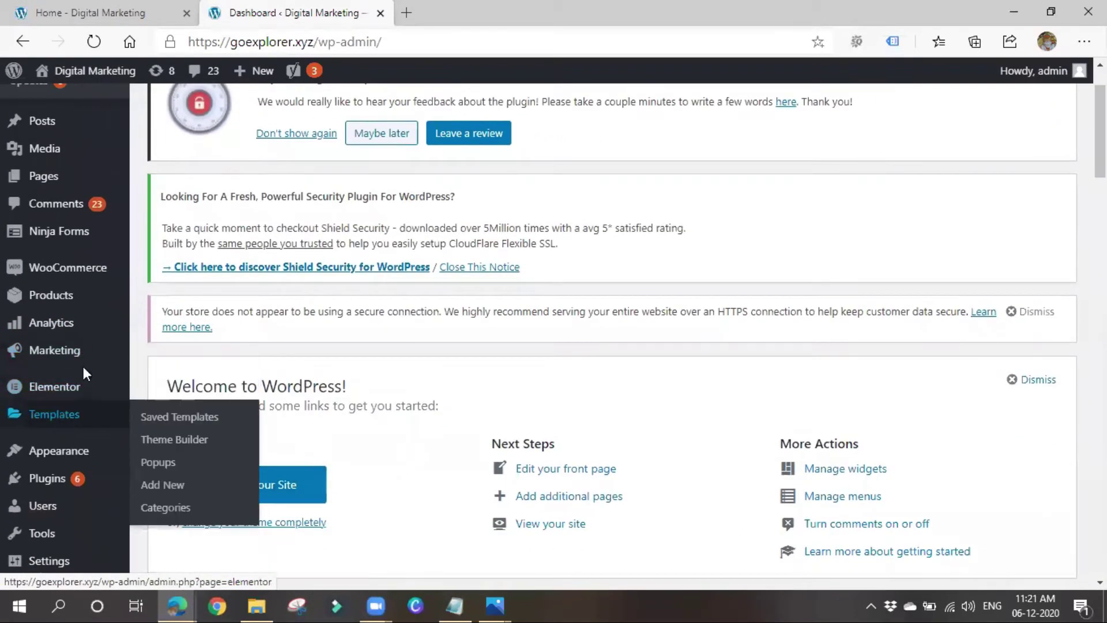
scroll(83, 369, down, 2)
mouse_move(72, 397)
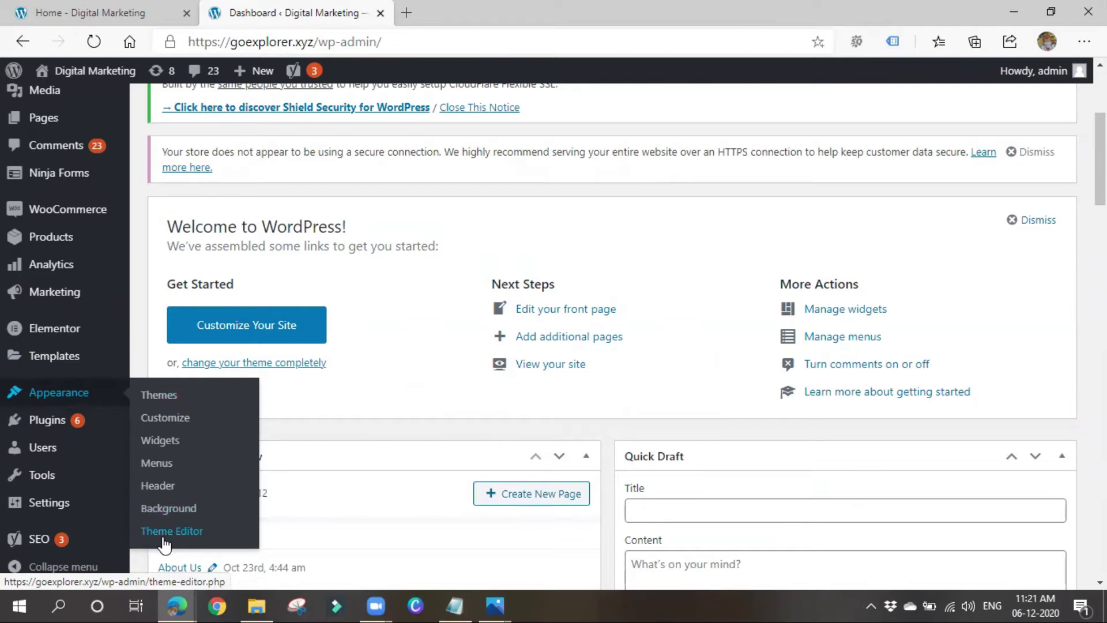
mouse_move(104, 510)
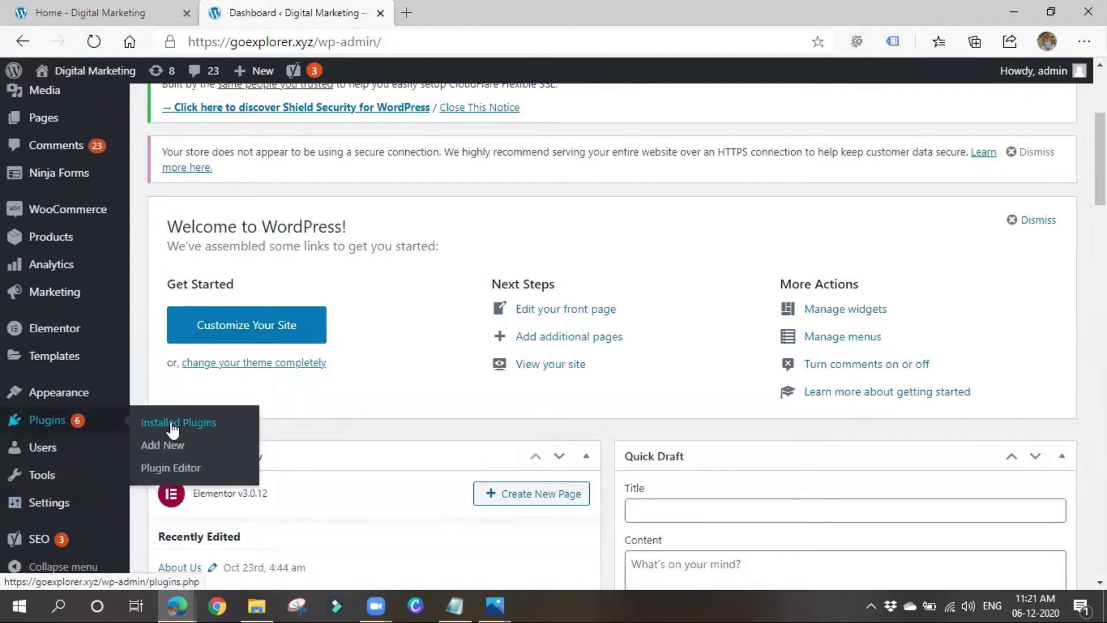
click(166, 446)
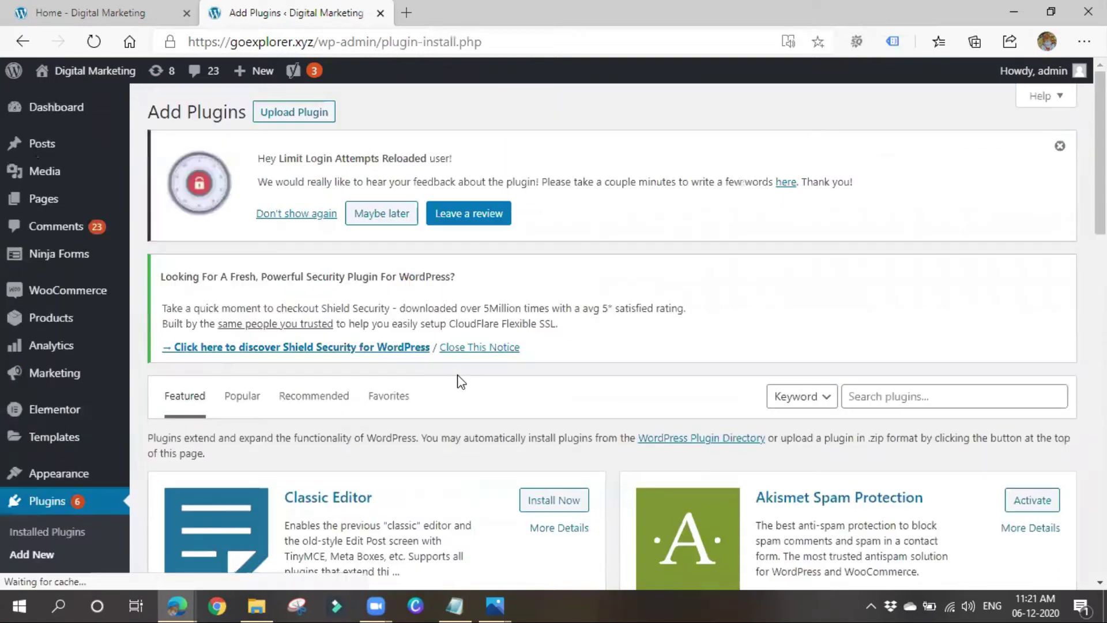
click(911, 392)
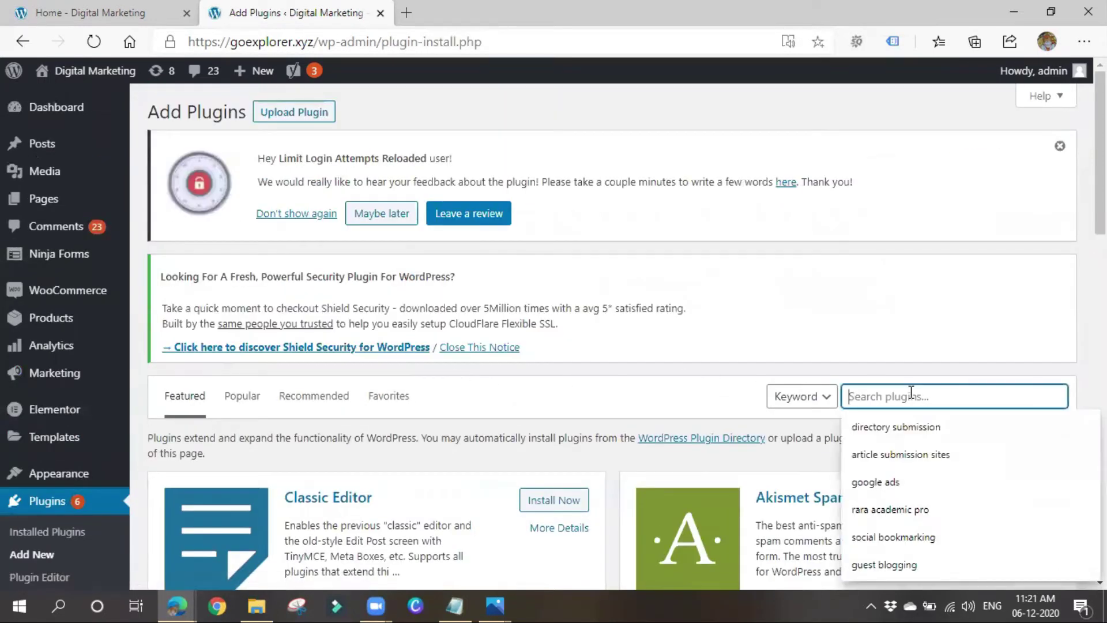
text(googl)
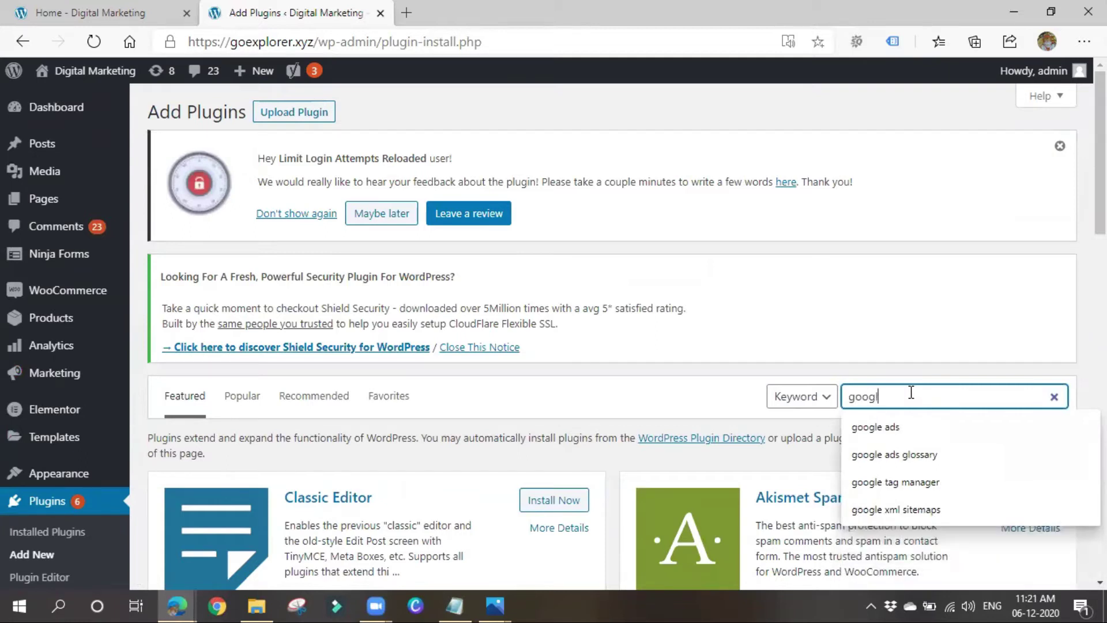
text(e tag manager)
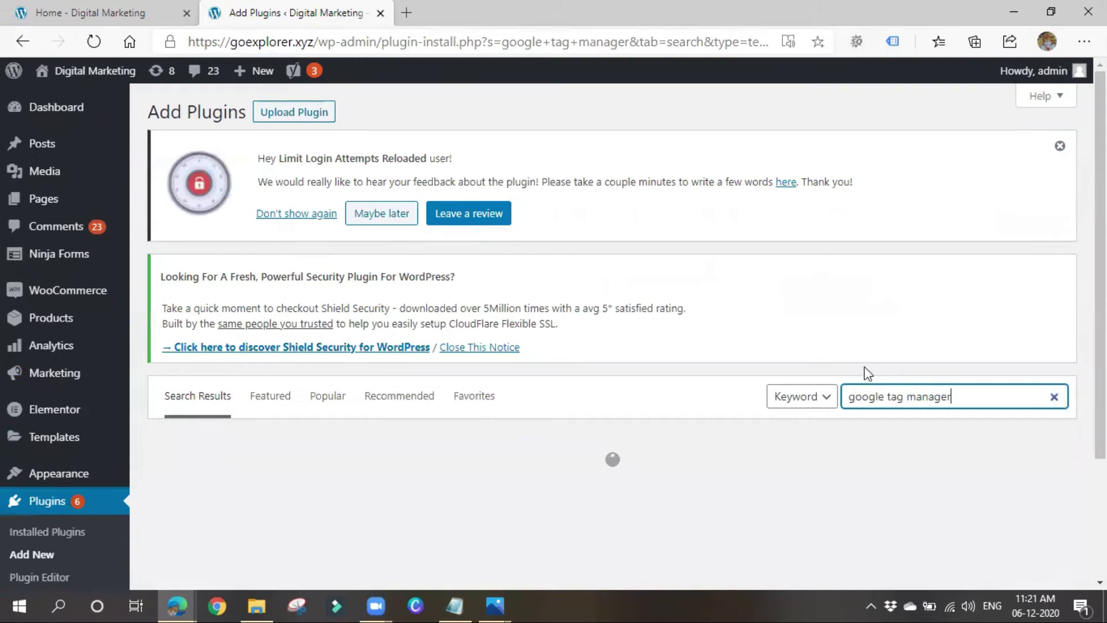
- Install and activate the Google Tag Manager for WordPress plugin
scroll(697, 372, down, 3)
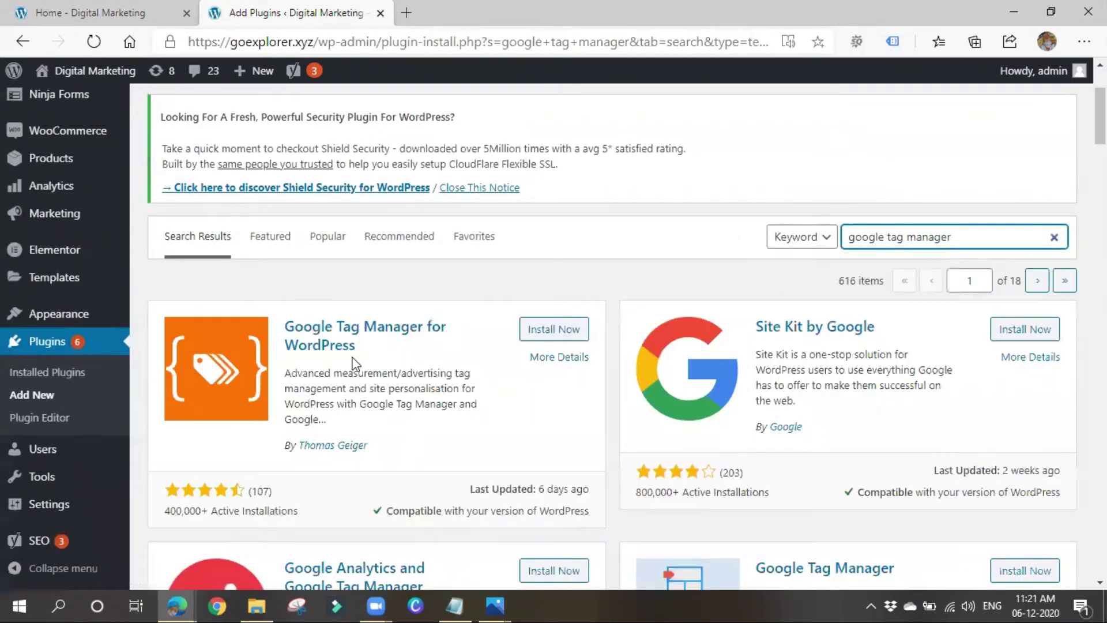
click(539, 333)
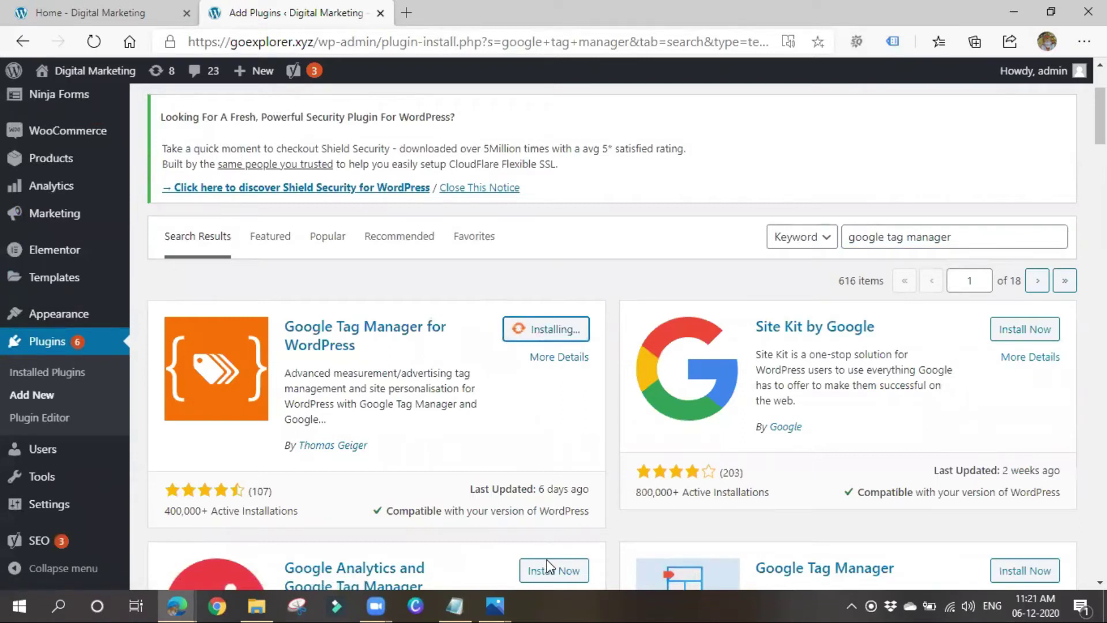
click(571, 333)
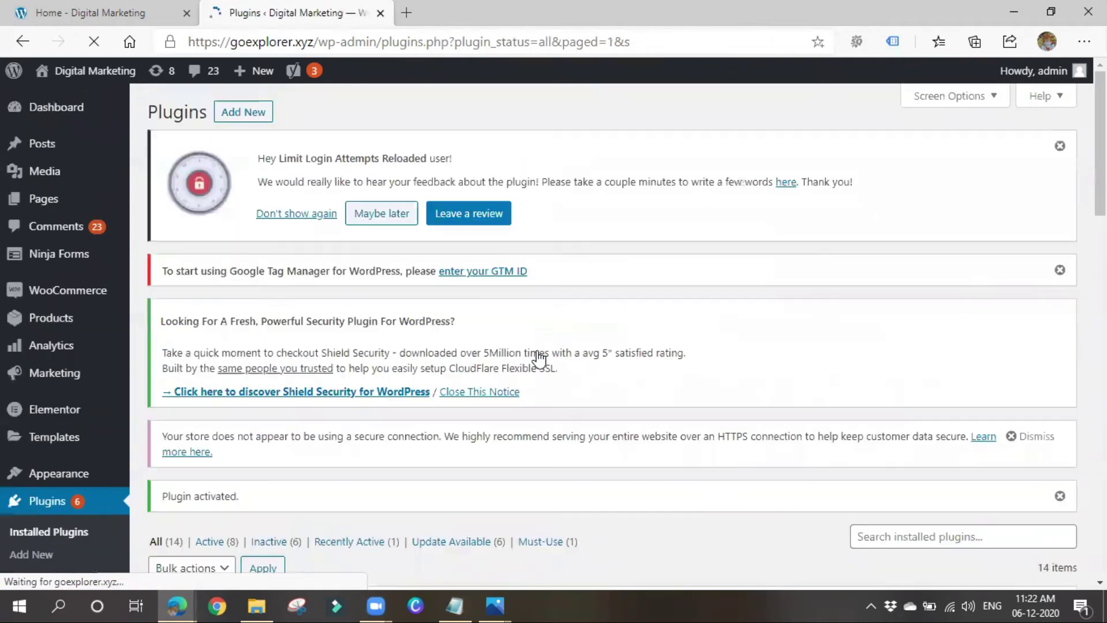
- Open the Google Tag Manager for WordPress options at the general Google Tag Manager ID setting
scroll(543, 387, down, 5)
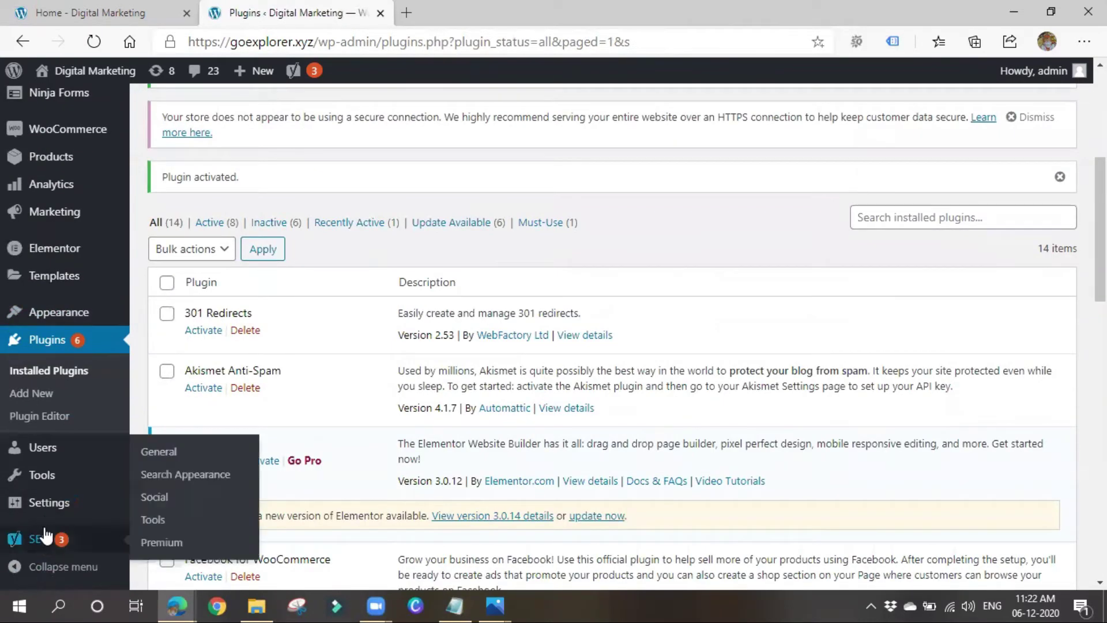
mouse_move(44, 516)
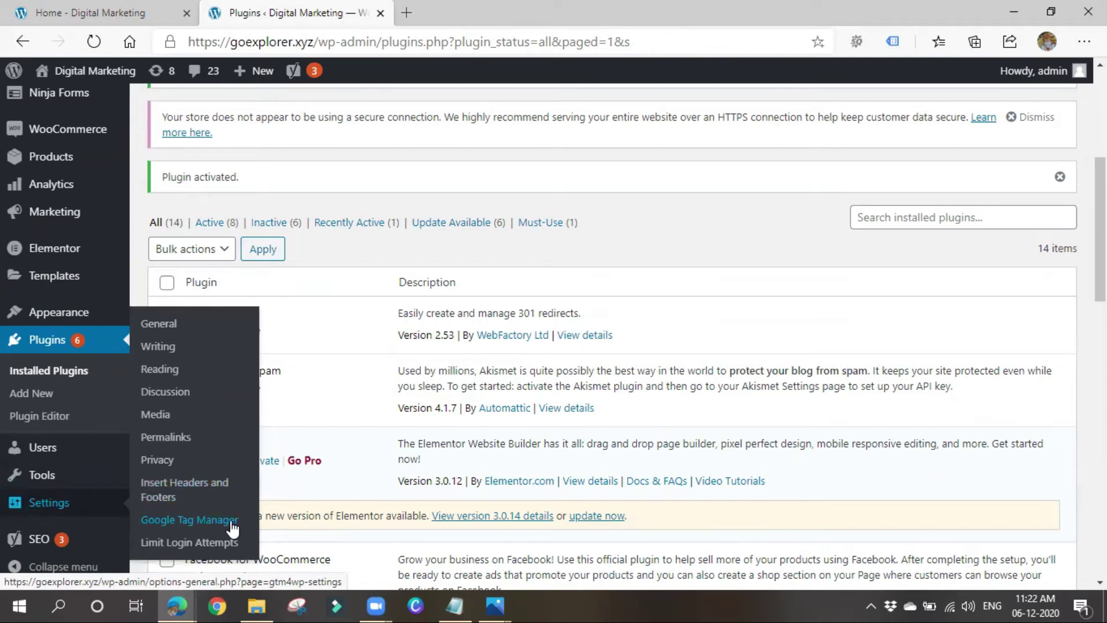
click(233, 527)
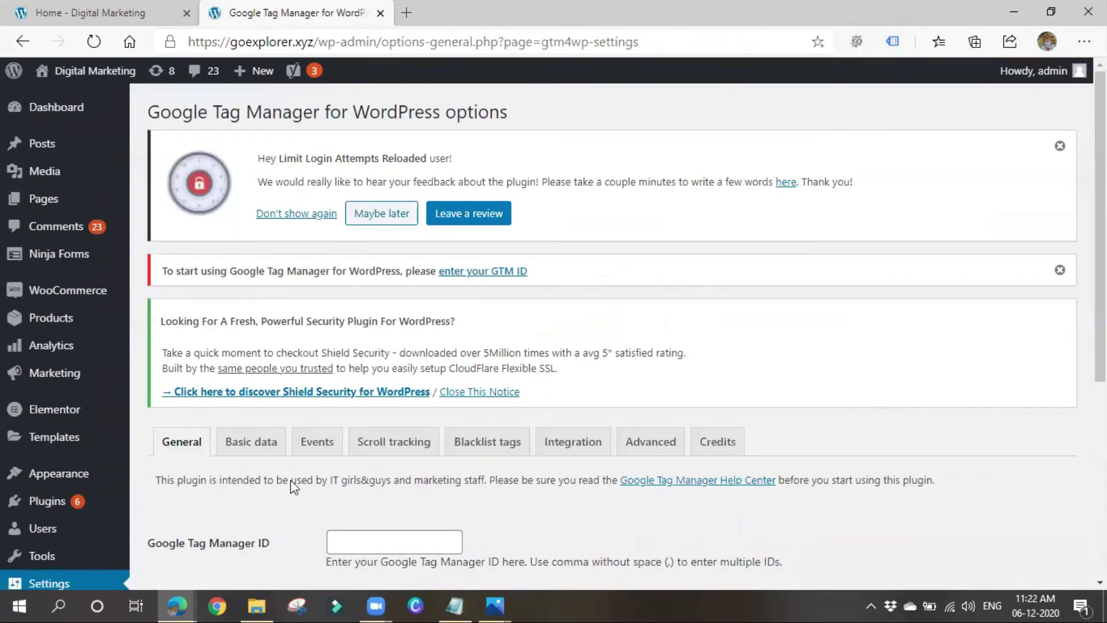
scroll(510, 401, down, 1)
scroll(510, 401, down, 1)
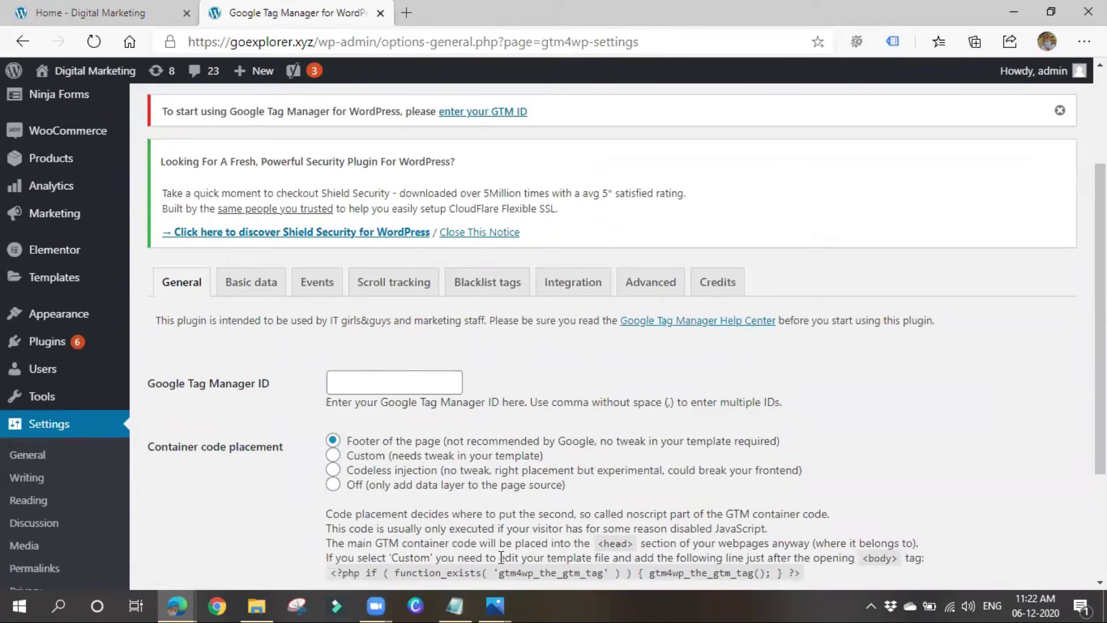
- Switch back to Tag Manager, reopen the installation code and copy the container ID from the head snippet
mouse_move(177, 605)
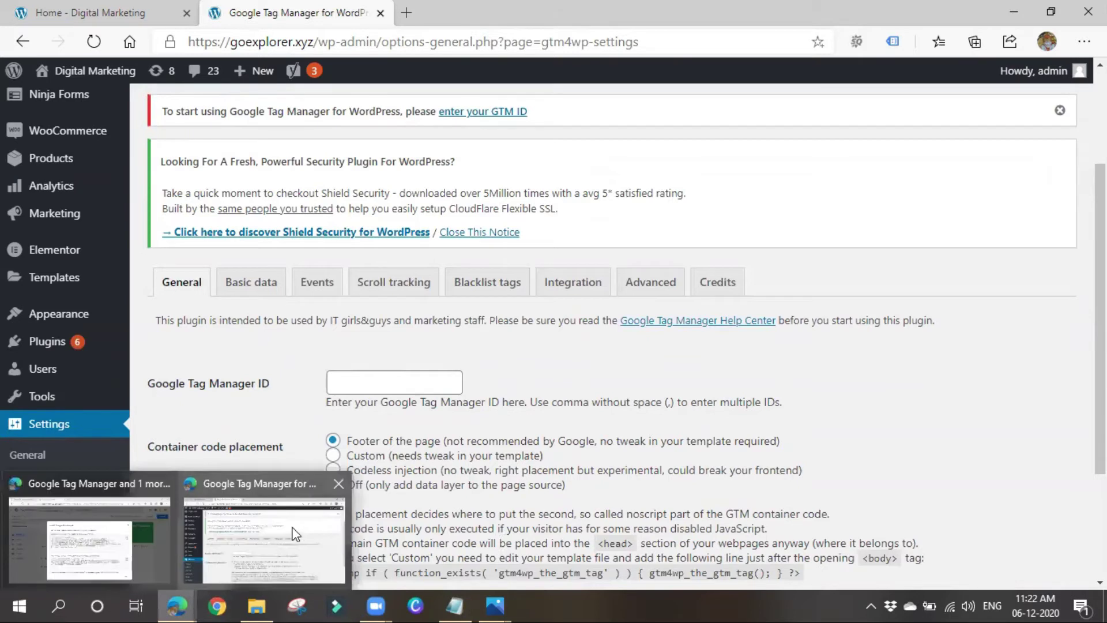
click(215, 497)
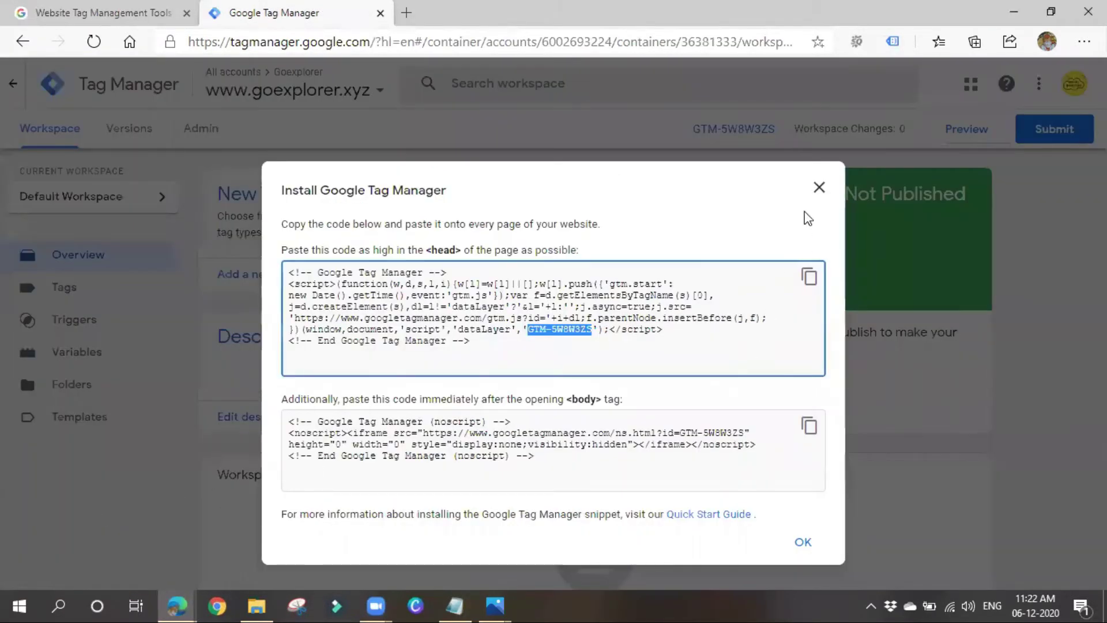
click(818, 187)
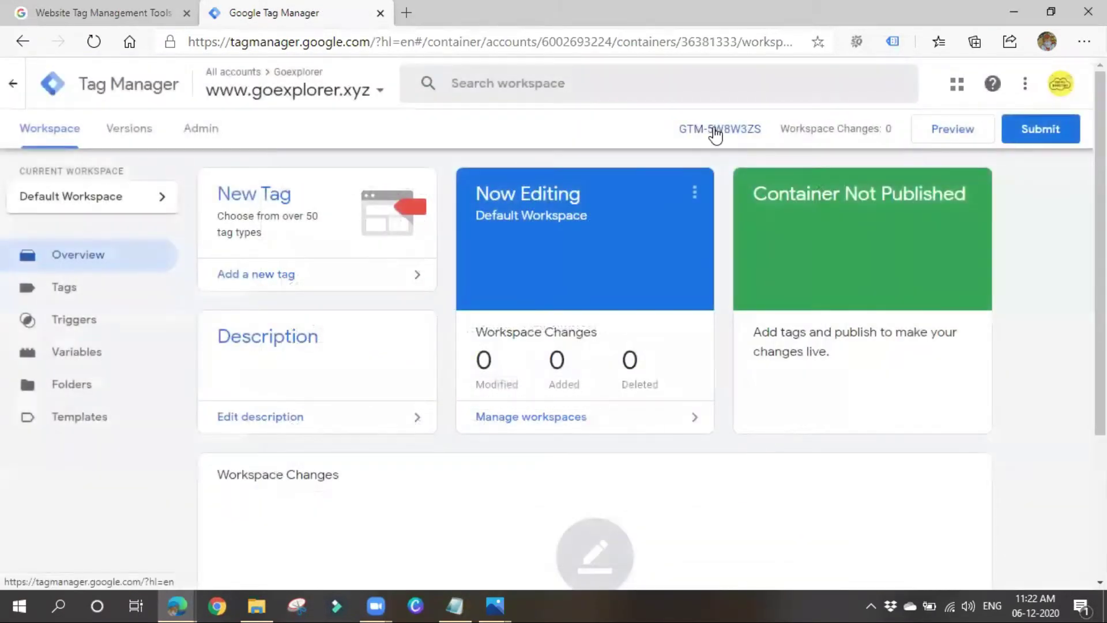
click(714, 131)
drag(528, 329, 593, 330)
key(ctrl+c)
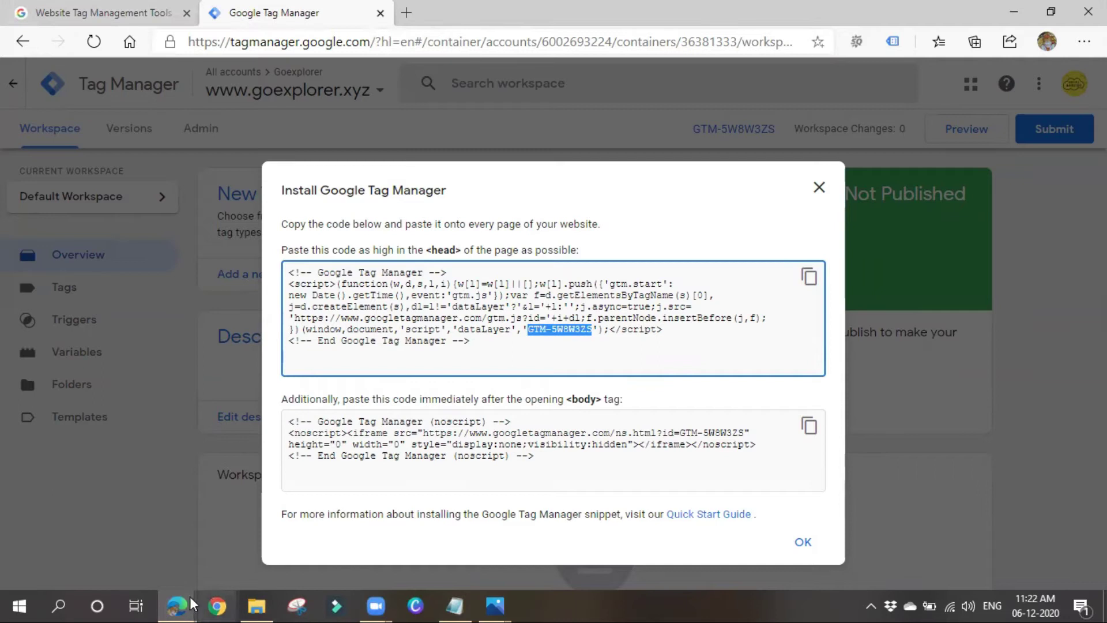
- Paste the copied container ID as the Google Tag Manager ID in the WordPress plugin options
mouse_move(183, 596)
click(279, 539)
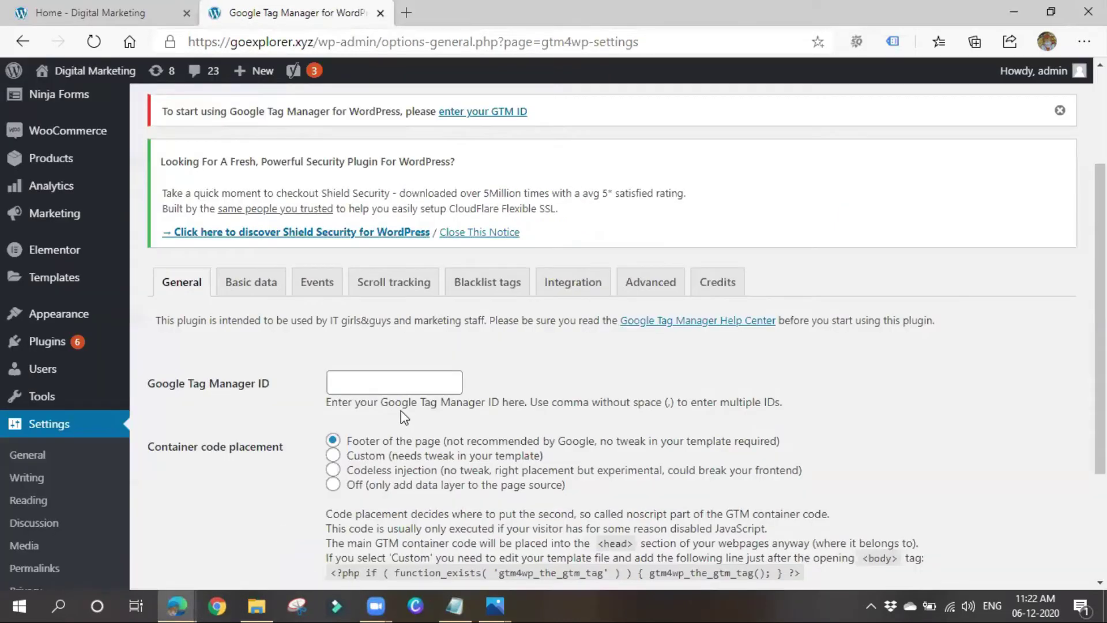
click(394, 382)
key(ctrl+v)
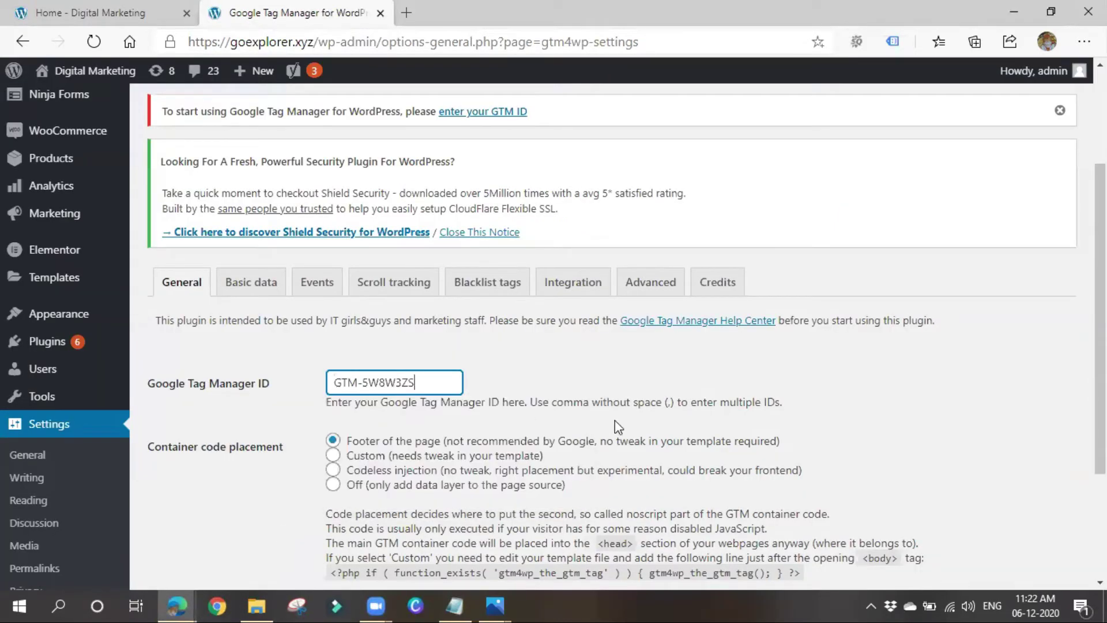
- Review the container code placement choices, keep "Footer of the page" and save the plugin settings
scroll(619, 426, down, 3)
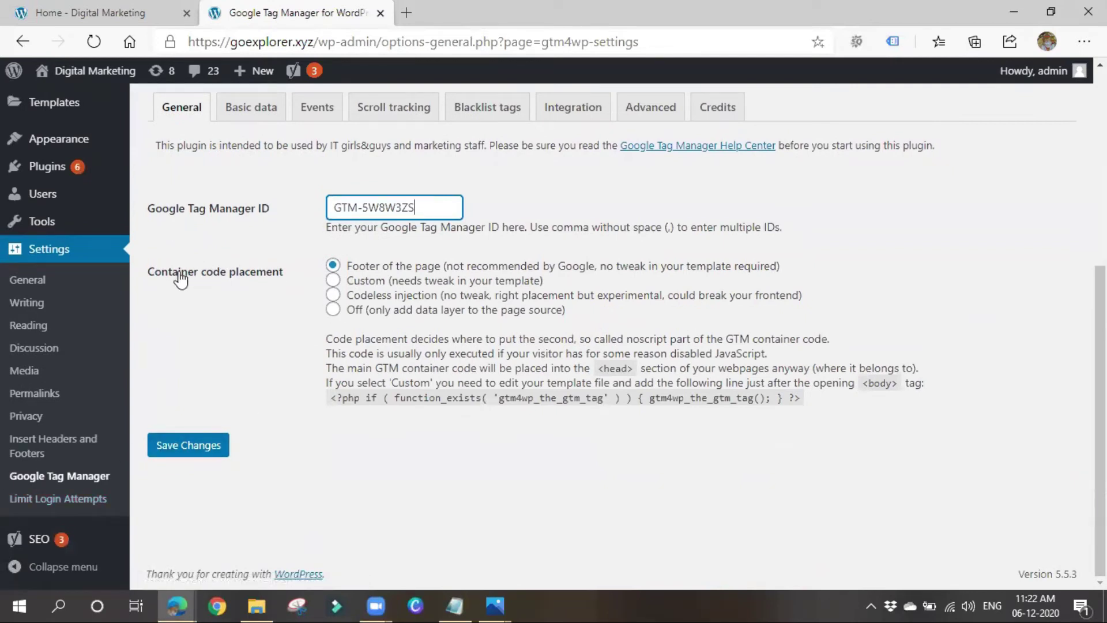
drag(367, 266, 477, 267)
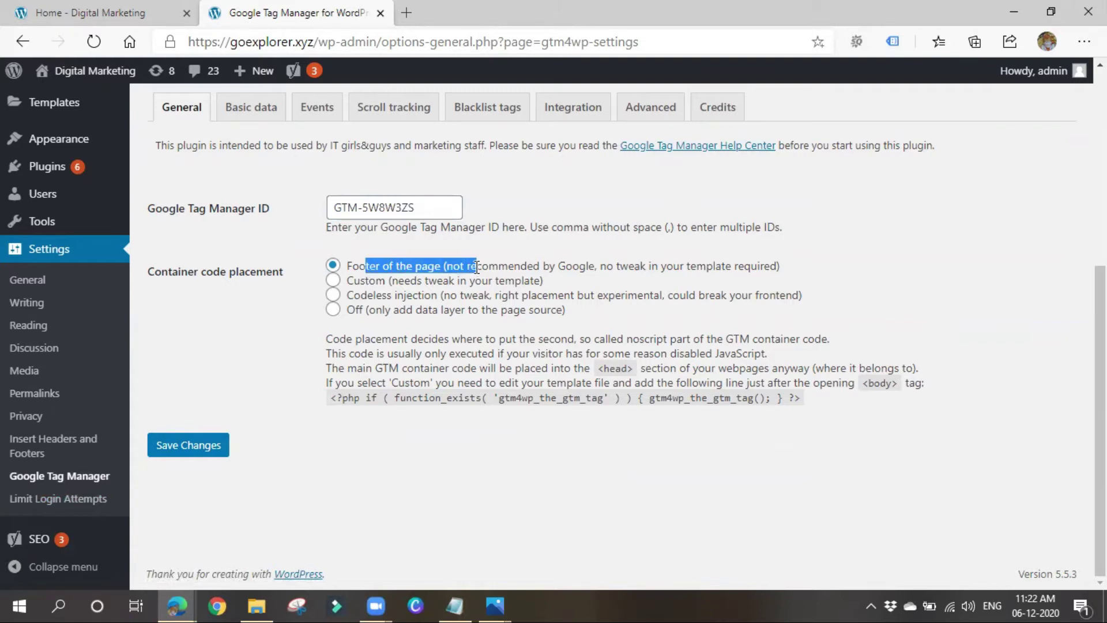
drag(354, 282, 514, 282)
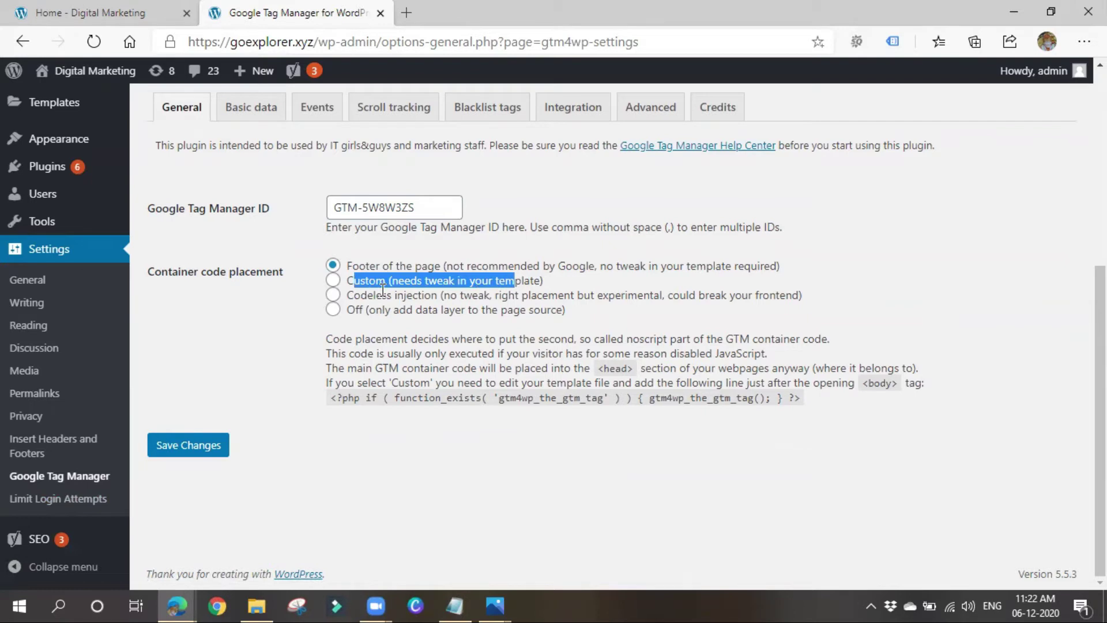
drag(382, 295, 497, 296)
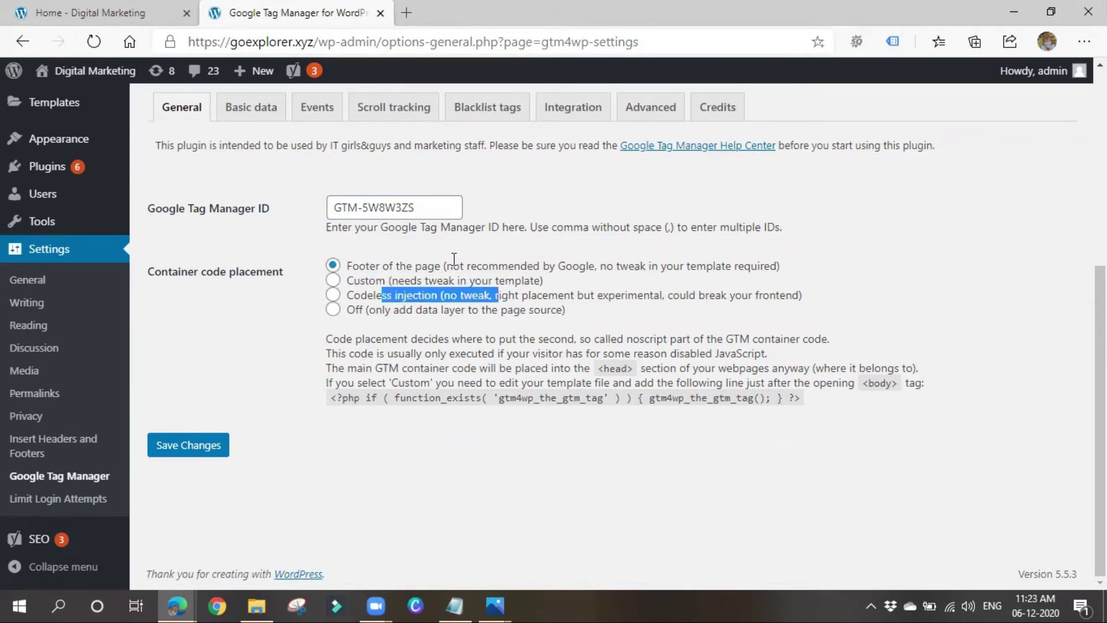
click(244, 479)
click(182, 445)
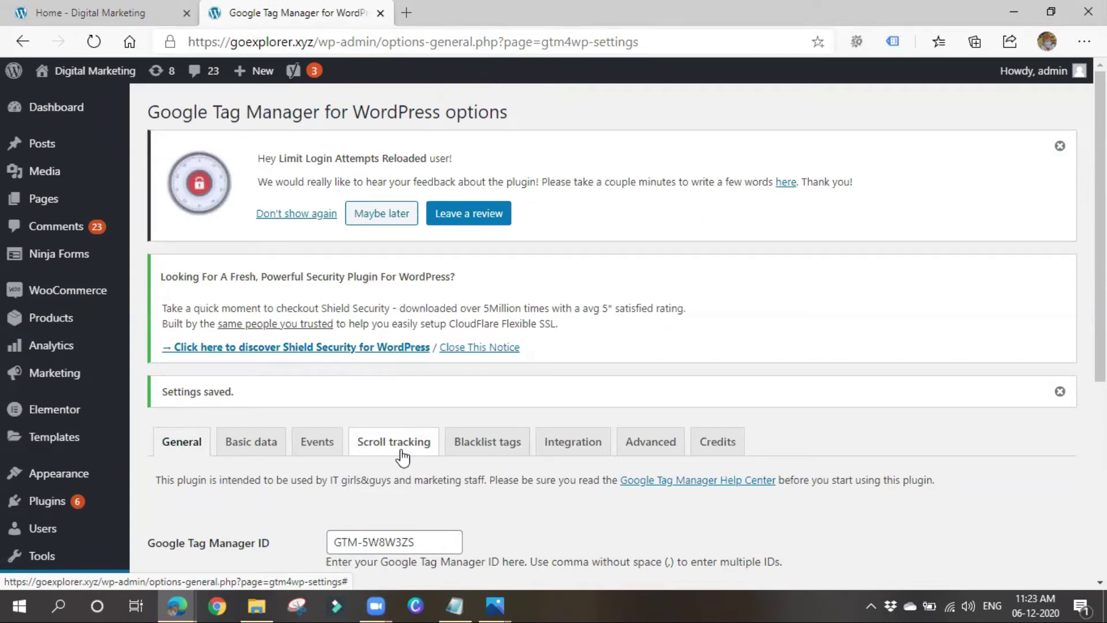
- Review the saved container ID and code placement in the plugin options, and reload the goexplorer.xyz home page
scroll(402, 456, down, 4)
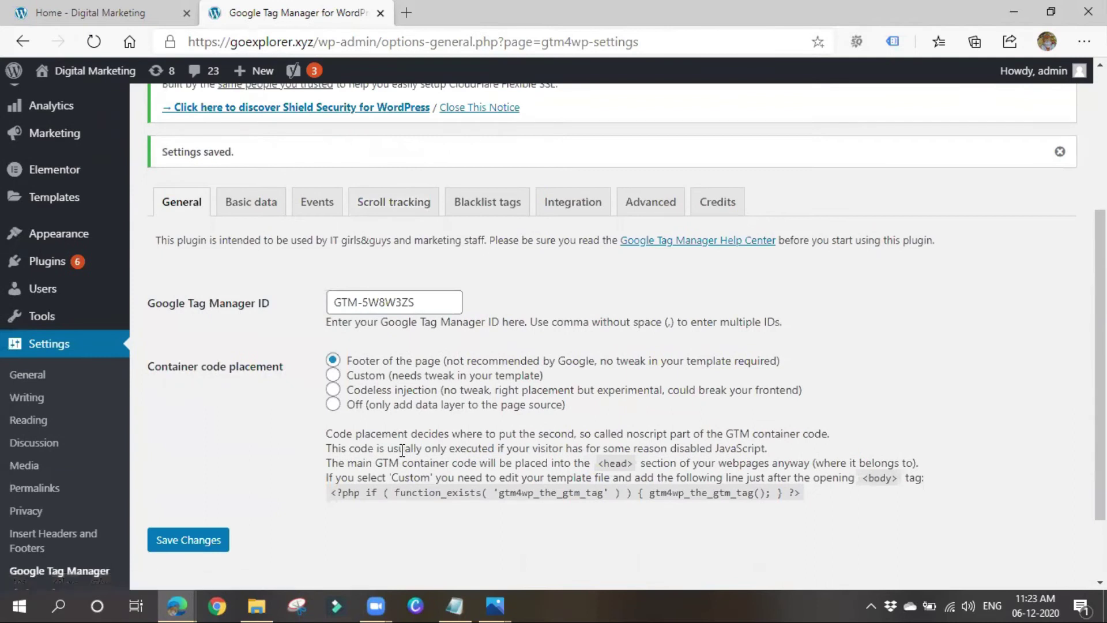
scroll(403, 450, up, 1)
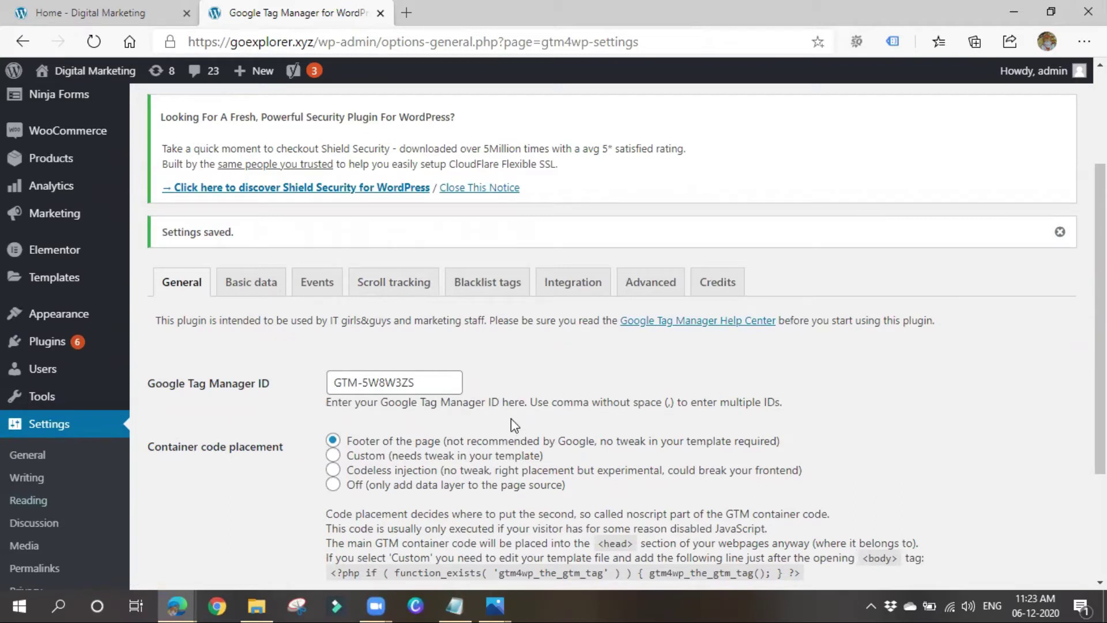
scroll(511, 418, down, 1)
scroll(512, 412, up, 3)
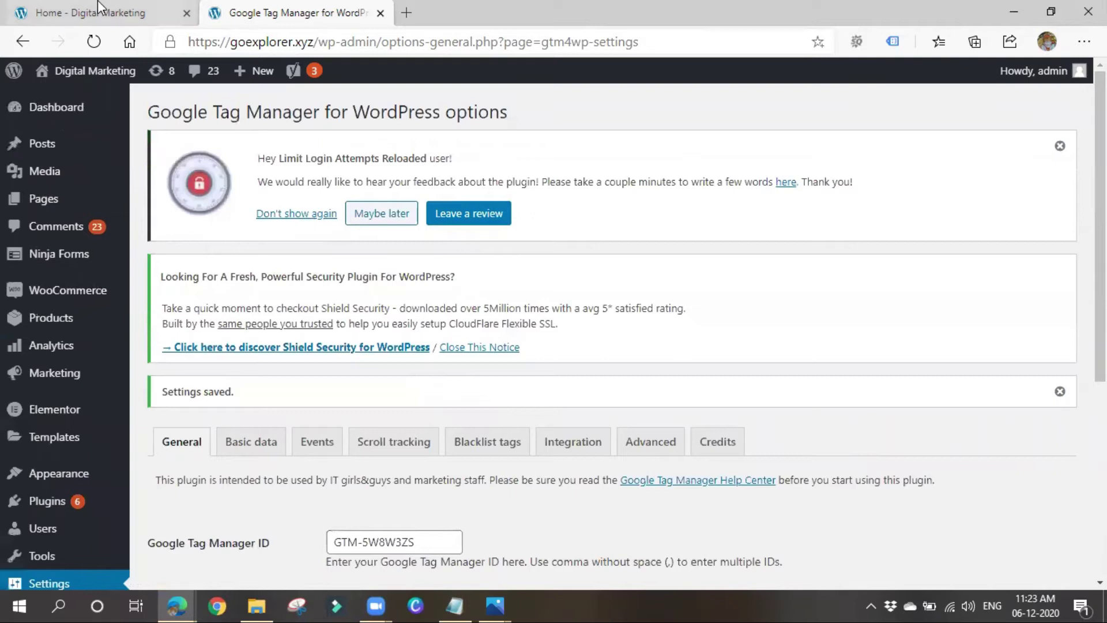
click(116, 12)
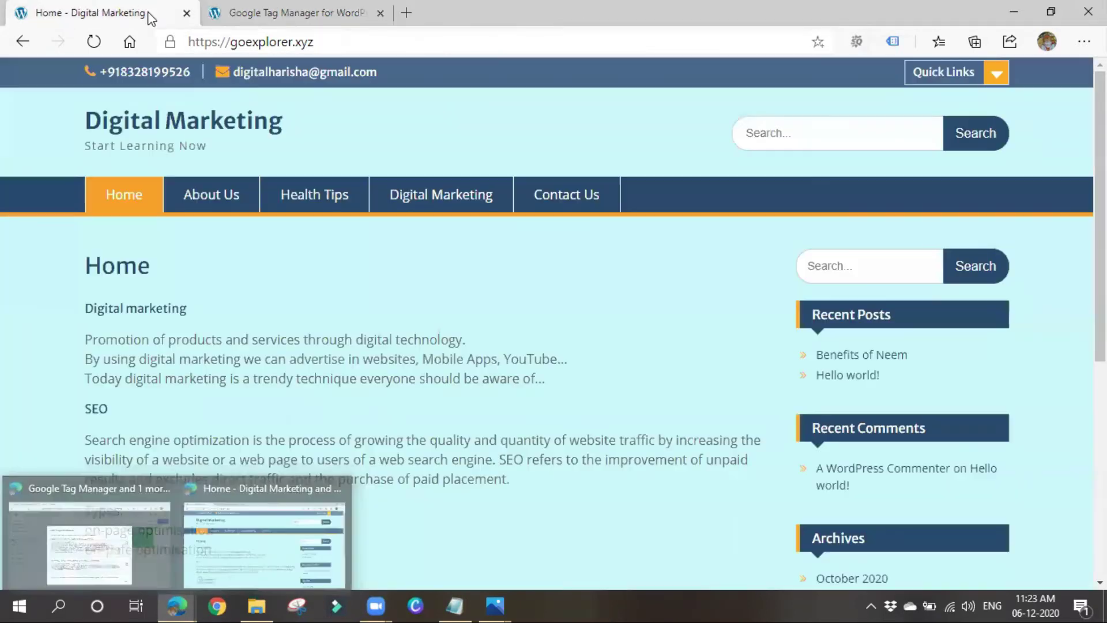
click(93, 42)
click(231, 12)
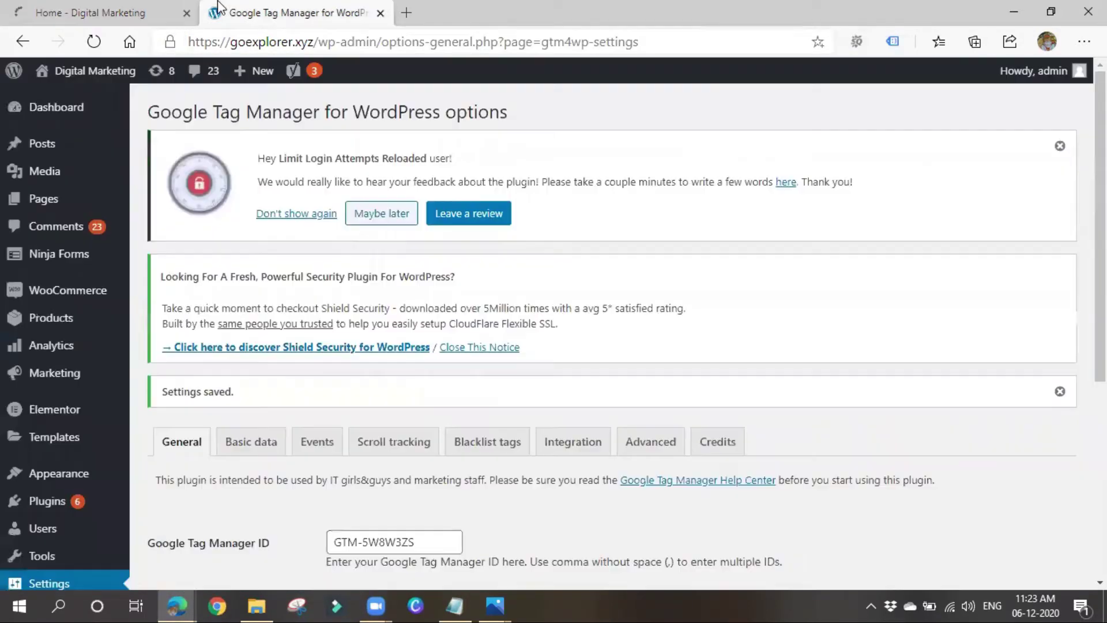
- Switch to the Tag Manager window and close the Install Google Tag Manager instructions
mouse_move(180, 596)
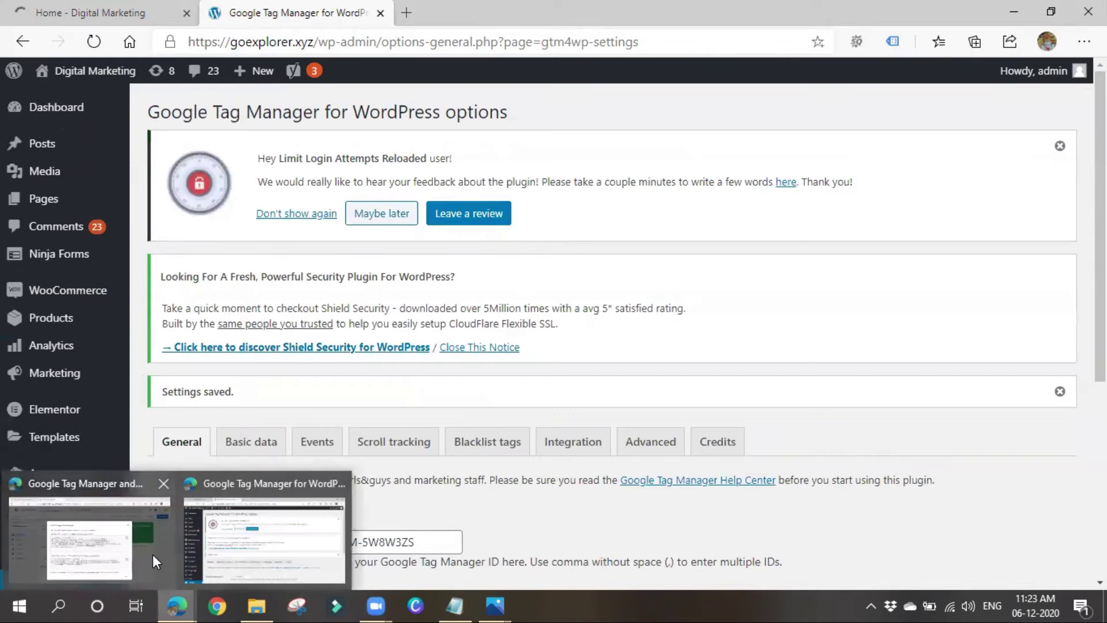
click(153, 554)
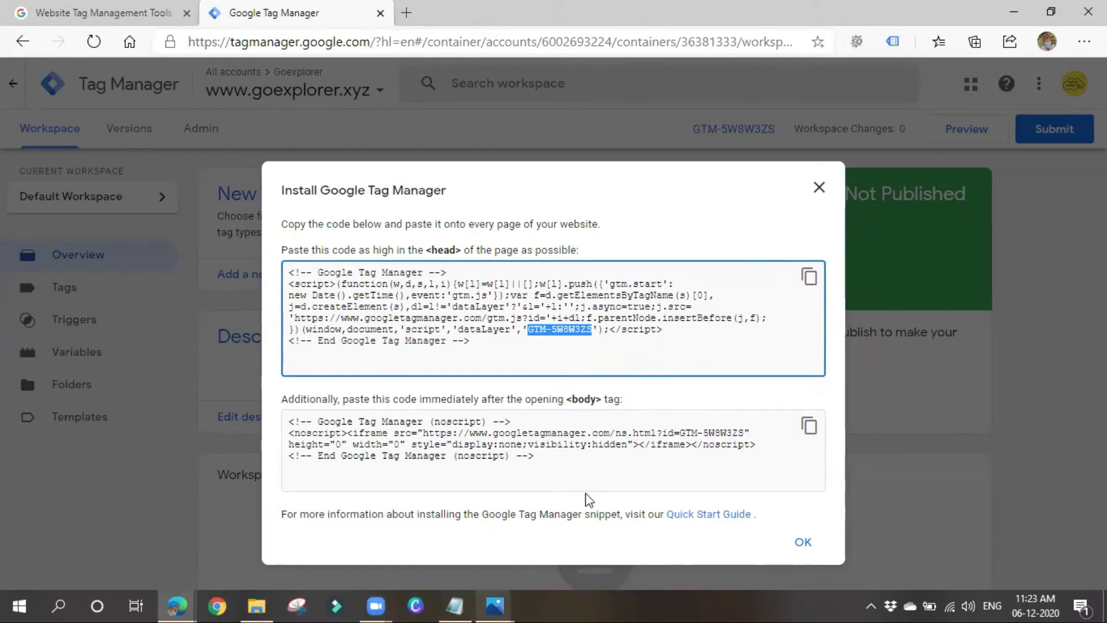
key(Escape)
- Add the line "Tag assistant by google" below the plugin note in the Notepad class notes, and minimise Notepad
click(456, 604)
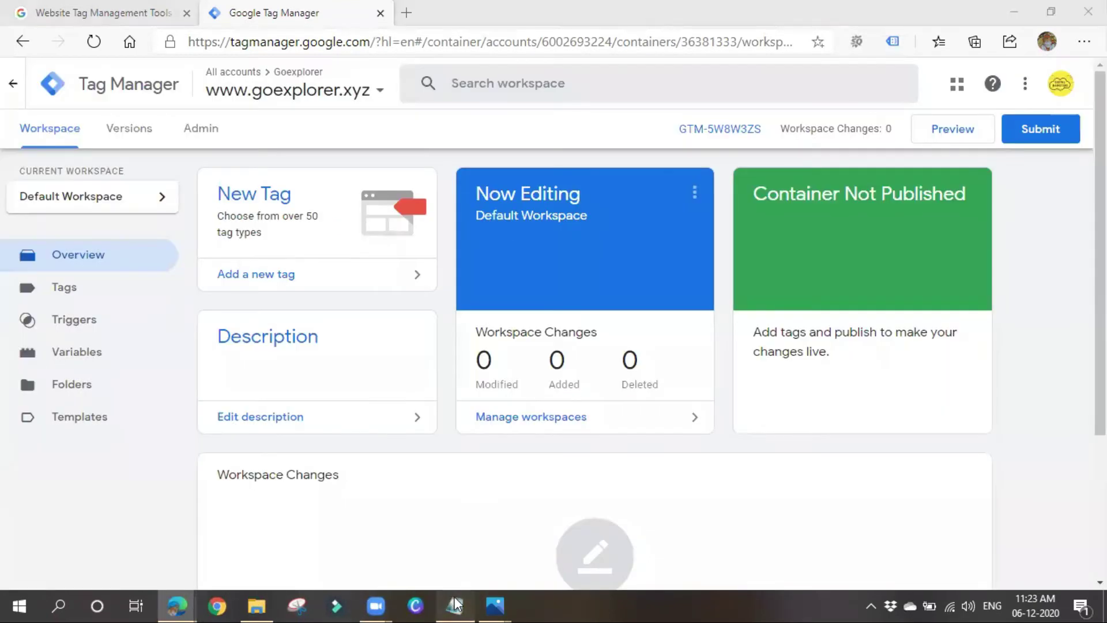
key(Return)
key(Return)
key(Return)
key(BackSpace)
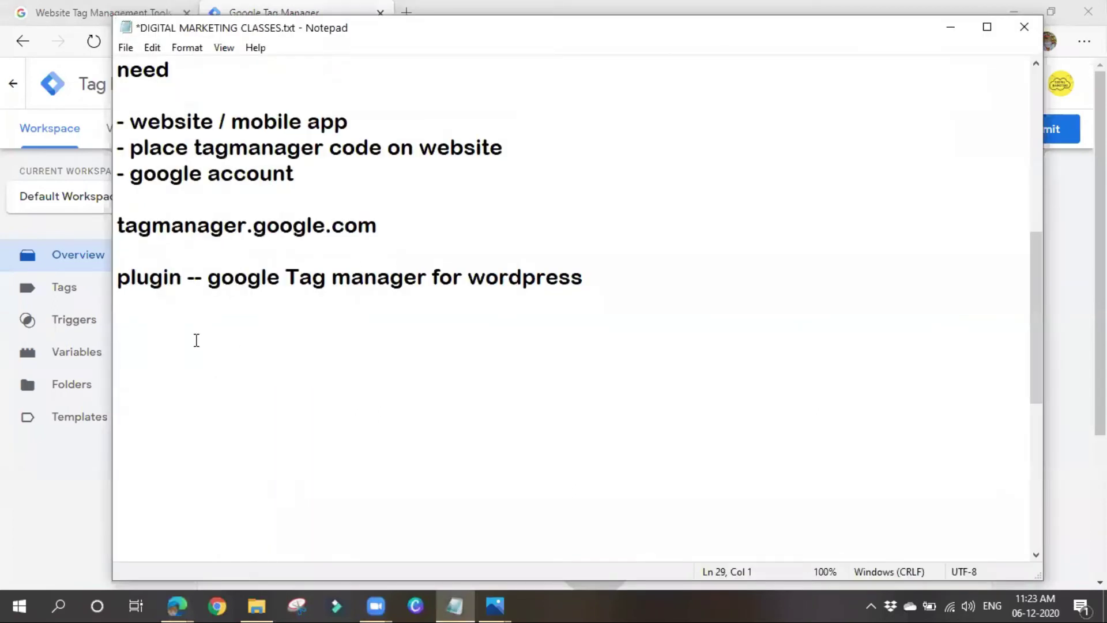
text(Tag assistant )
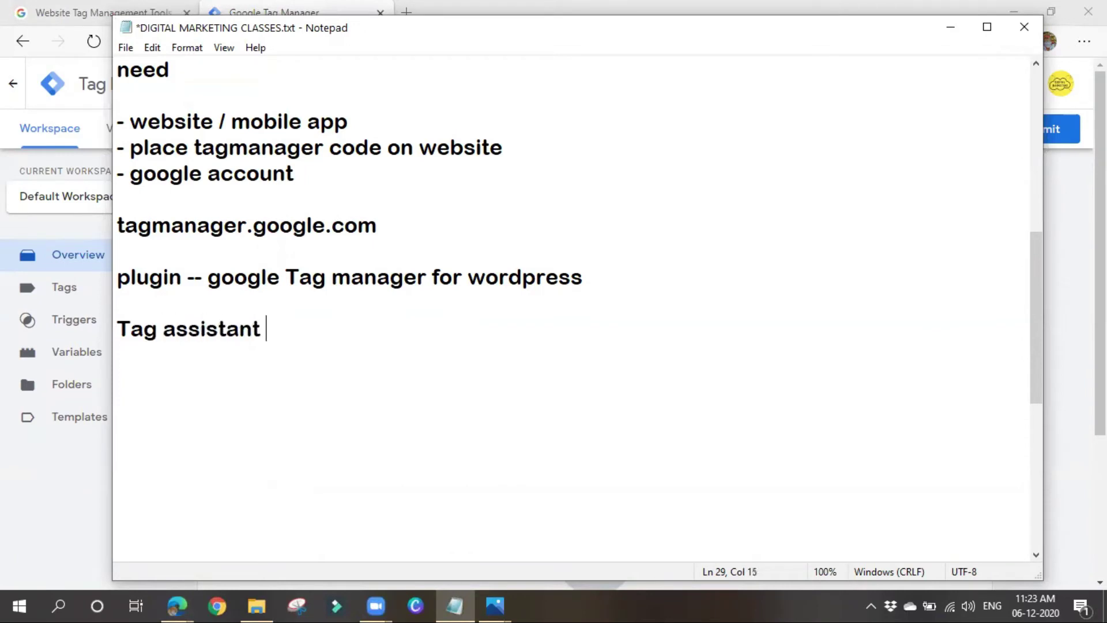
text(by google)
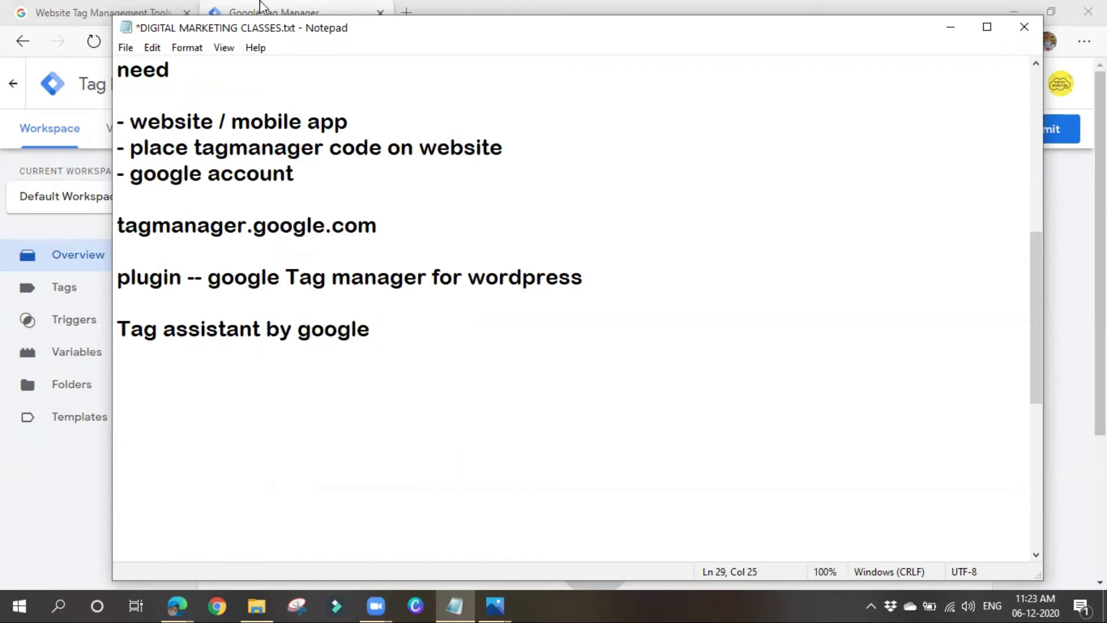
click(953, 29)
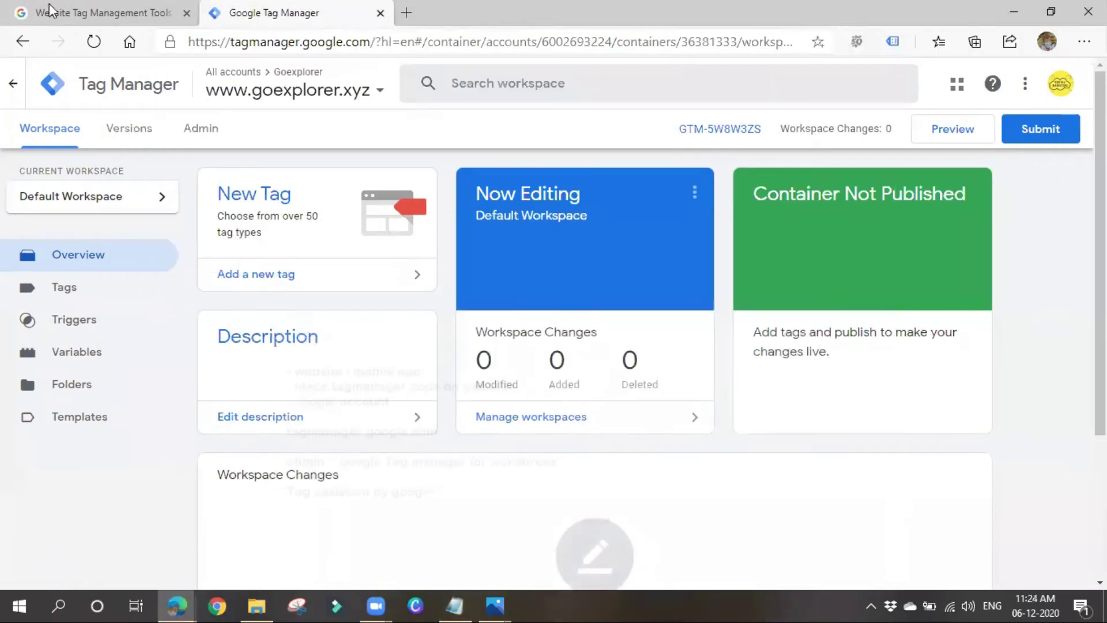
- Search Google for "tag assistant" in a new tab and open the Tag Assistant (by Google) extension page
click(404, 10)
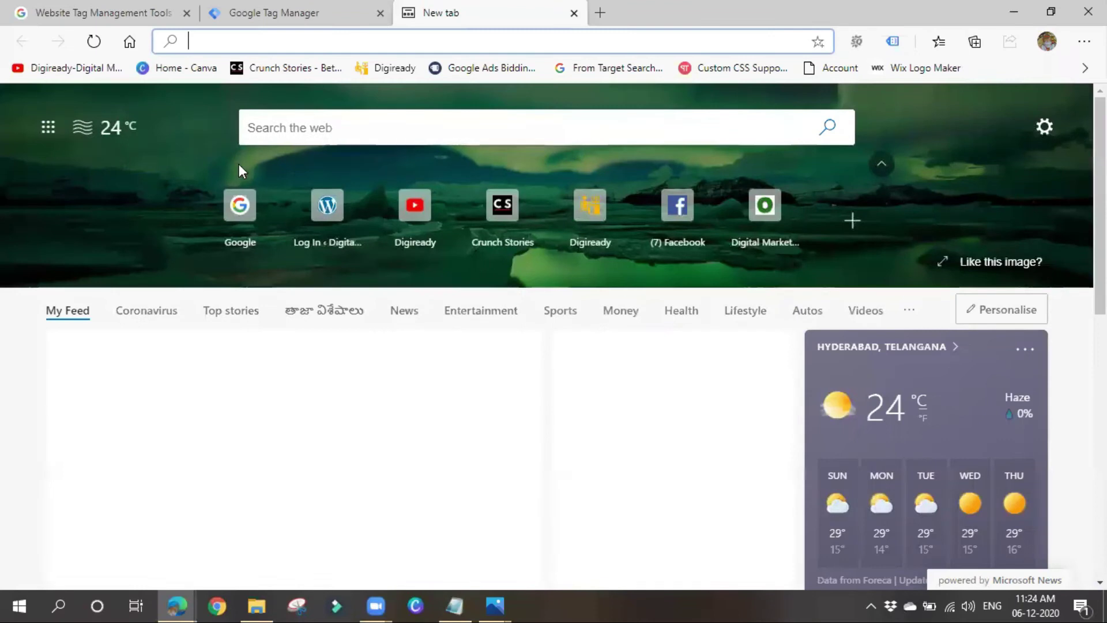
click(131, 44)
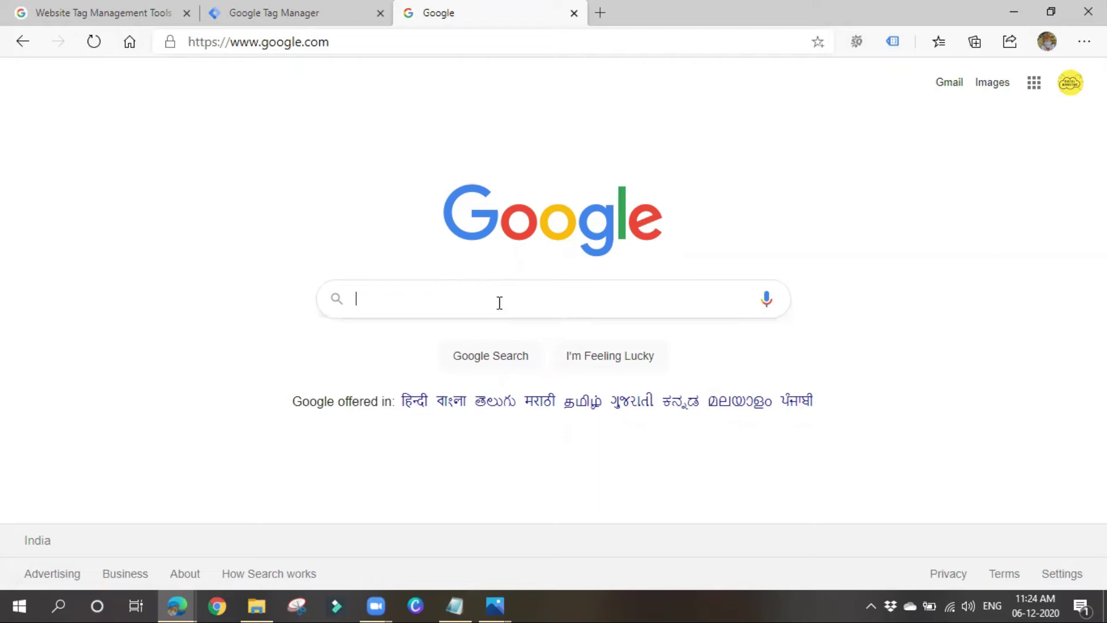
text(ta)
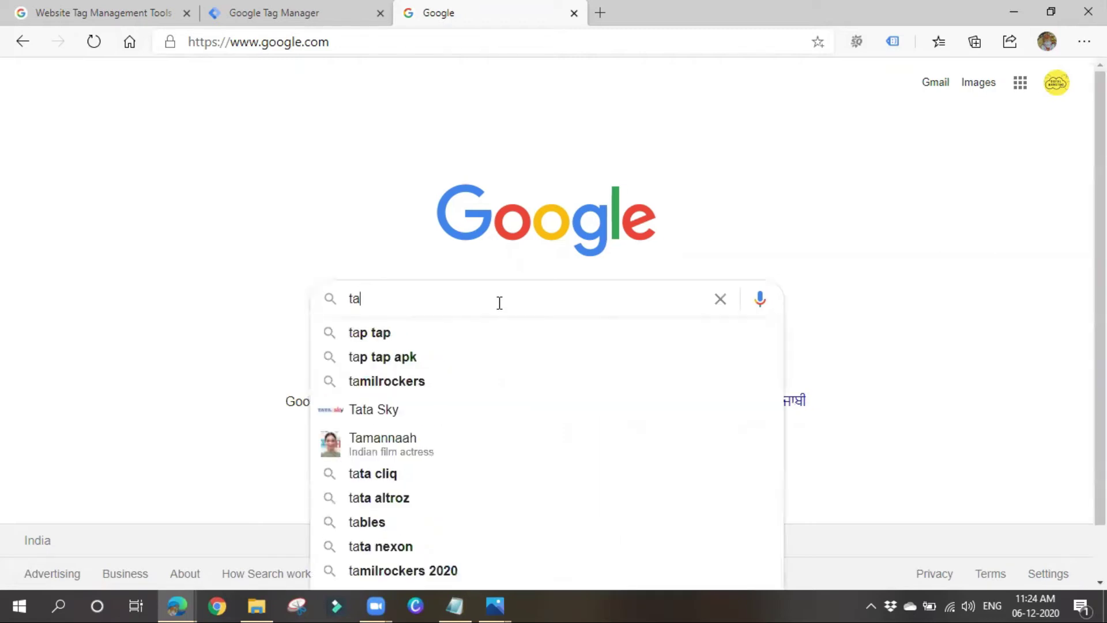
text(g assistant)
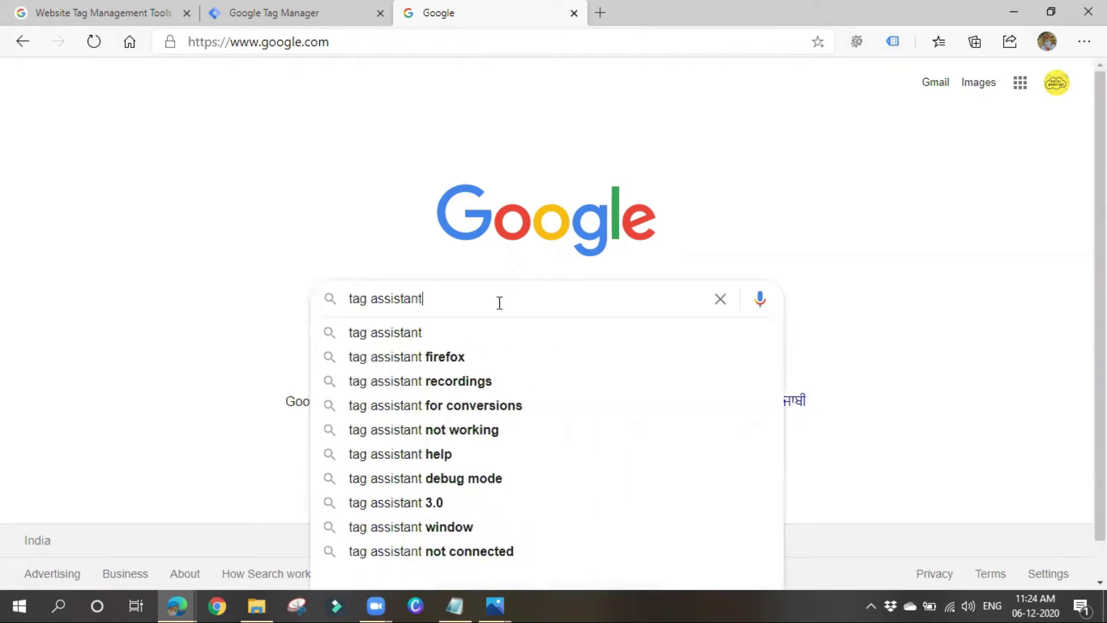
key(Return)
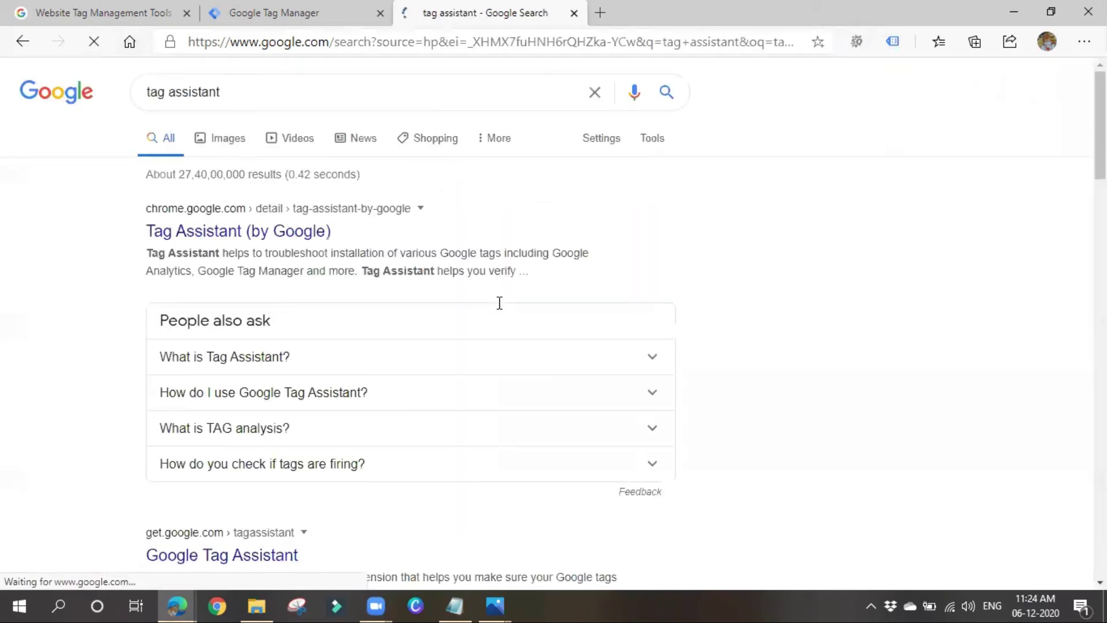
click(266, 233)
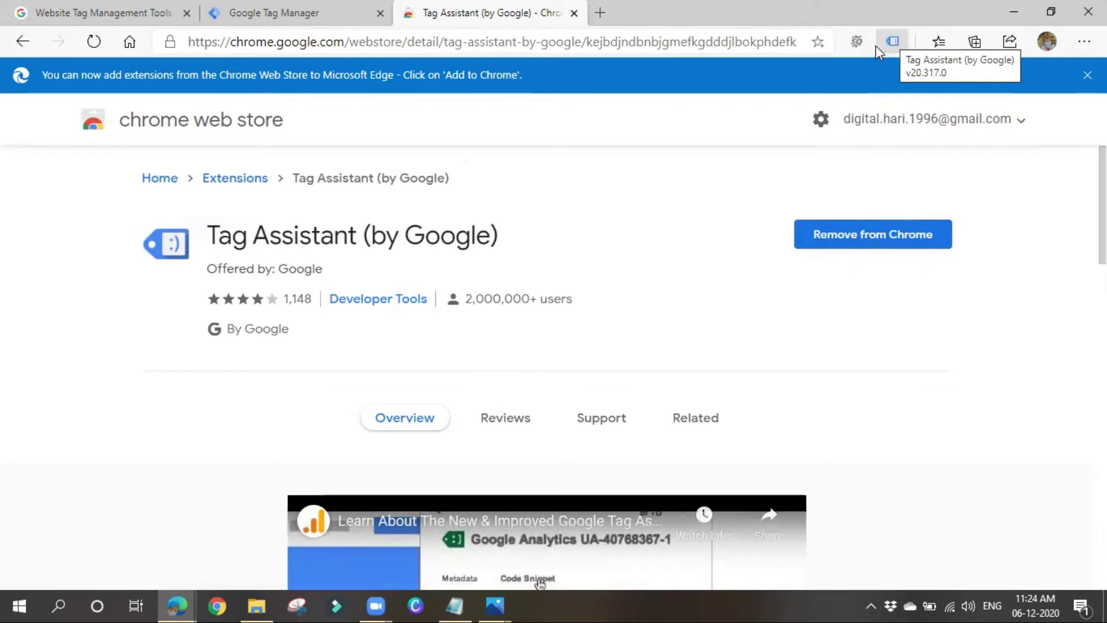
- Move the Tag Assistant store page into its own window and minimise that window
click(897, 42)
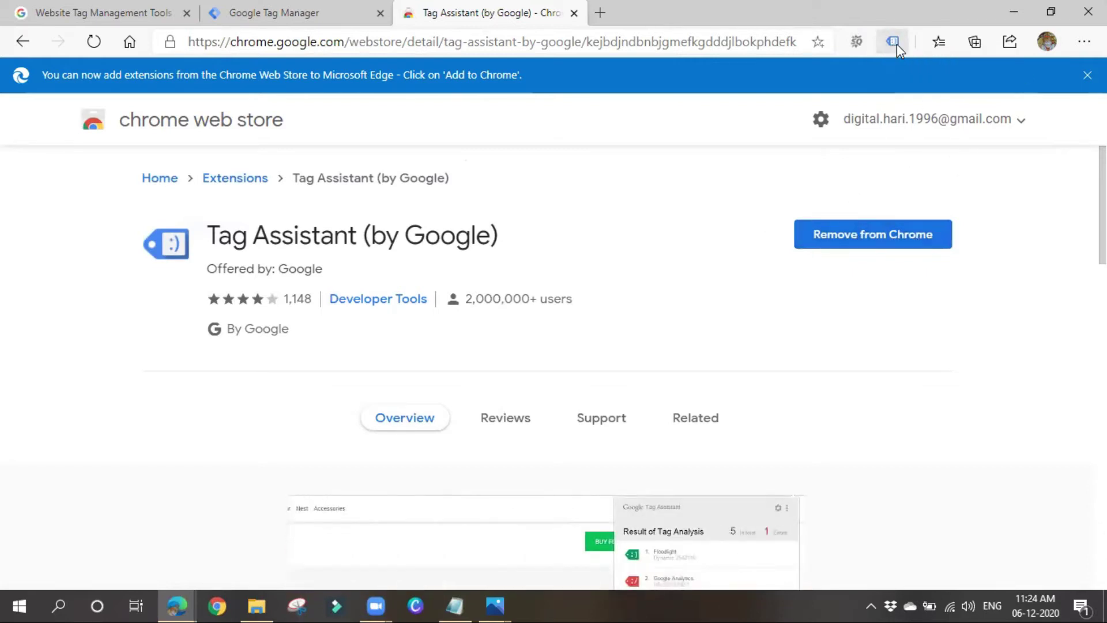
drag(494, 11, 482, 155)
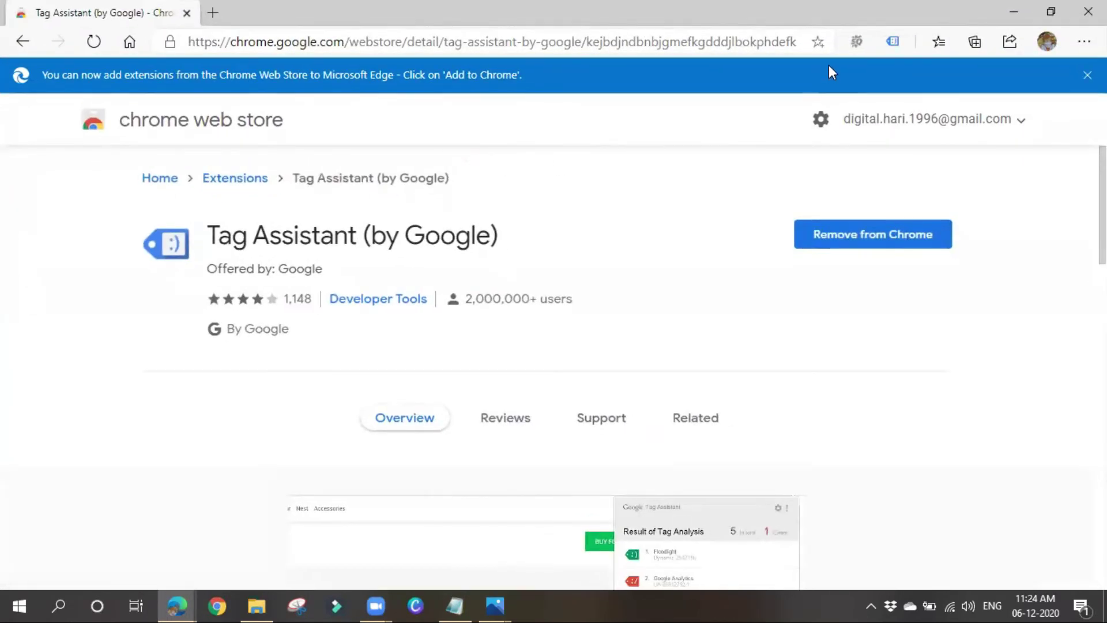
click(1013, 13)
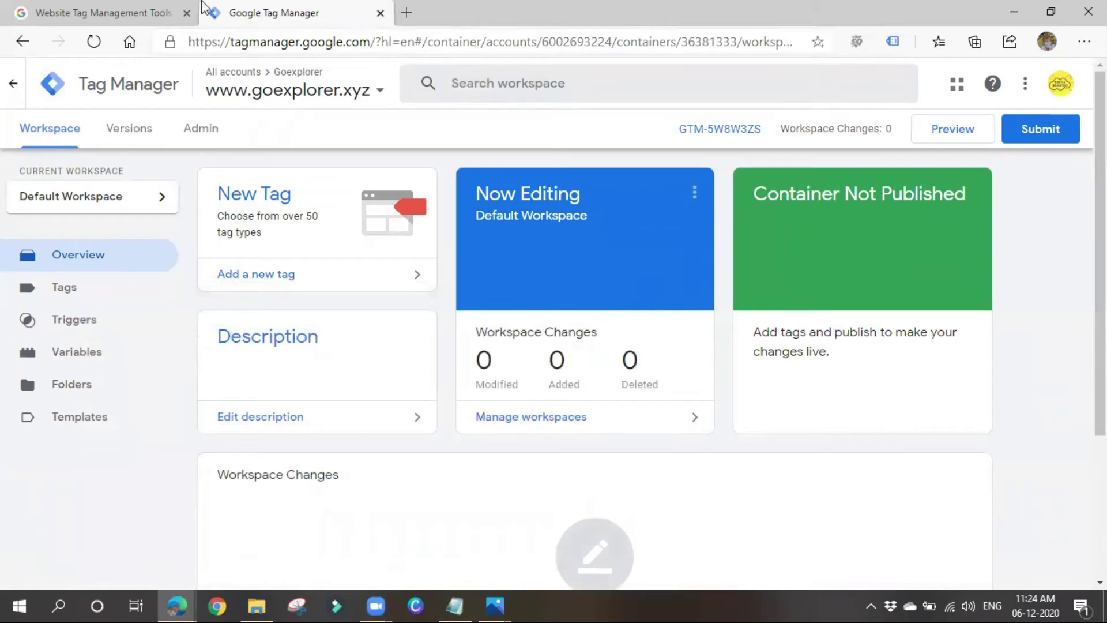
- Switch to the WordPress browser window and reload the goexplorer.xyz home page
click(111, 8)
click(265, 13)
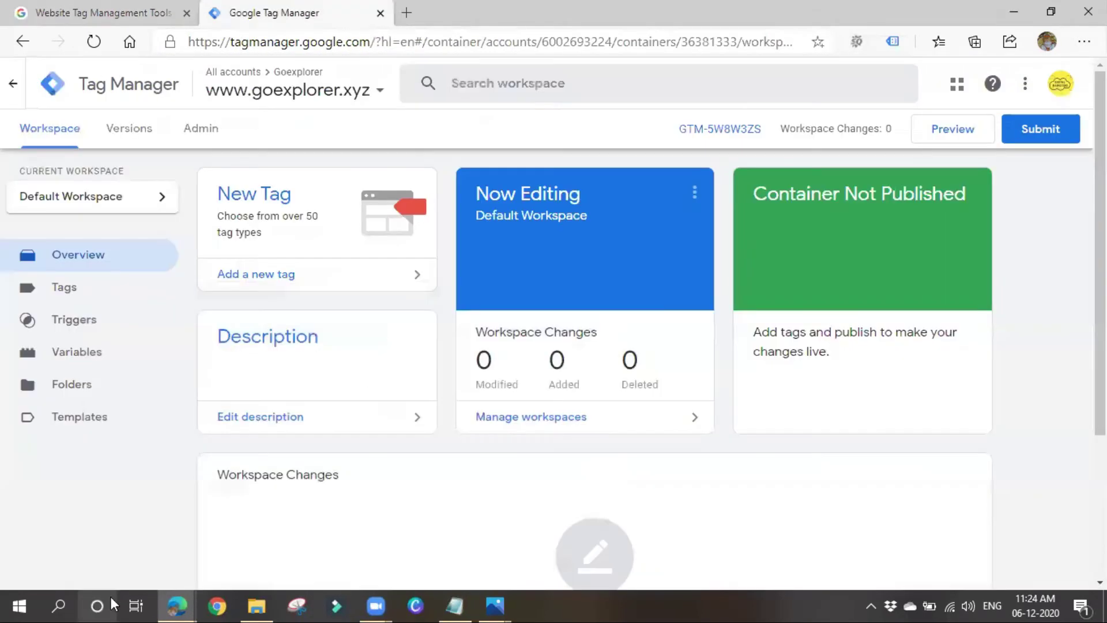
mouse_move(172, 605)
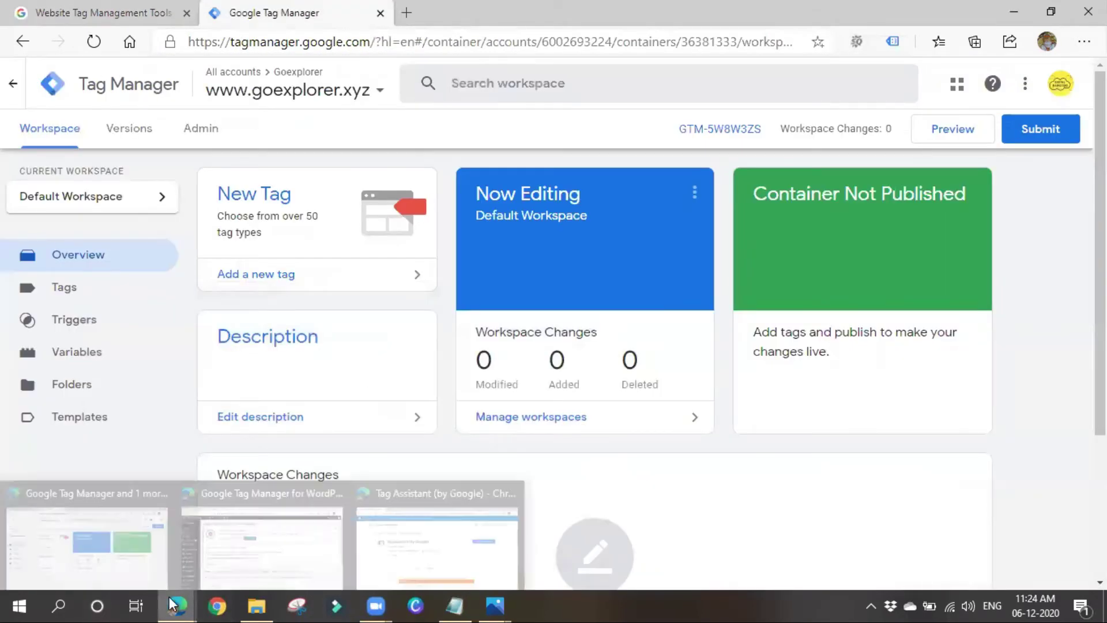
click(233, 533)
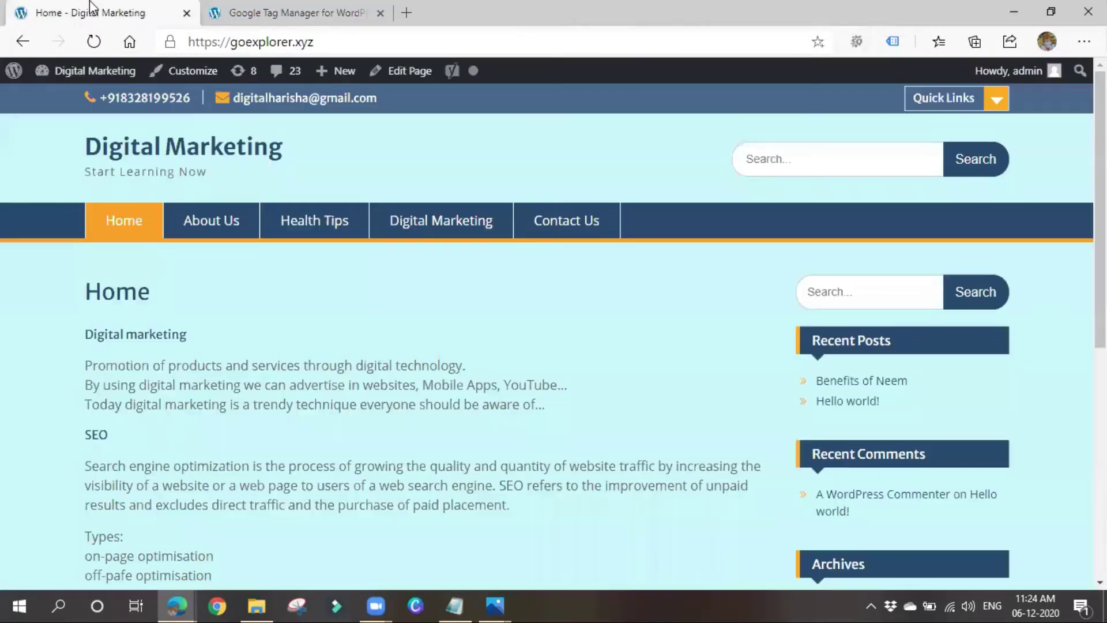
click(94, 42)
- Enable Tag Assistant on the goexplorer.xyz home page and start a recording
click(882, 38)
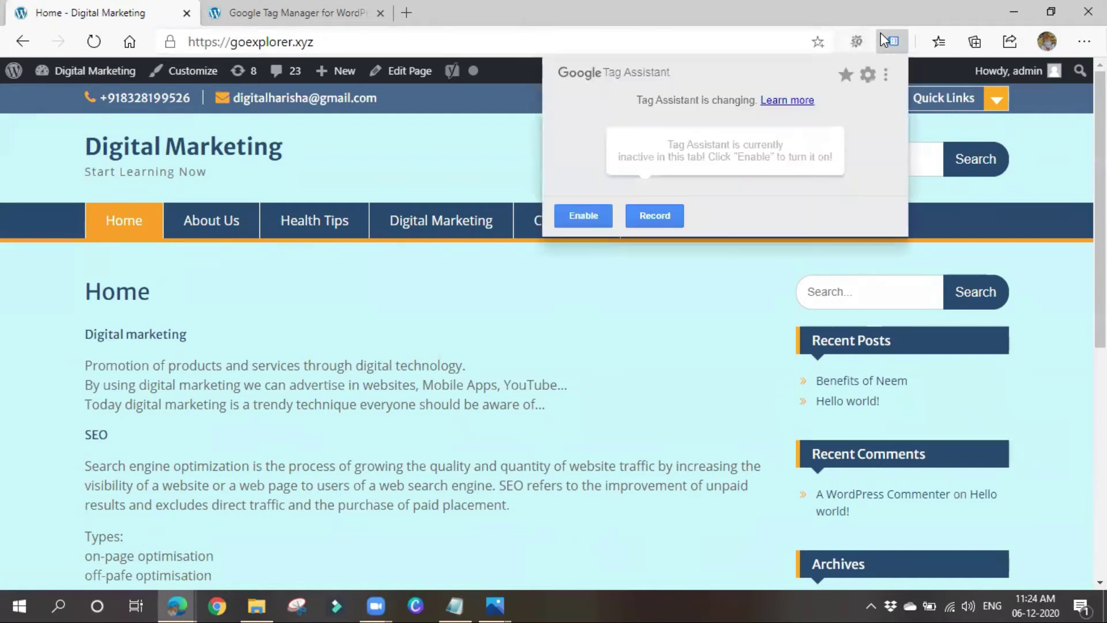
click(586, 214)
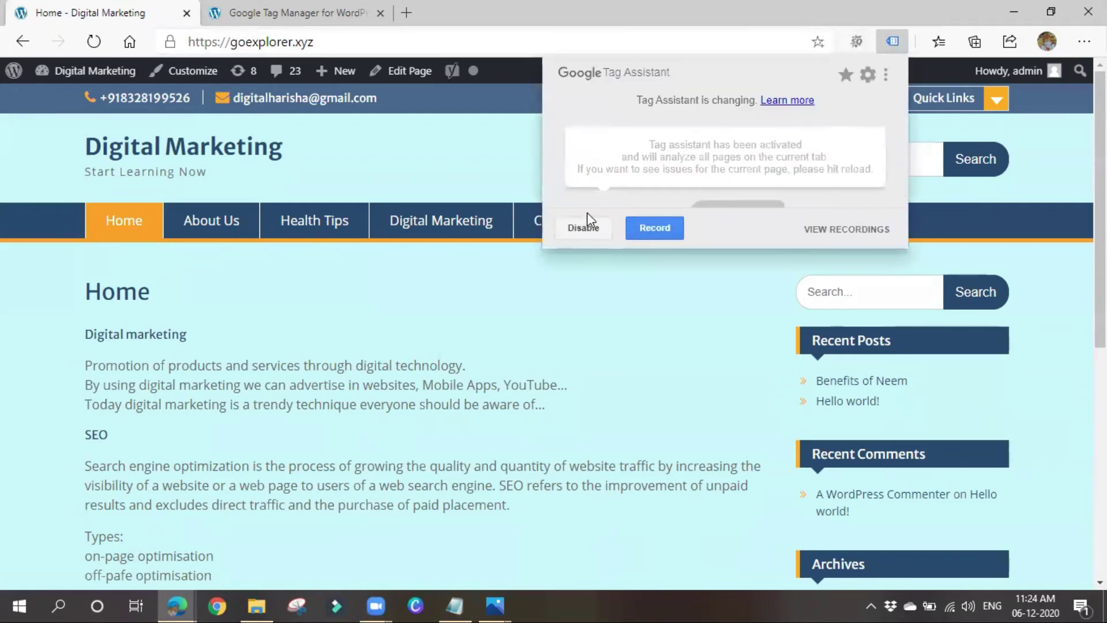
click(645, 233)
click(565, 103)
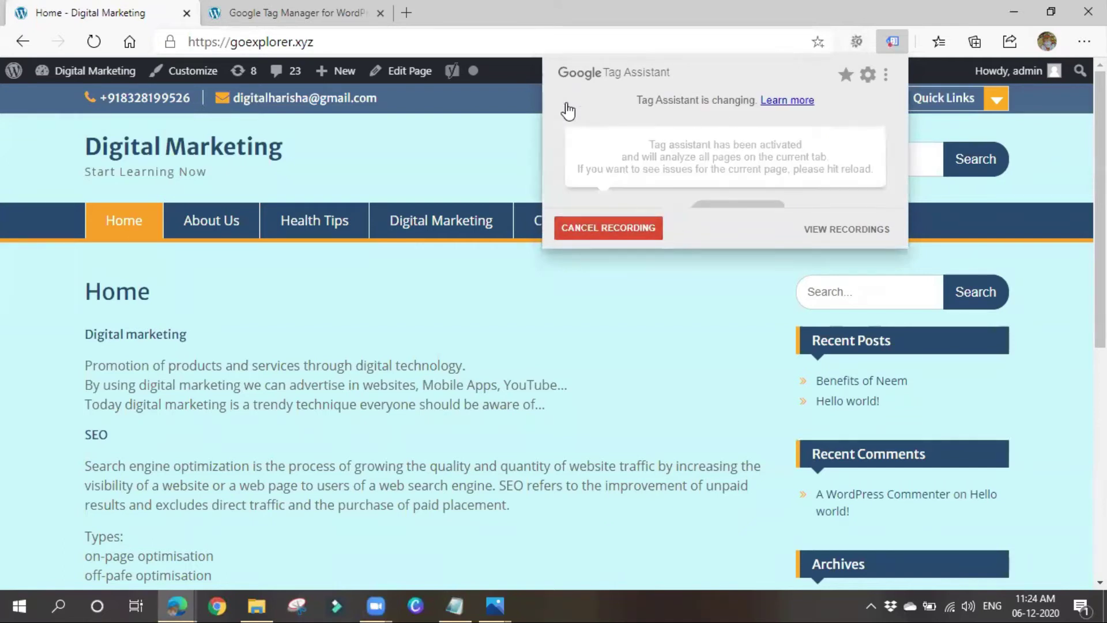
- Reload the goexplorer.xyz home page with recording on and examine the Tag Assistant analysis for the Tag Manager container
click(501, 12)
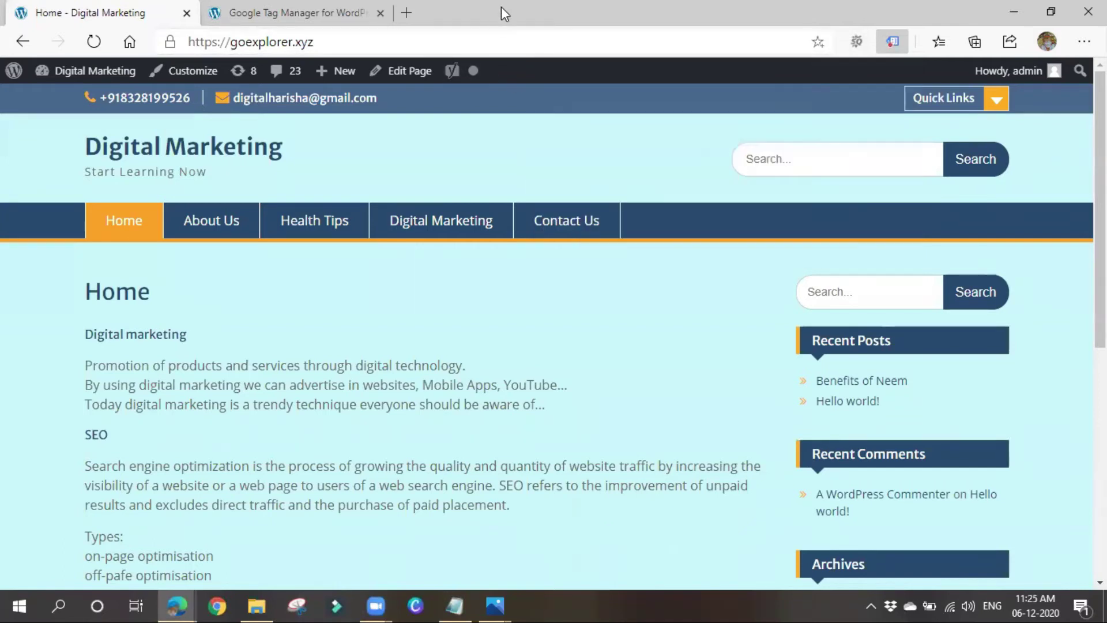
click(94, 42)
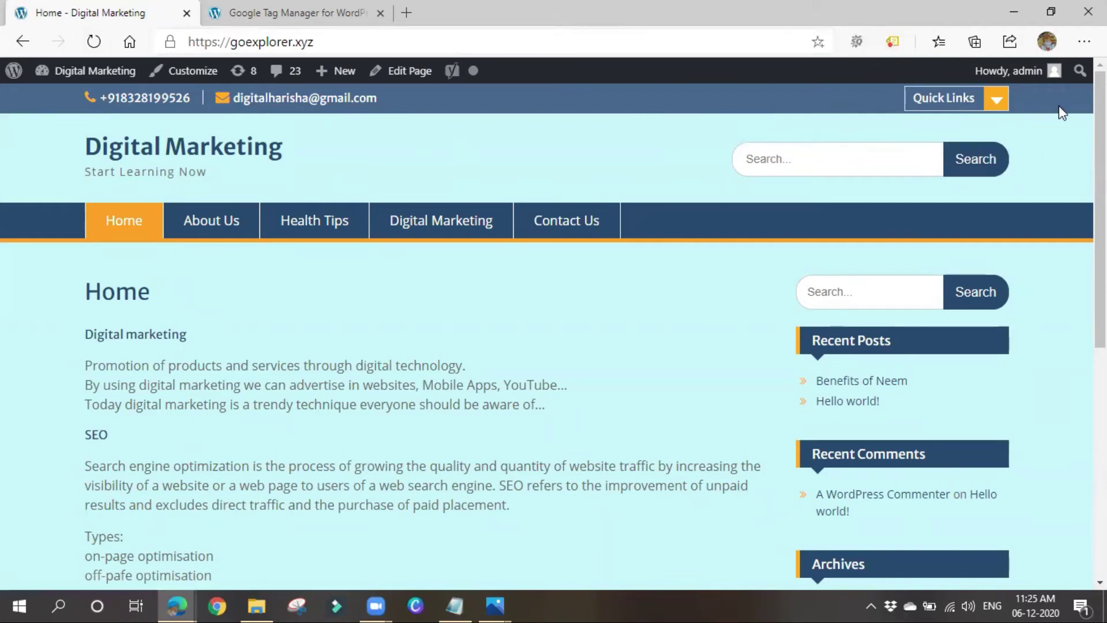
click(895, 44)
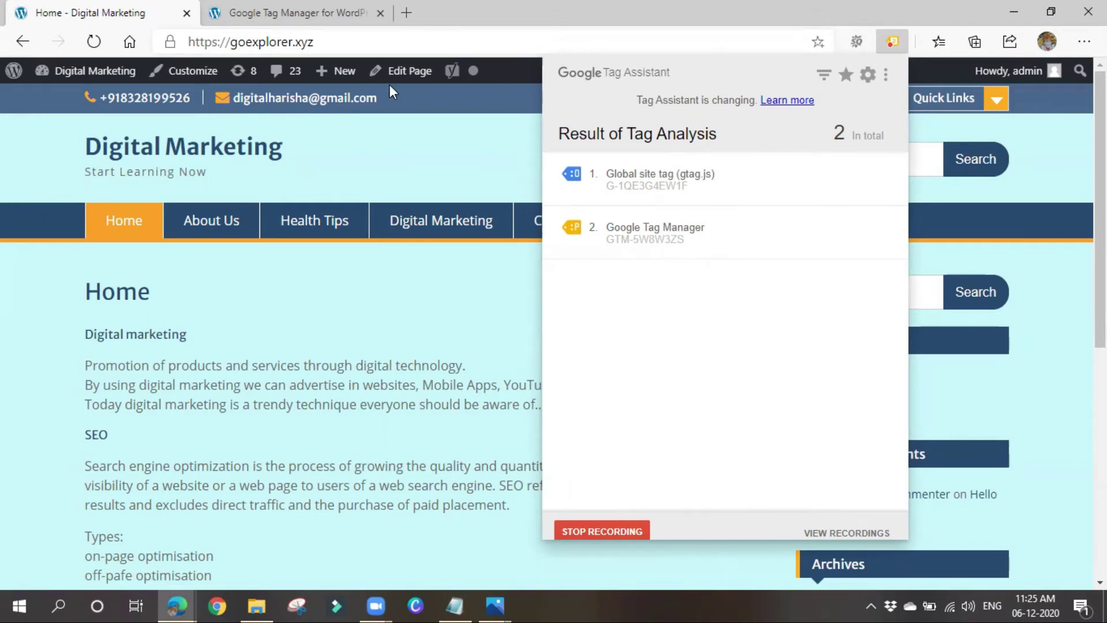
- Open the Digiready website from the bookmarks in a new tab
click(400, 12)
drag(400, 12, 230, 33)
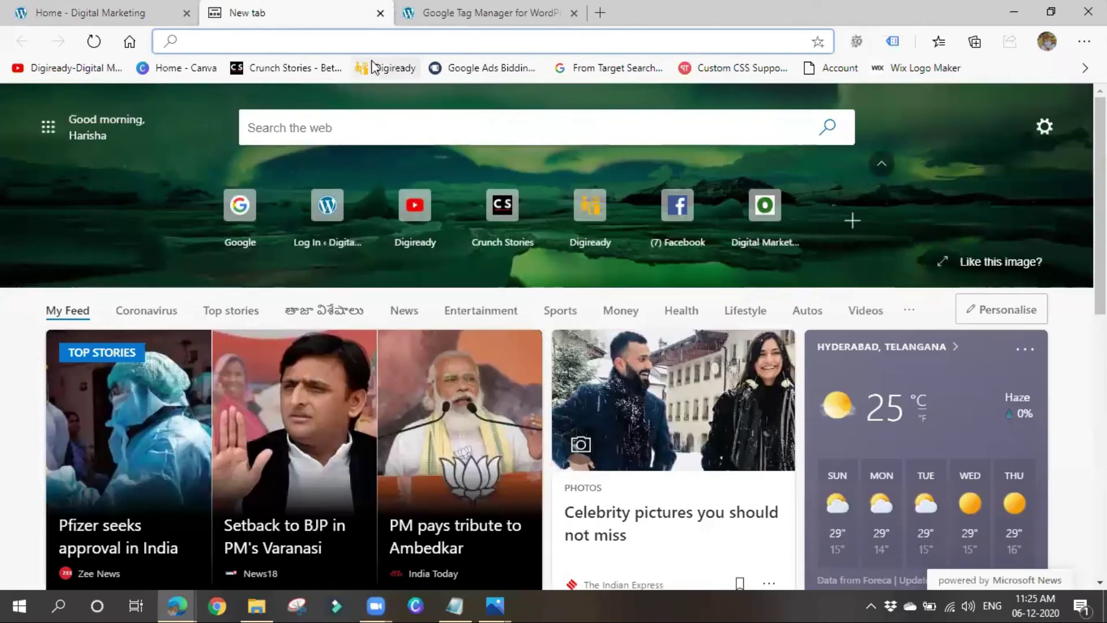
click(373, 67)
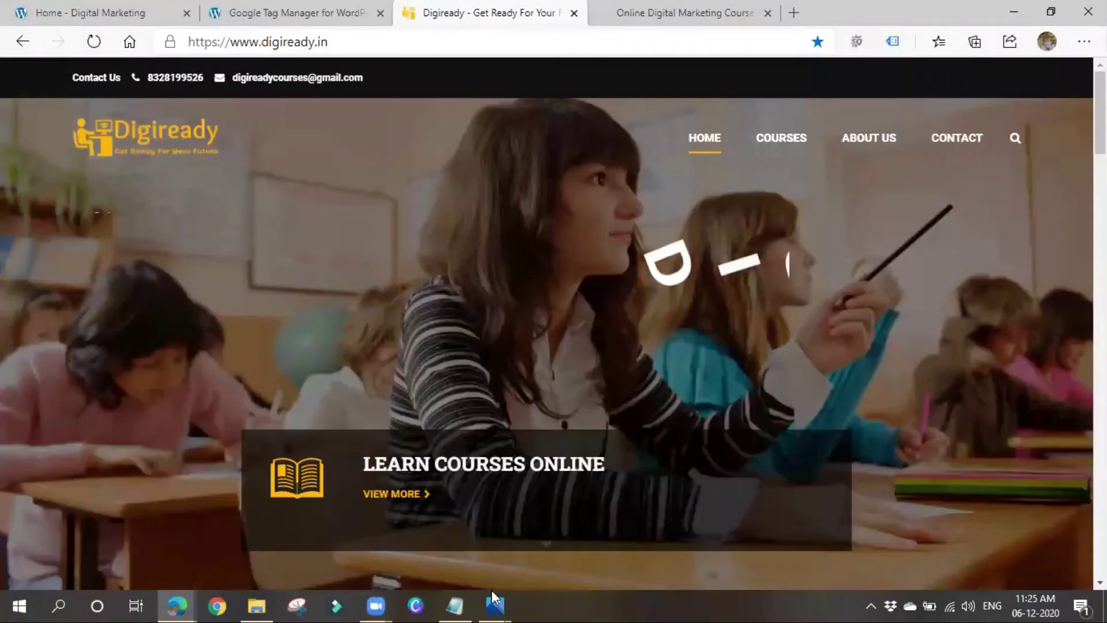
click(895, 44)
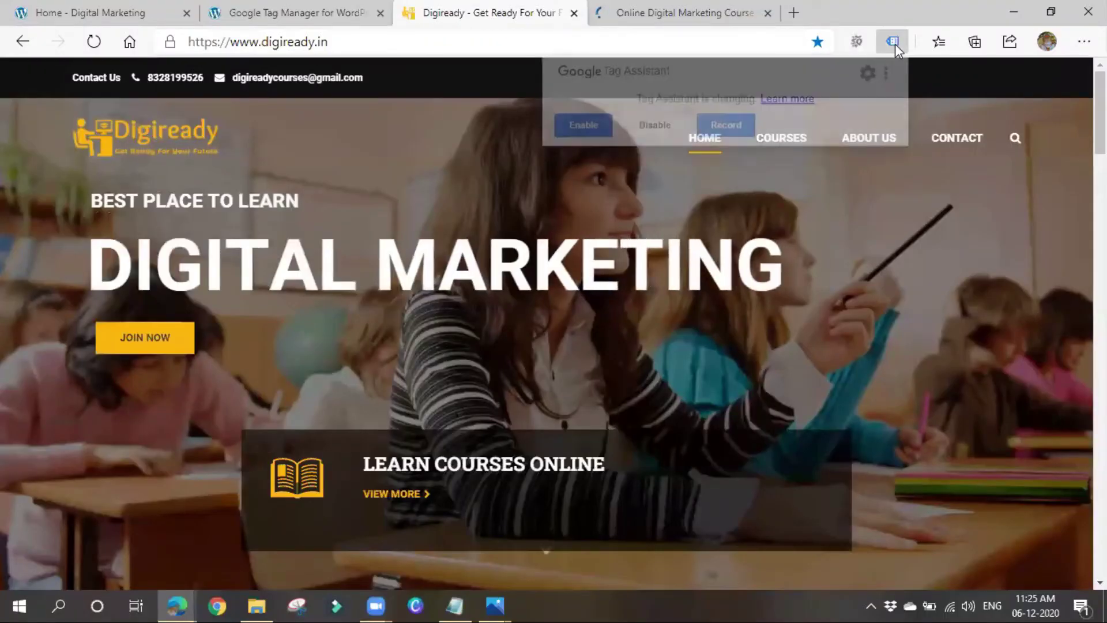
click(583, 216)
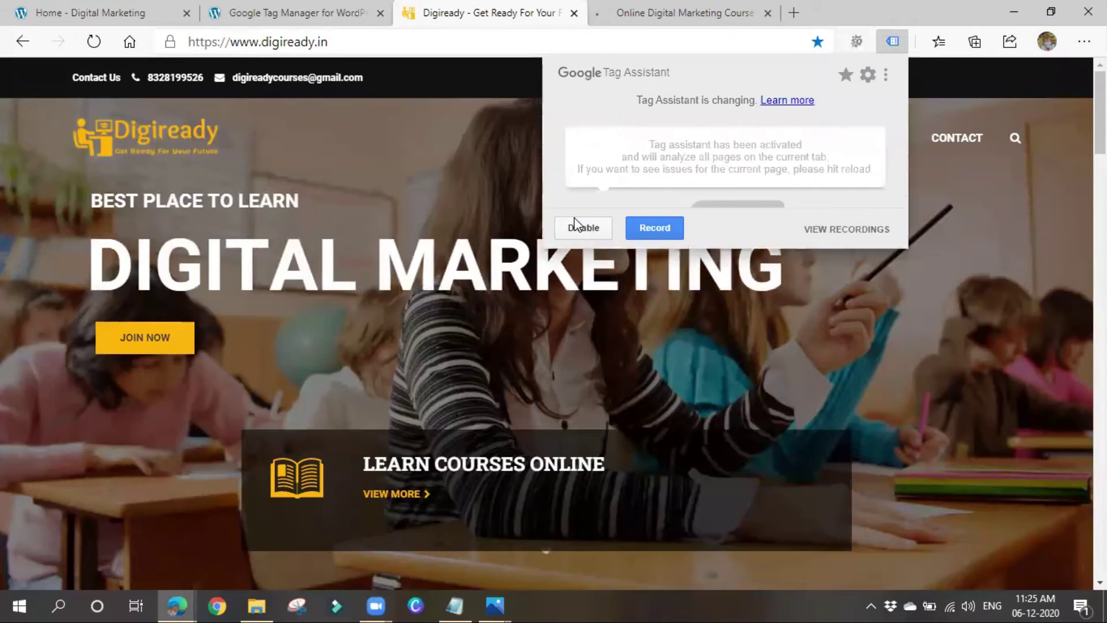
click(660, 229)
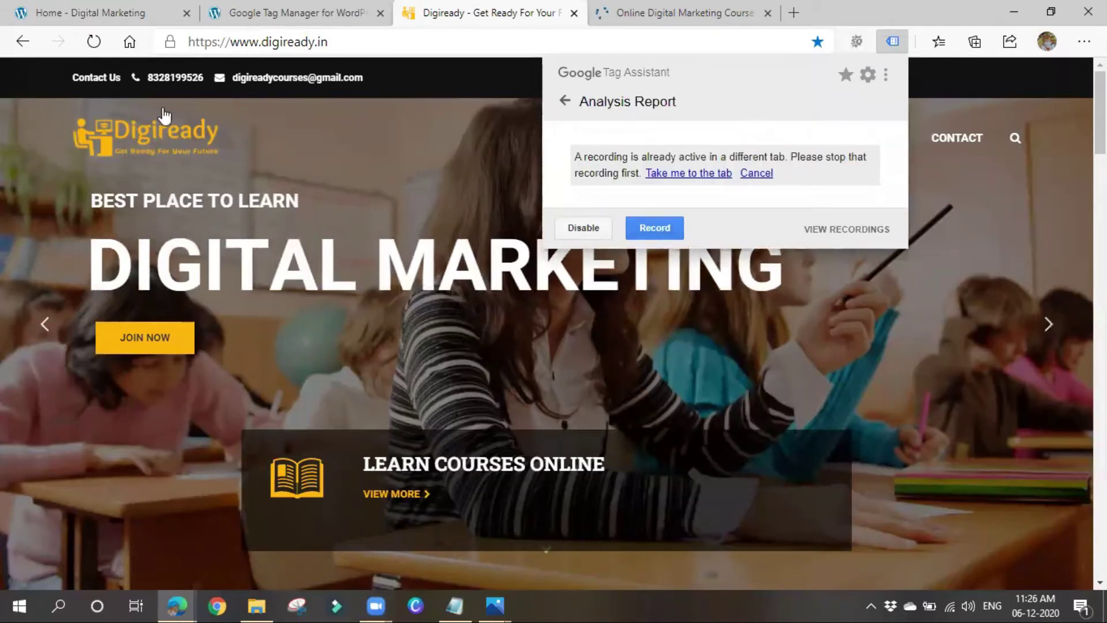
click(582, 35)
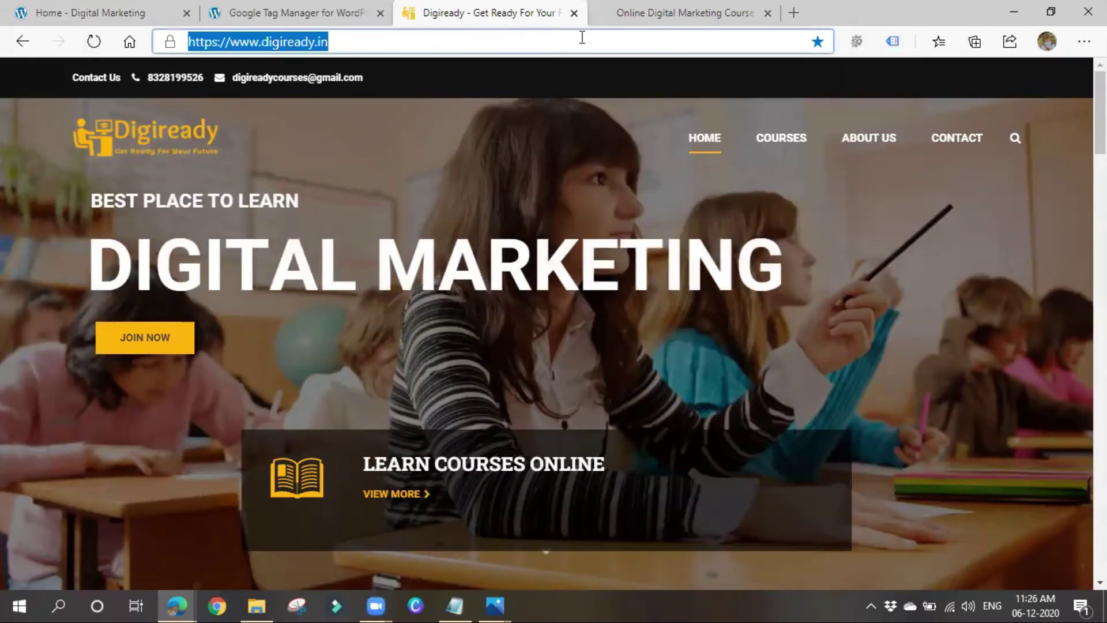
click(97, 43)
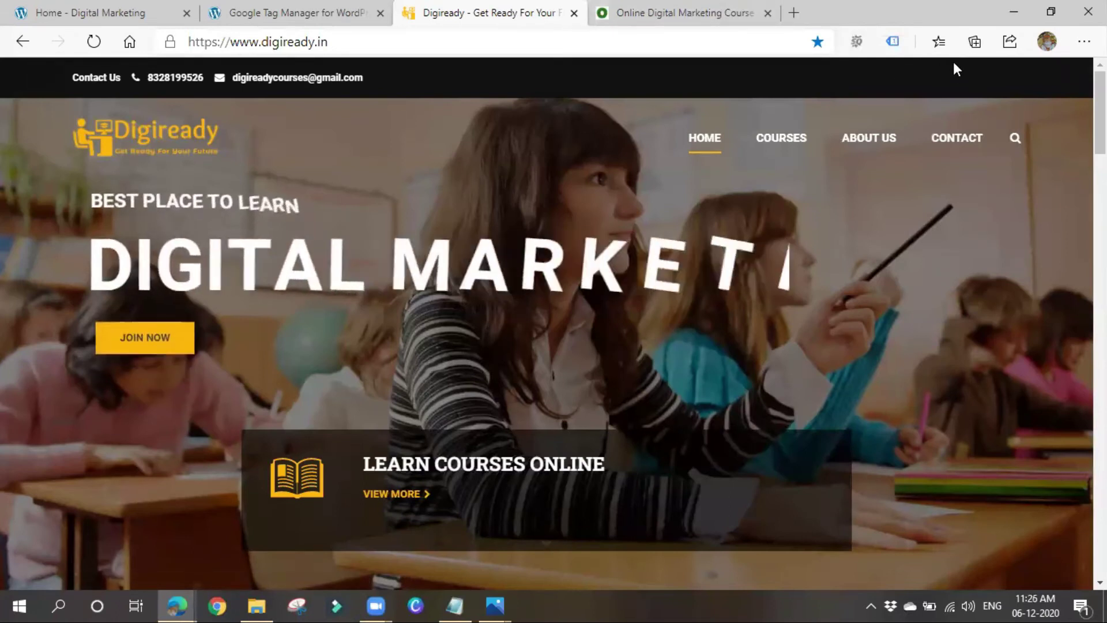
click(884, 46)
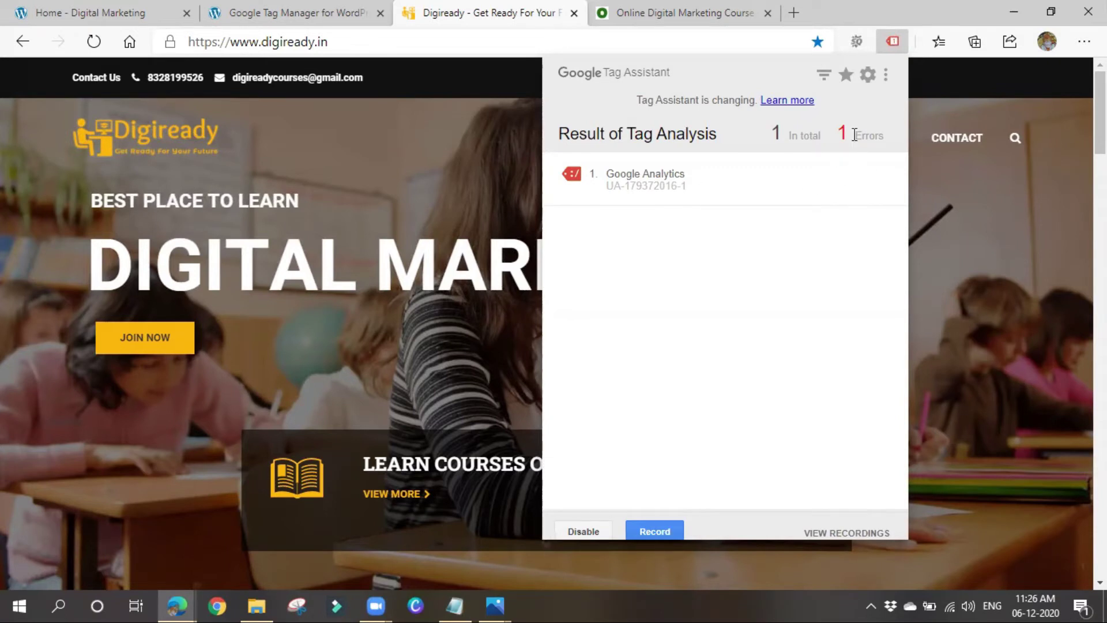
click(791, 178)
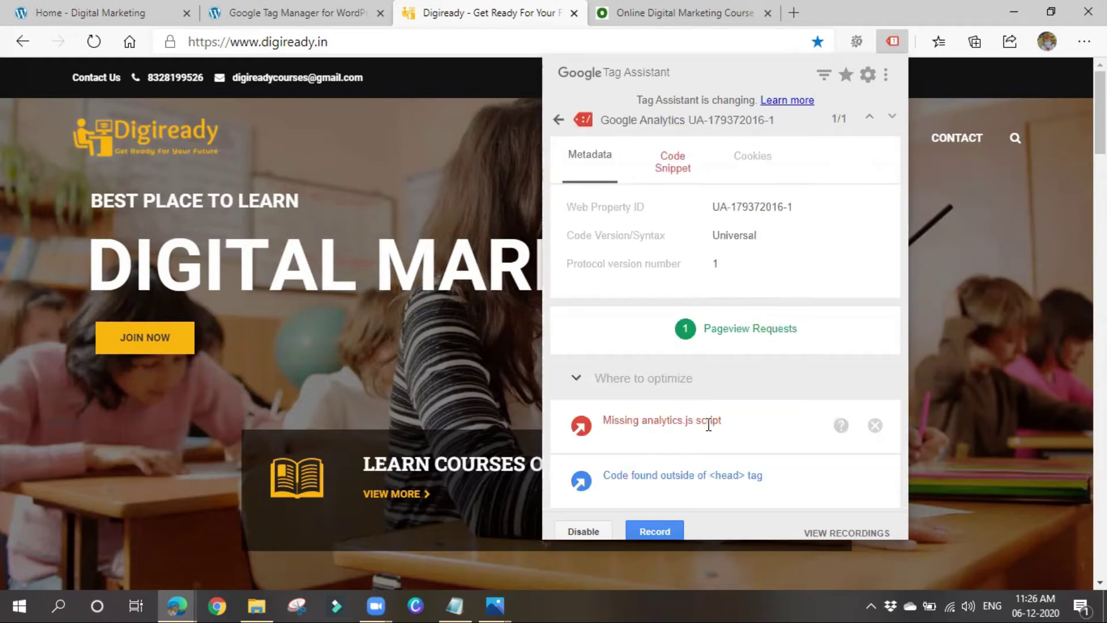
drag(686, 424, 742, 423)
click(744, 426)
click(652, 11)
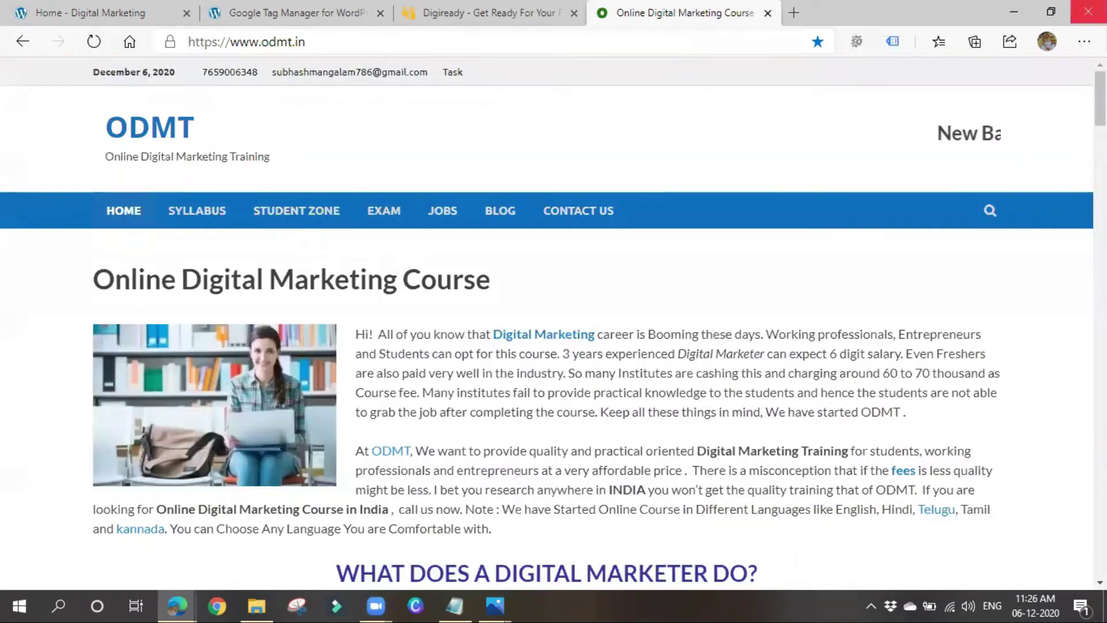
click(892, 41)
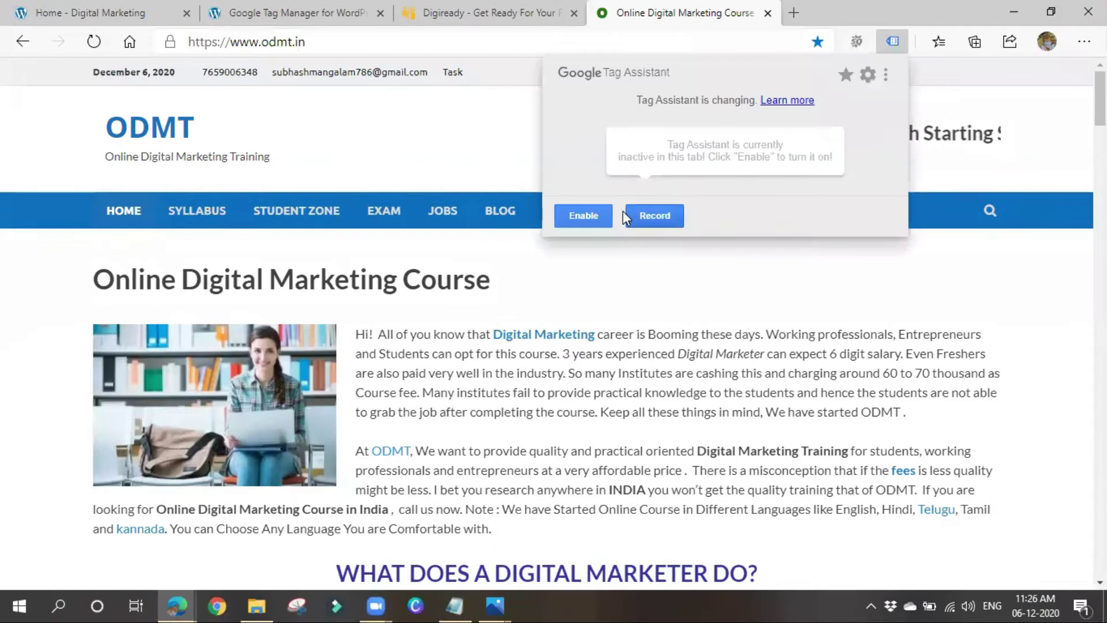
click(643, 226)
click(94, 42)
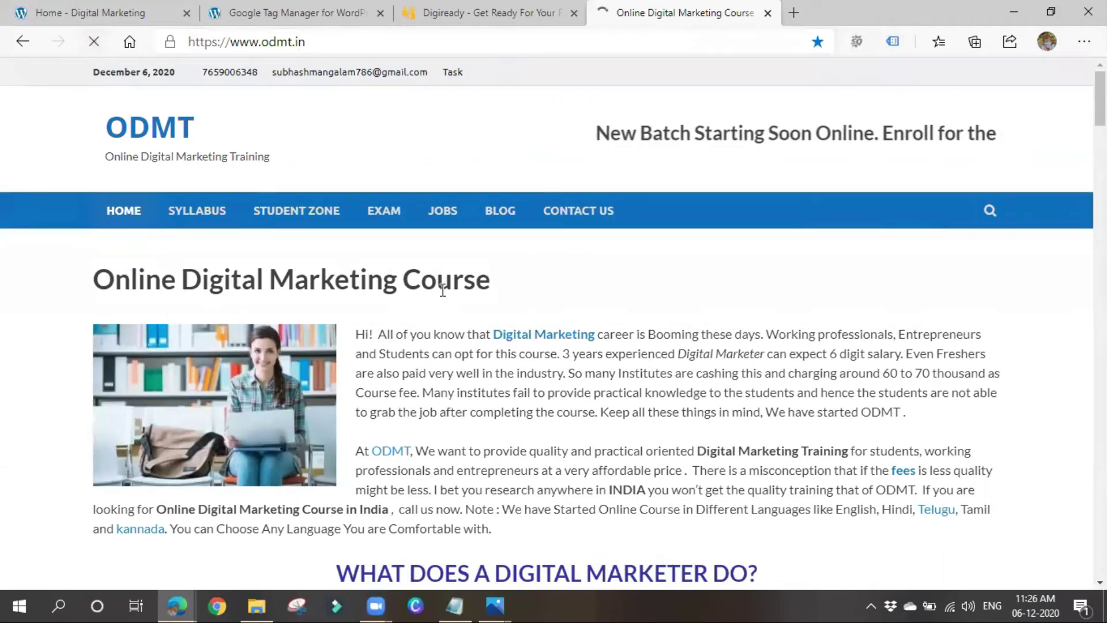
click(897, 42)
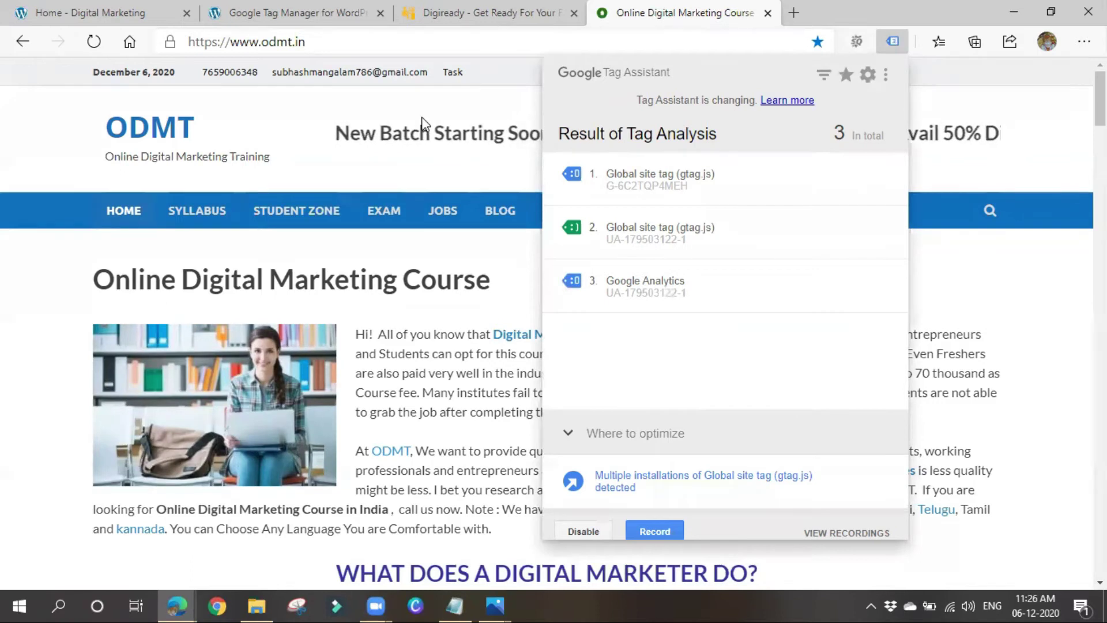
key(Escape)
click(767, 12)
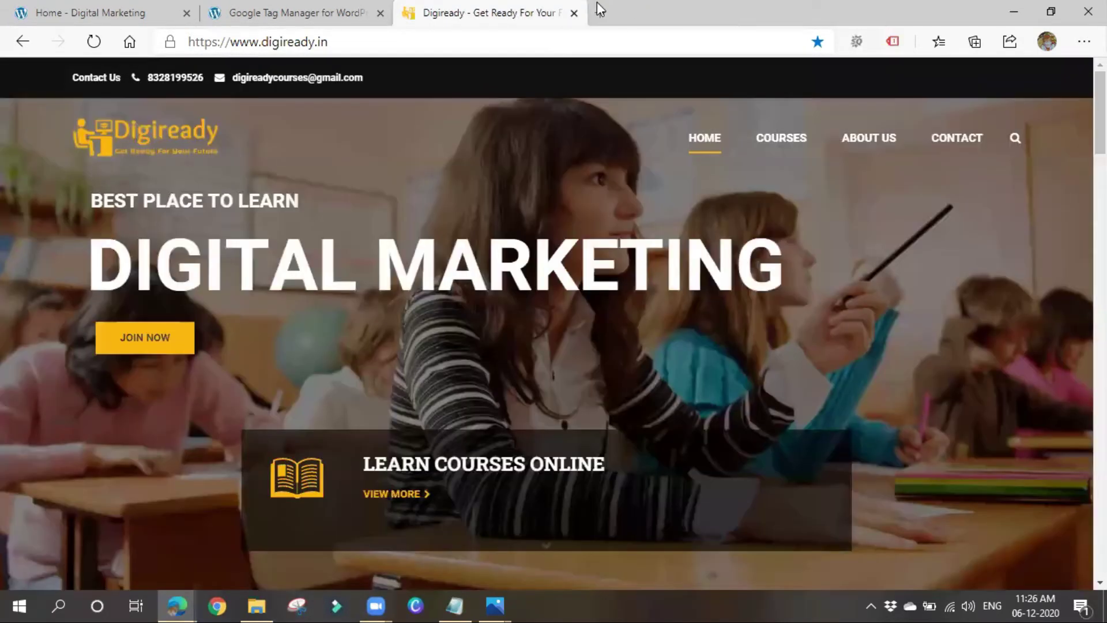
click(575, 13)
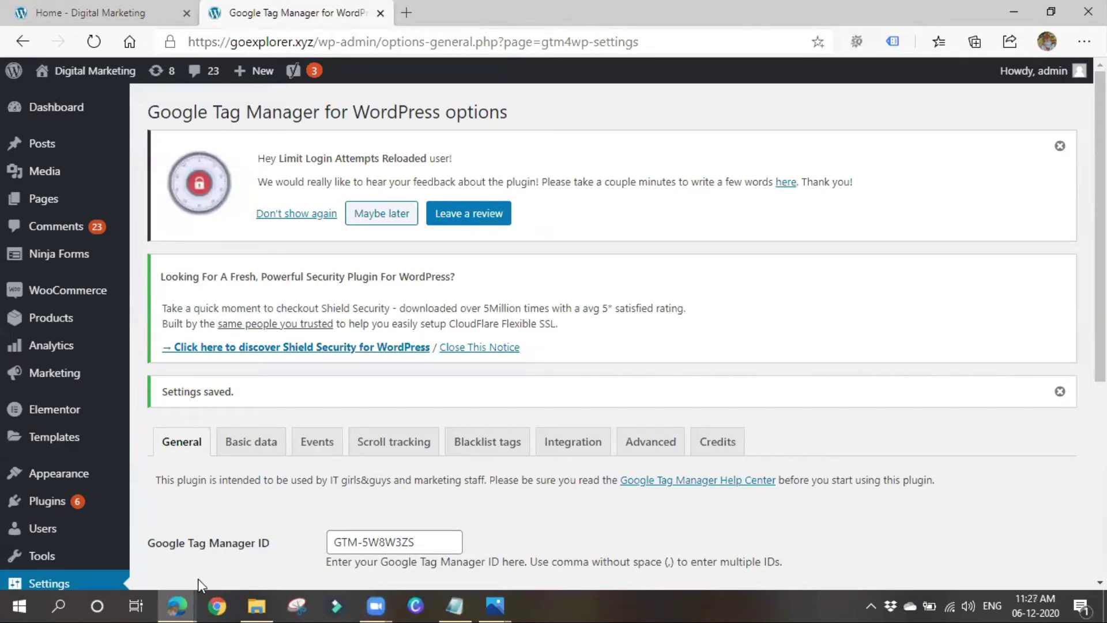
mouse_move(188, 596)
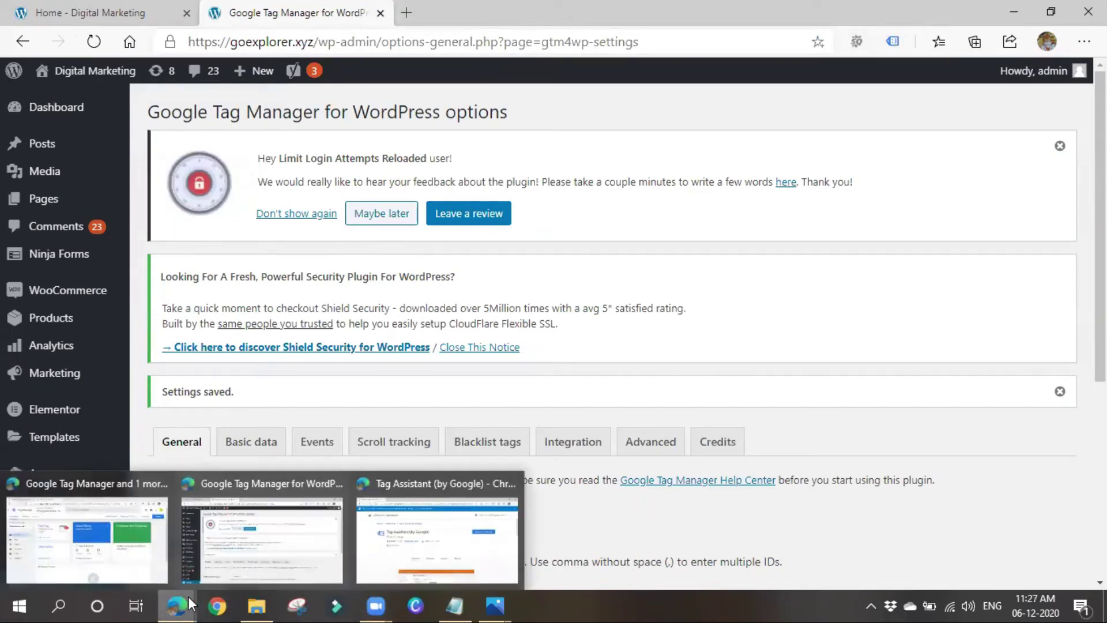
click(117, 489)
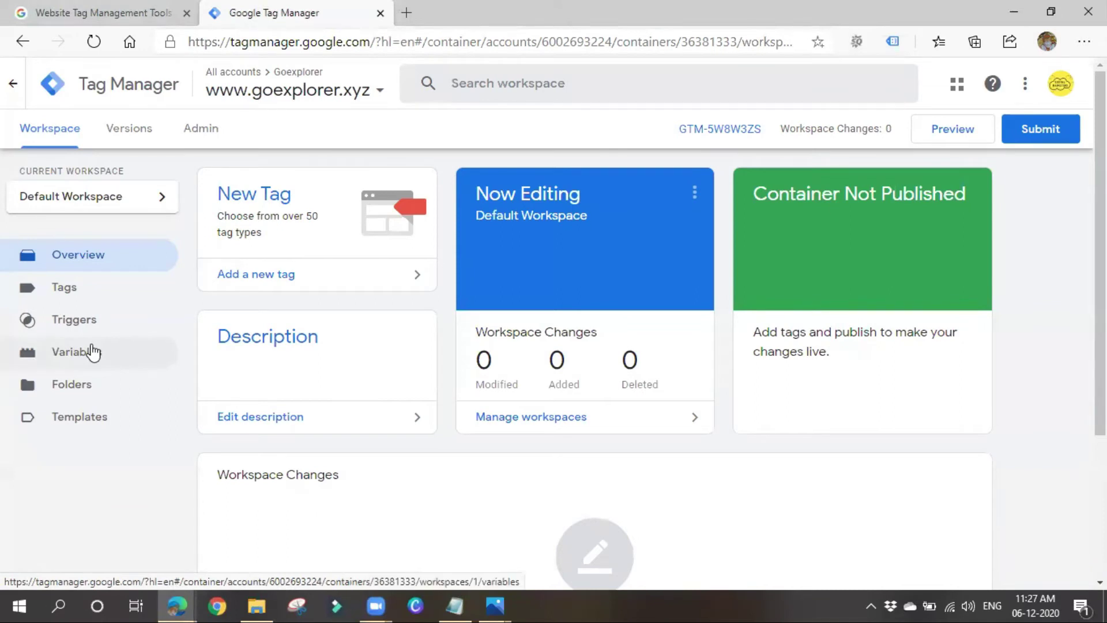
- Switch to the Notepad notes and add the line "tags - tracking pixels / piece of java scriptcode" below the Tag assistant line
click(454, 605)
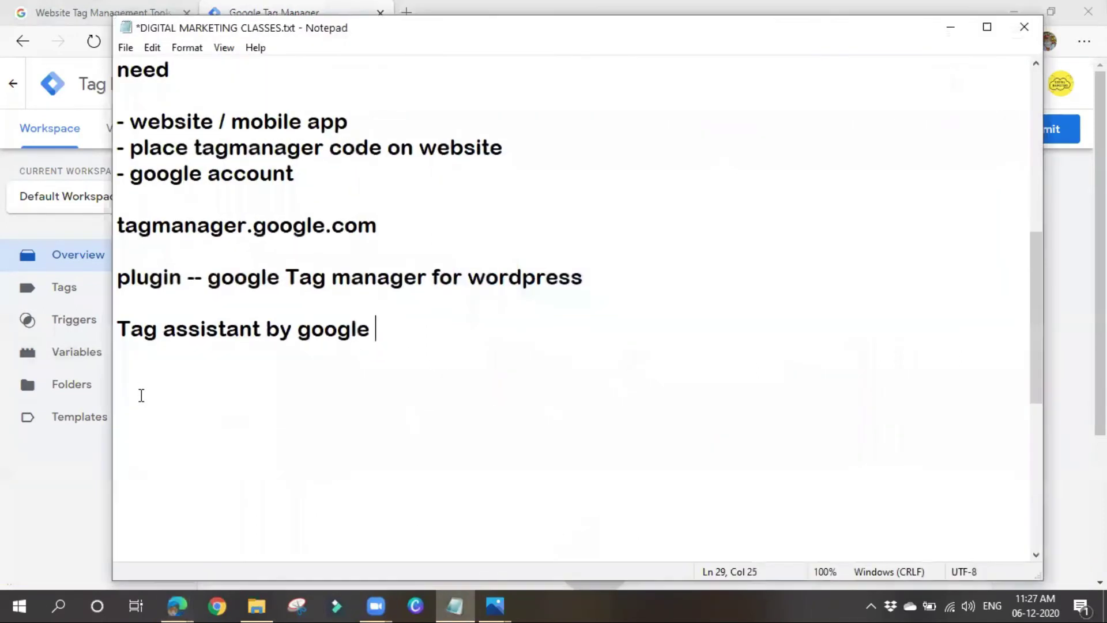
click(151, 402)
text(tag - tr)
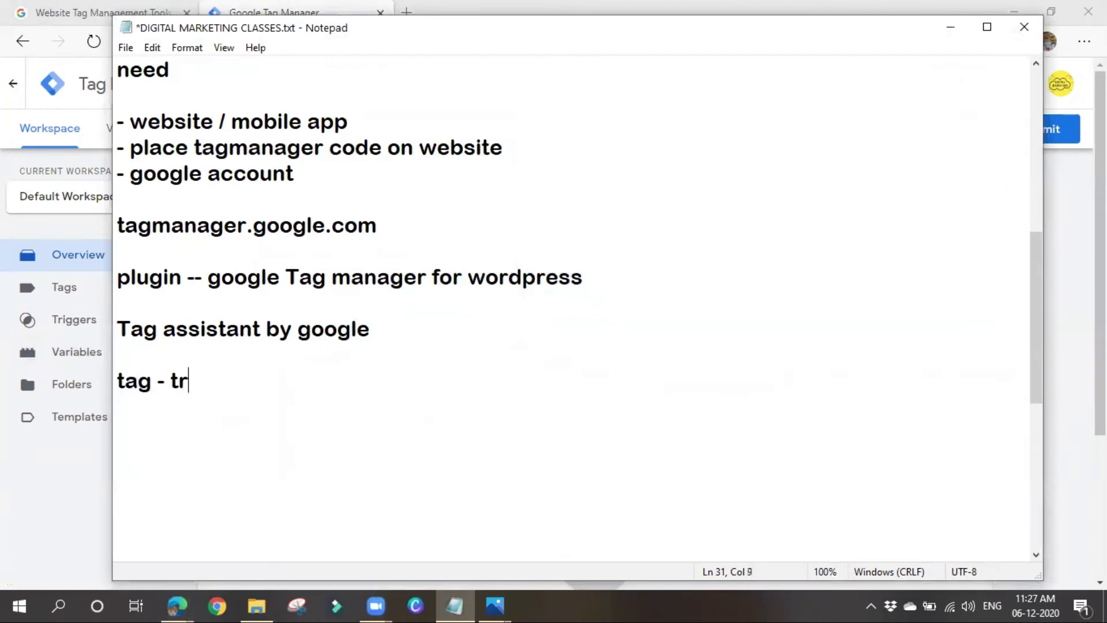
text(acking pixels)
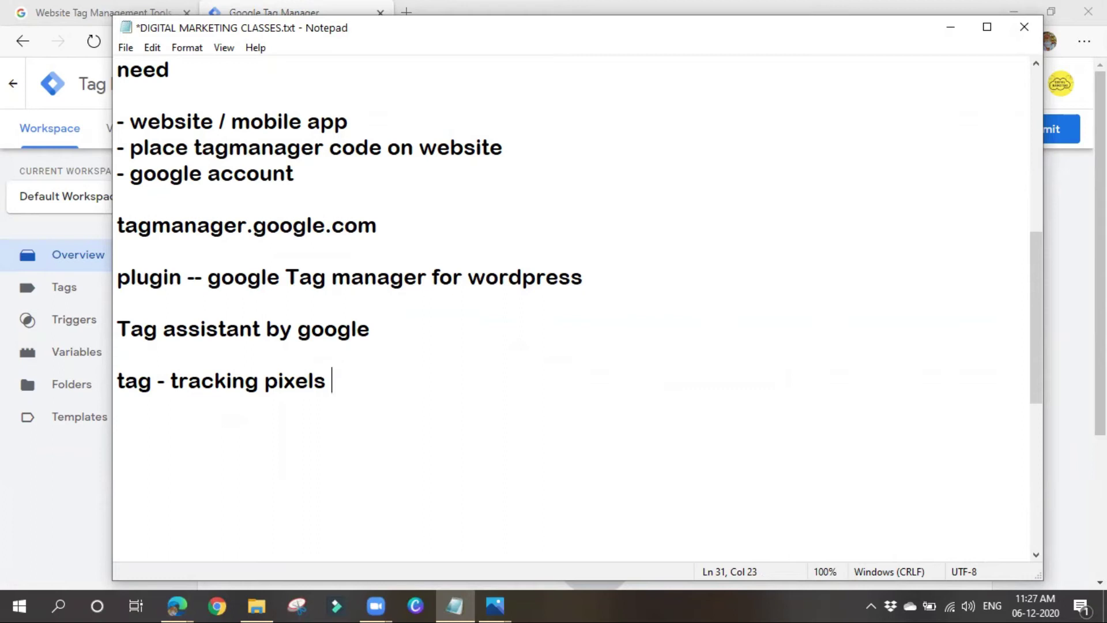
text(/ piec)
text(e )
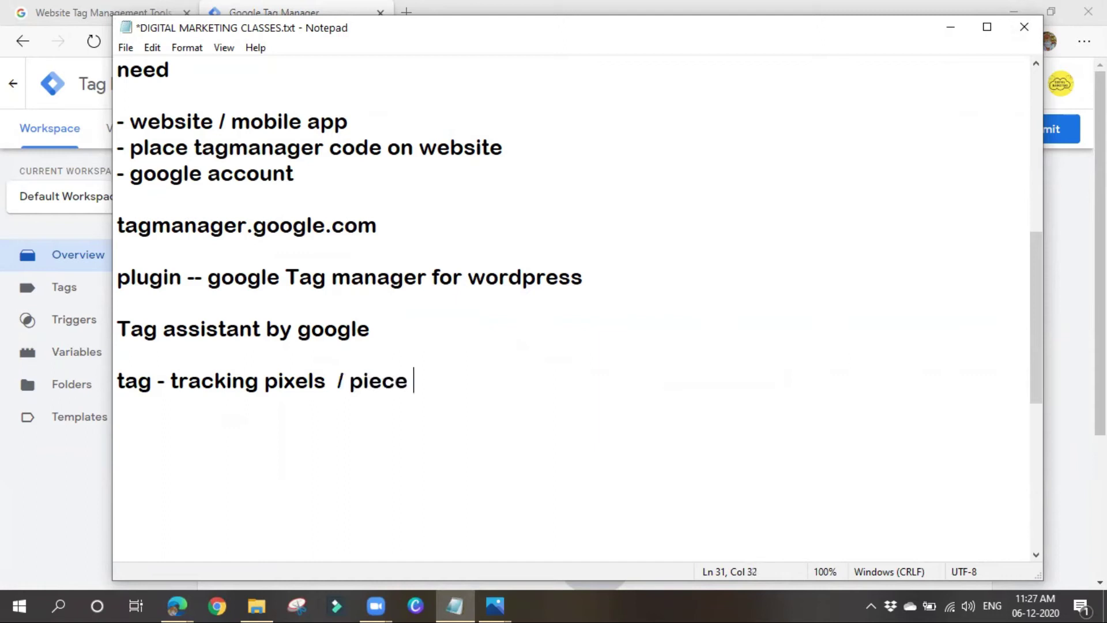
text(of java scripy)
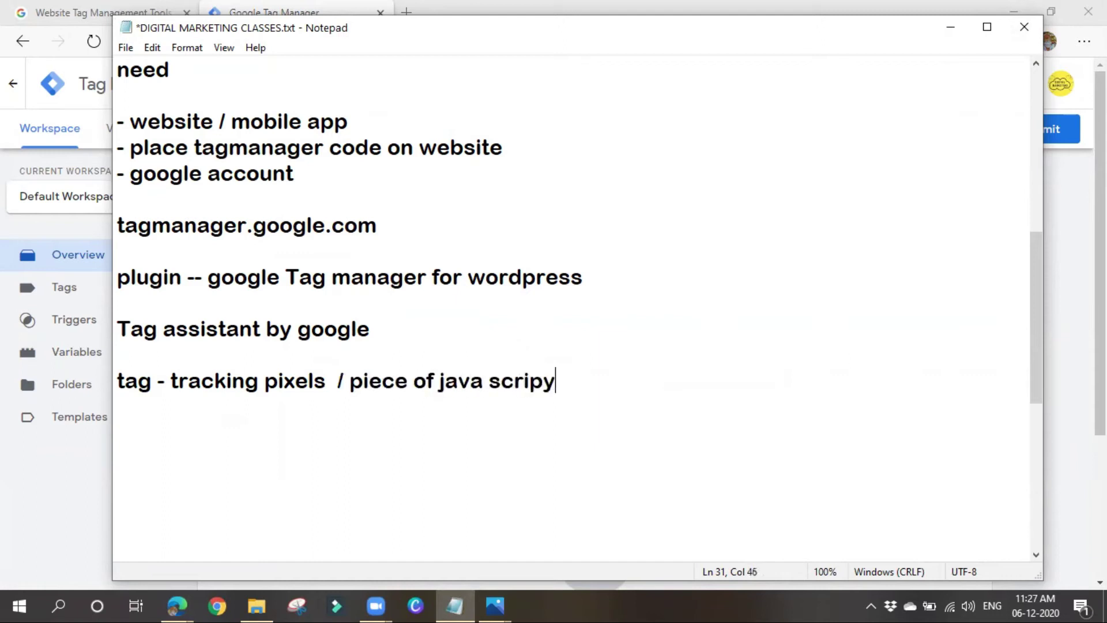
key(BackSpace)
text(t)
key(BackSpace)
text(code)
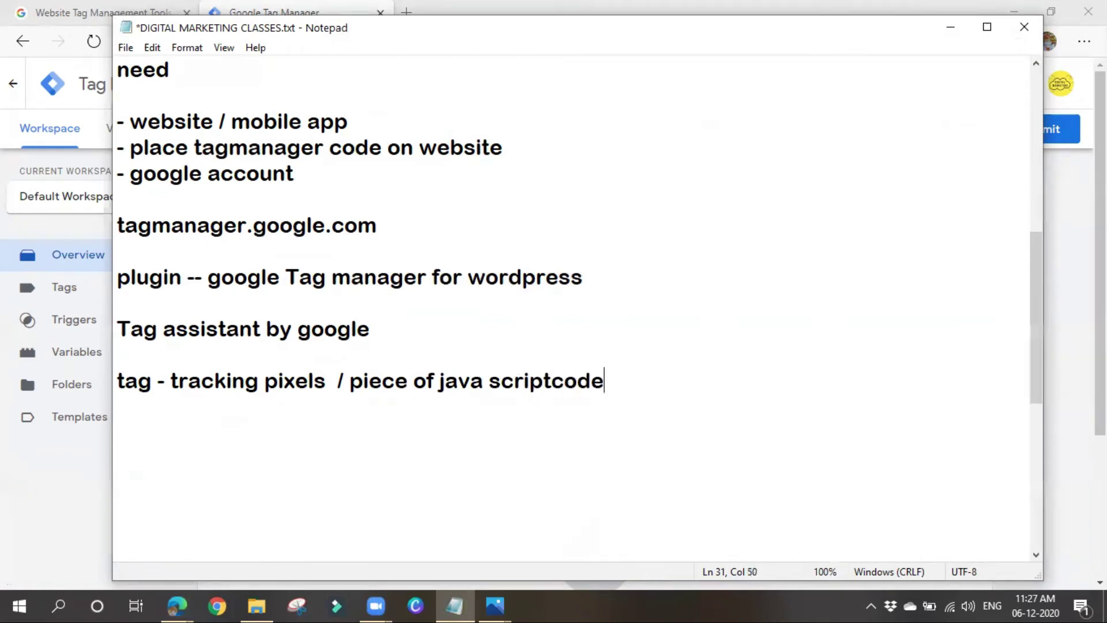
click(153, 380)
text(s)
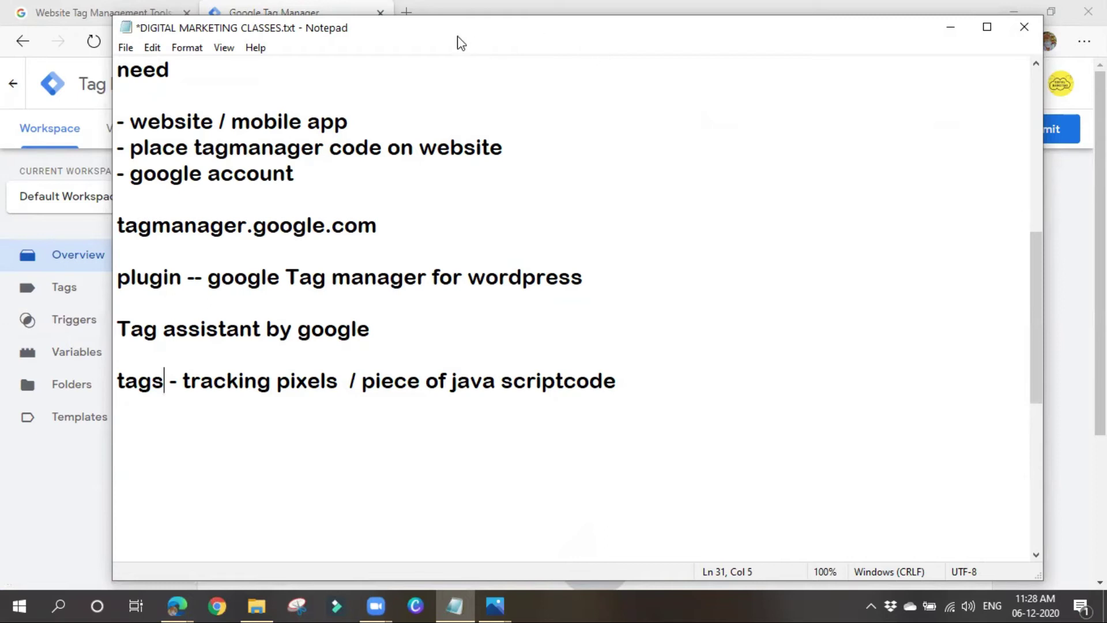
- Move the notes window clear of the Tag Manager navigation and add the line "triggers - we can say GTM when to fire this tag"
drag(467, 42, 535, 43)
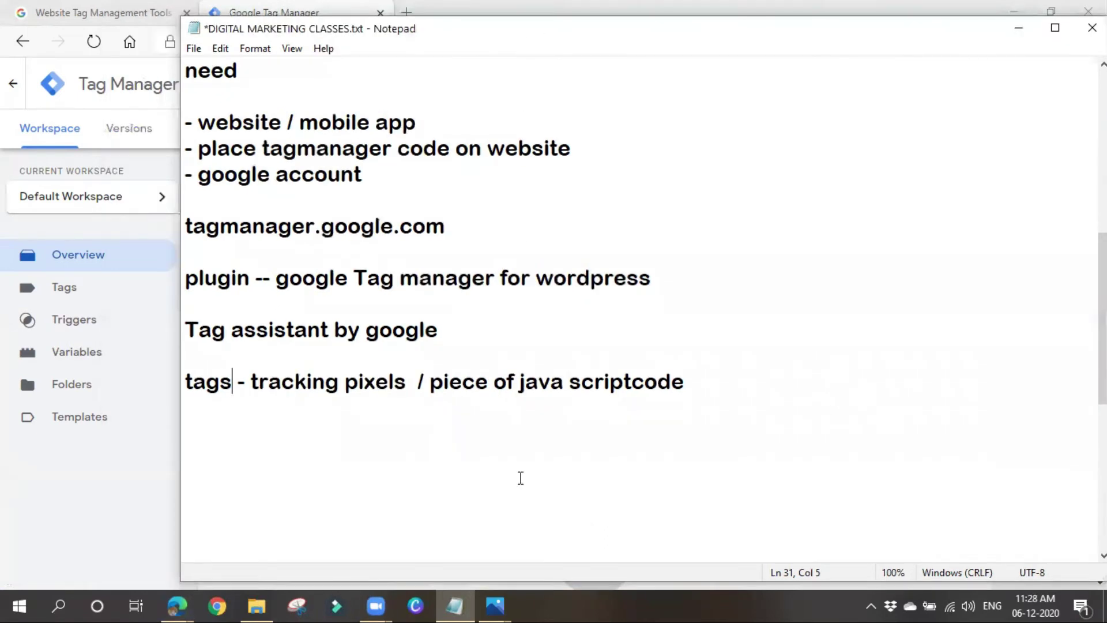
click(201, 424)
text(triggers - )
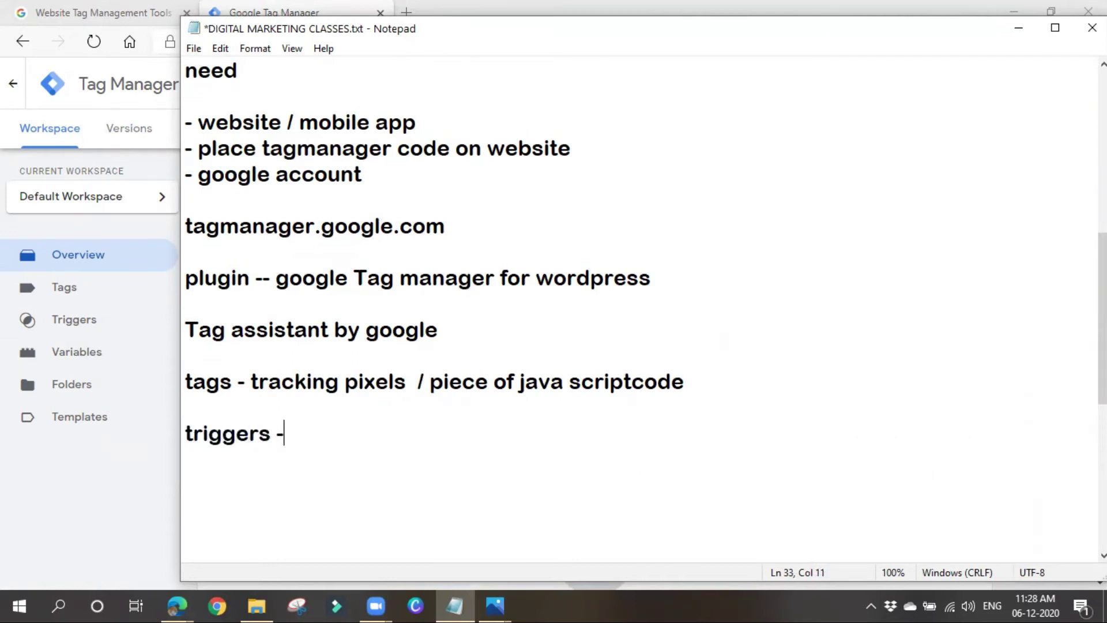
text(we can sat)
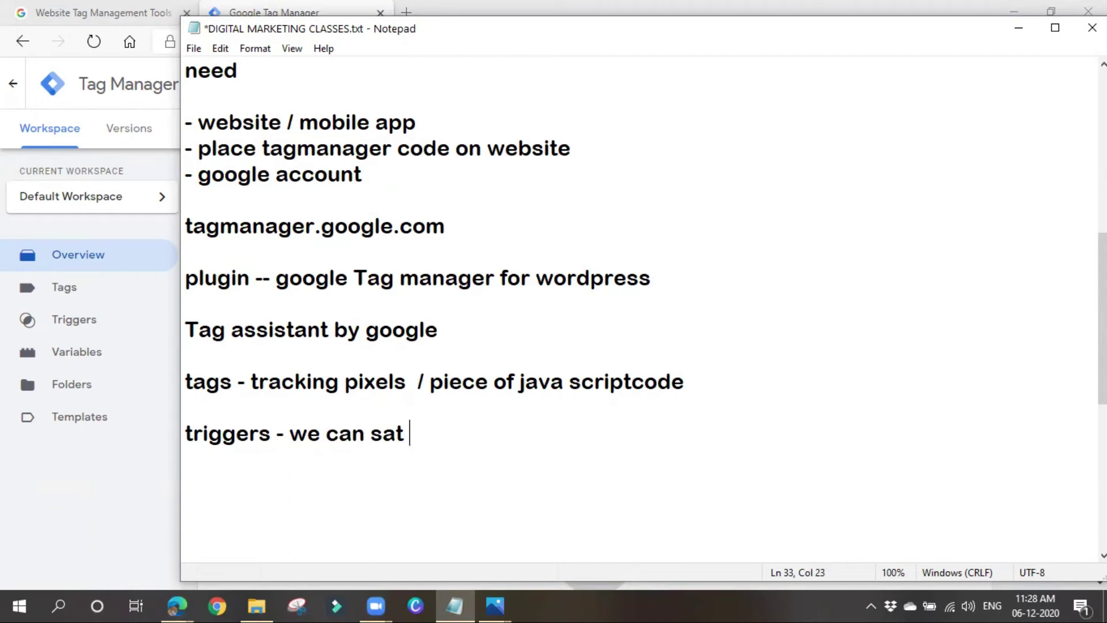
key(BackSpace)
text(y GTM )
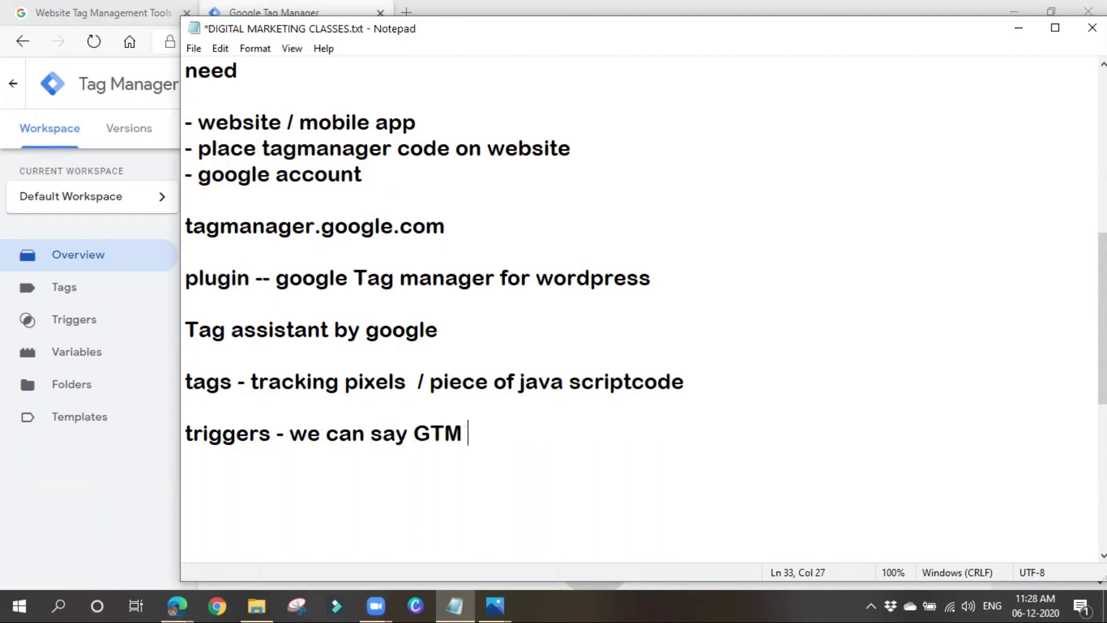
text(when to )
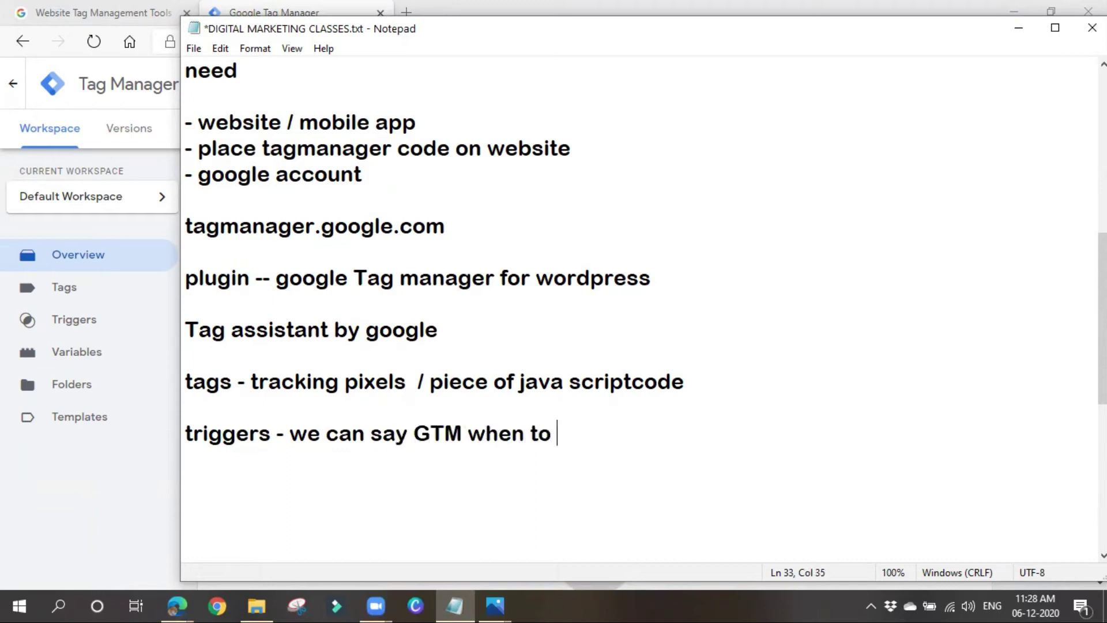
text(fire th)
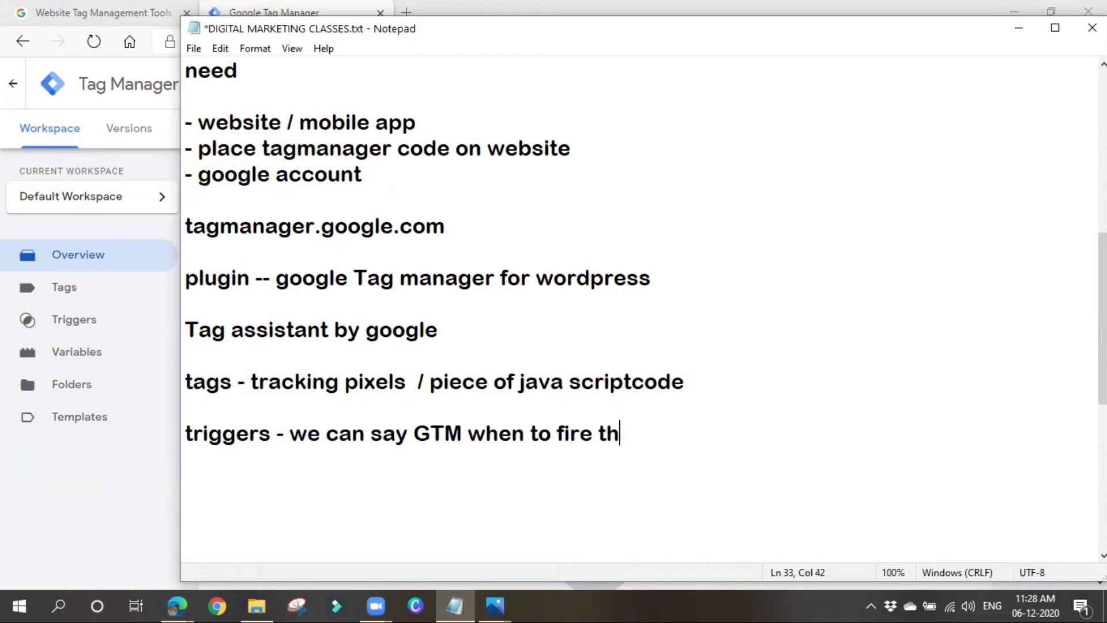
text(is y)
key(BackSpace)
text(tag)
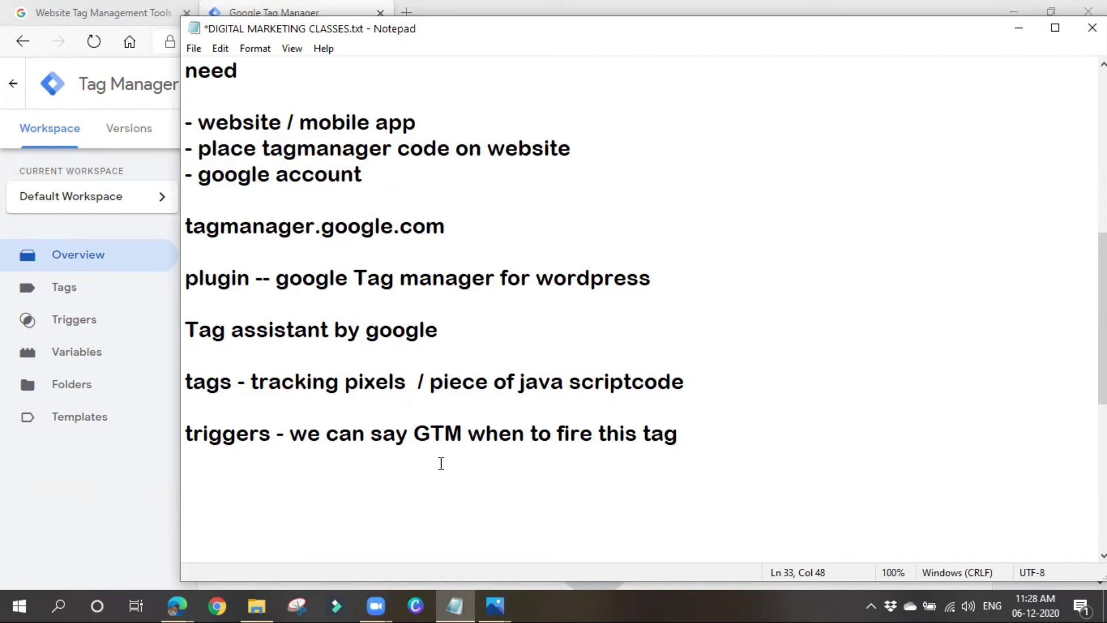
- Review the tags and triggers definitions in the notes by highlighting each of them
click(192, 381)
drag(192, 381, 875, 388)
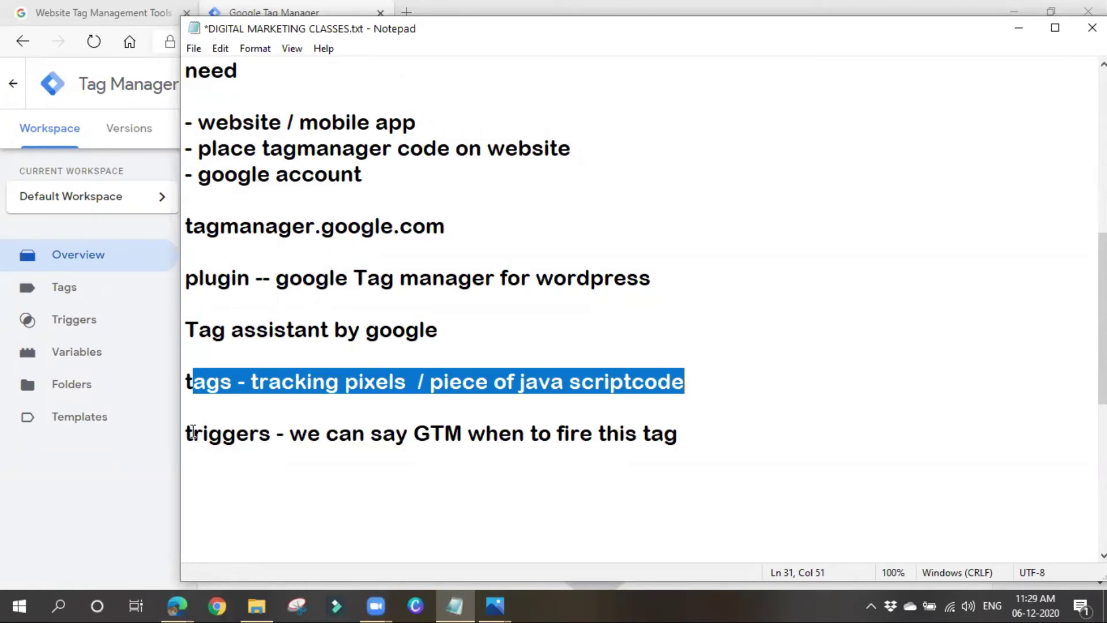
drag(192, 432, 277, 434)
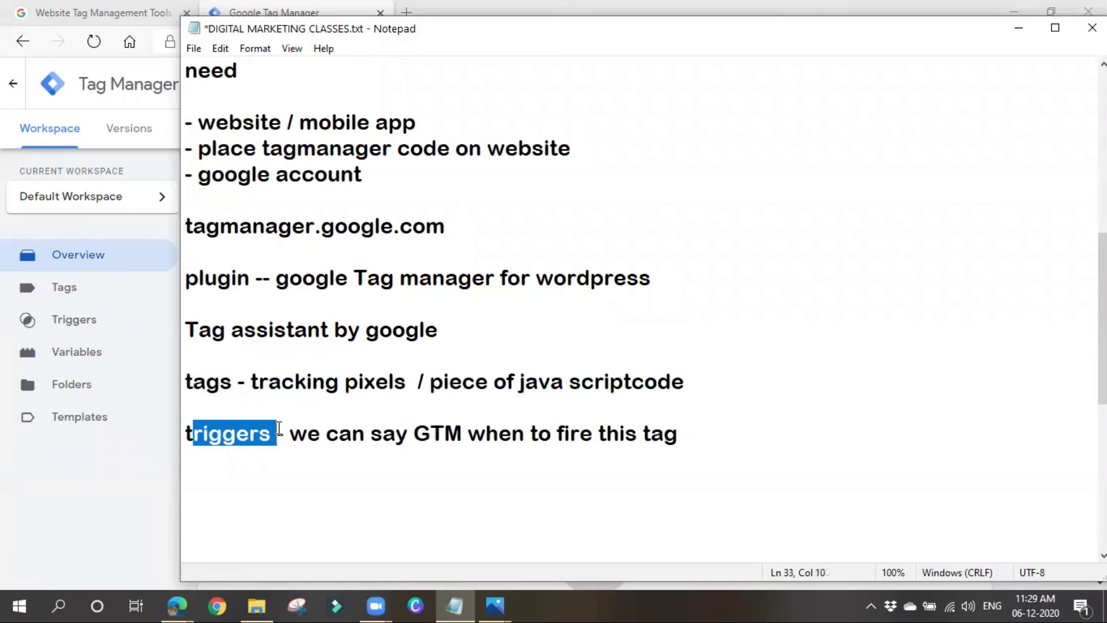
click(301, 504)
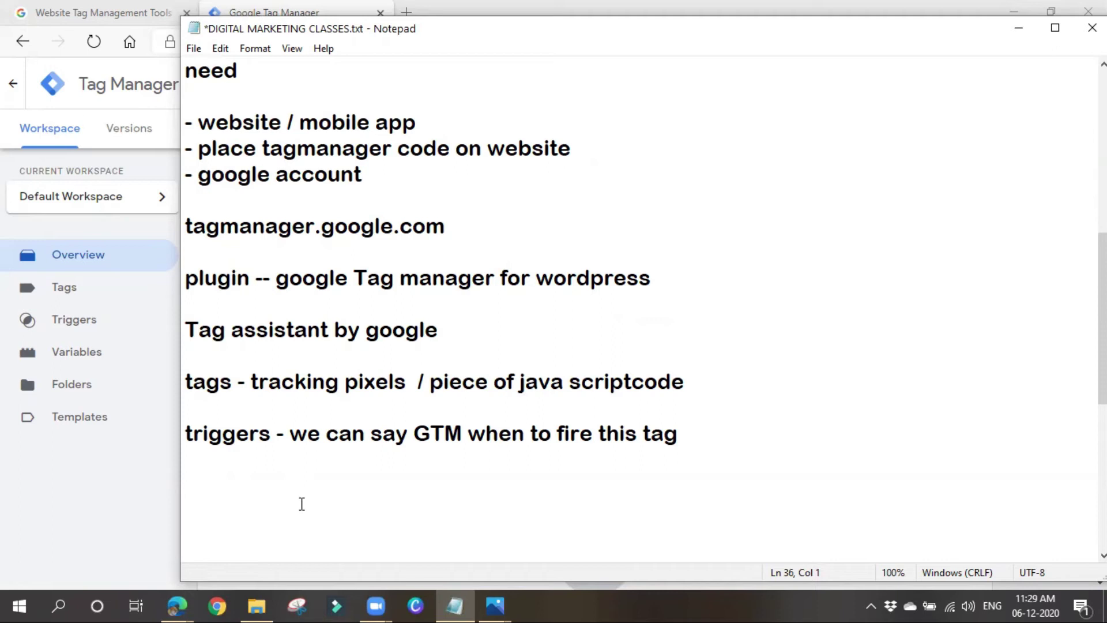
click(275, 469)
drag(185, 435, 281, 442)
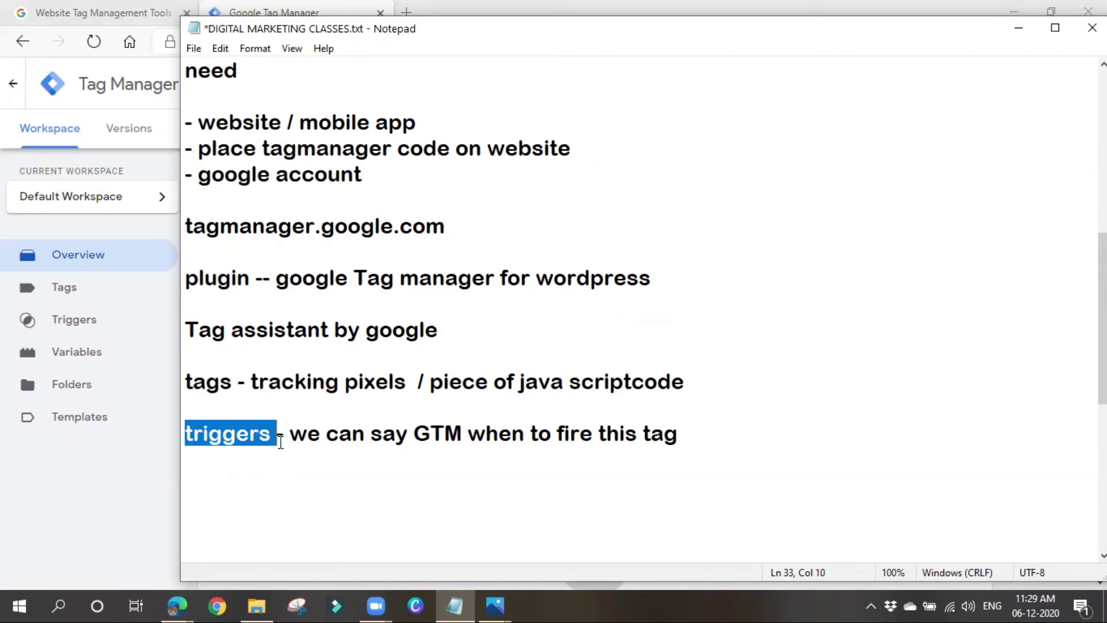
drag(185, 382, 269, 386)
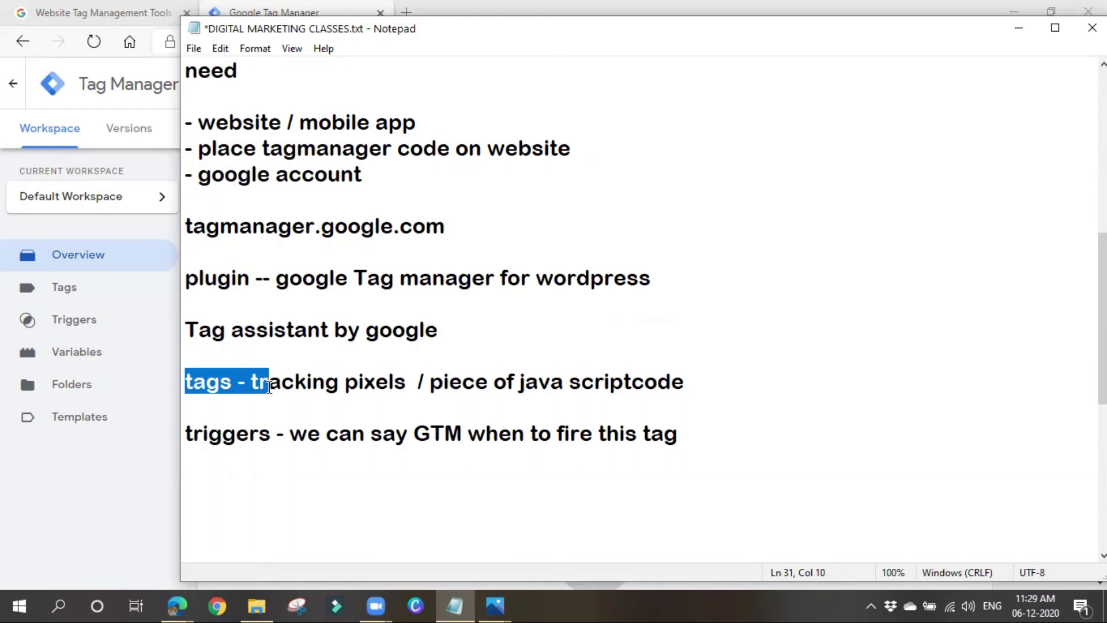
- Add the line "Variables - Additional Info" below the triggers definition in the notes
click(204, 483)
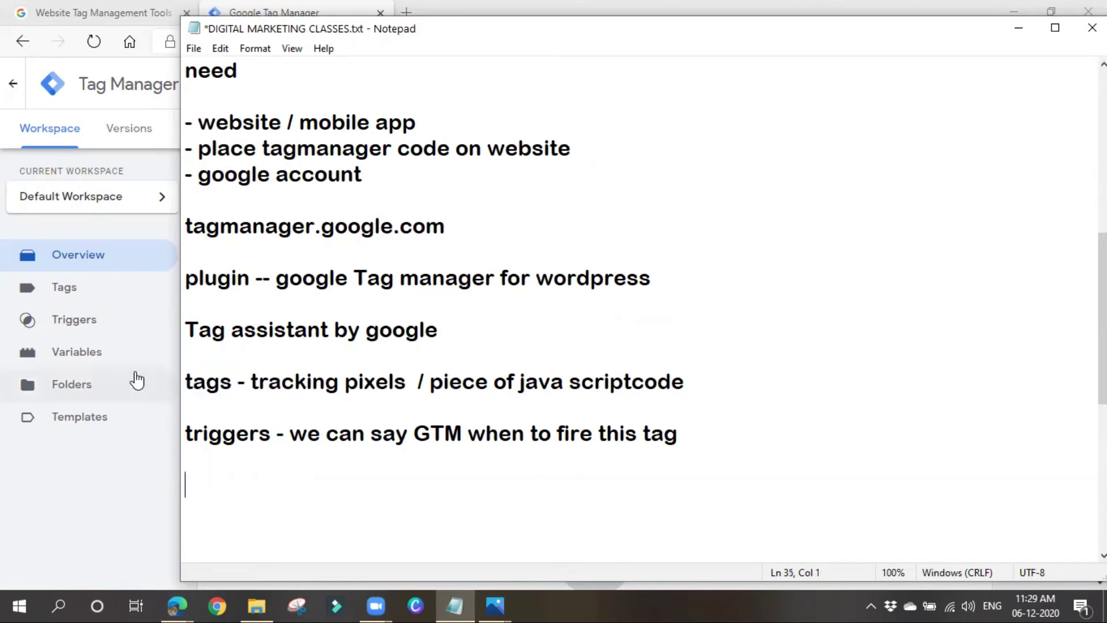
text(Variables)
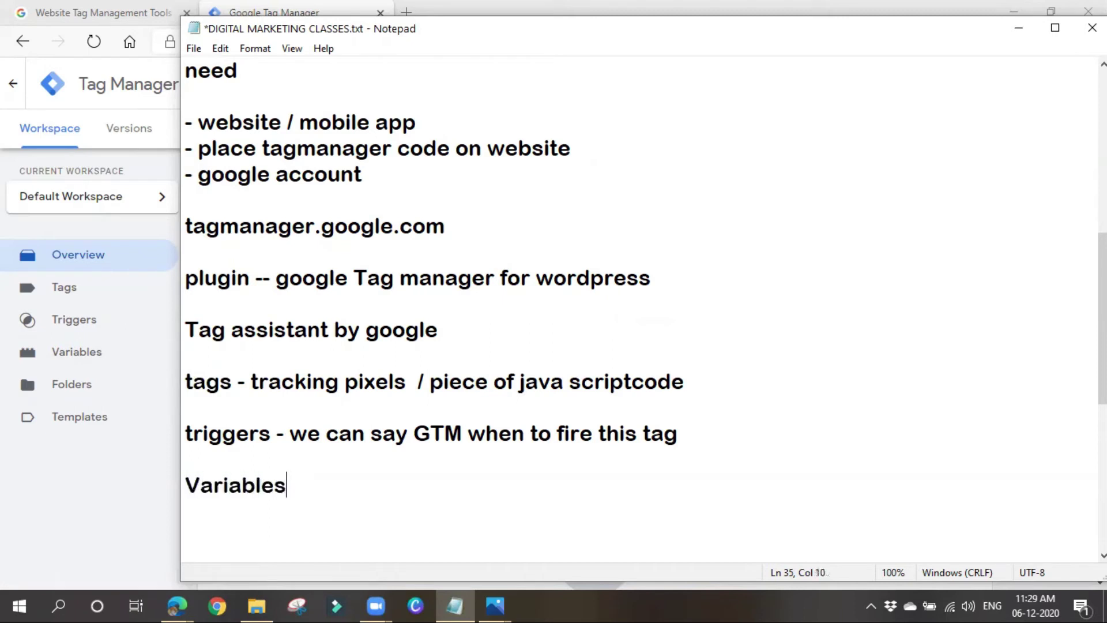
text( -)
text(Addita)
key(BackSpace)
text(ional Info)
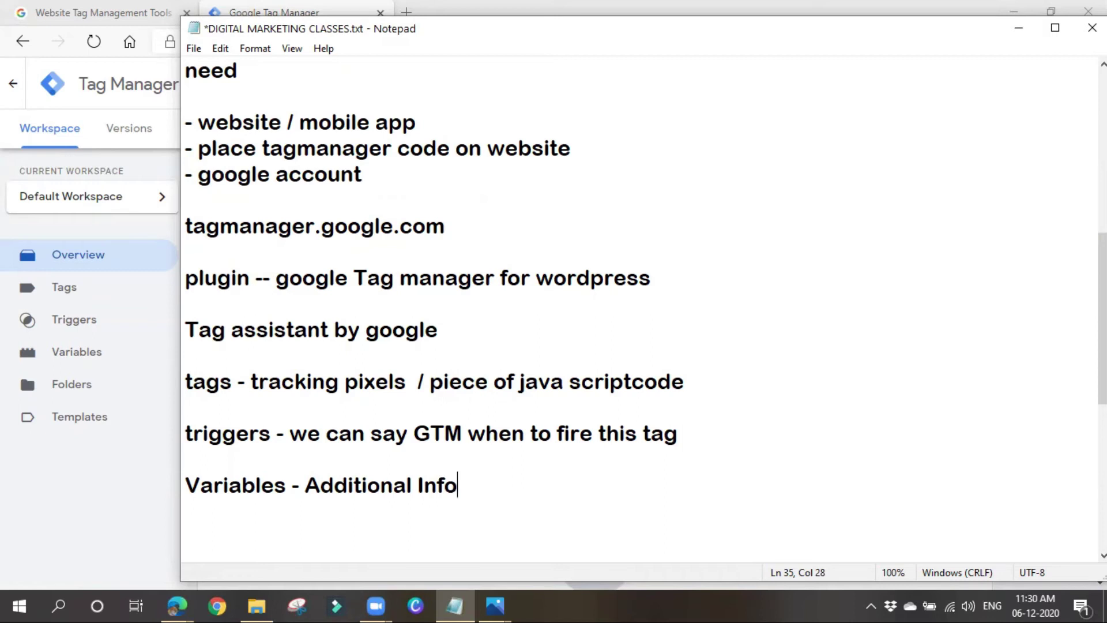
- Highlight the Variables term and its "Additional Info" definition in the notes to review them
drag(186, 483, 321, 484)
click(637, 526)
drag(299, 484, 486, 499)
click(485, 499)
drag(305, 487, 474, 504)
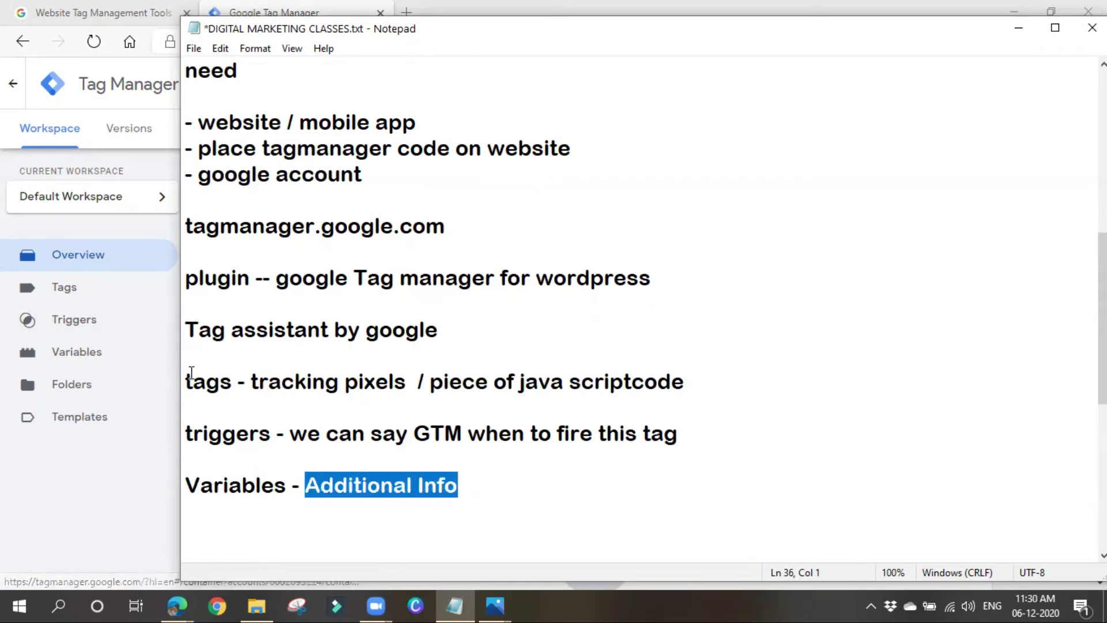
- Review the tags and triggers lines and the Variables definition in the notes by highlighting them
drag(193, 381, 306, 437)
click(642, 547)
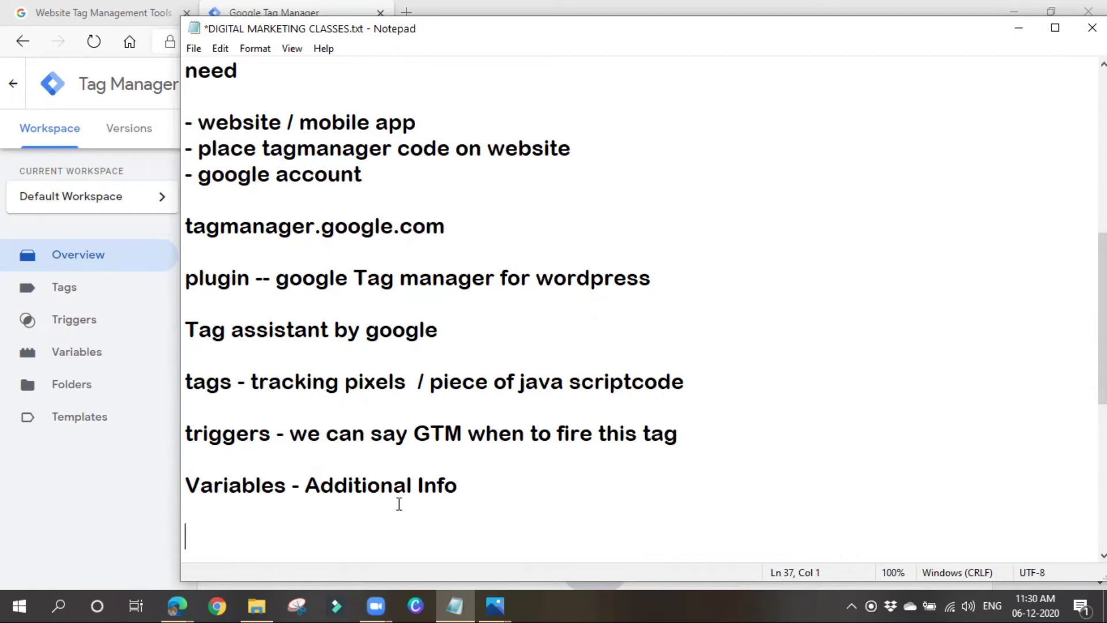
click(310, 485)
drag(311, 485, 507, 500)
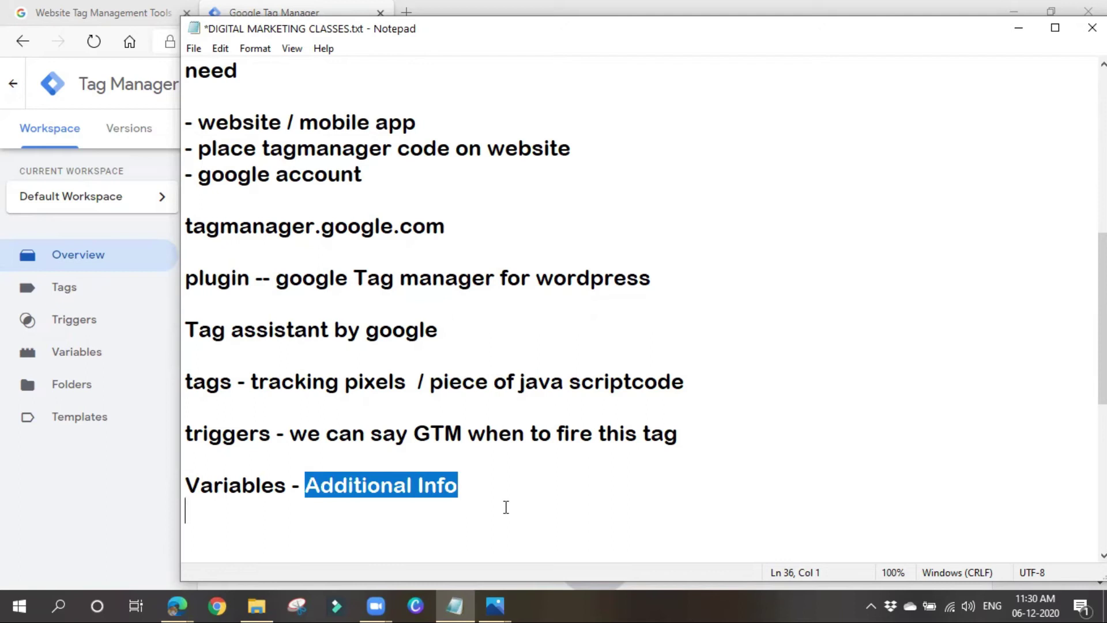
click(579, 513)
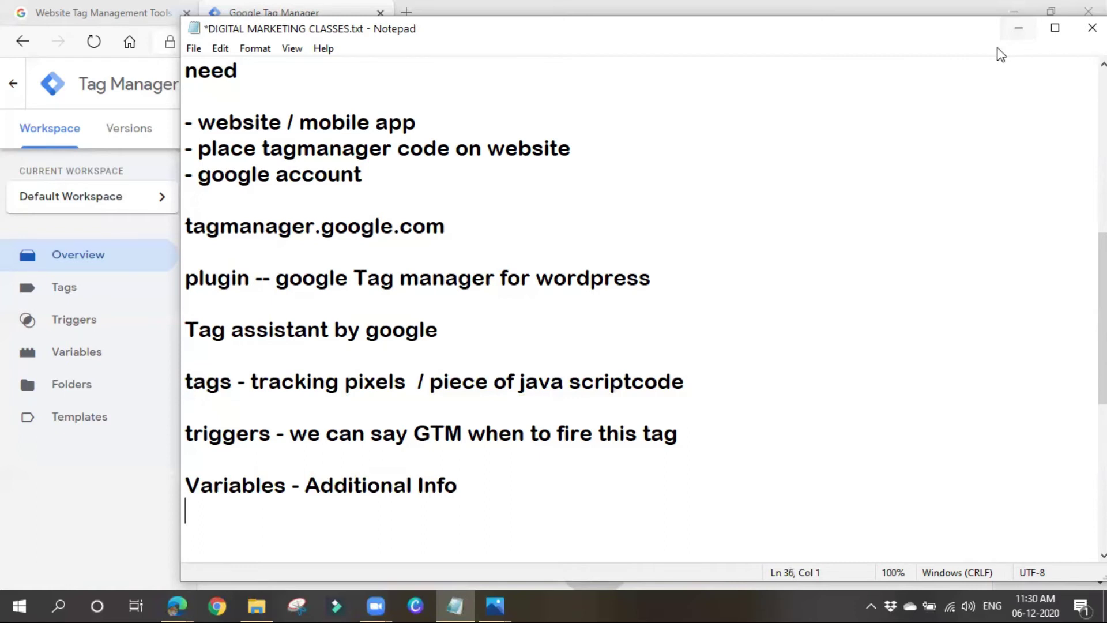
- Put the notes away and create a new tag named "Google Analytics" in the goexplorer.xyz container
click(1018, 28)
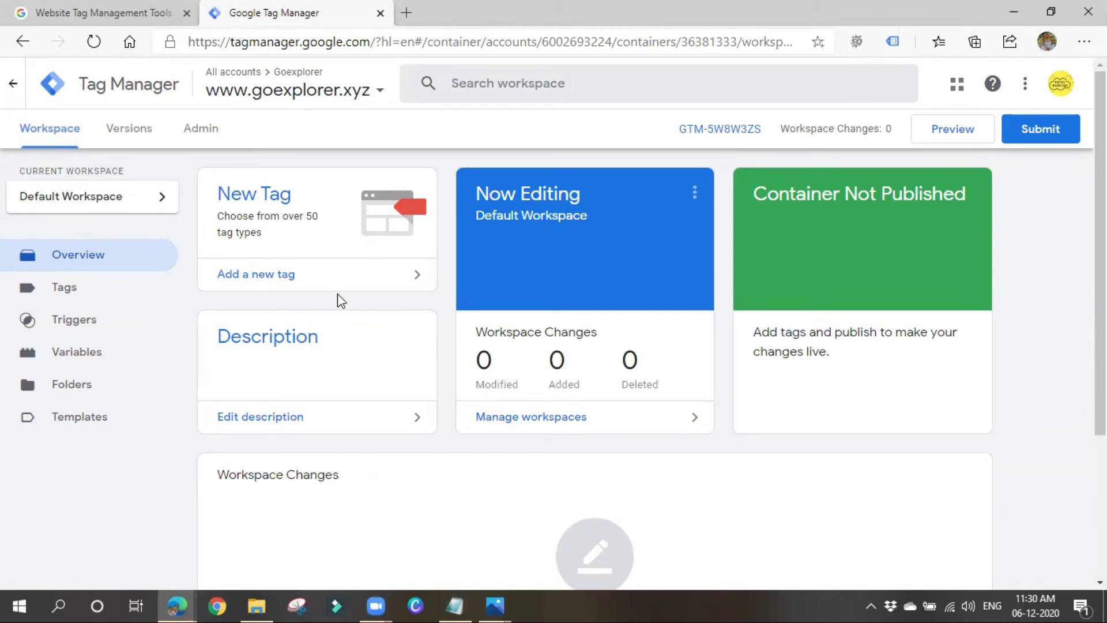
click(65, 293)
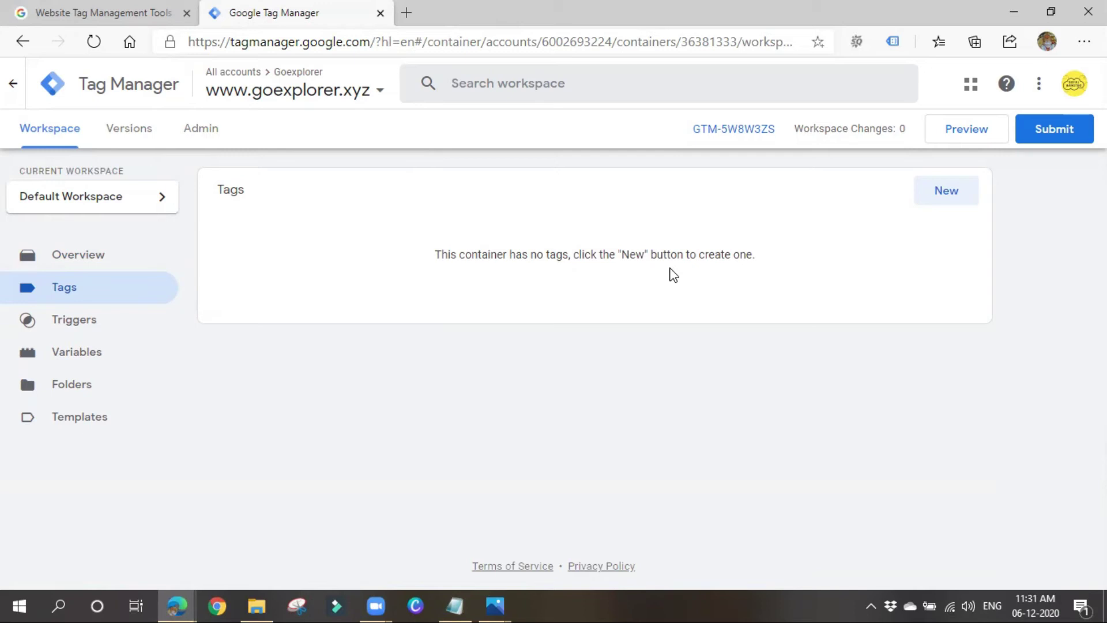
click(955, 198)
click(280, 85)
drag(309, 85, 220, 86)
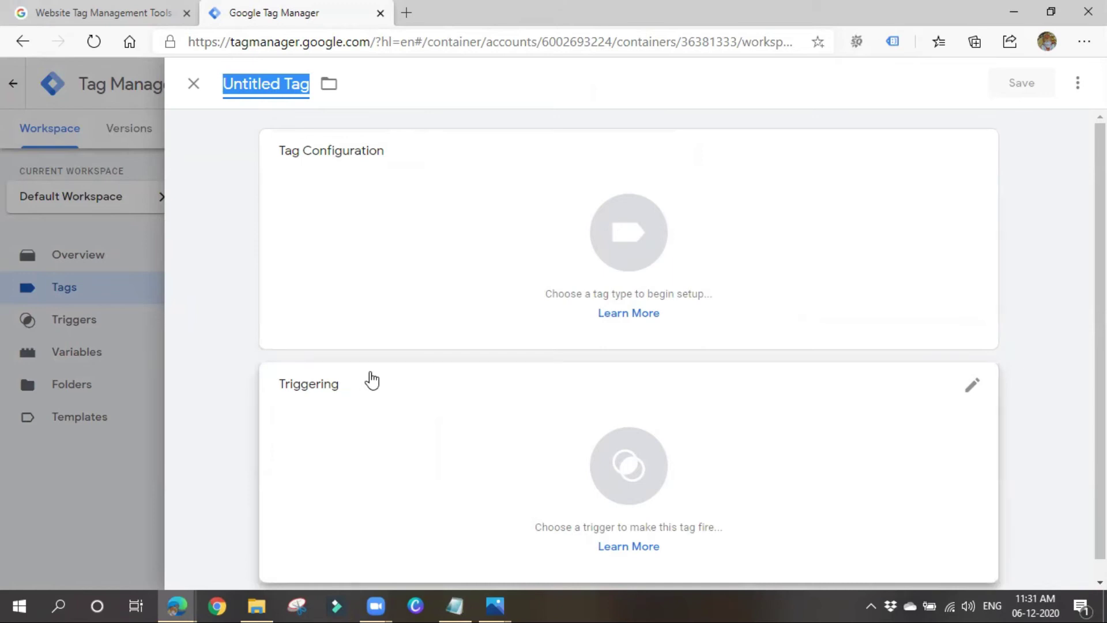
text(Google Analytics)
- Set the tag type to Google Analytics: Universal Analytics with Page View as the track type
click(390, 324)
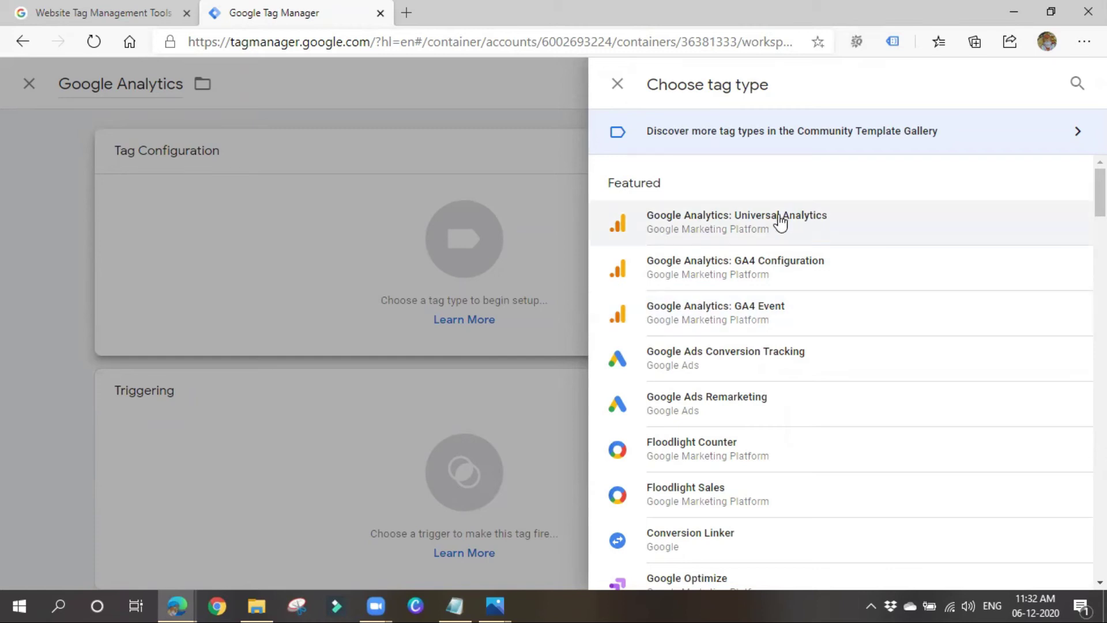
scroll(734, 381, down, 3)
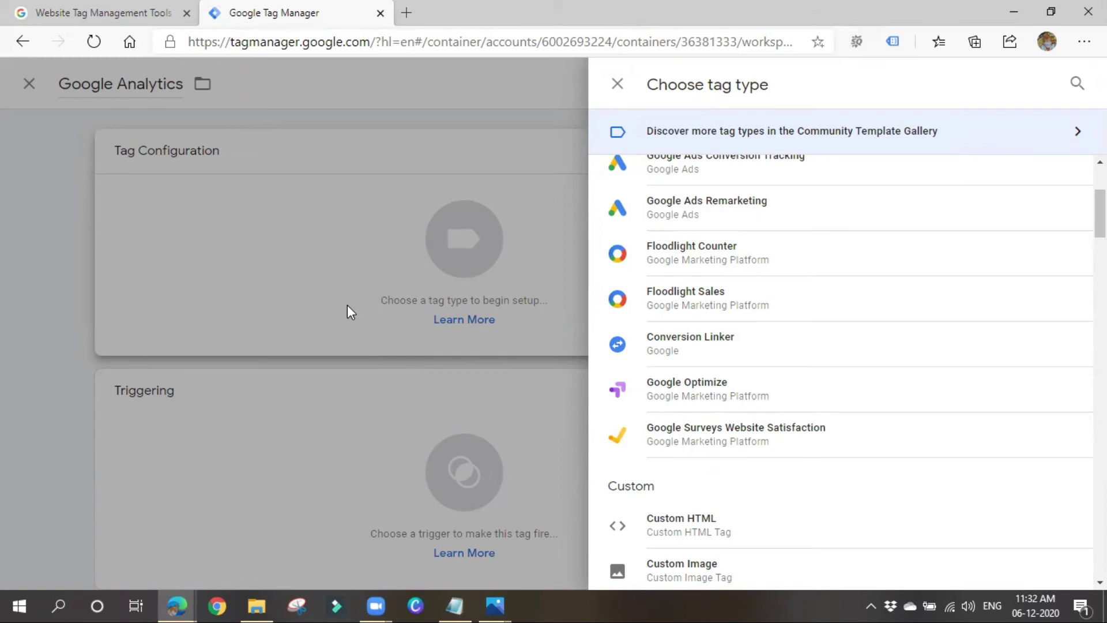
scroll(807, 390, up, 3)
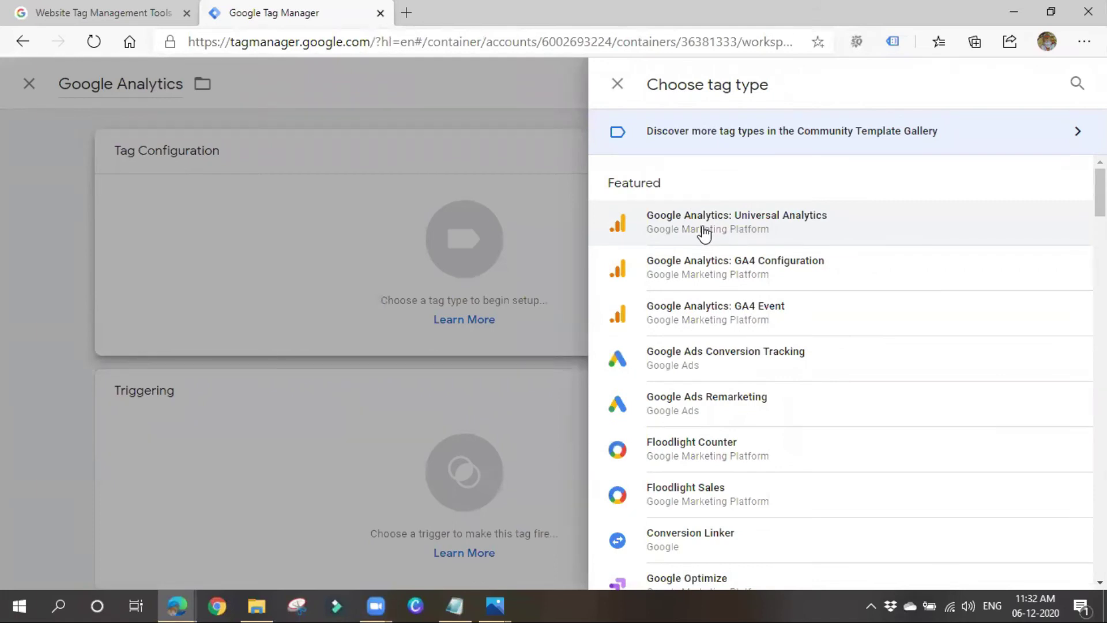
click(704, 233)
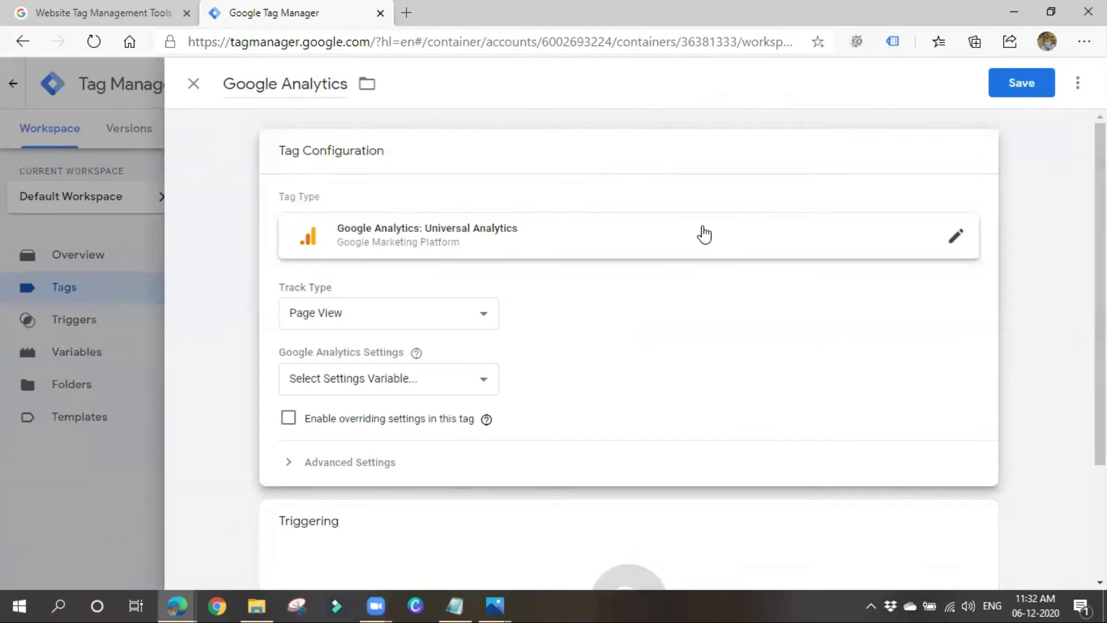
scroll(686, 271, down, 2)
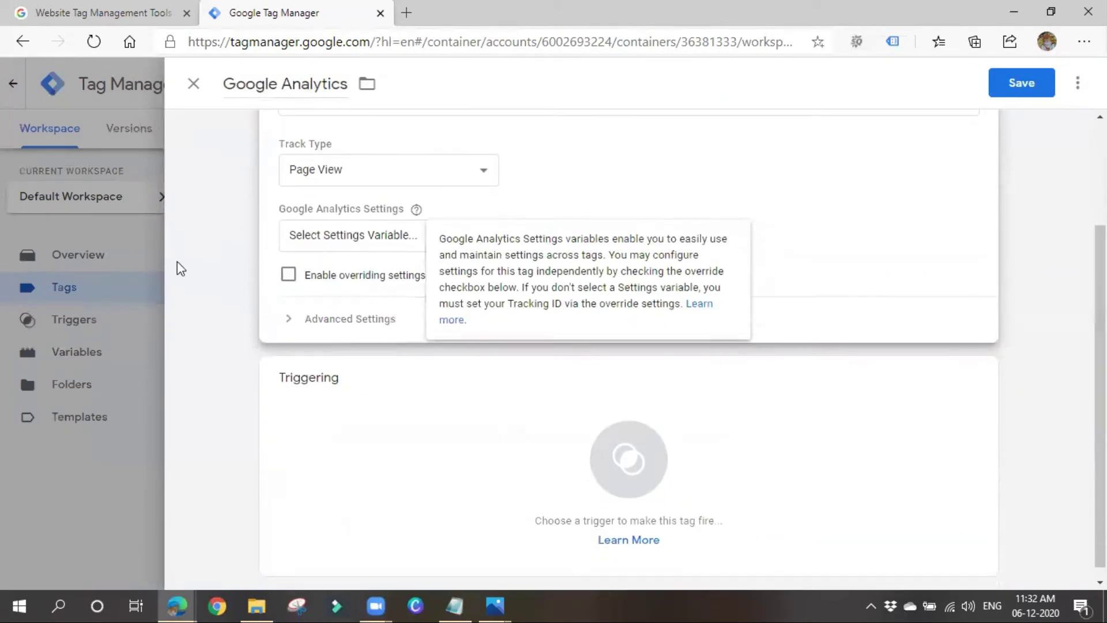
click(361, 176)
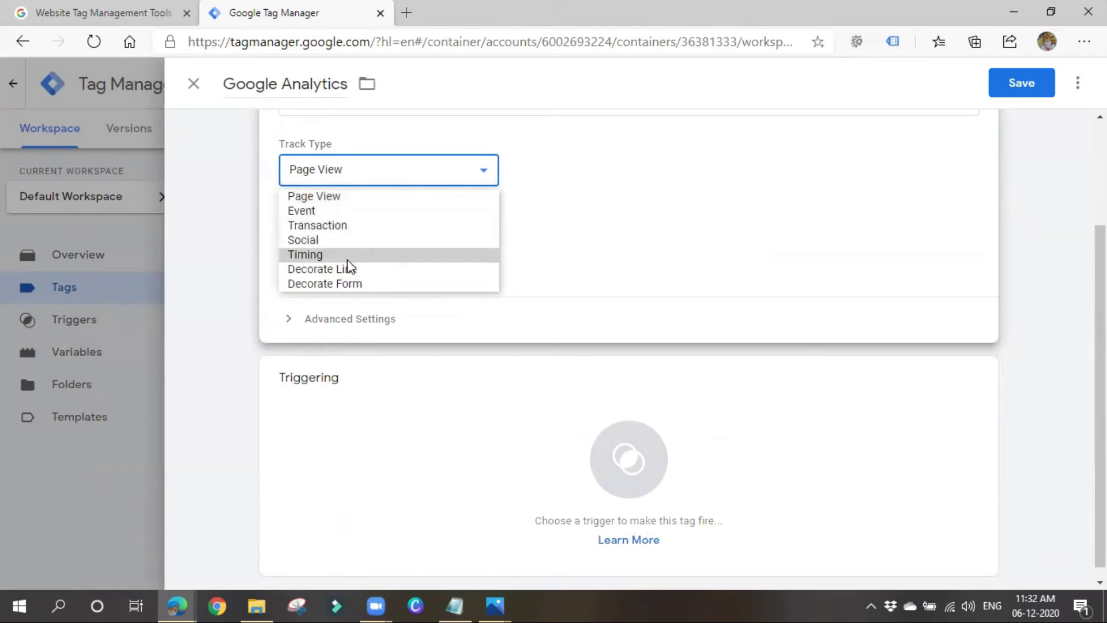
click(338, 198)
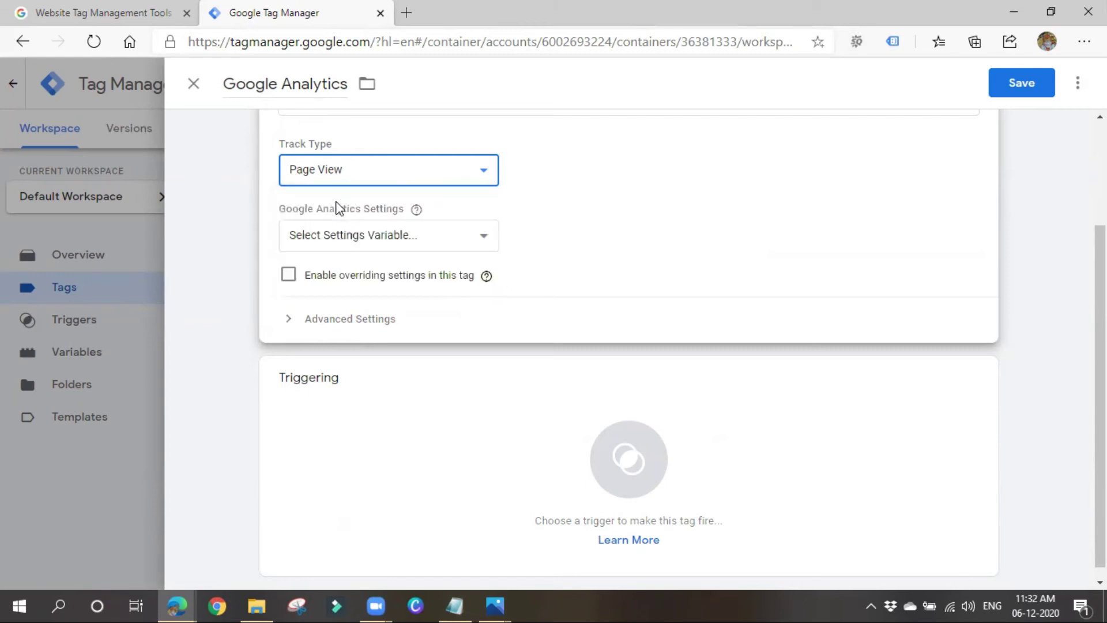
- Look at the choices for the Google Analytics Settings variable without selecting one
click(389, 250)
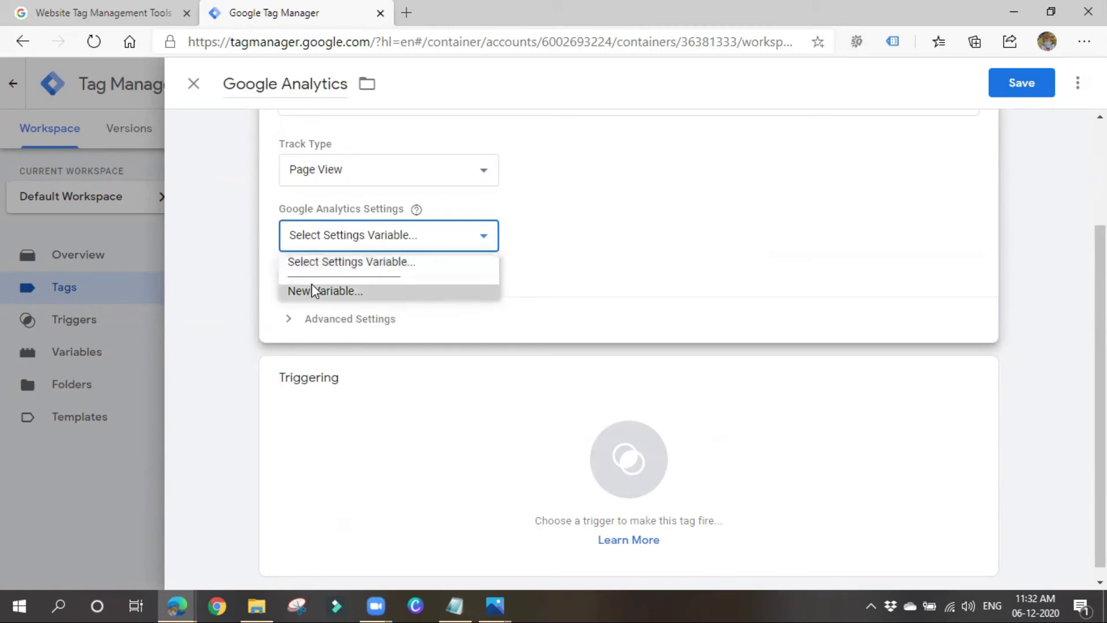
click(602, 263)
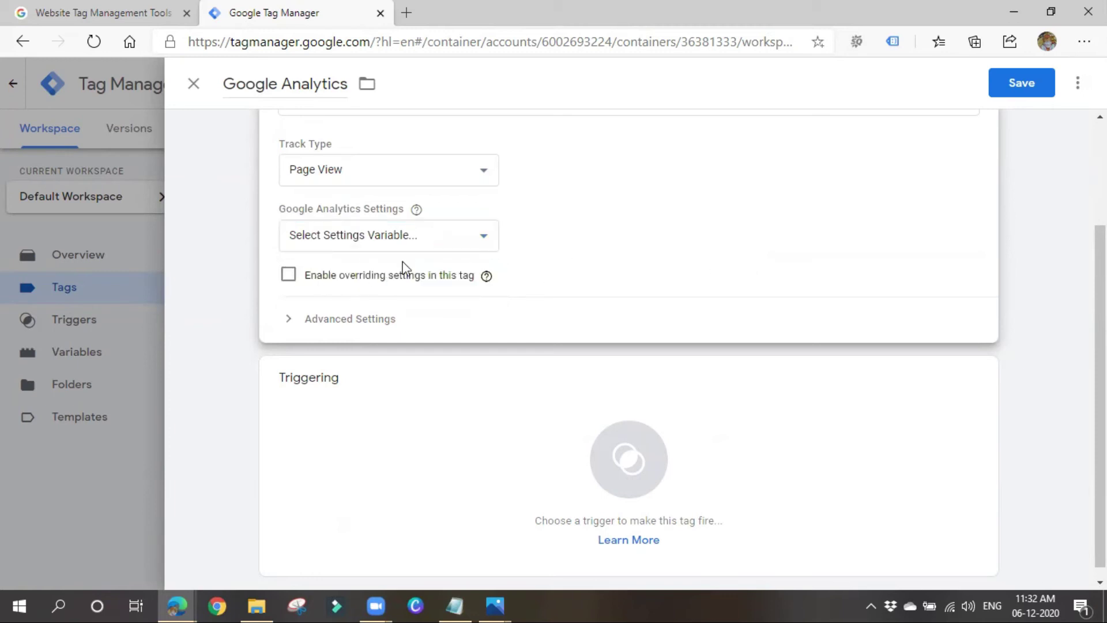
click(389, 241)
click(716, 166)
- Start a new trigger for the Google Analytics tag instead of using All Pages, and name it "GA Trigger"
scroll(699, 175, down, 1)
mouse_move(370, 416)
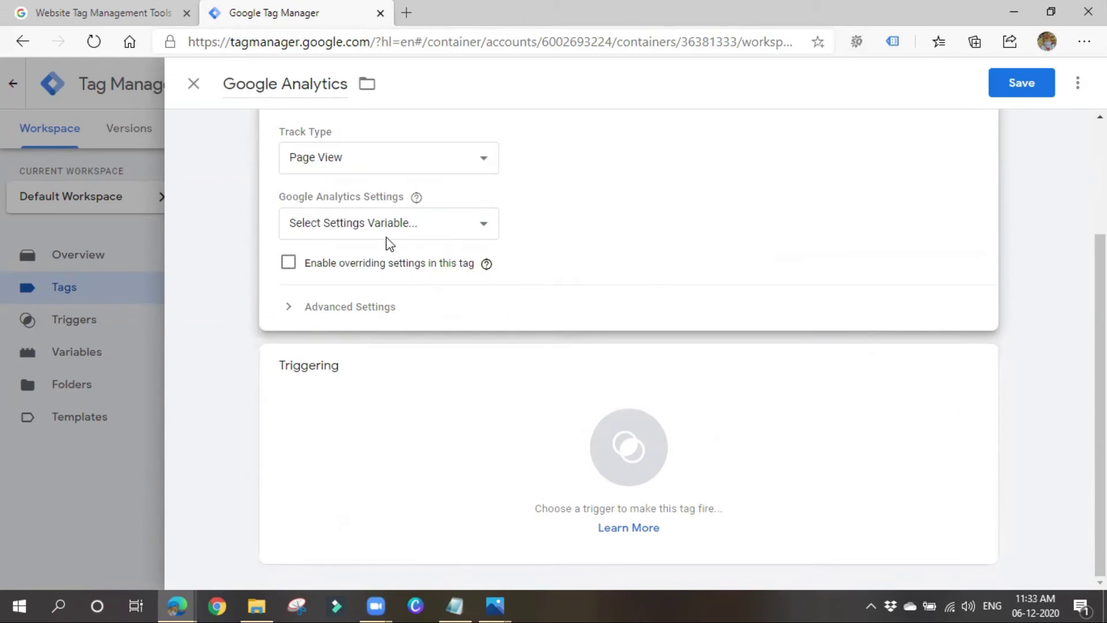
click(985, 370)
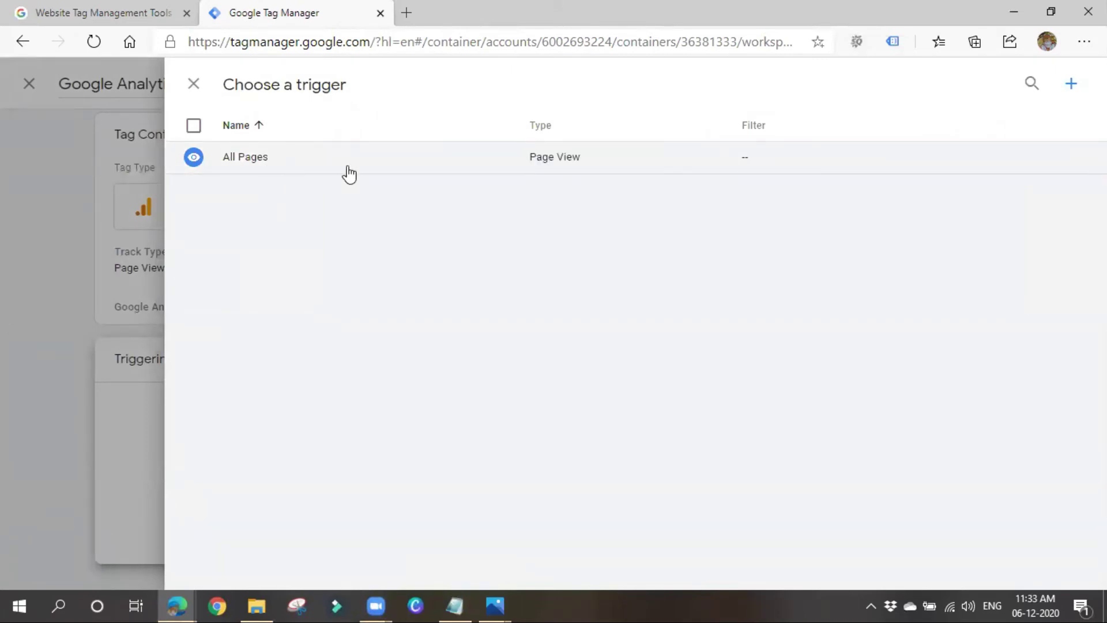
click(199, 161)
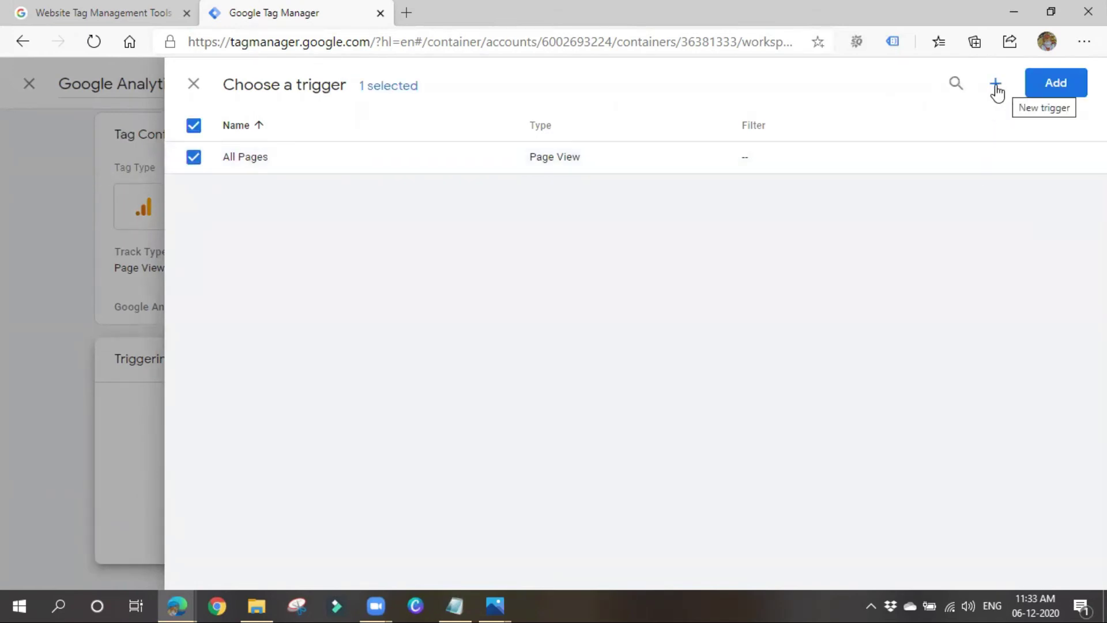
click(192, 159)
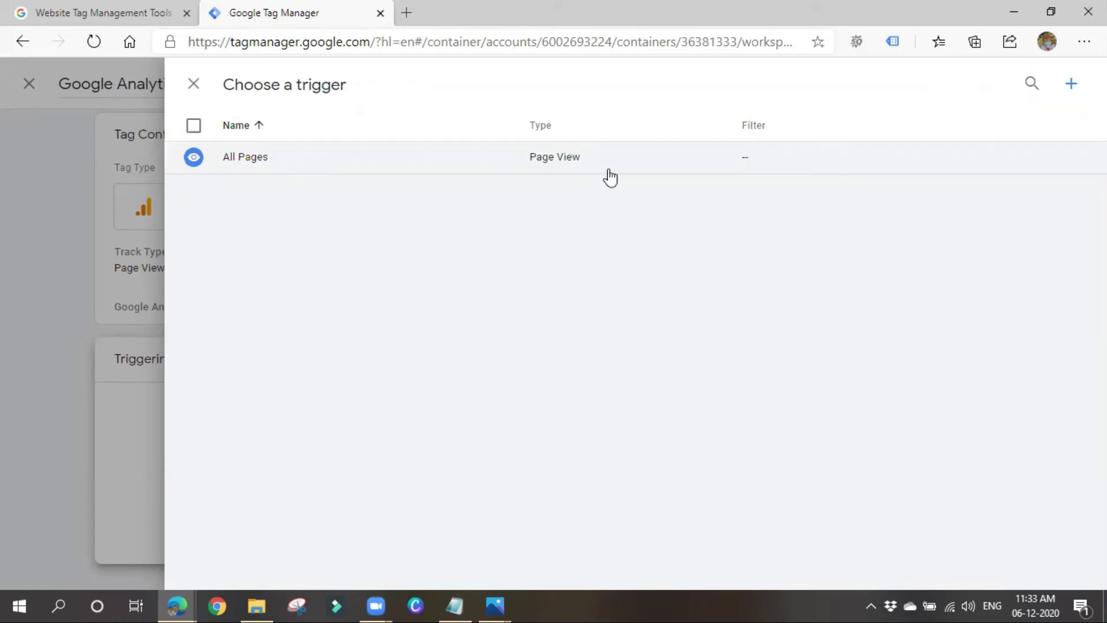
click(1072, 87)
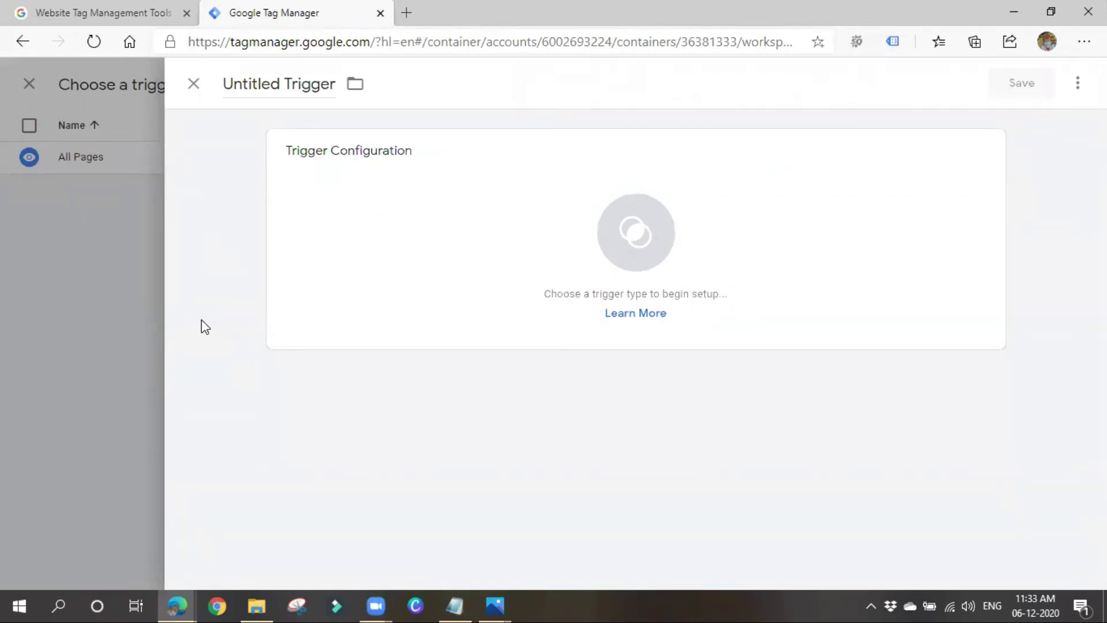
triple_click(311, 87)
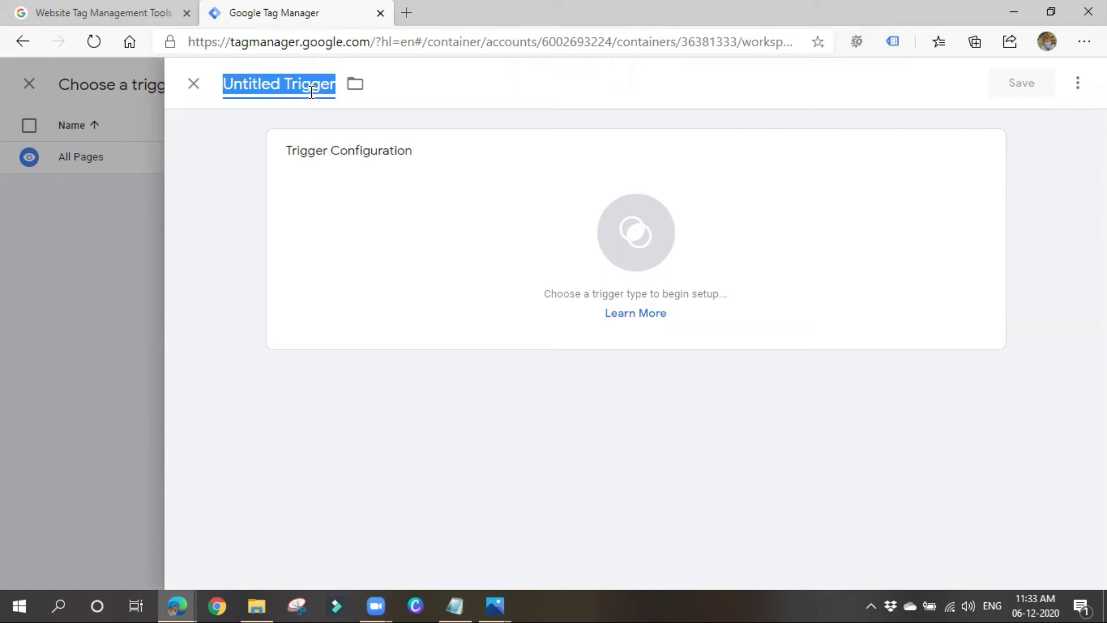
text(GA )
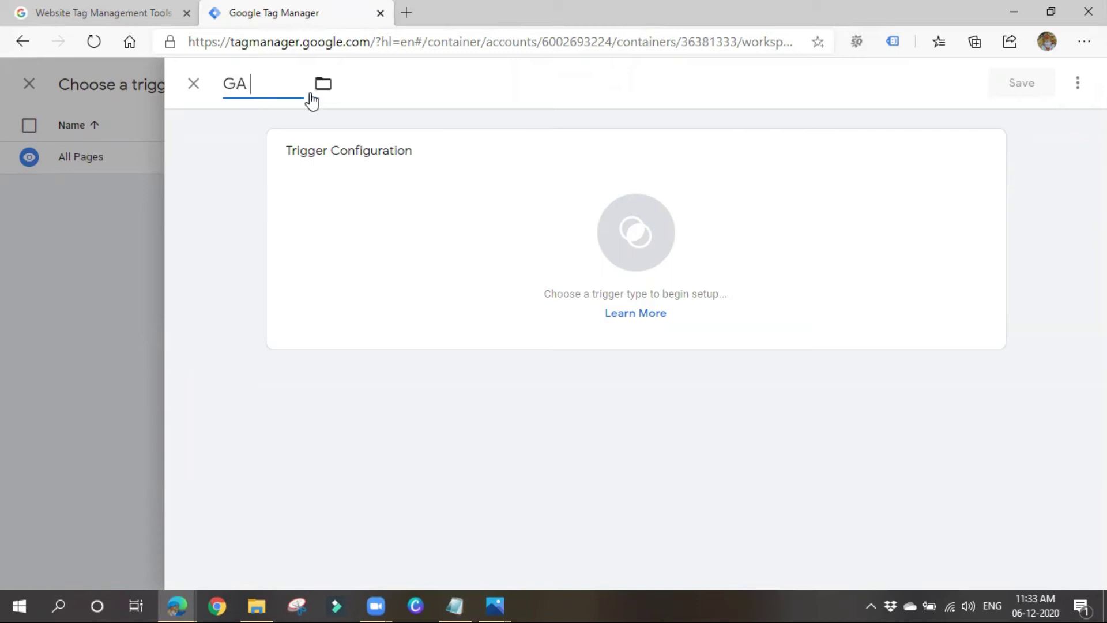
text(Trigger)
- Try Custom Event as the type of the GA Trigger
click(505, 233)
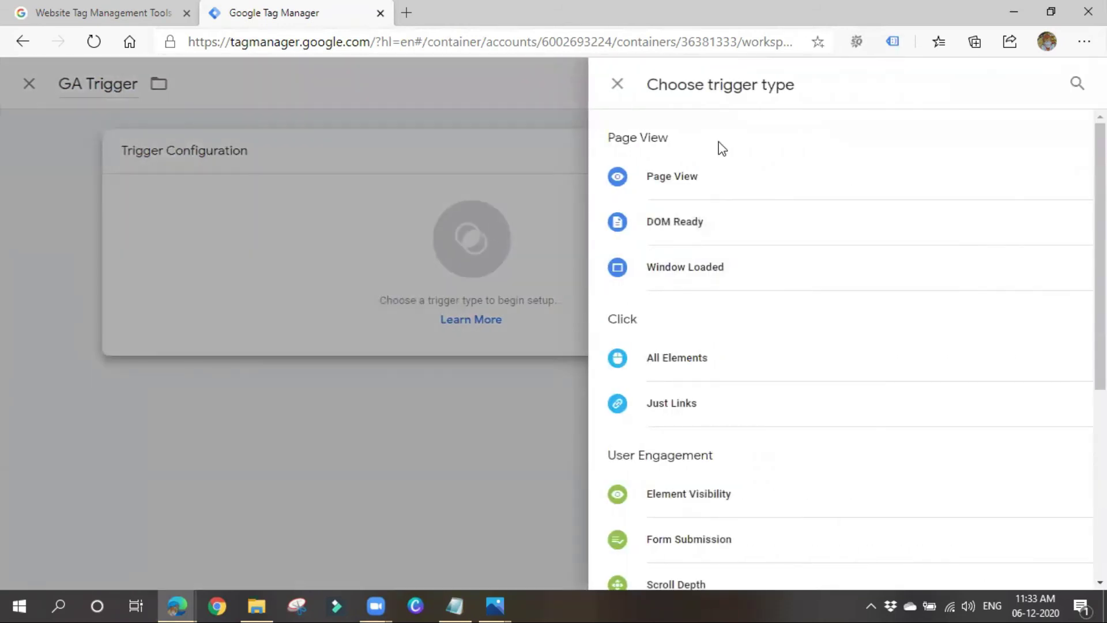
scroll(691, 373, down, 1)
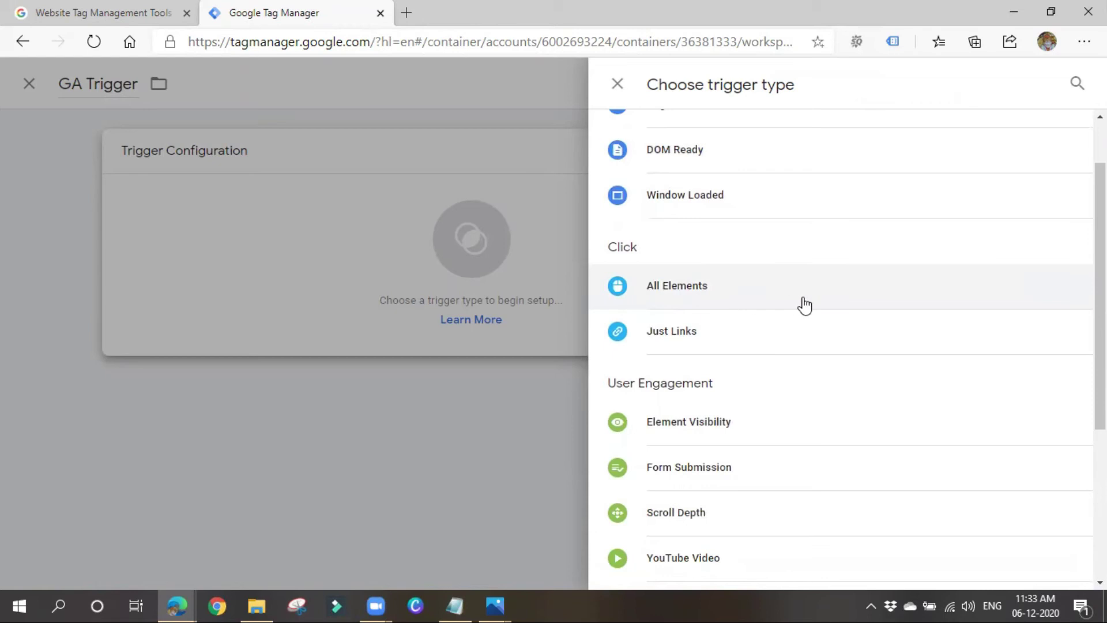
scroll(818, 293, down, 1)
scroll(790, 286, down, 1)
scroll(699, 447, down, 2)
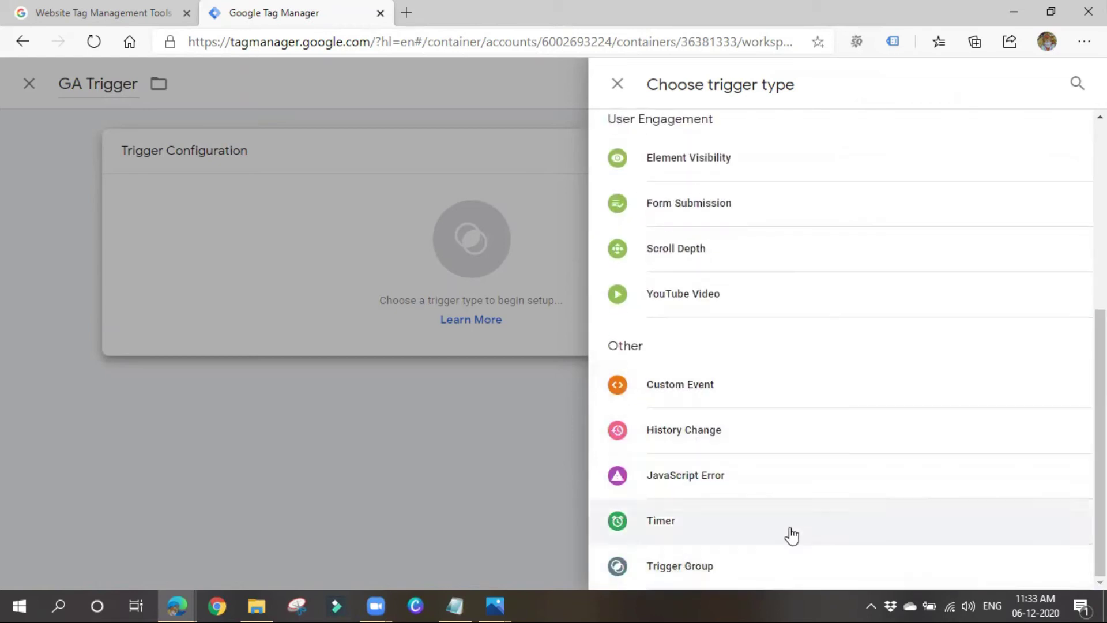
click(719, 394)
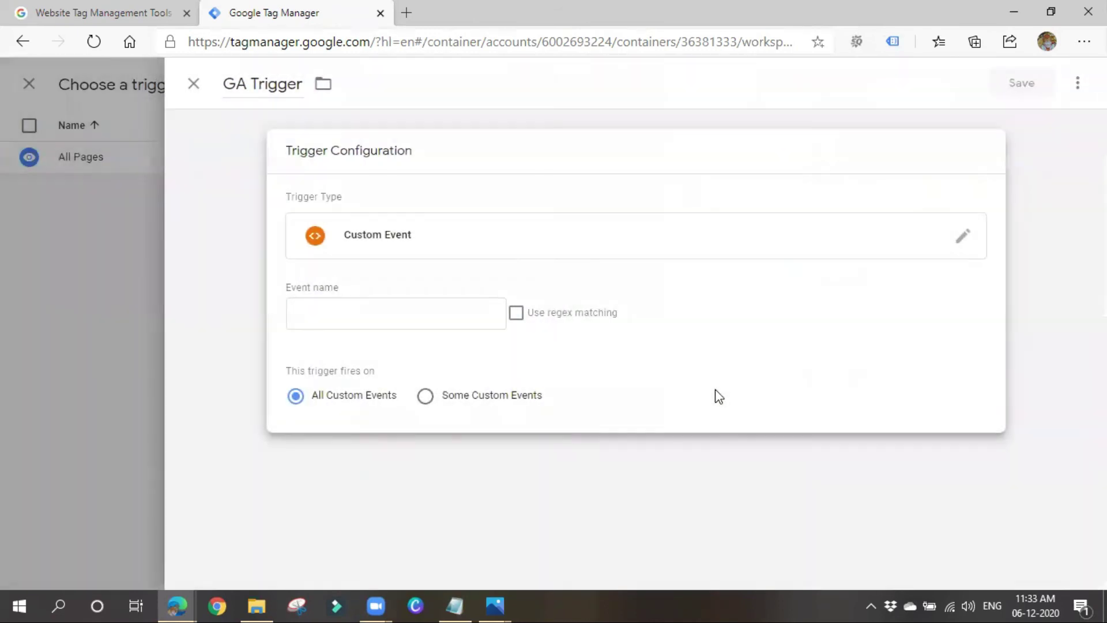
click(392, 320)
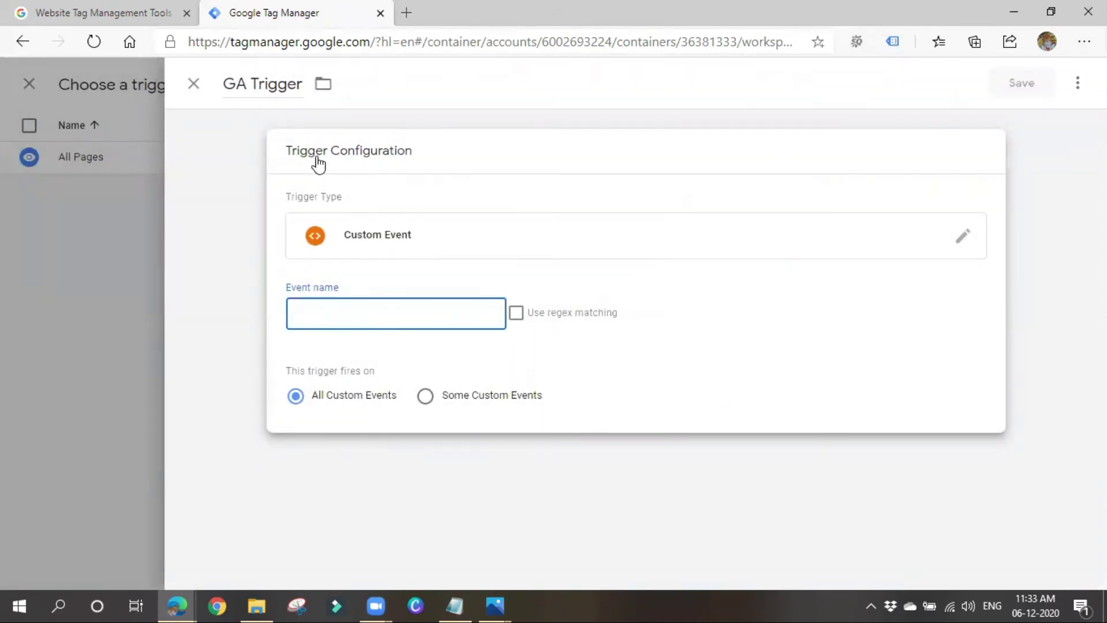
- Review the available trigger types and change the GA Trigger's type to Page View
click(958, 249)
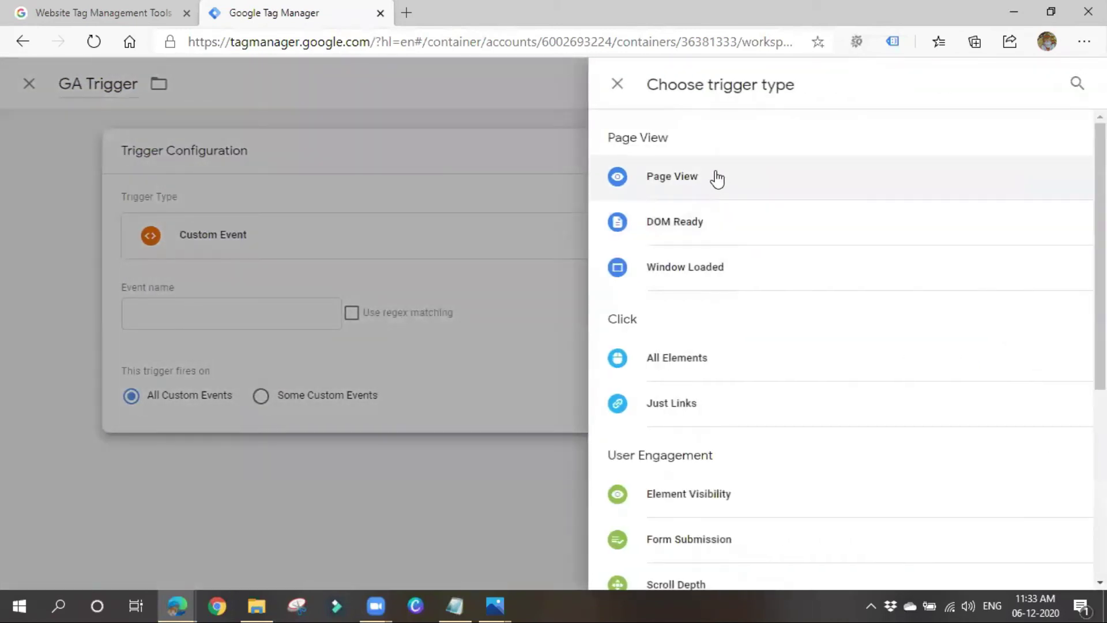
scroll(714, 289, down, 4)
scroll(714, 290, up, 4)
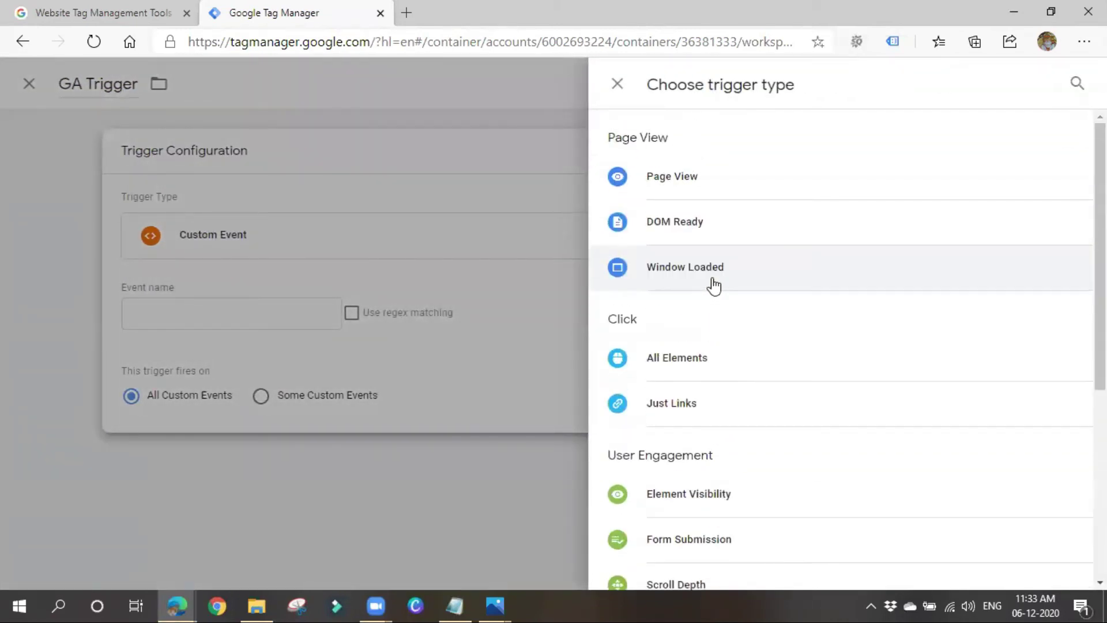
scroll(712, 284, down, 6)
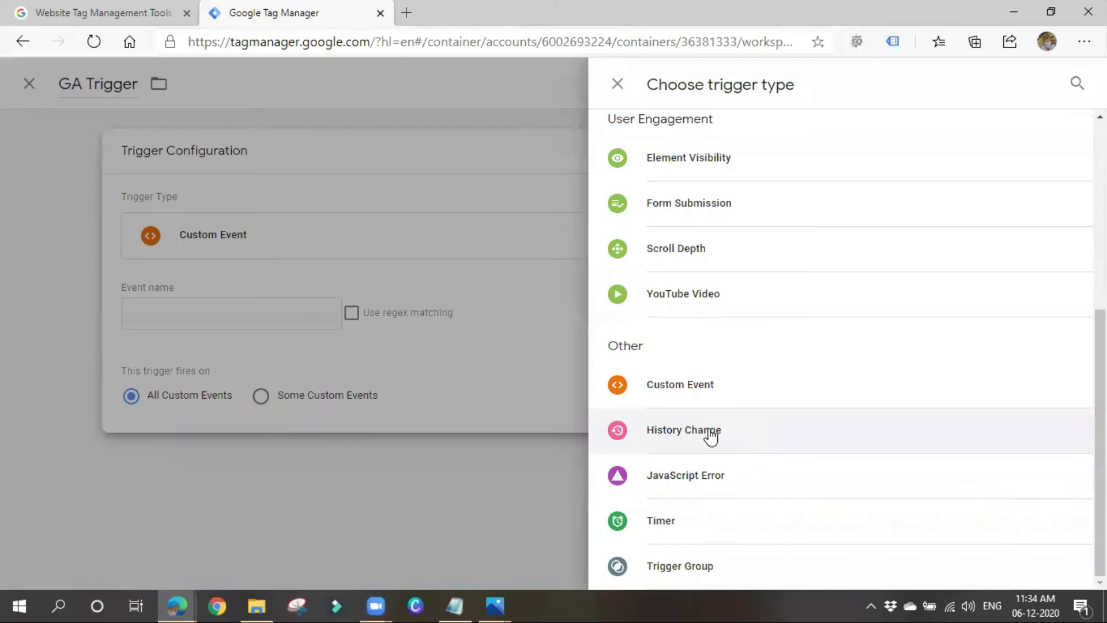
scroll(707, 427, up, 3)
scroll(707, 426, up, 2)
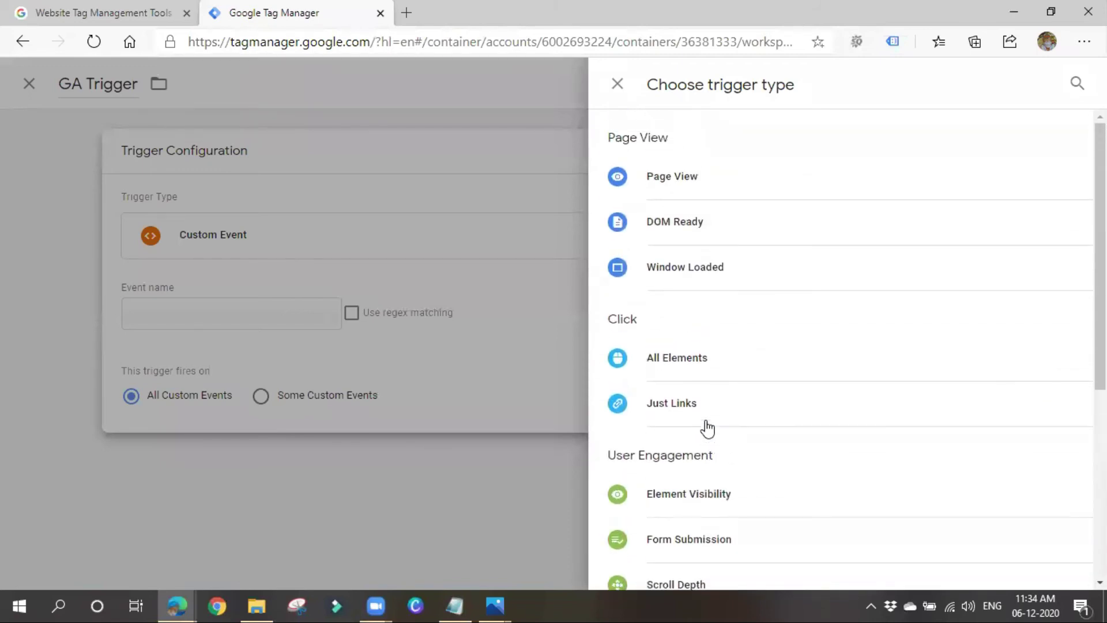
click(694, 193)
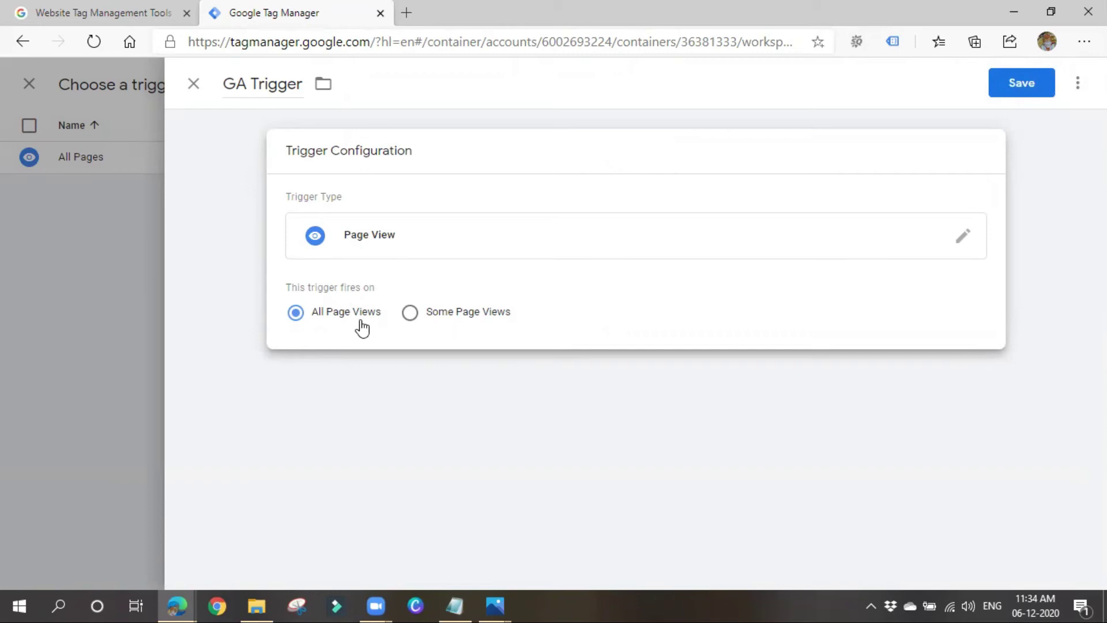
- Set the GA Trigger to fire on Some Page Views, with the condition Page URL equals
click(444, 324)
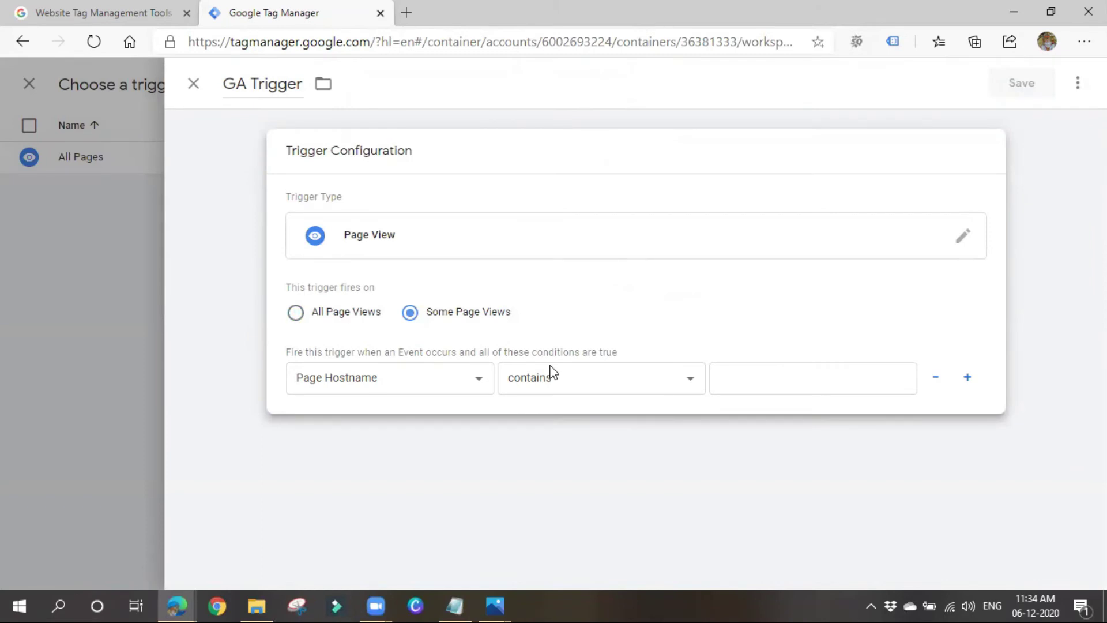
click(464, 392)
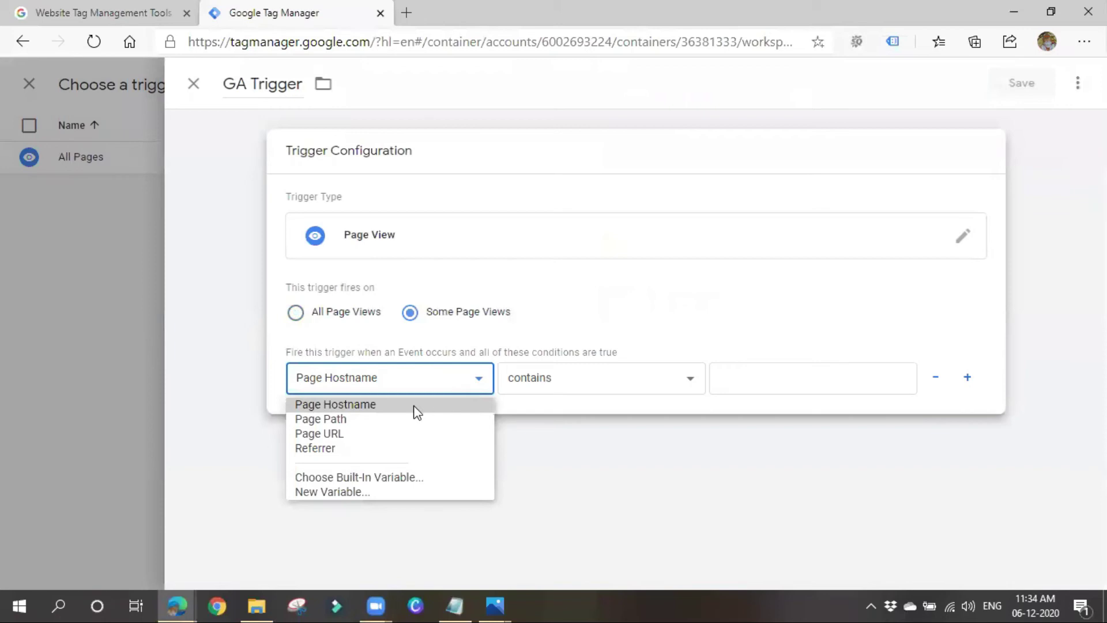
click(312, 438)
click(669, 382)
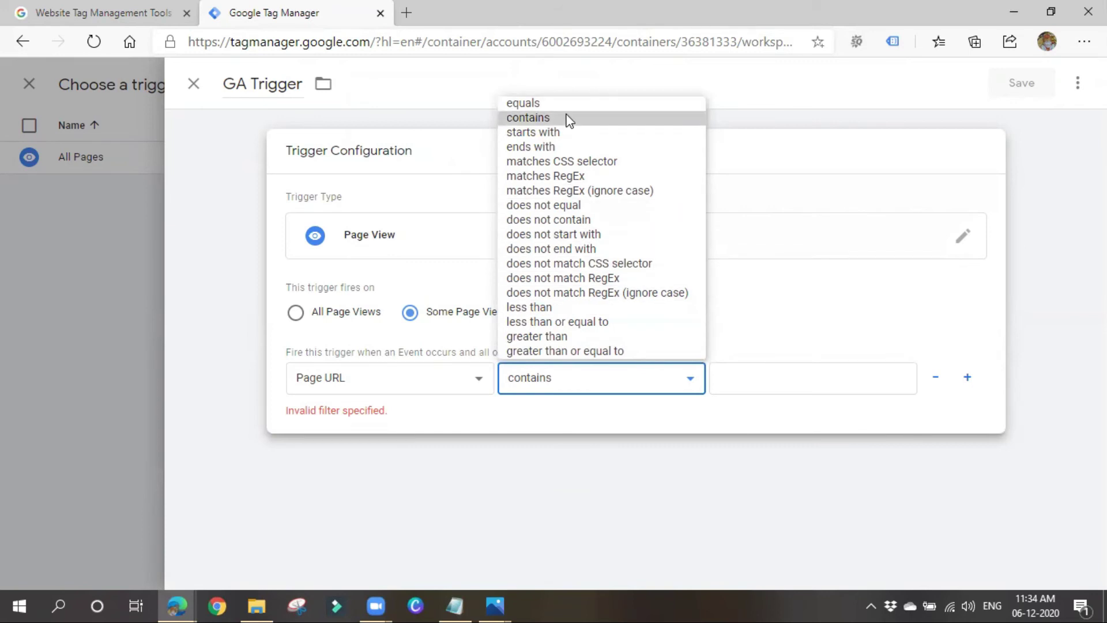
click(567, 103)
click(809, 381)
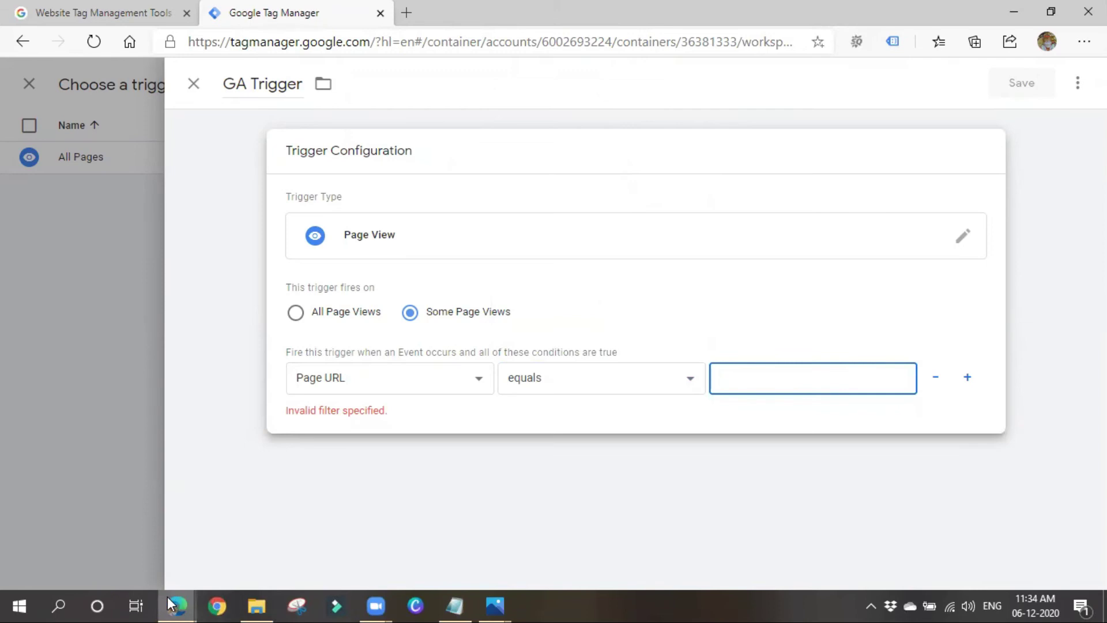
mouse_move(177, 606)
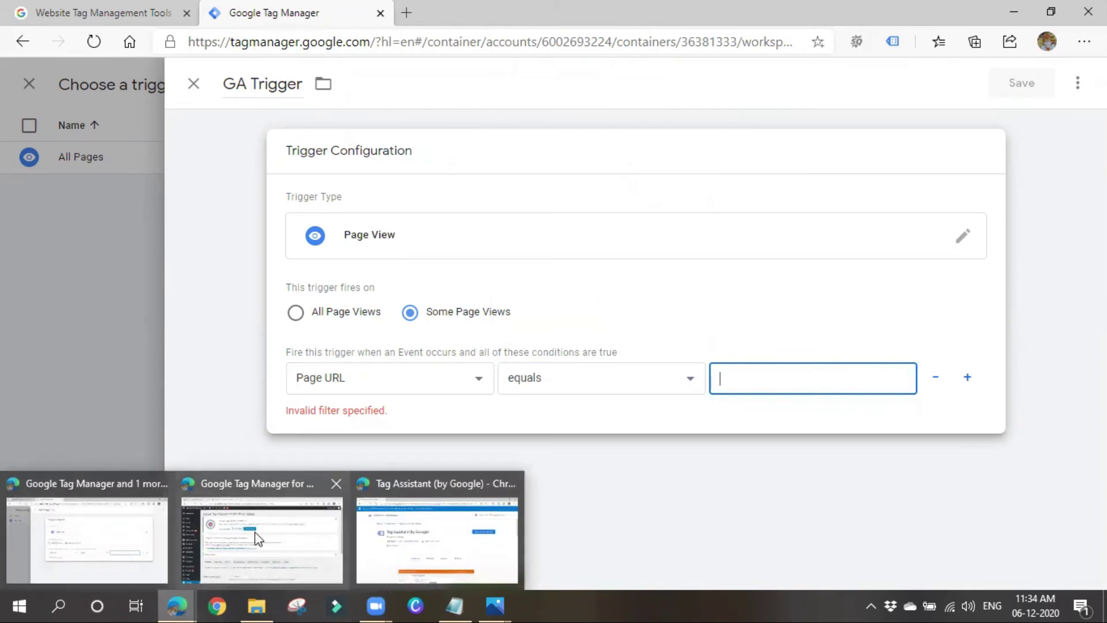
click(268, 478)
key(ctrl+shift+Tab)
click(303, 42)
key(ctrl+c)
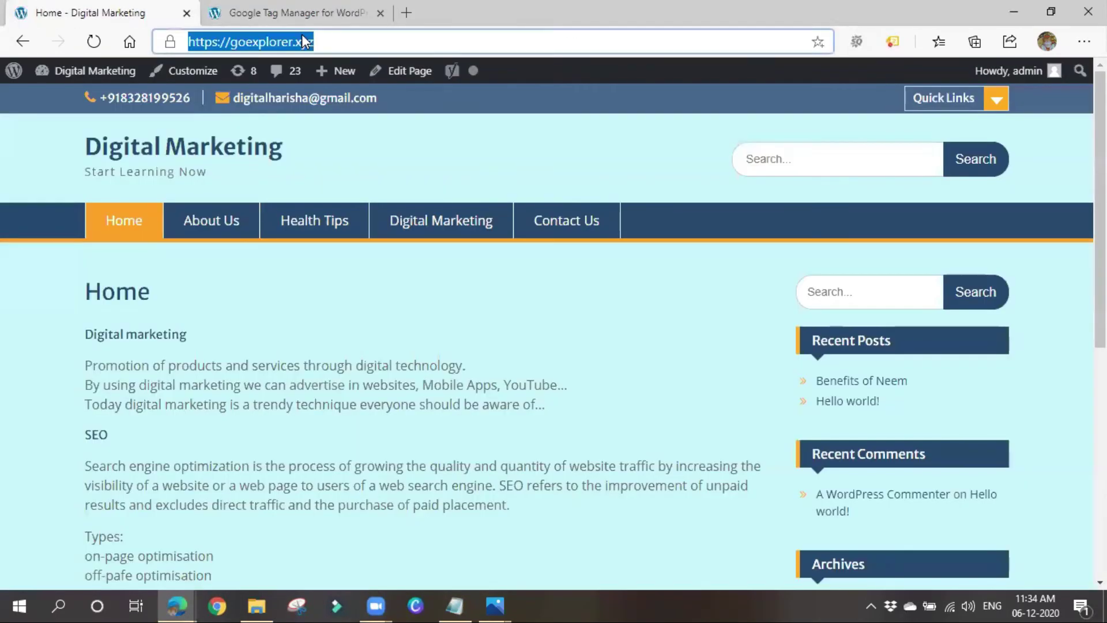
click(1012, 10)
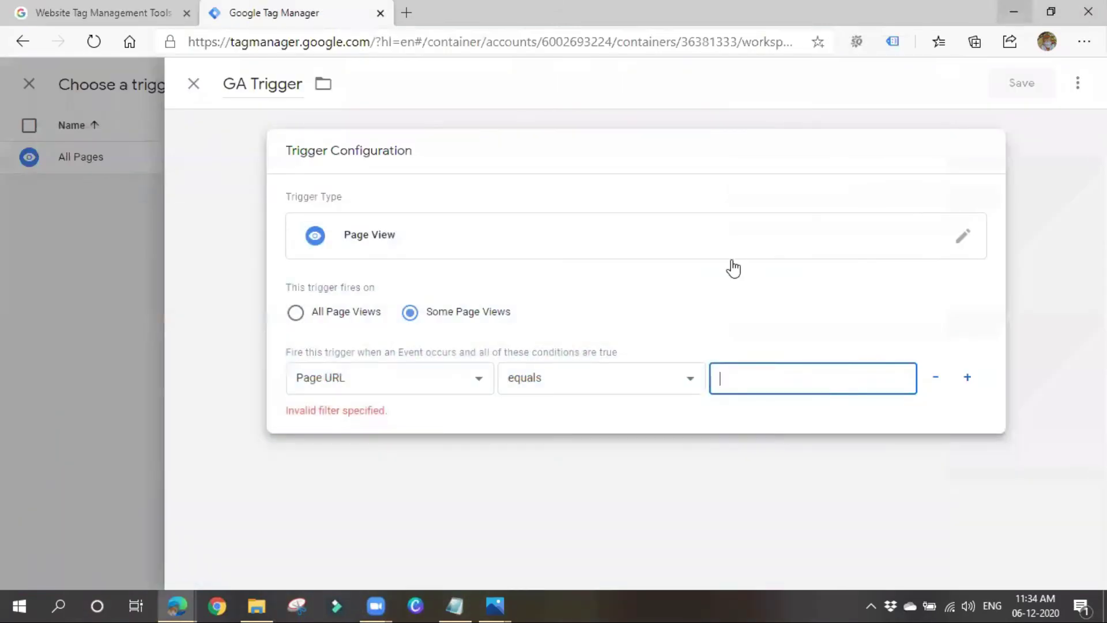
key(ctrl+v)
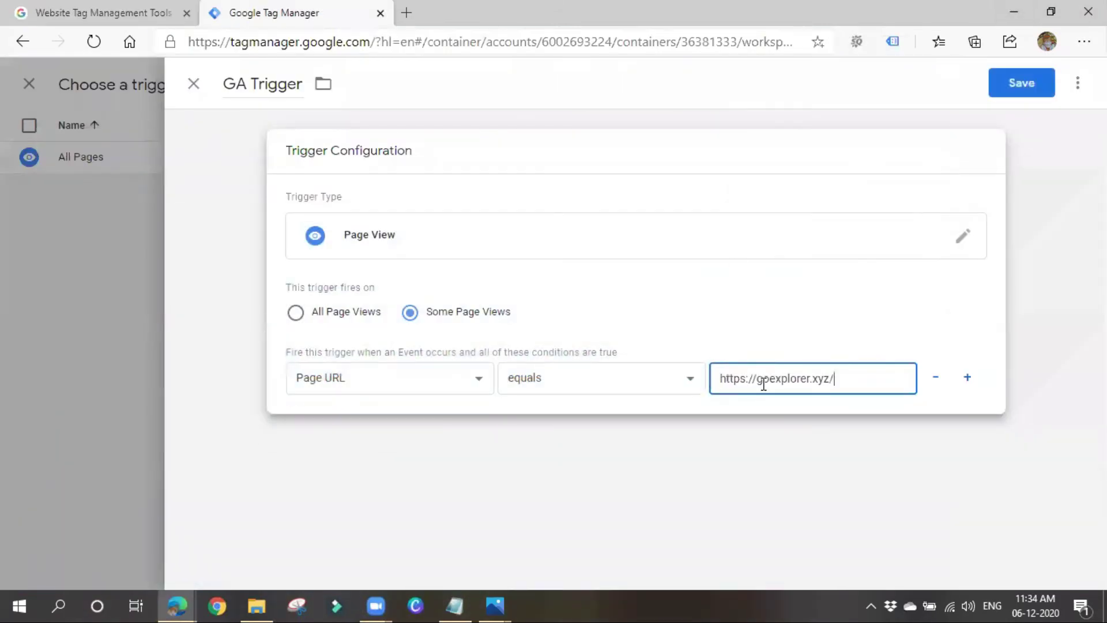
click(967, 377)
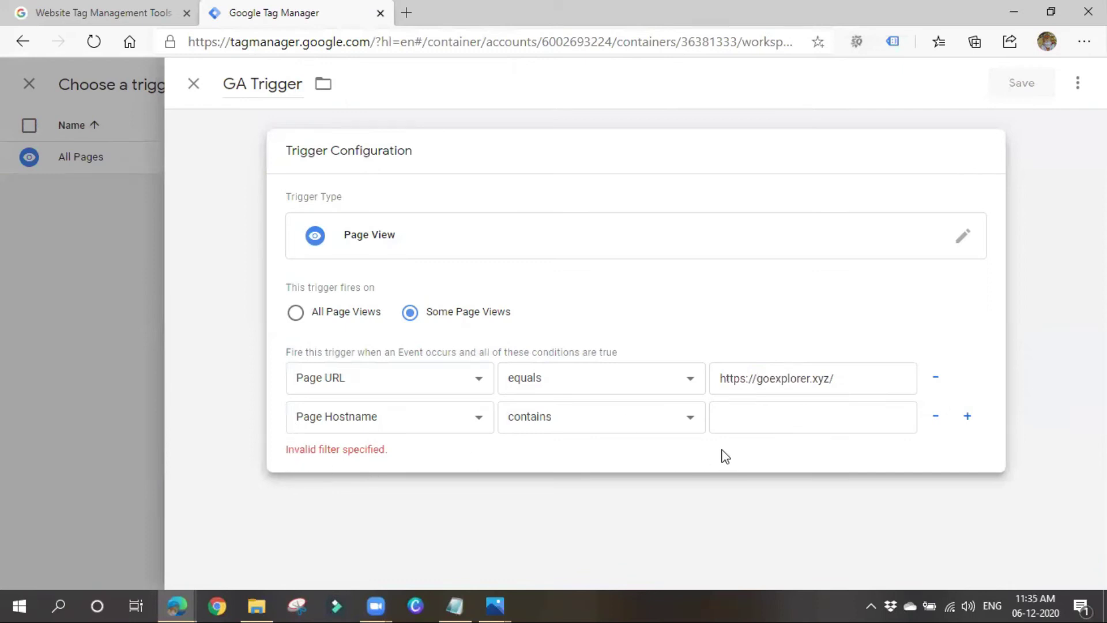
click(788, 408)
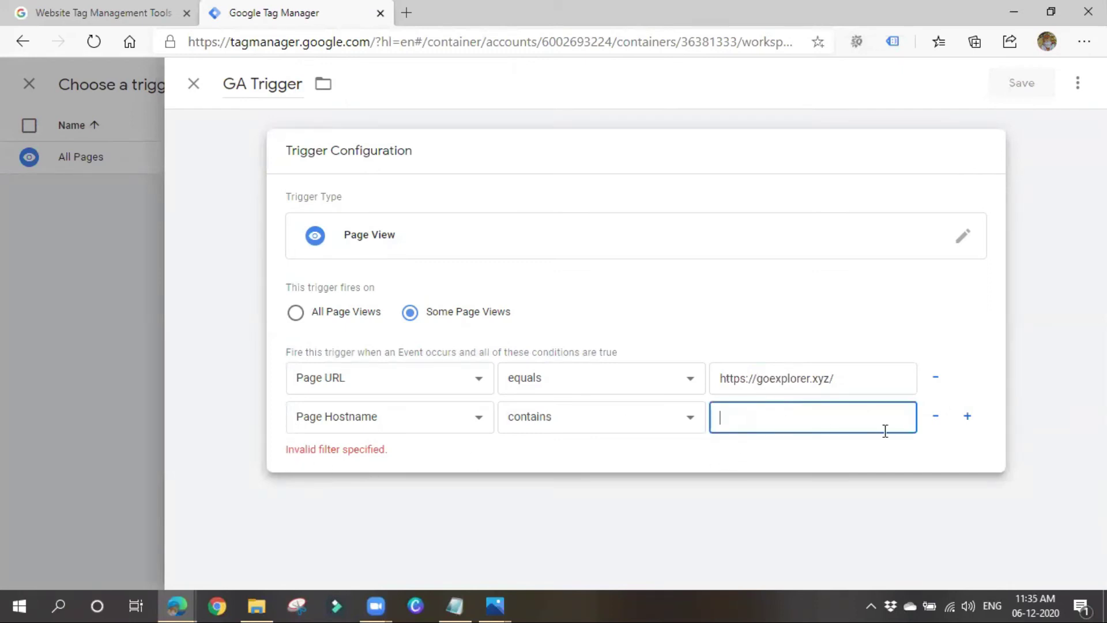
click(937, 416)
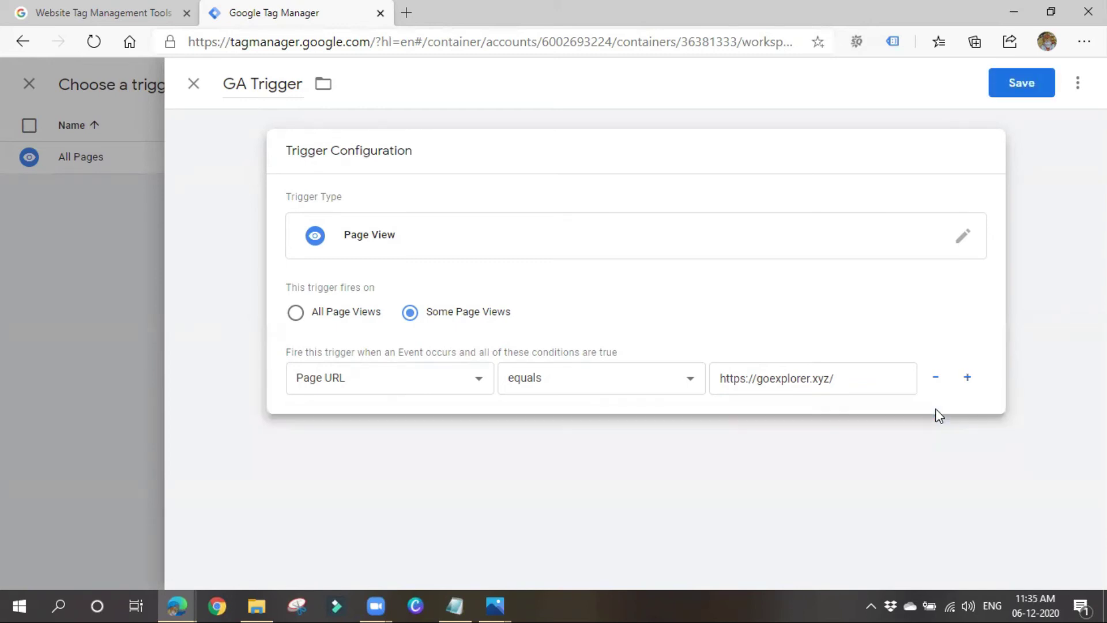
- Save the GA Trigger, and open it from the tag's firing triggers to review its configuration
click(1029, 83)
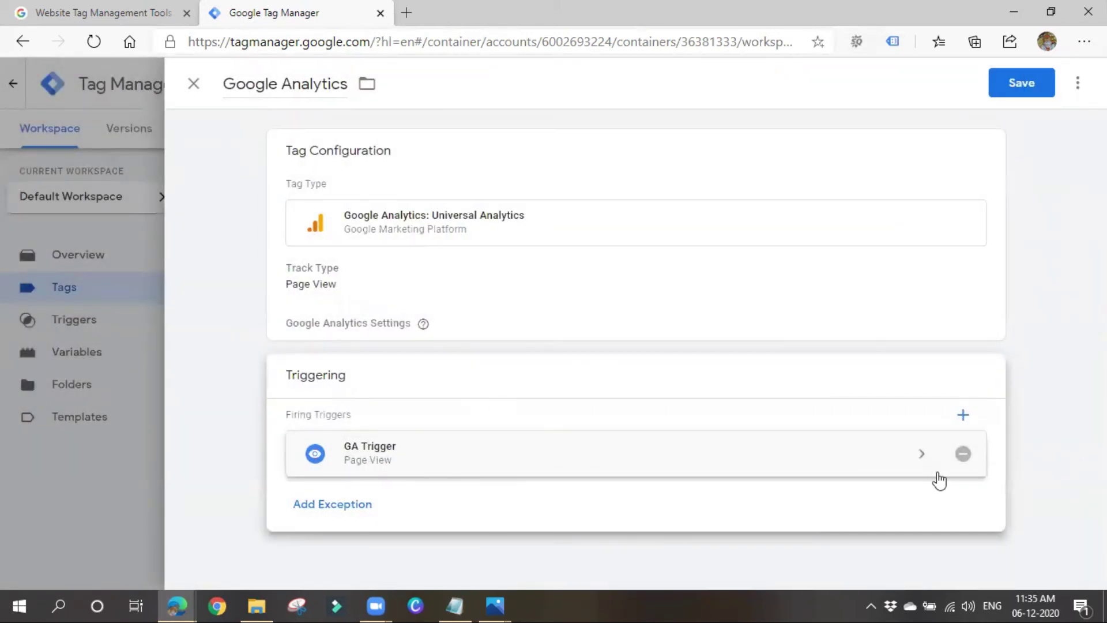
click(905, 455)
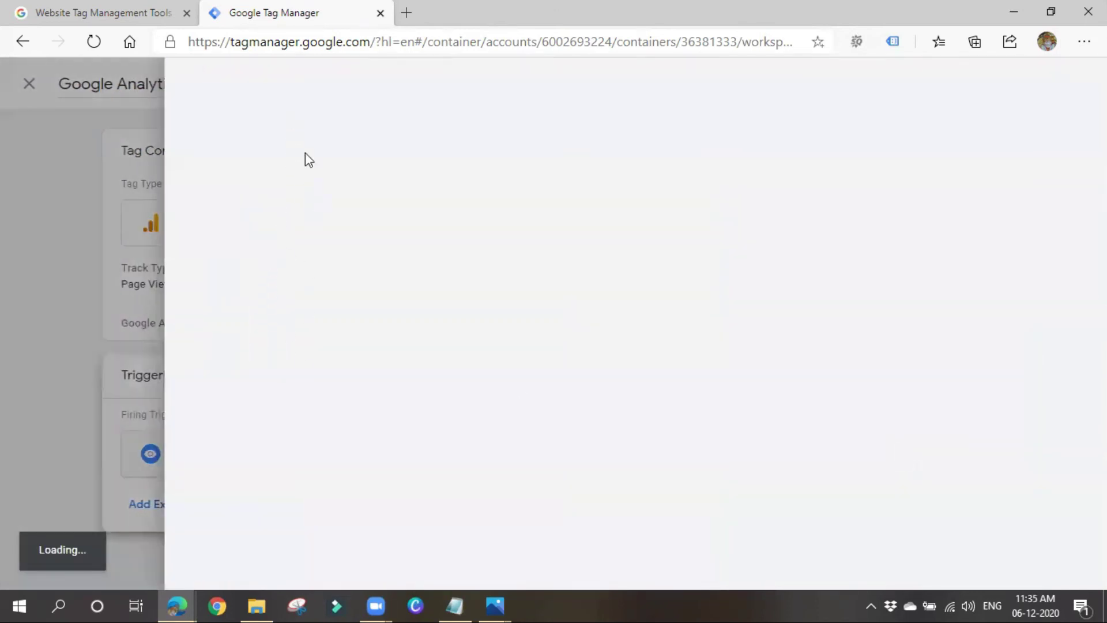
click(48, 337)
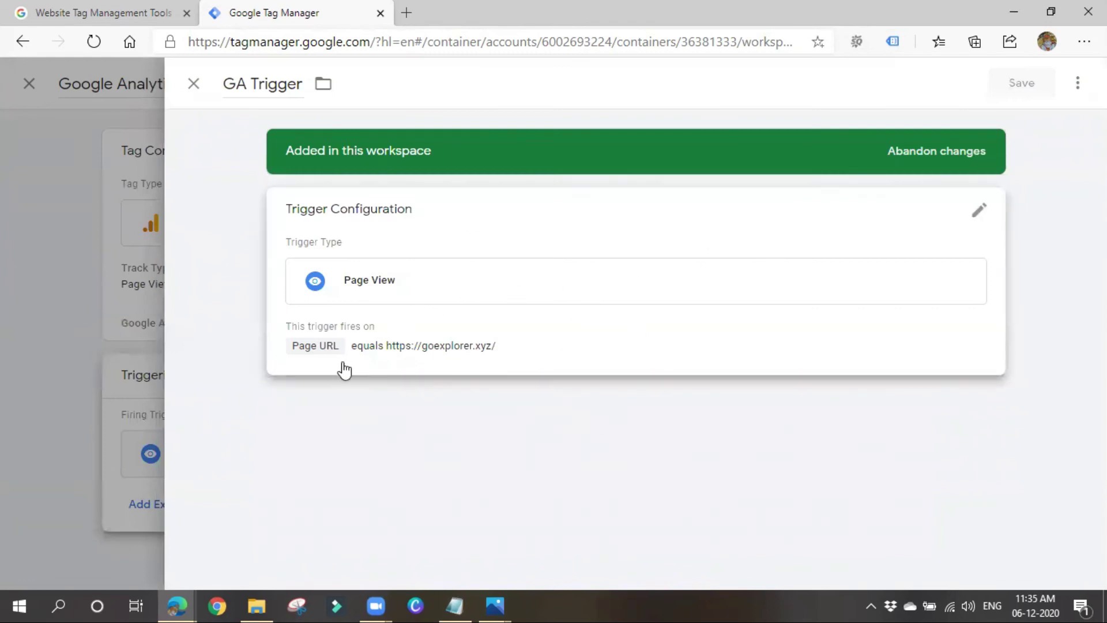
click(194, 84)
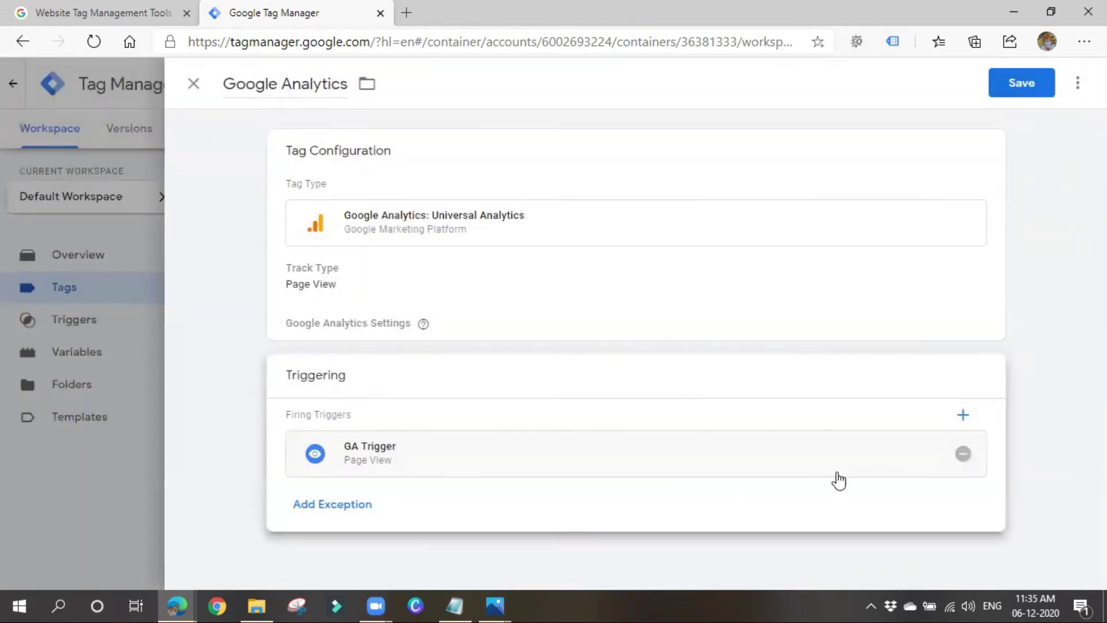
- Look at the triggers offered as an additional firing trigger and as an exception, without adding any
click(963, 415)
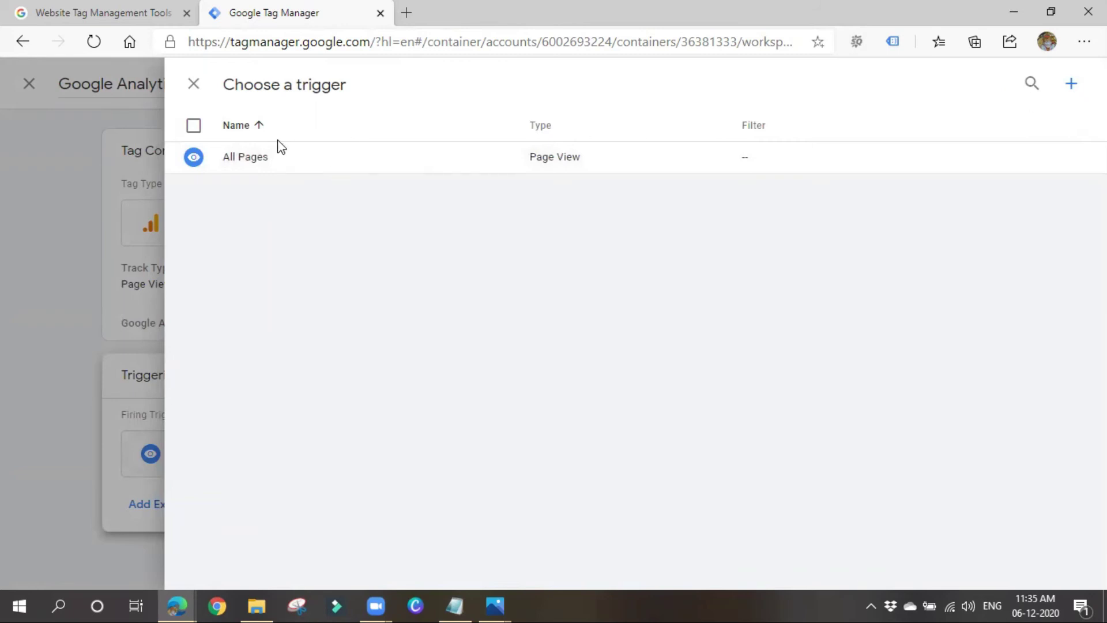
click(193, 85)
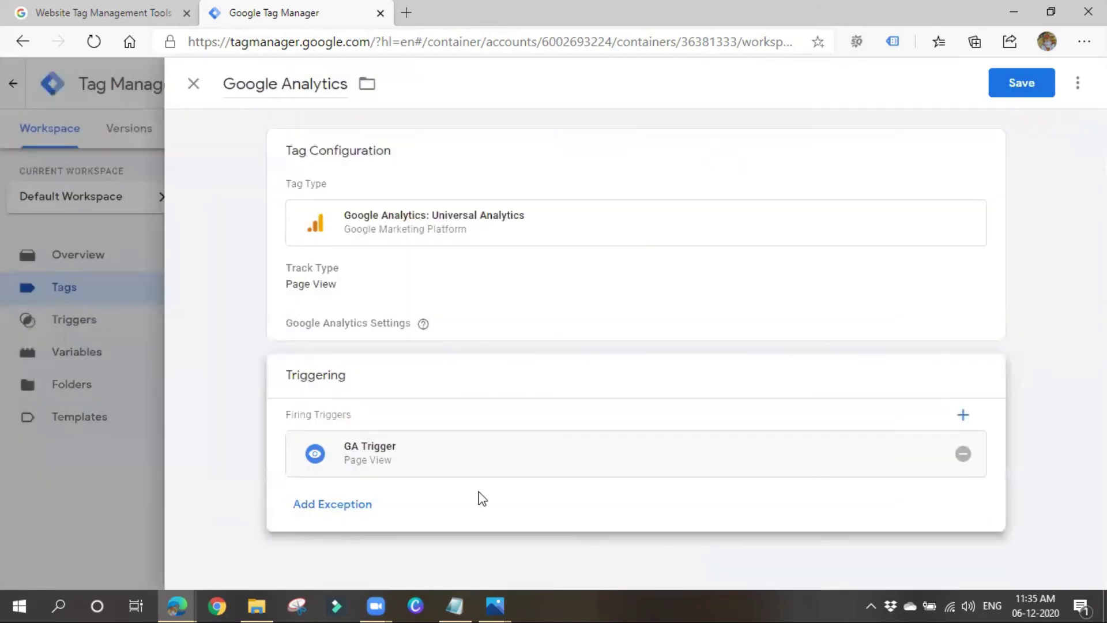
click(314, 507)
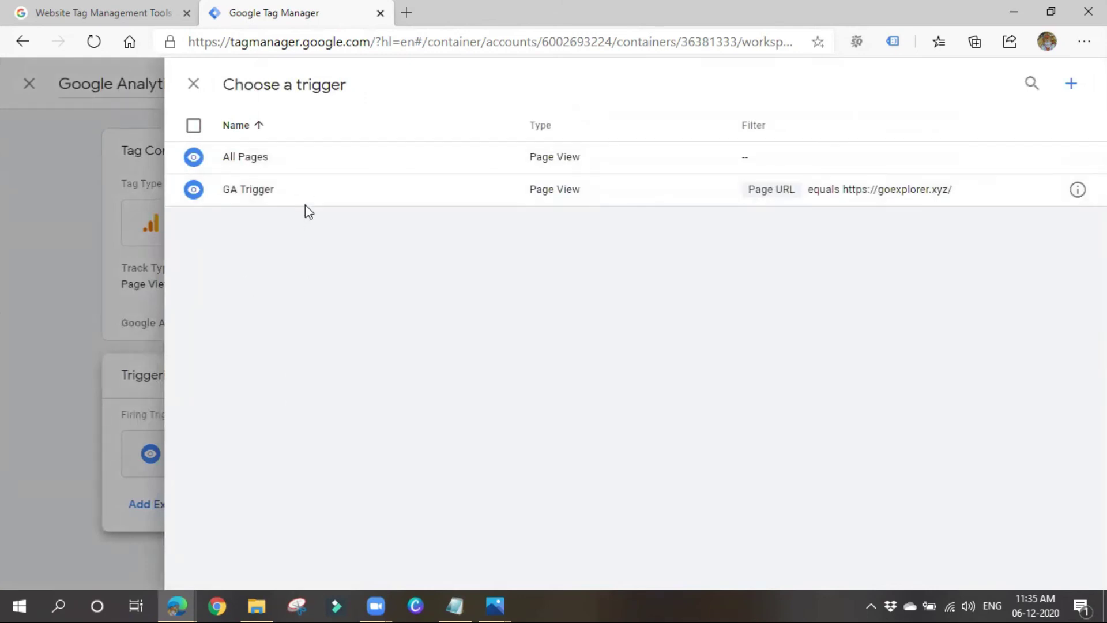
click(190, 85)
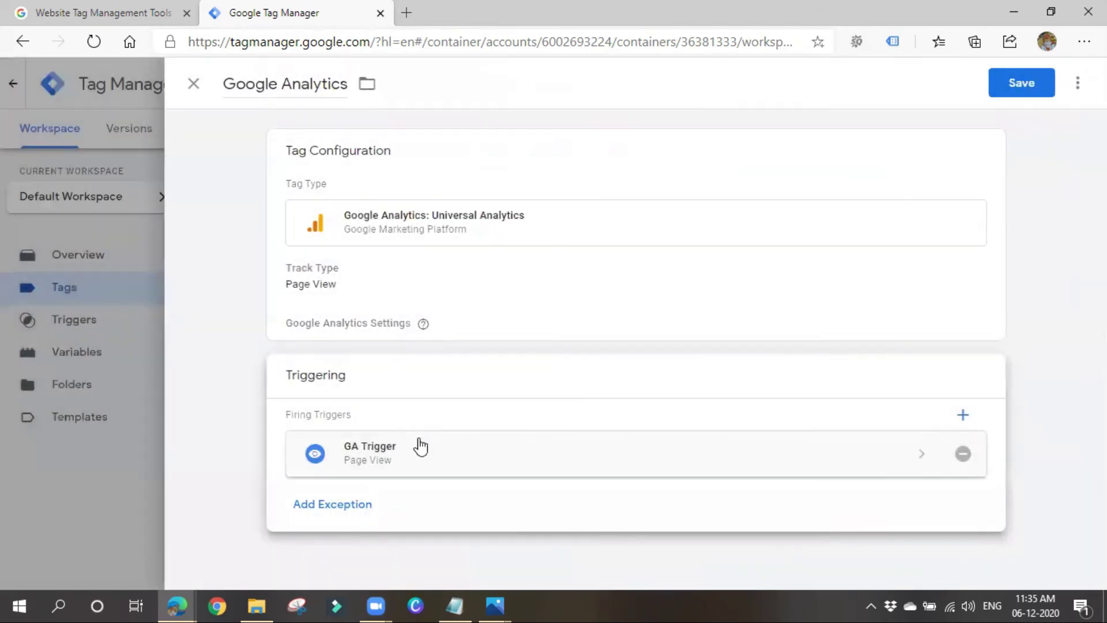
- Try to save the Google Analytics tag, and start a new variable for its Google Analytics Settings
click(1021, 84)
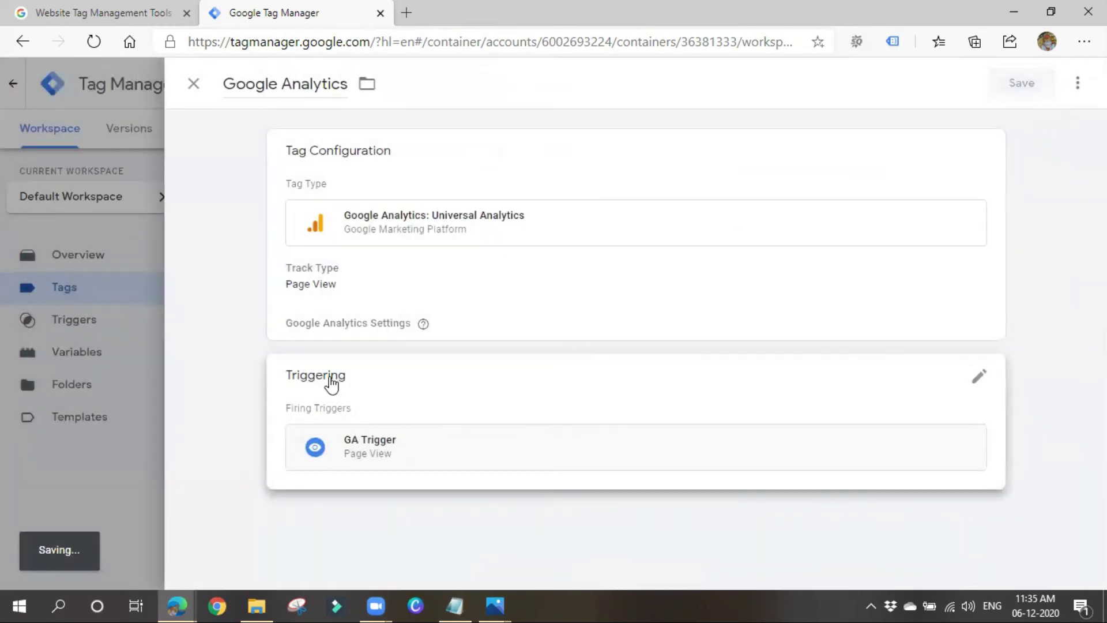
scroll(389, 409, down, 2)
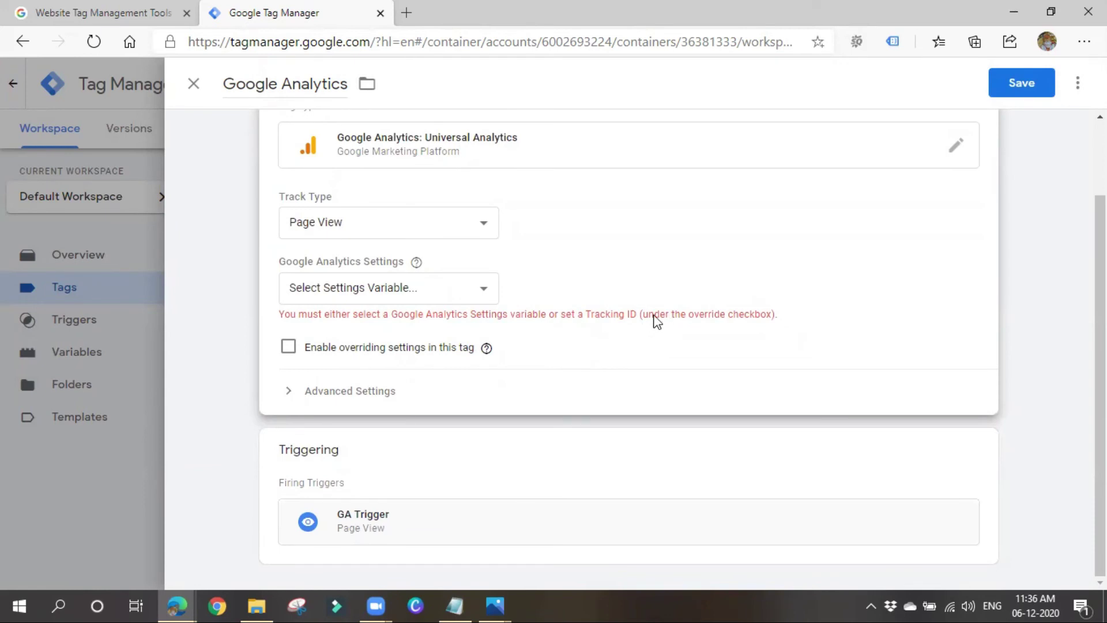
click(436, 290)
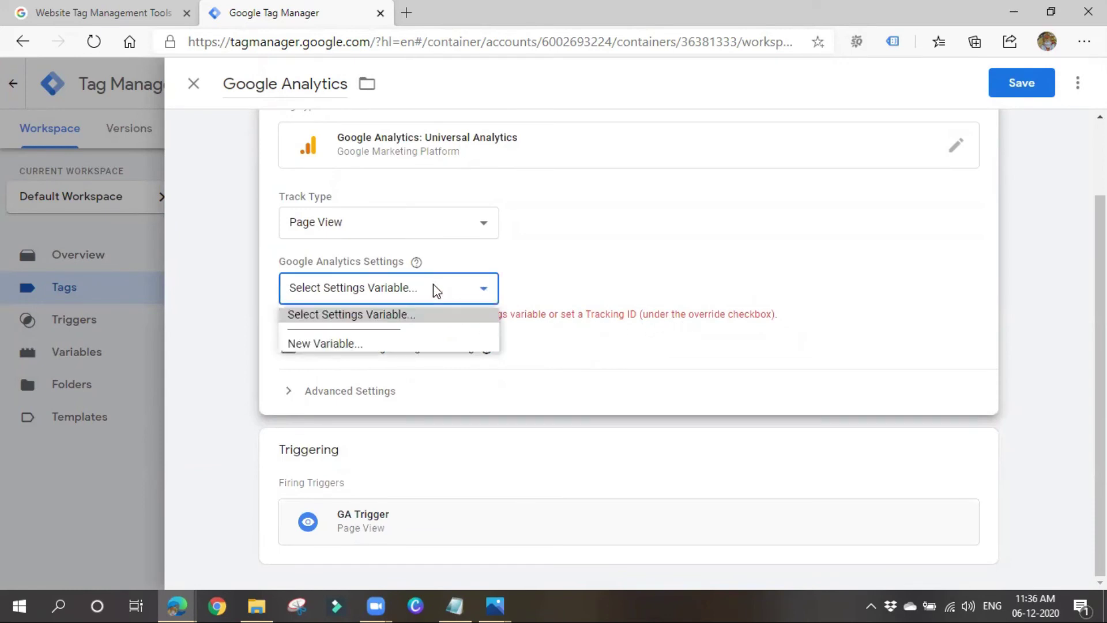
click(341, 345)
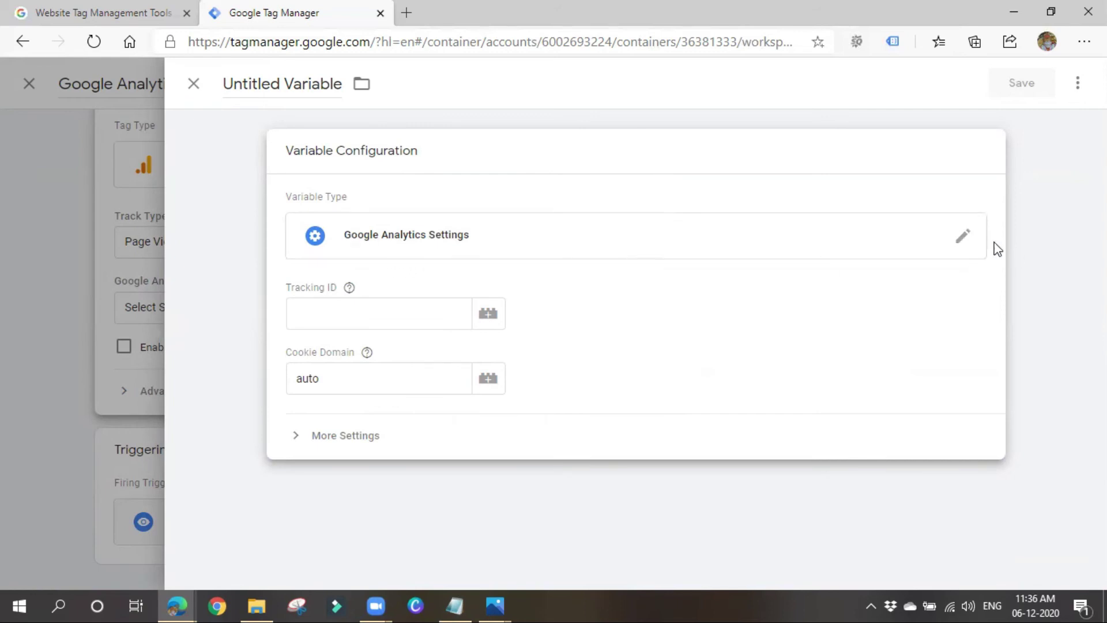
- Check the new variable's type chooser without changing the type, and examine the Tracking ID and Cookie Domain fields
click(961, 247)
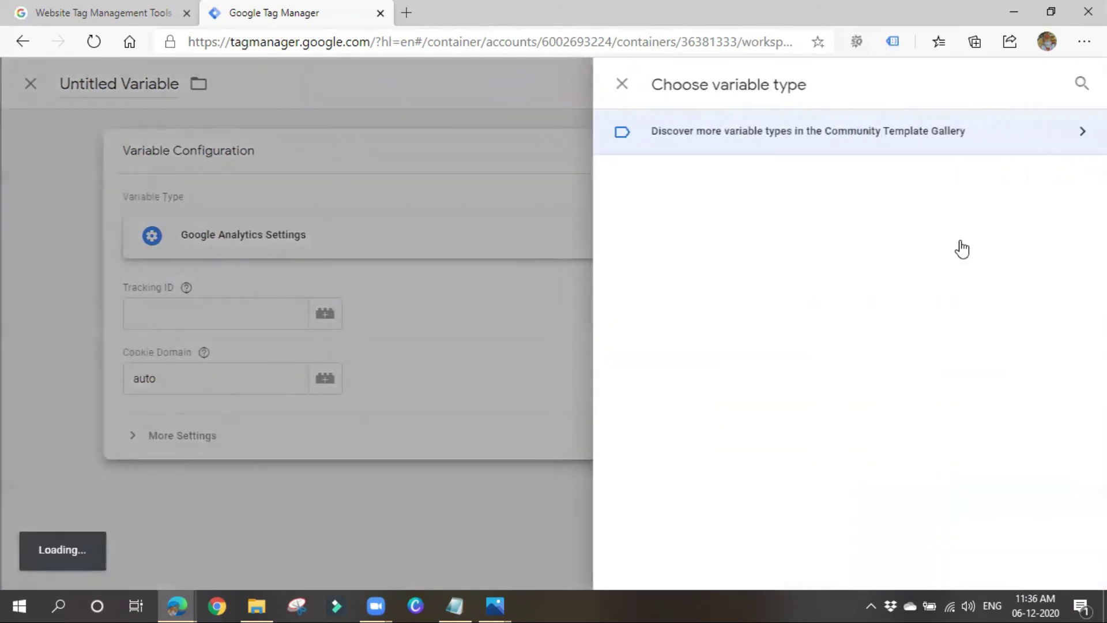
click(617, 85)
click(326, 322)
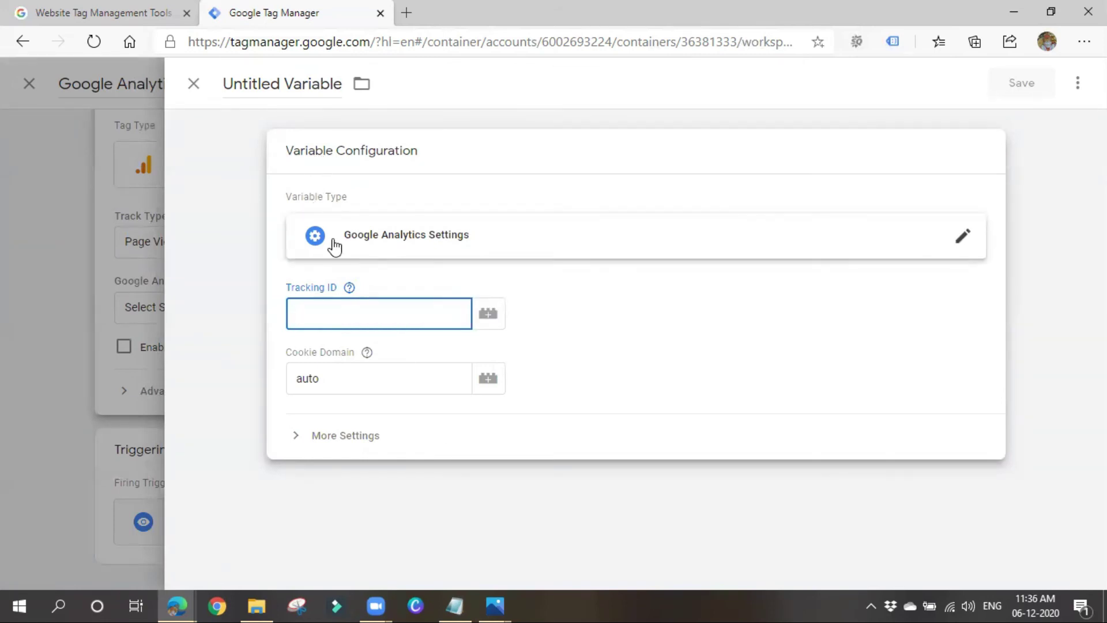
click(367, 353)
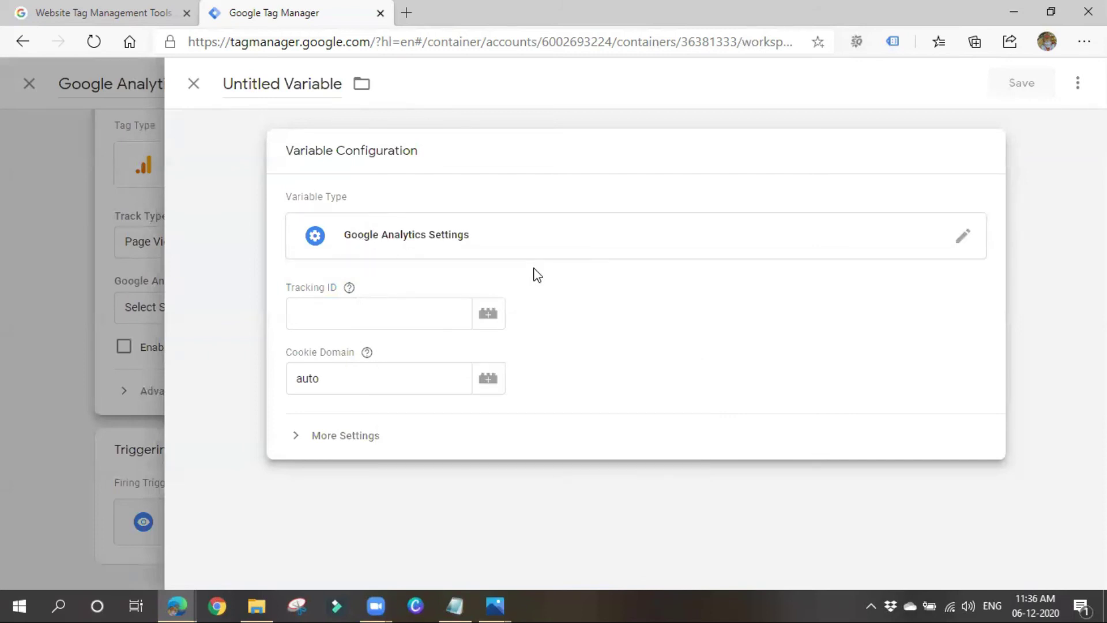
click(349, 326)
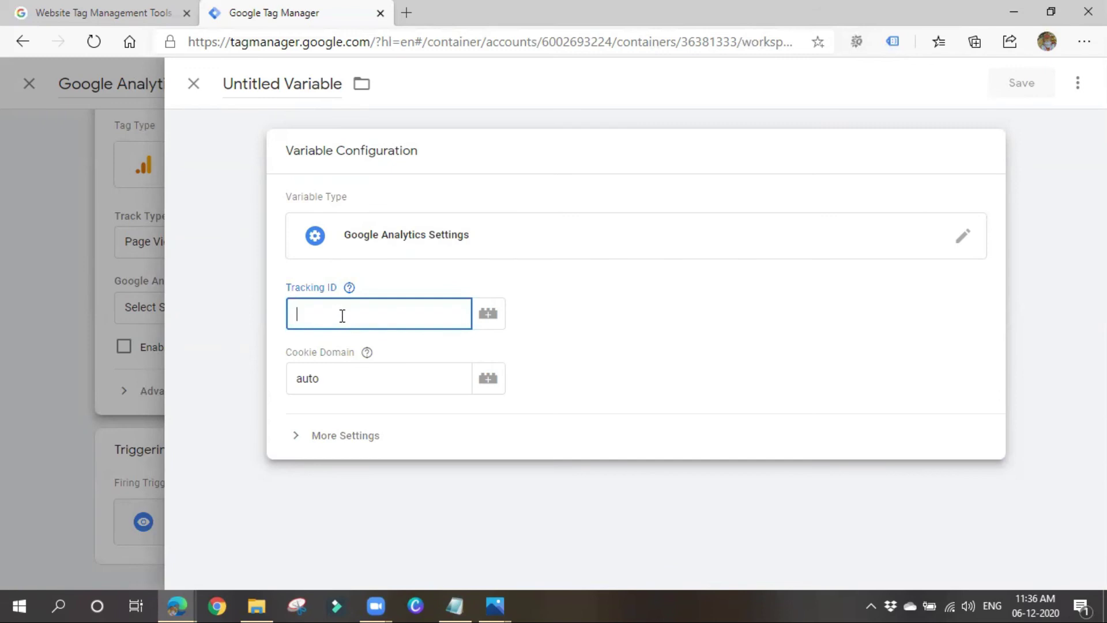
- Search the web for "google analytics" in a new browser tab
click(411, 15)
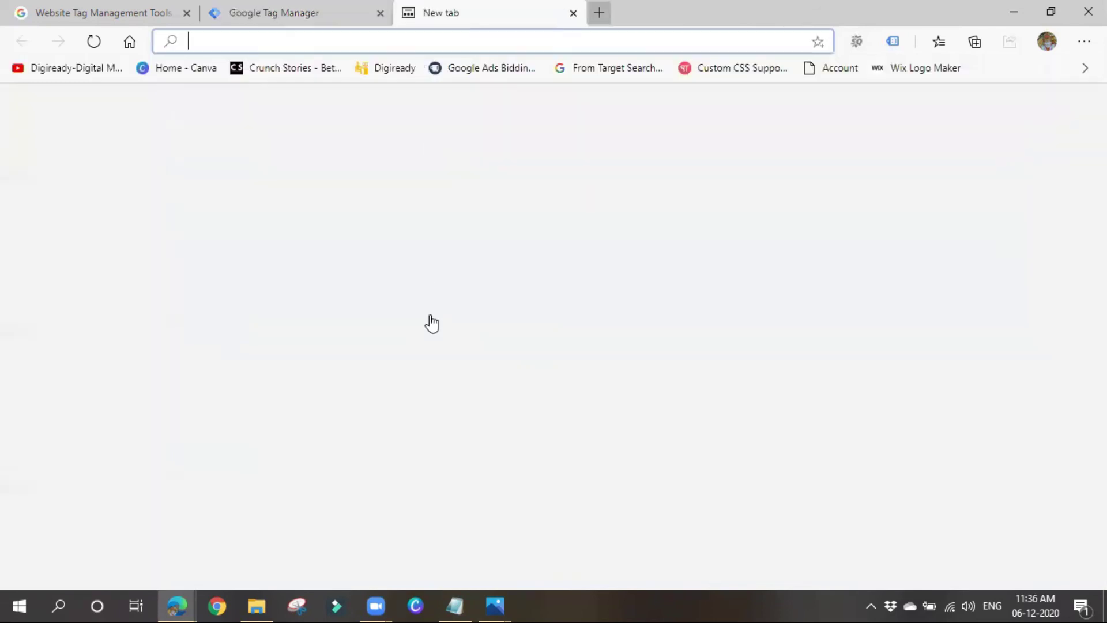
text(google)
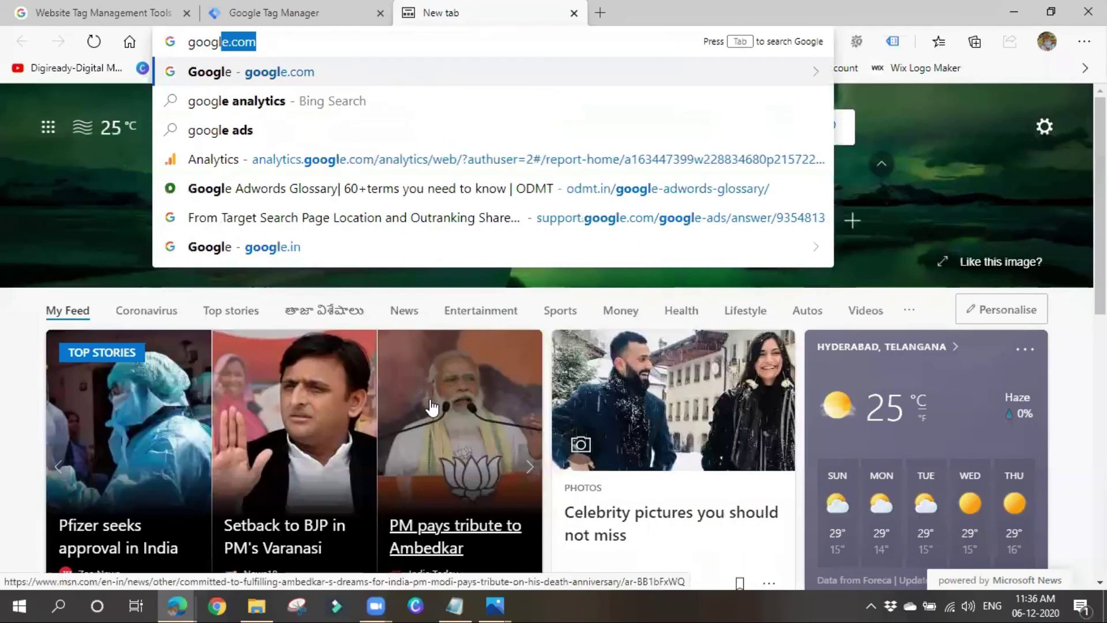
text( analyt)
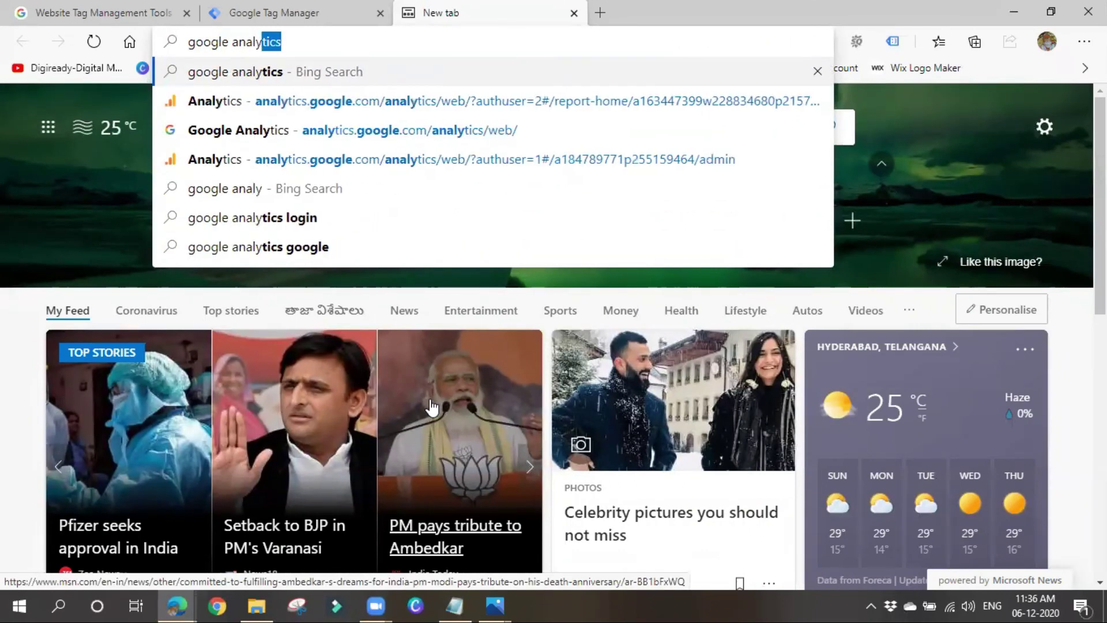
text(ics)
key(Return)
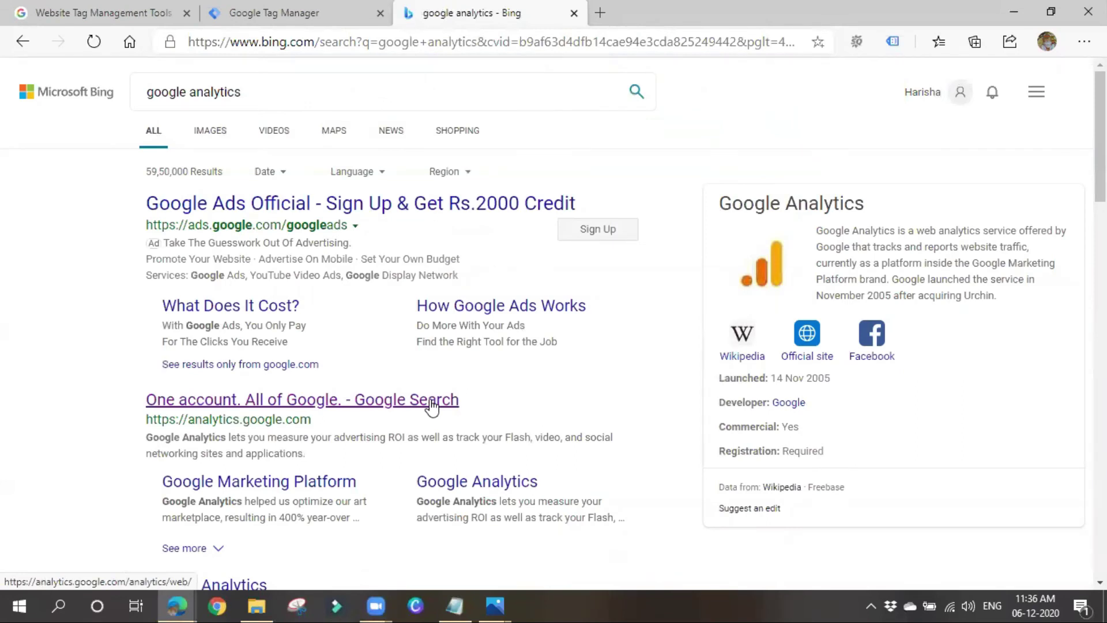
- Open the Google Ads Official search result and sign in to Google Ads
click(229, 208)
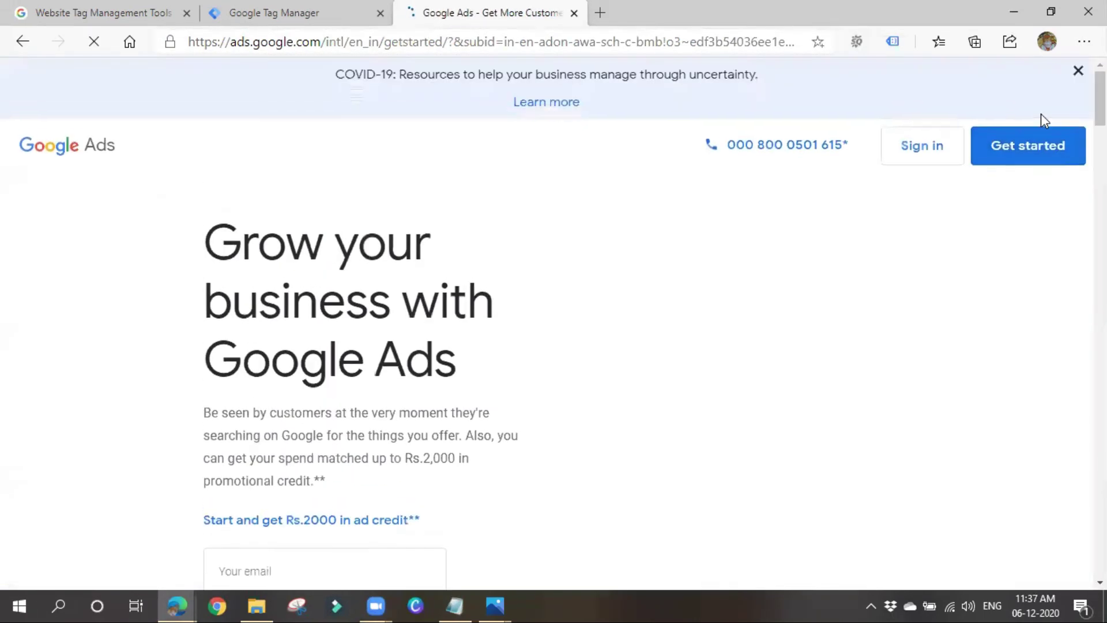
click(921, 150)
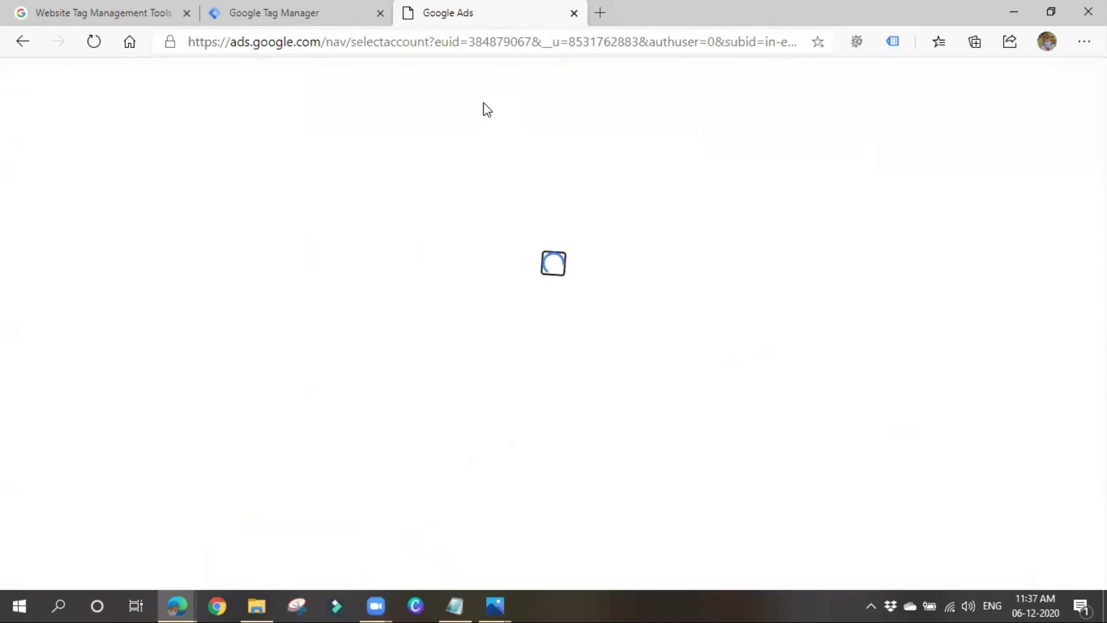
- Search the web again for "google analytics" and open Google Analytics from the analytics.google.com result
click(472, 51)
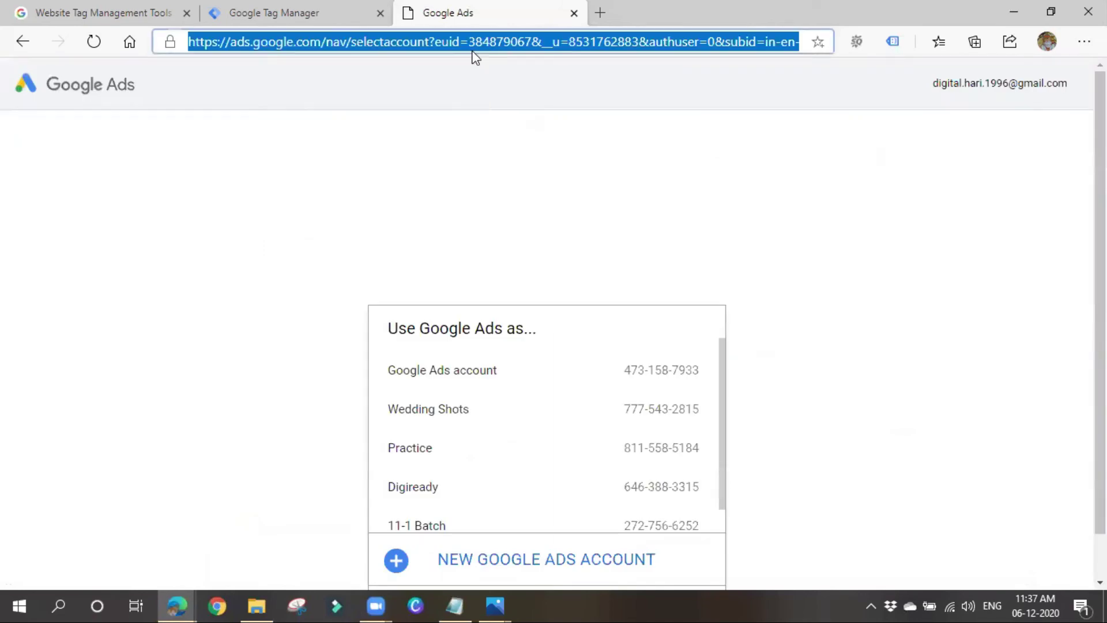
text(googl)
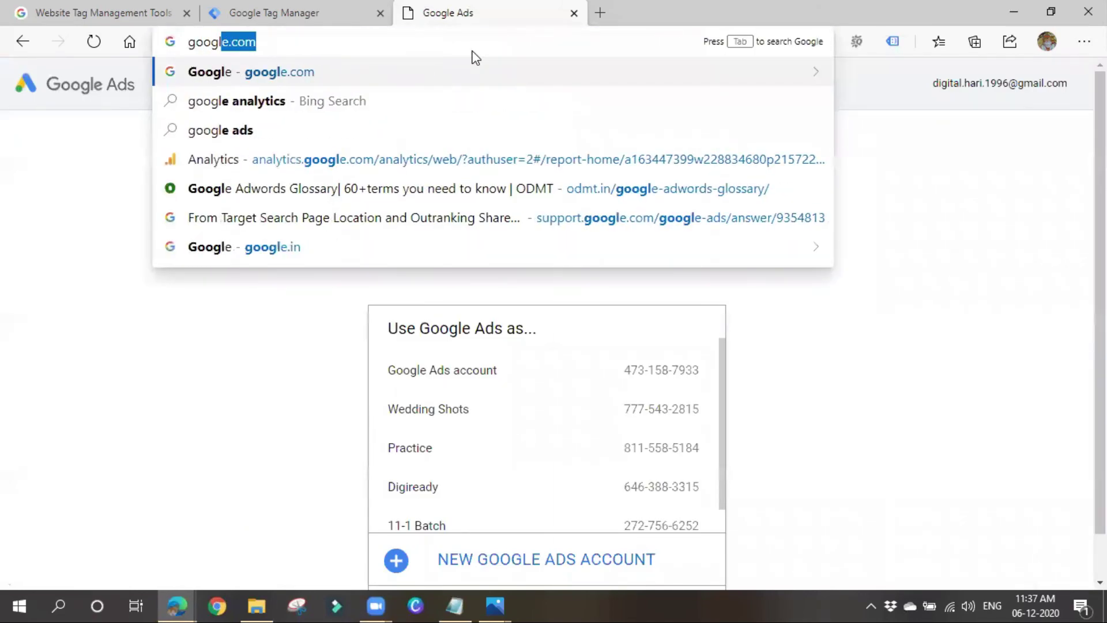
text(e analytics)
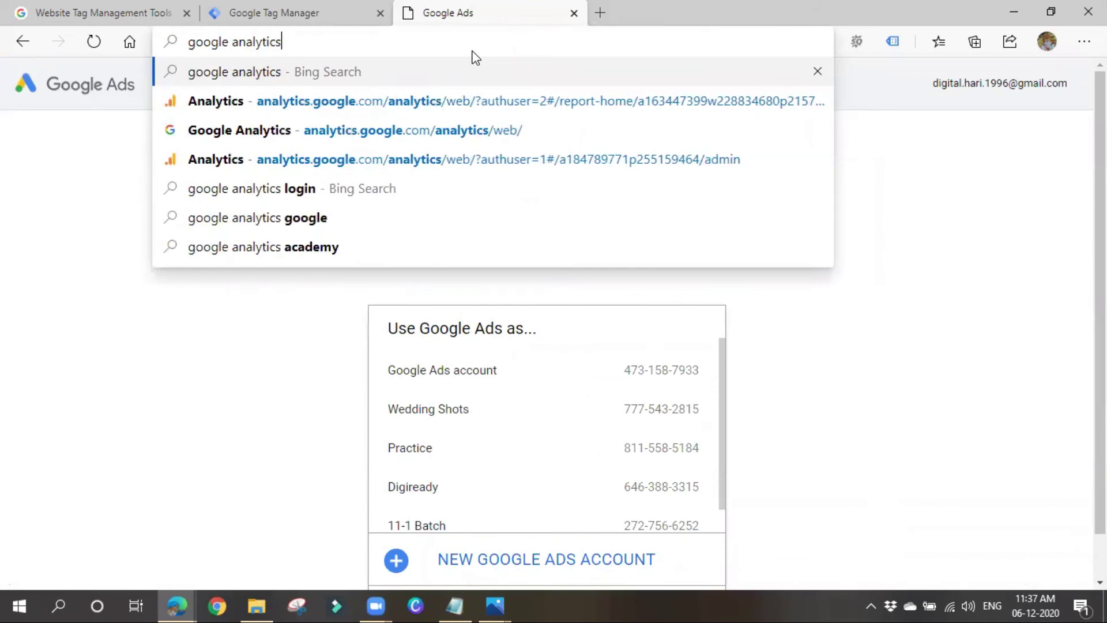
key(Return)
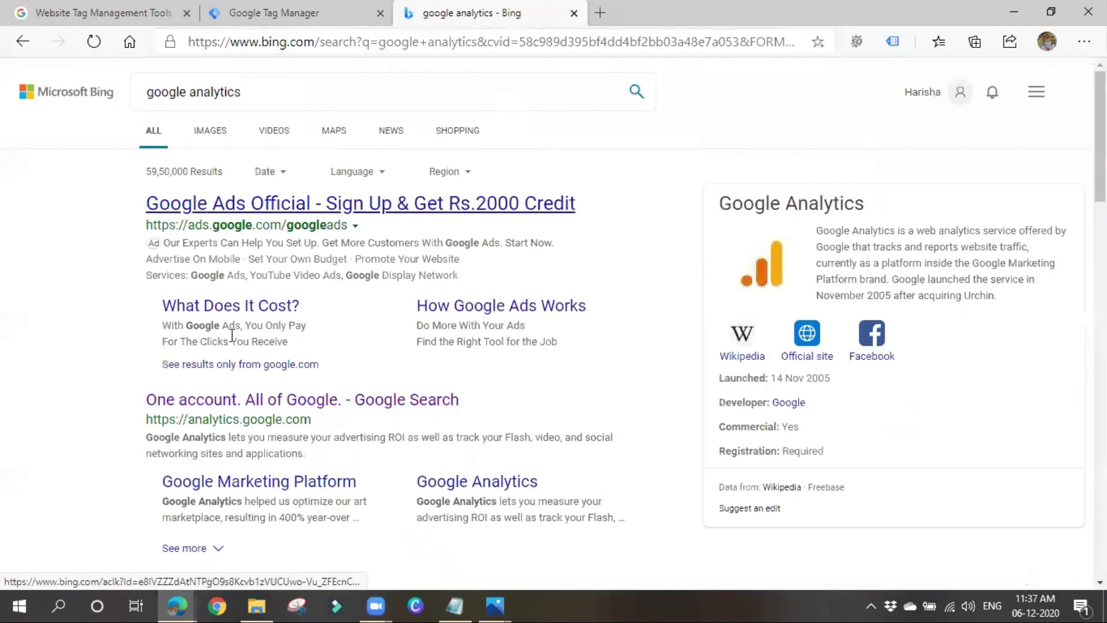
click(215, 399)
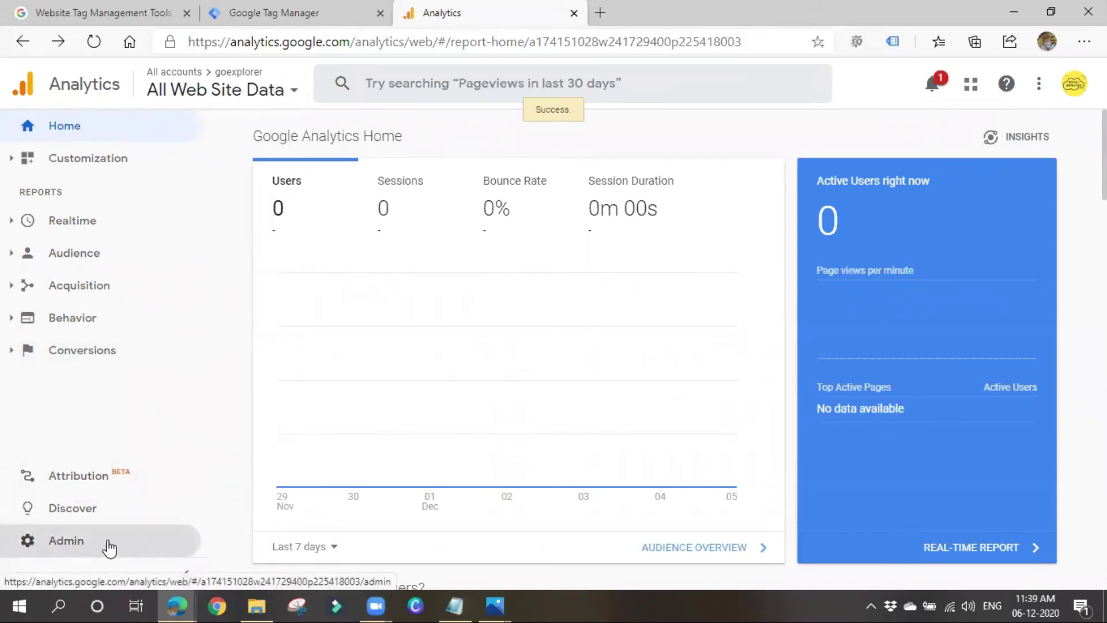
- Copy the Tracking ID from the goexplorer property's settings in Google Analytics and paste it into the new variable's Tracking ID in Tag Manager
click(46, 552)
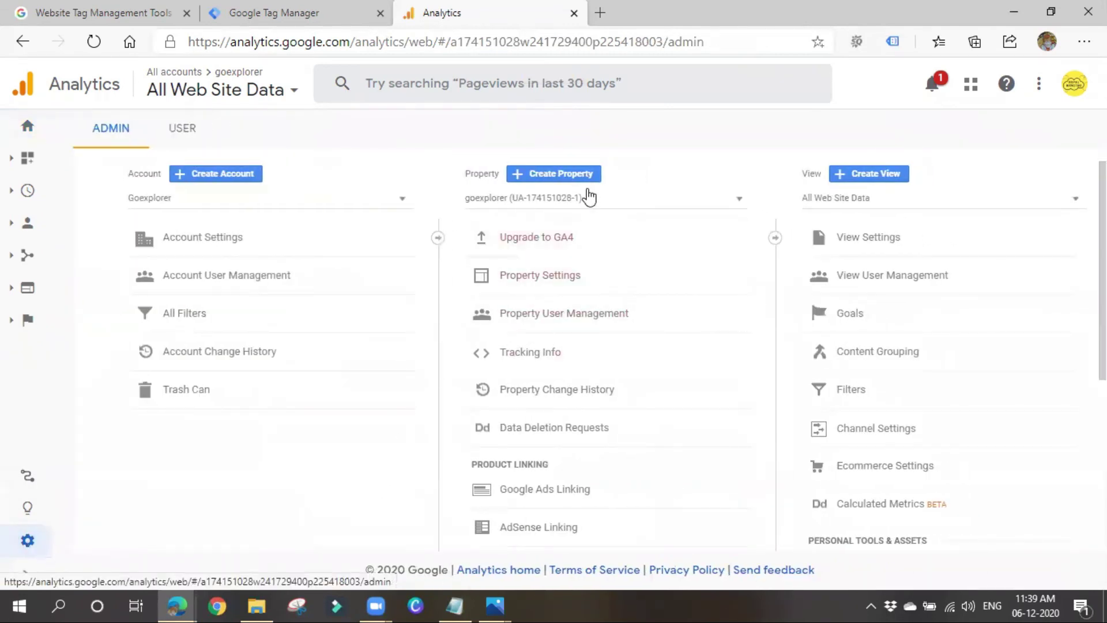
click(585, 276)
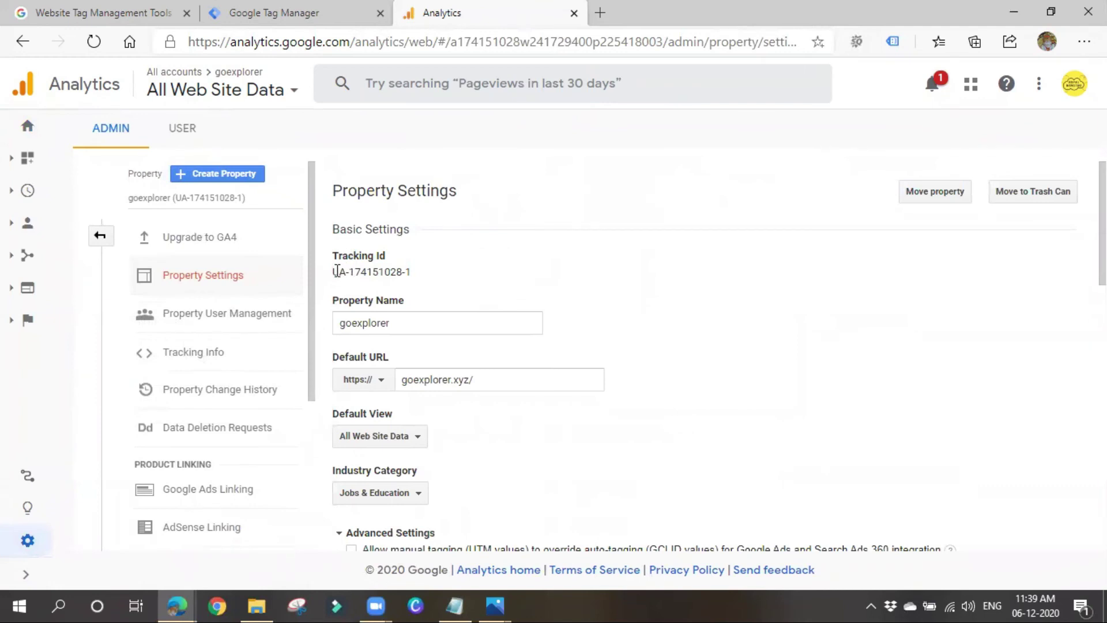
drag(334, 271, 447, 279)
key(ctrl+c)
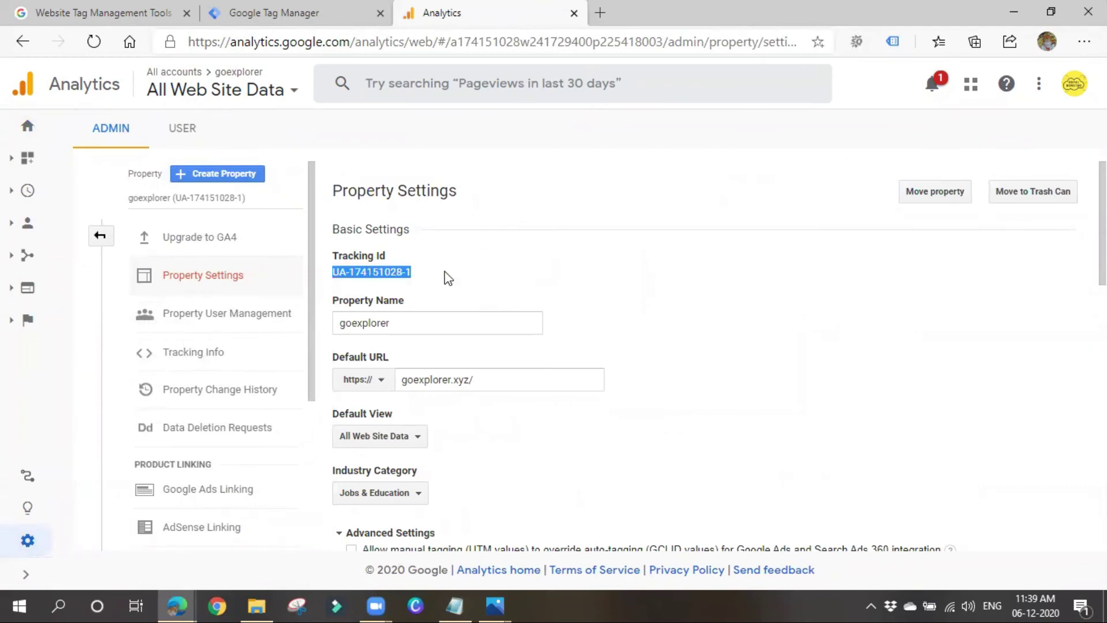
click(275, 13)
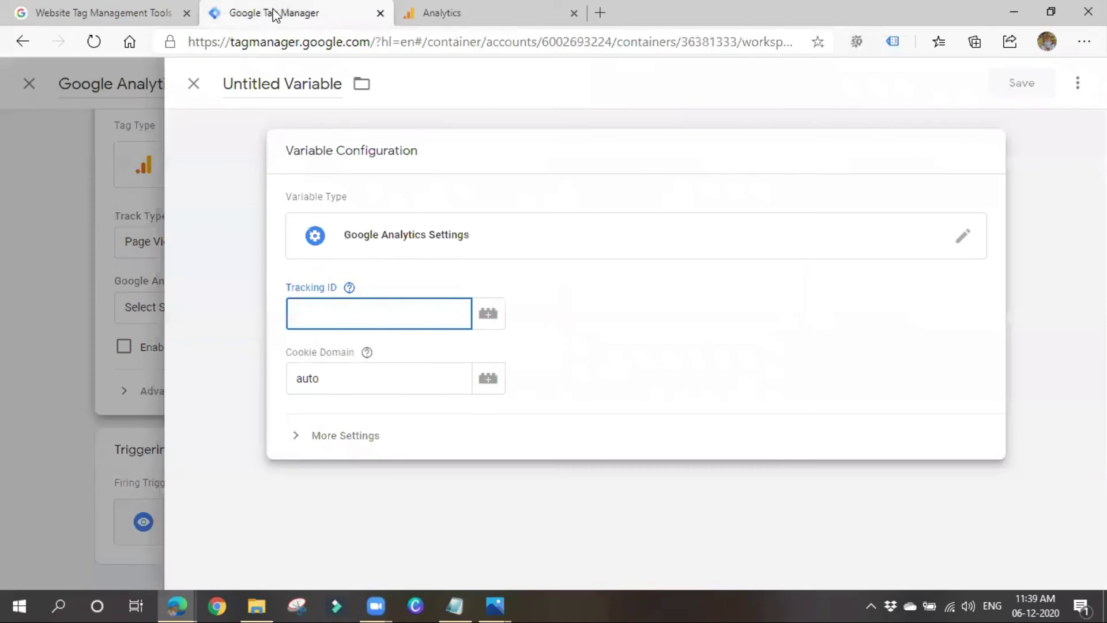
key(ctrl+v)
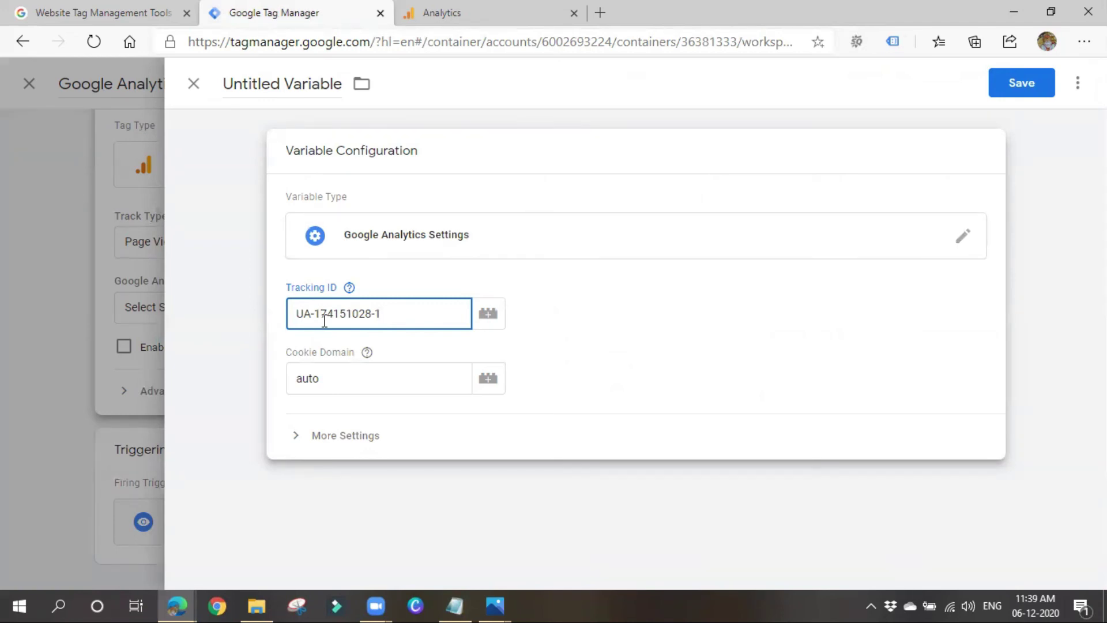
- Name the settings variable "Google Analytics Variable" and save it
click(284, 86)
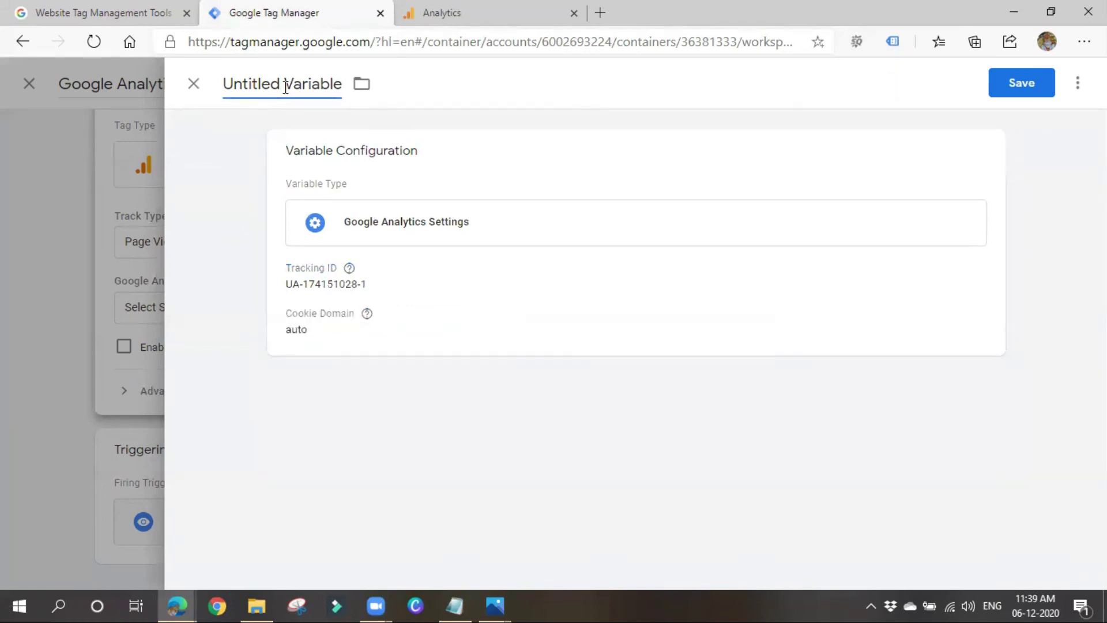
key(BackSpace)
key(BackSpace)
key(BackSpace)
key(BackSpace)
key(BackSpace)
key(BackSpace)
key(BackSpace)
key(BackSpace)
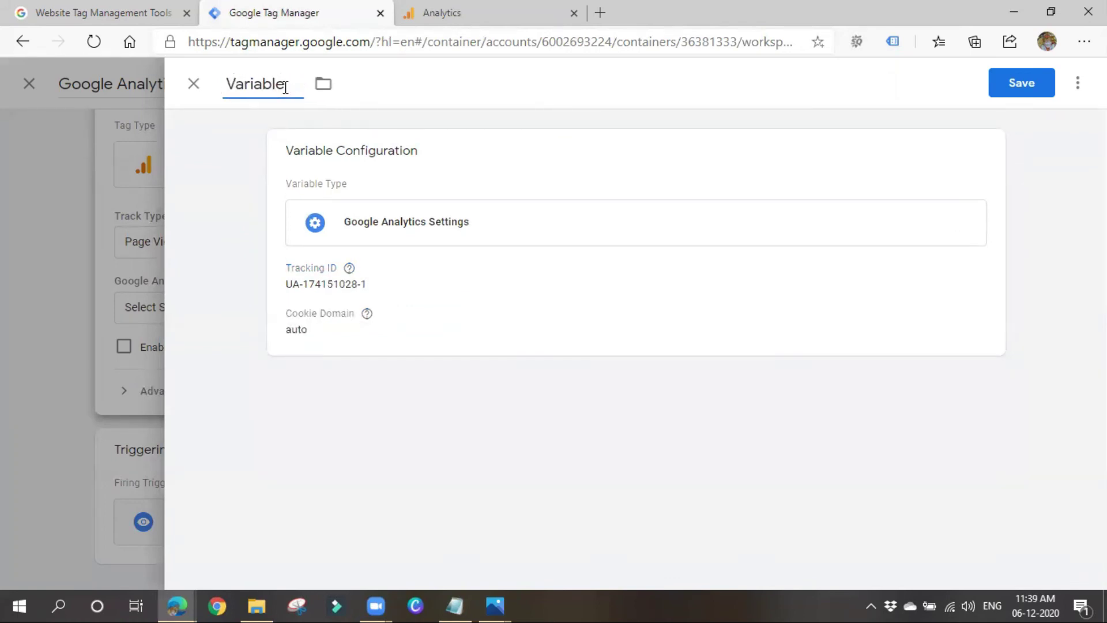
text(Anal)
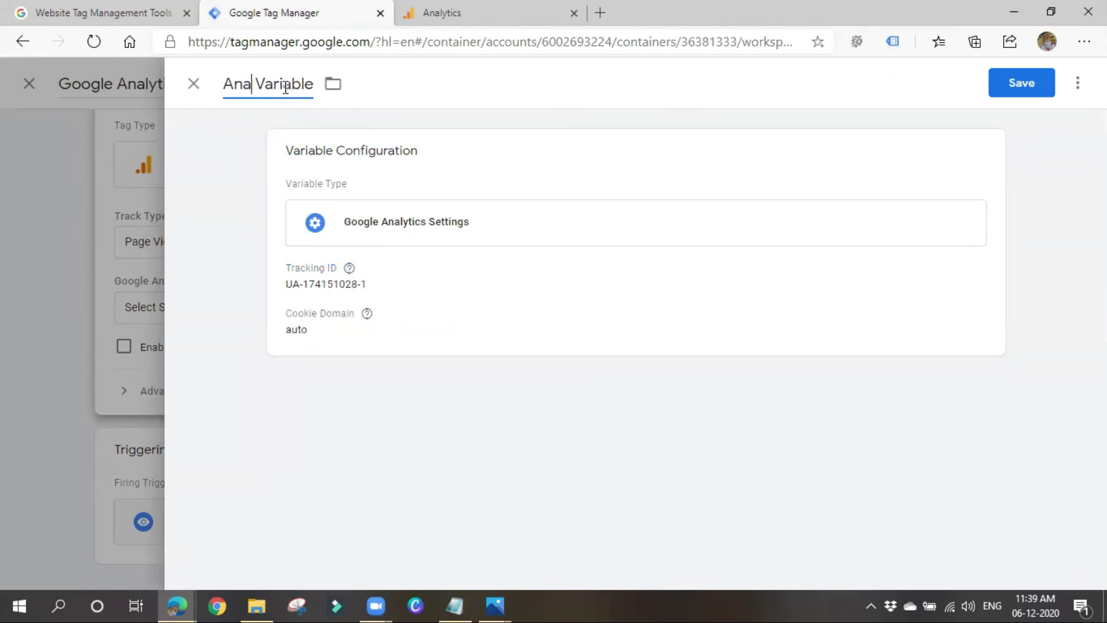
text(yti)
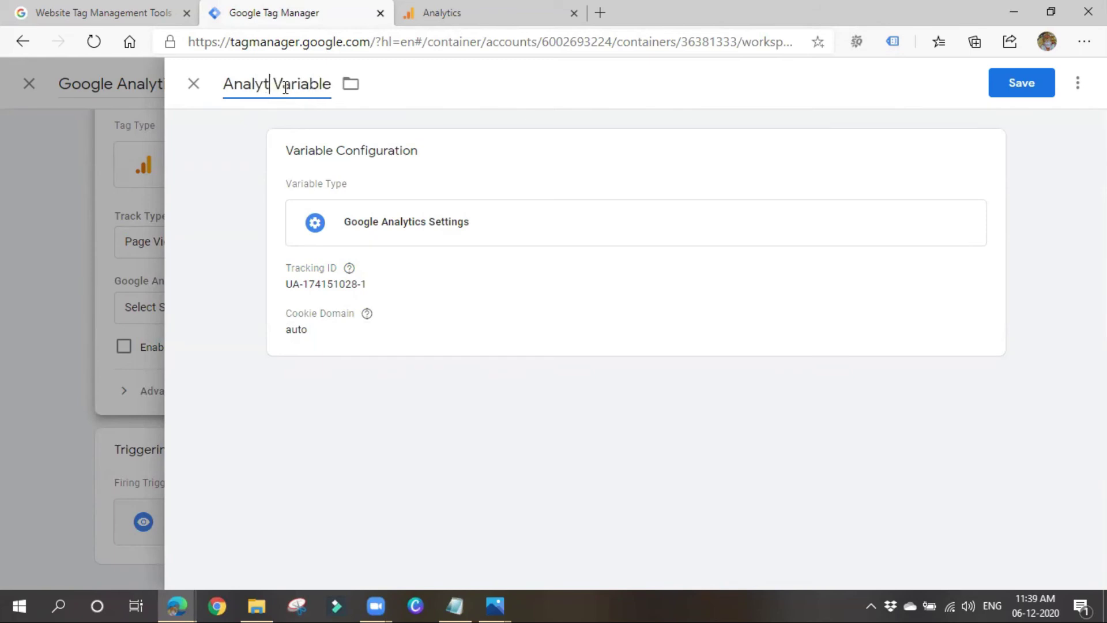
text(cs)
text(Google)
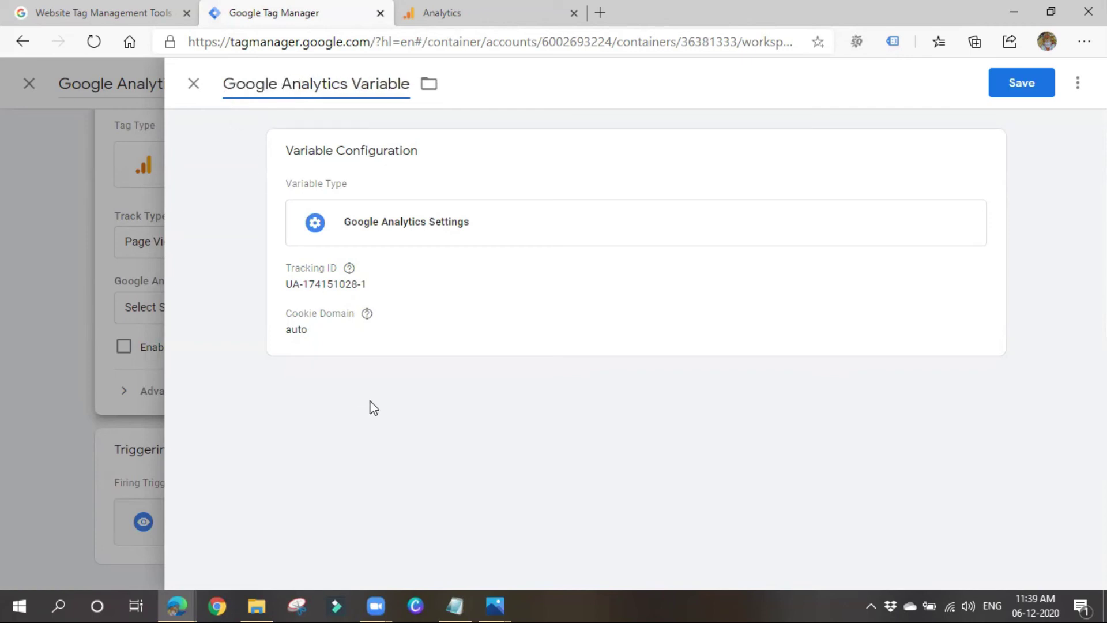
click(1030, 86)
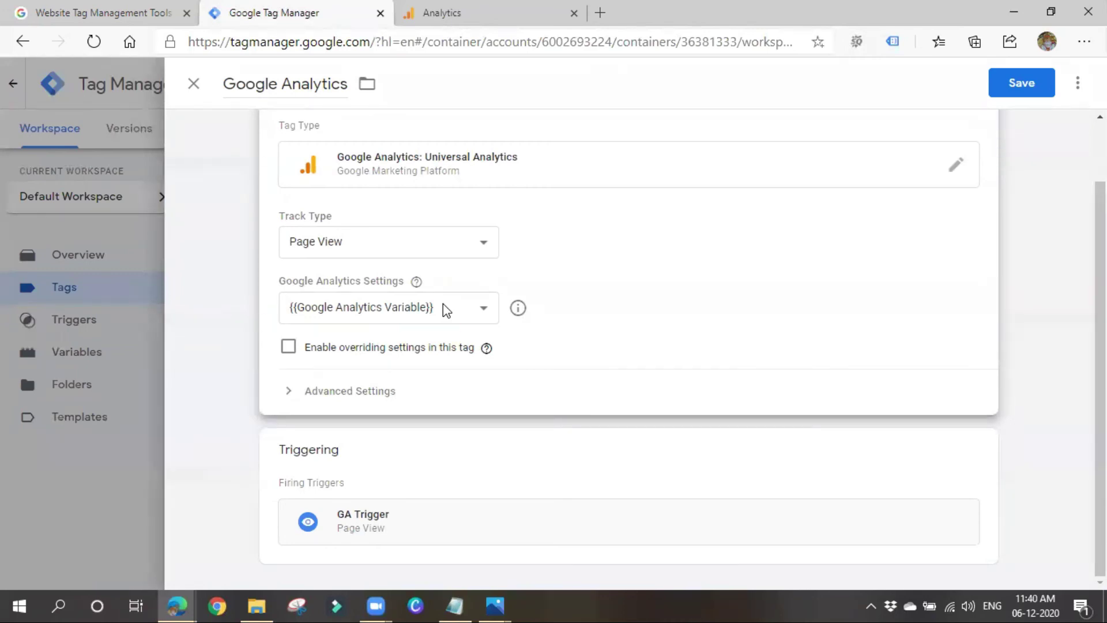
- Close the Google Analytics tag, reload the workspace, and publish its changes while skipping the version name and description
click(193, 83)
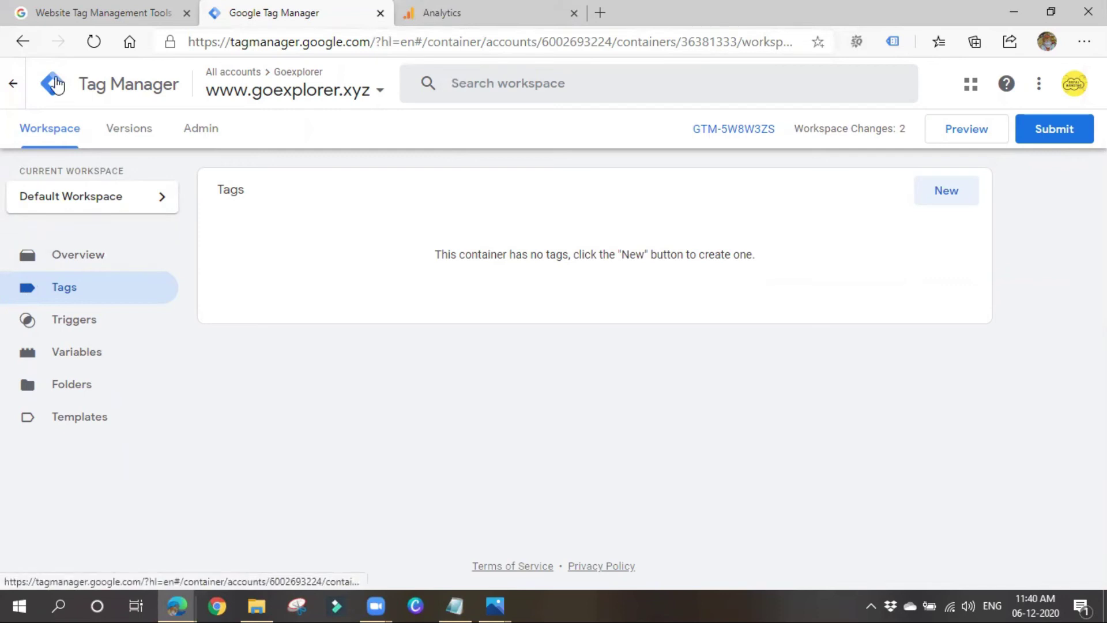
click(93, 42)
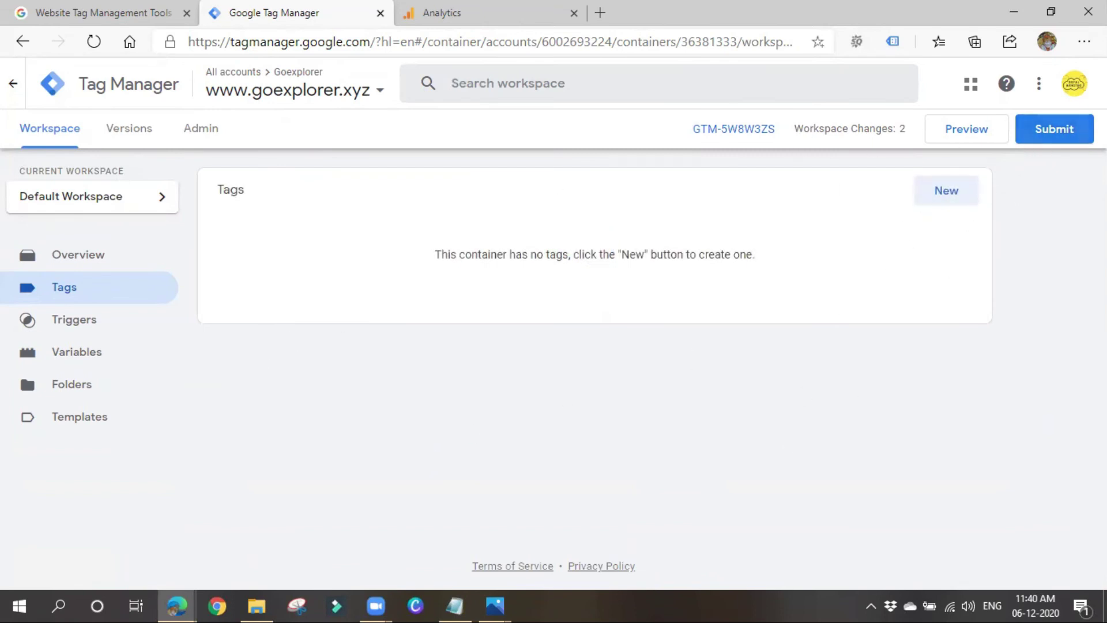
click(1054, 129)
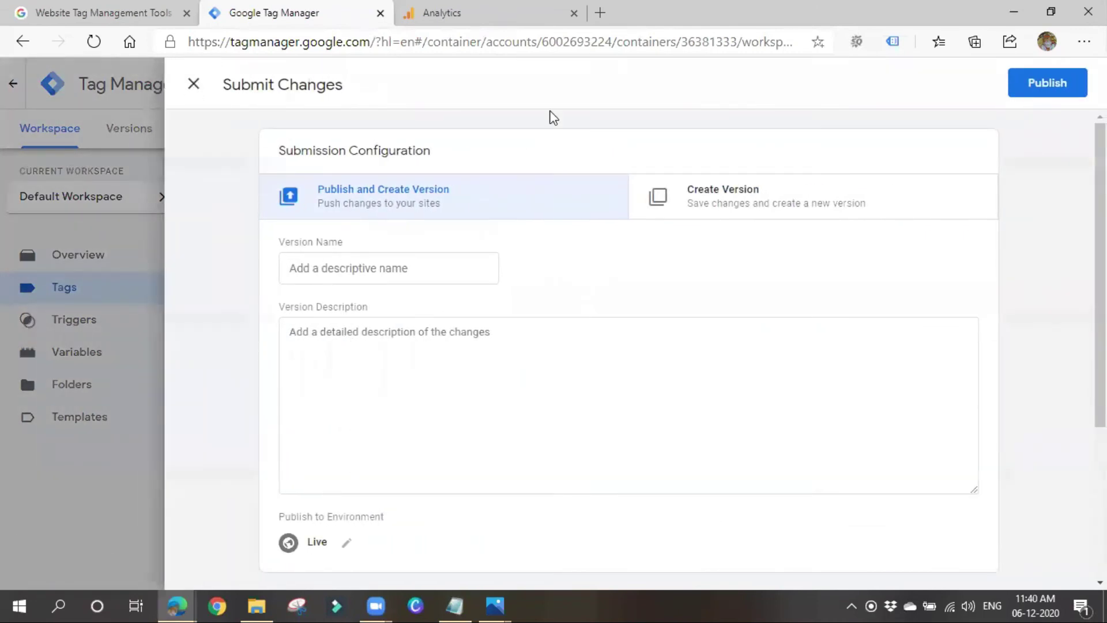
click(1055, 90)
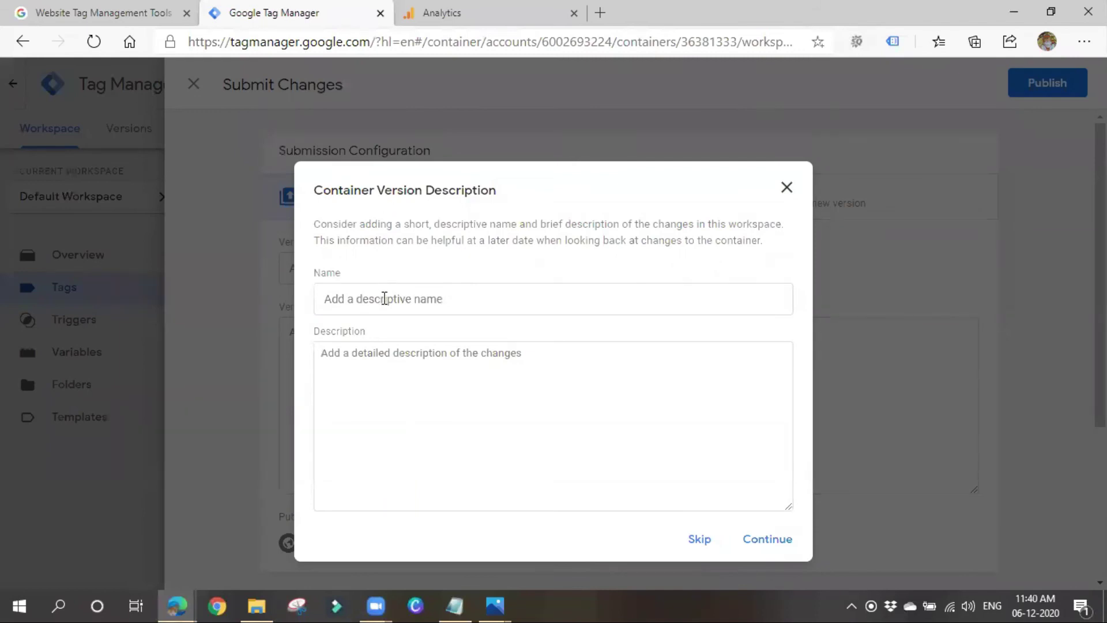
click(709, 544)
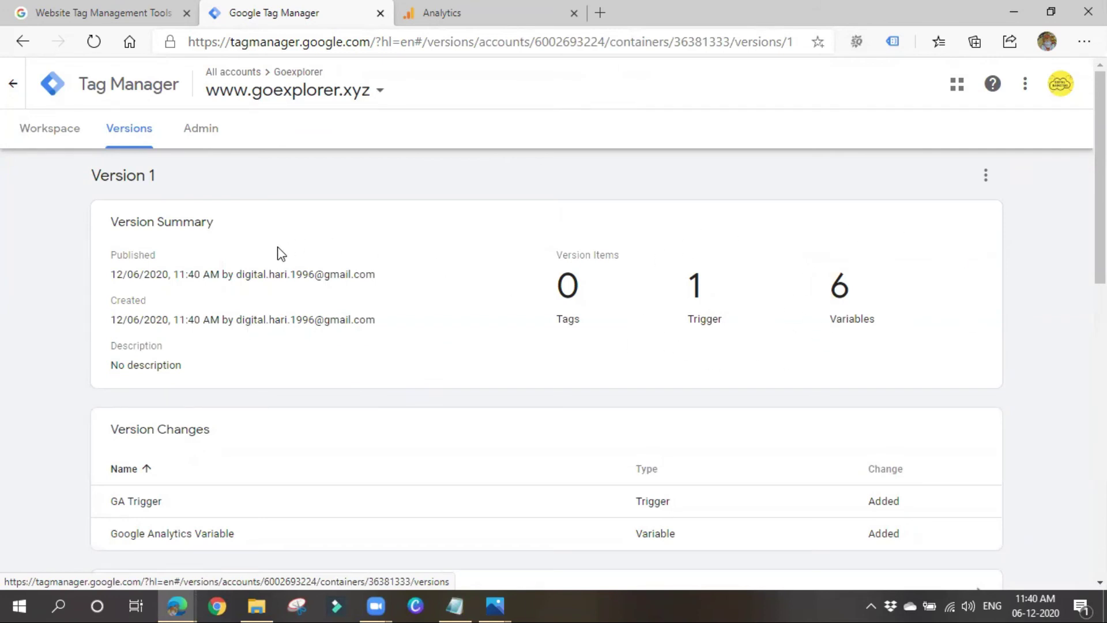
- Examine the published version's tags, triggers and variables, and return to the workspace overview
scroll(259, 277, down, 4)
scroll(248, 294, down, 5)
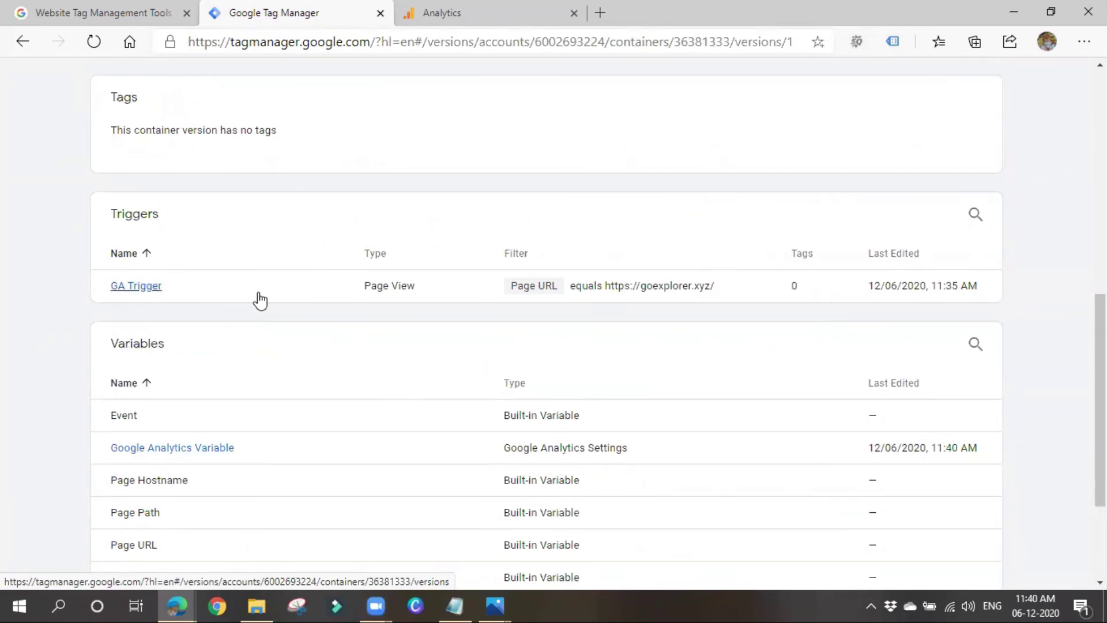
scroll(406, 304, up, 4)
scroll(405, 304, up, 6)
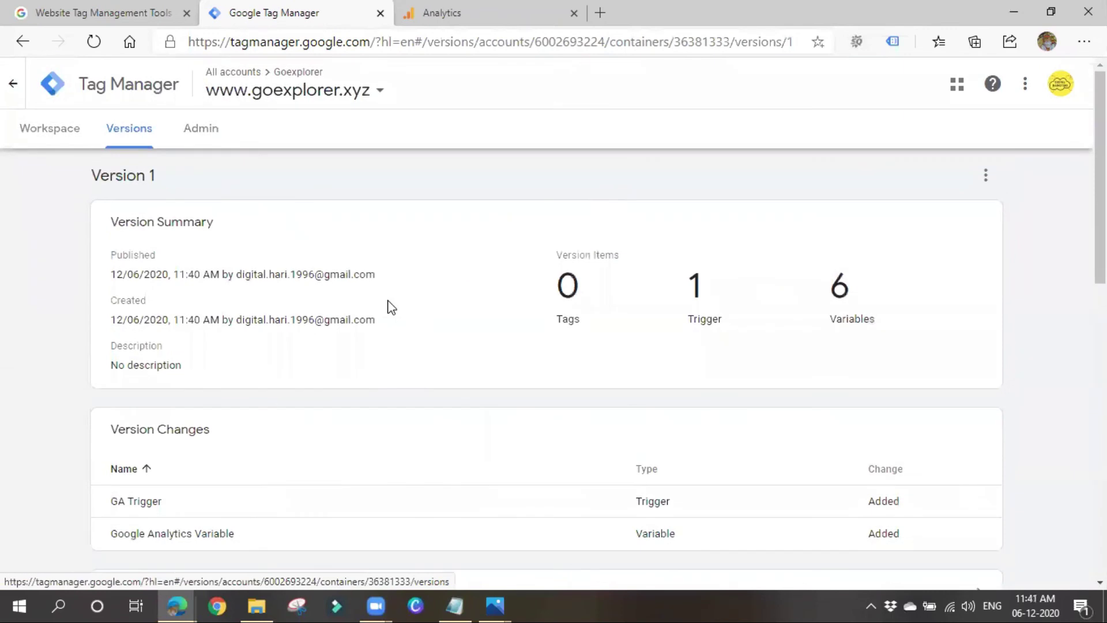
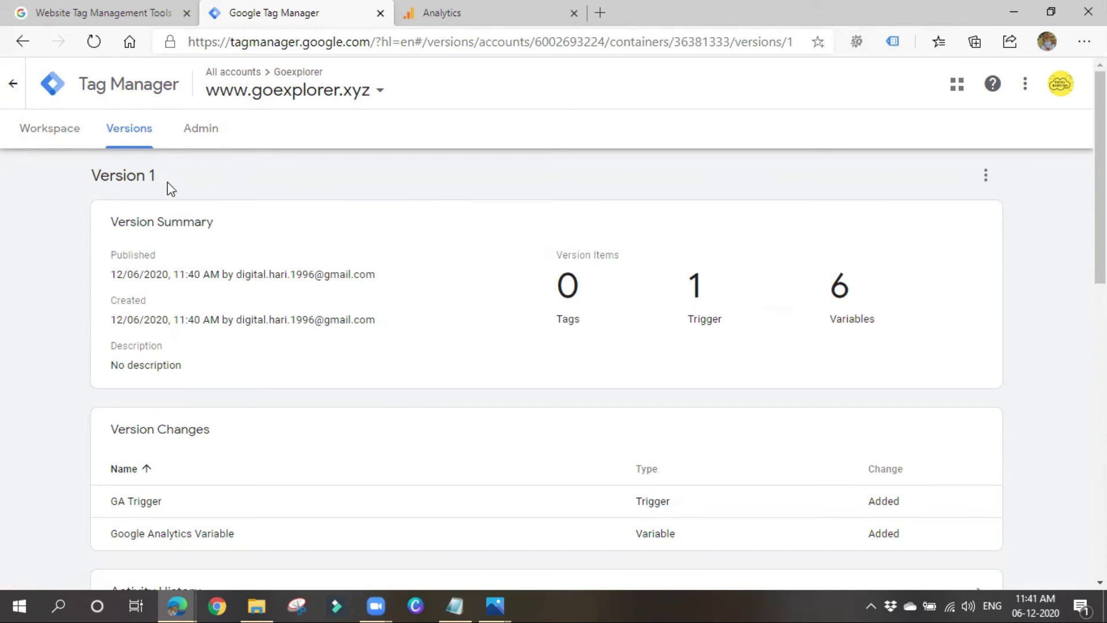
click(23, 145)
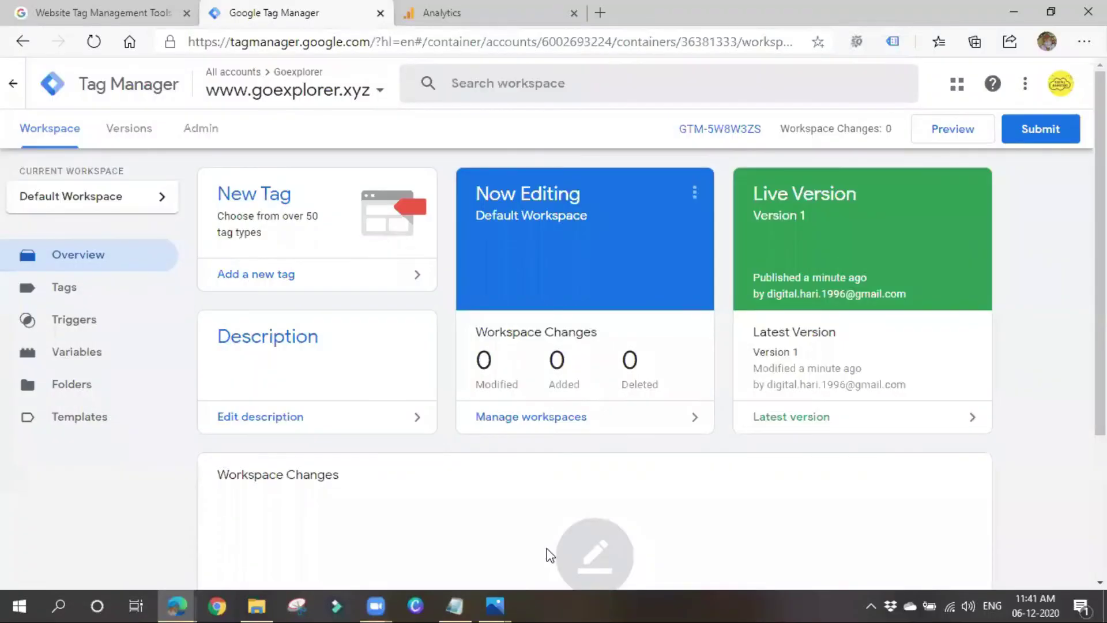
click(958, 148)
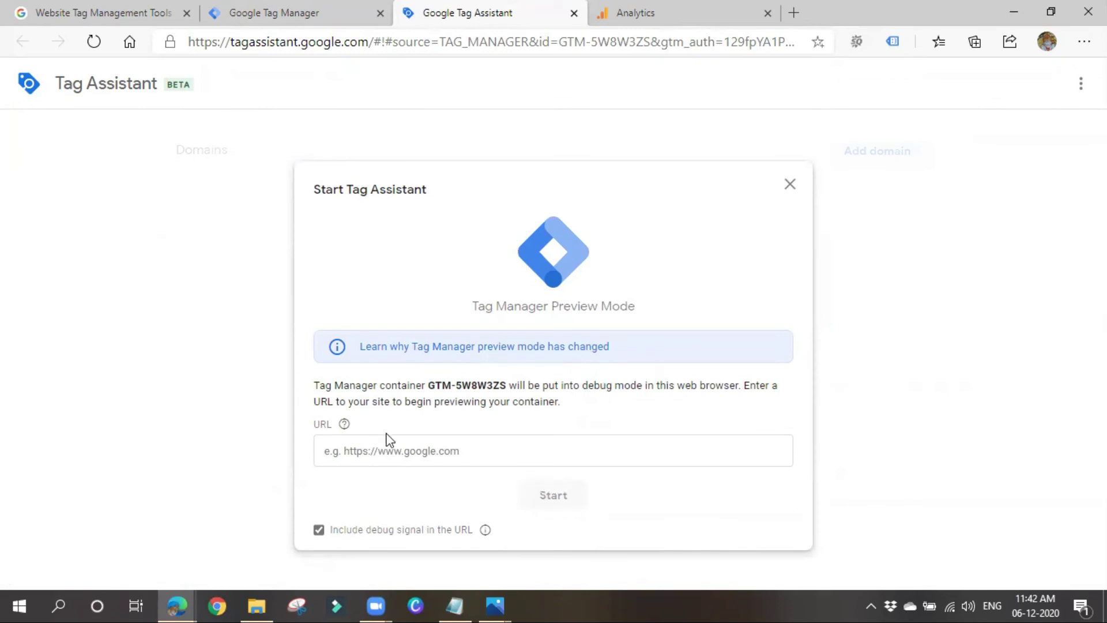
drag(425, 392, 555, 398)
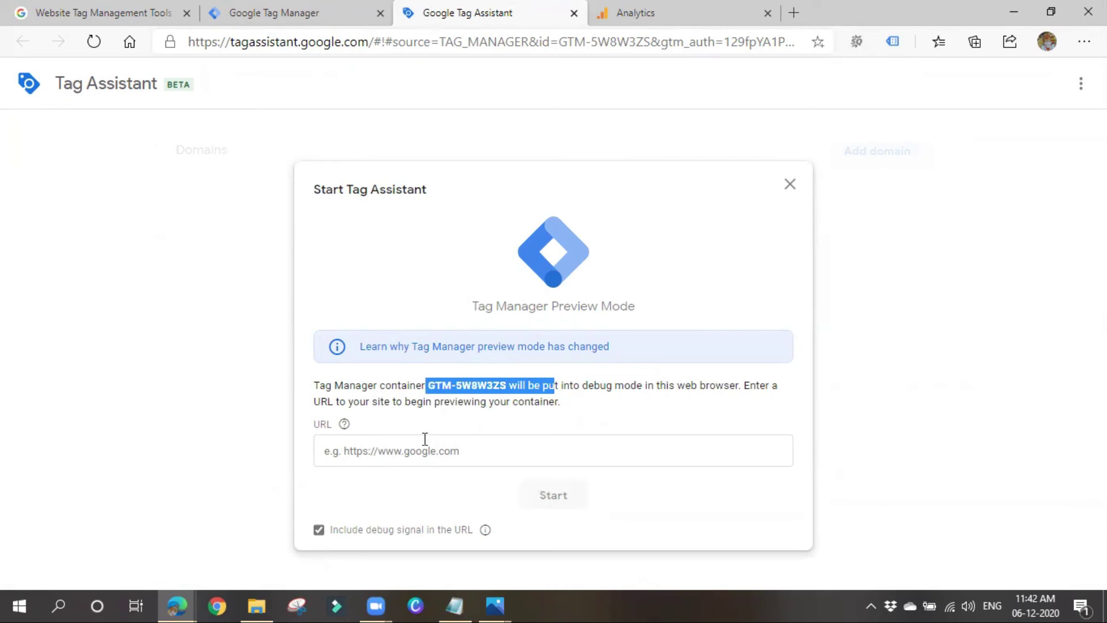
click(462, 456)
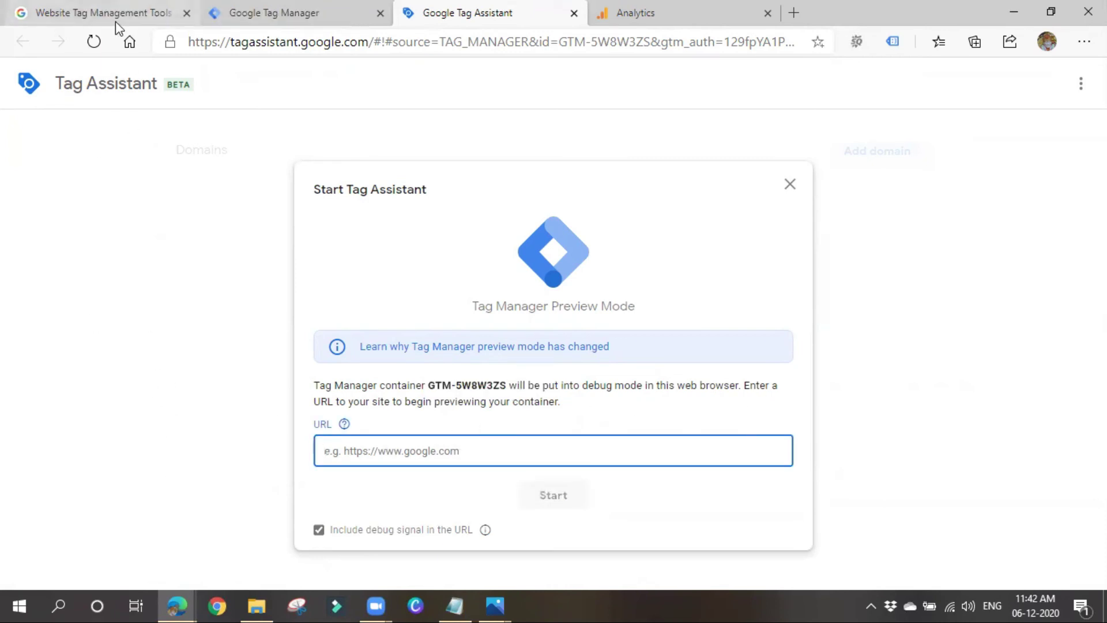
mouse_move(173, 602)
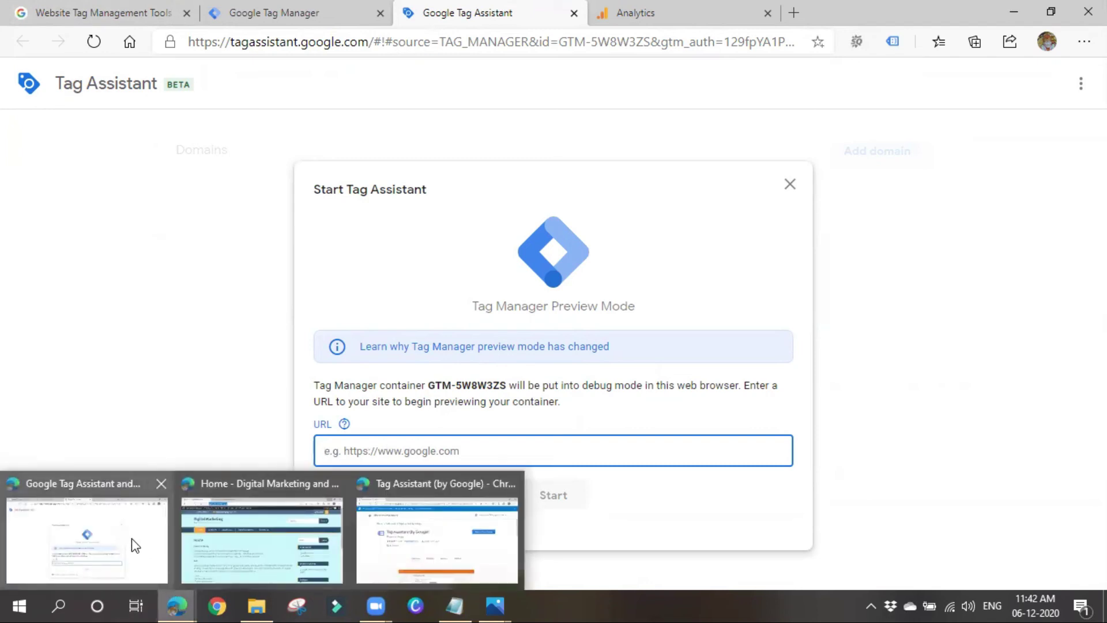
click(190, 541)
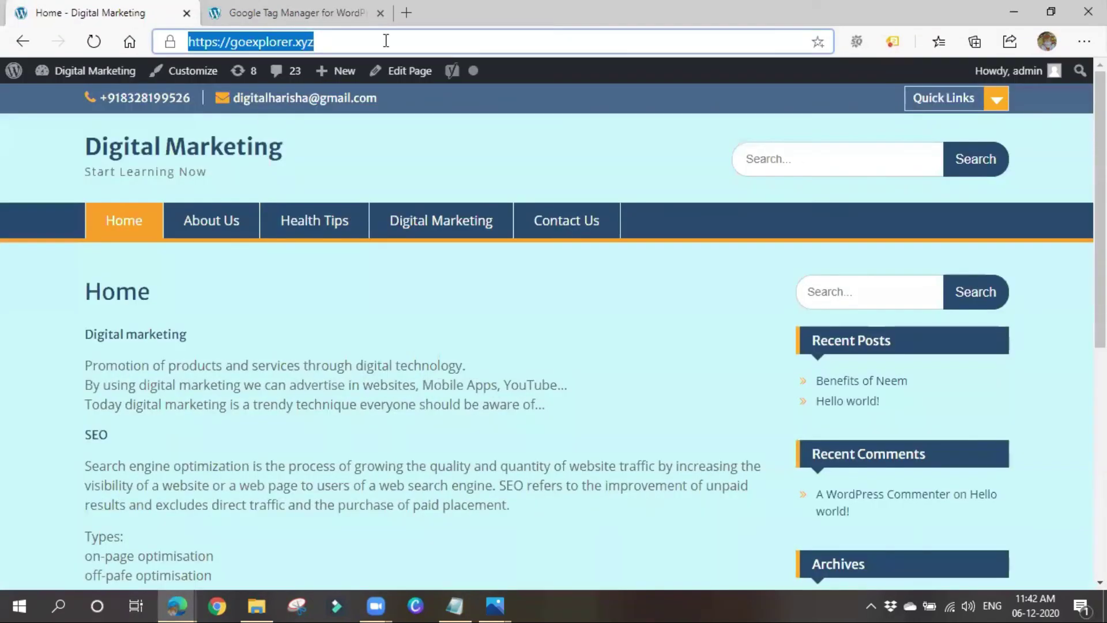
click(1013, 12)
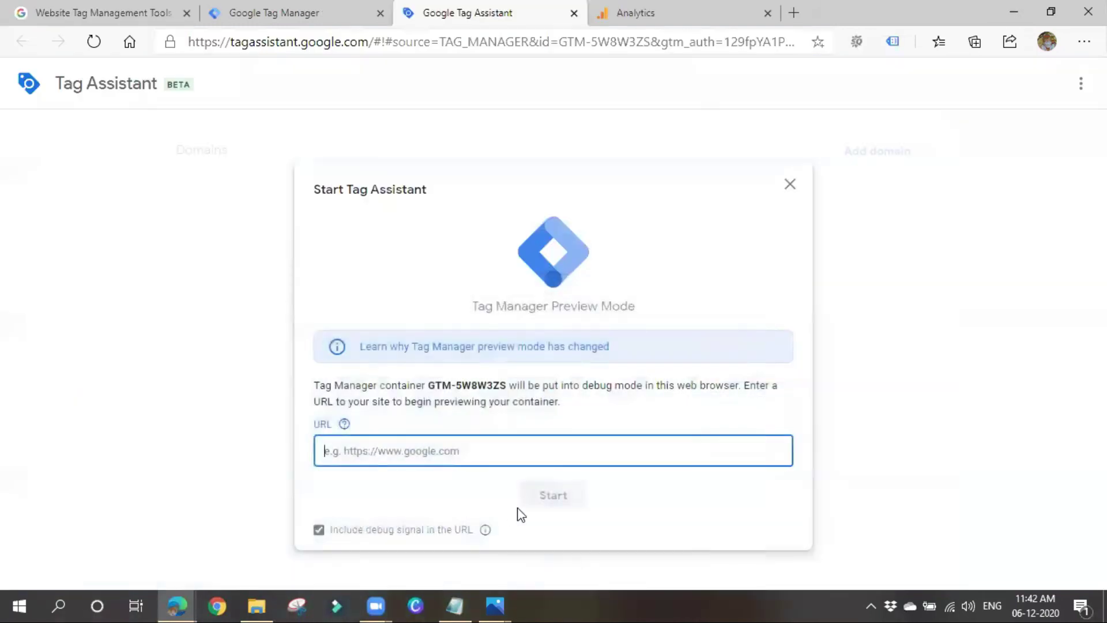
text(https://goexplorer.xyz/)
click(554, 496)
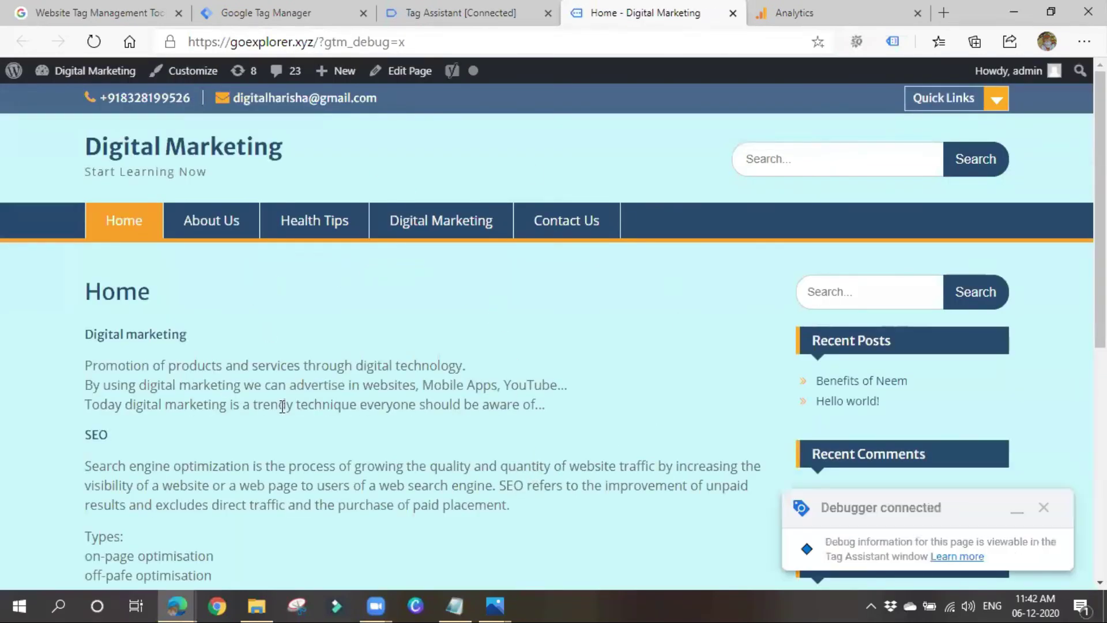
- Browse the Health Tips category and the About Us page of the site opened in debug mode
click(287, 225)
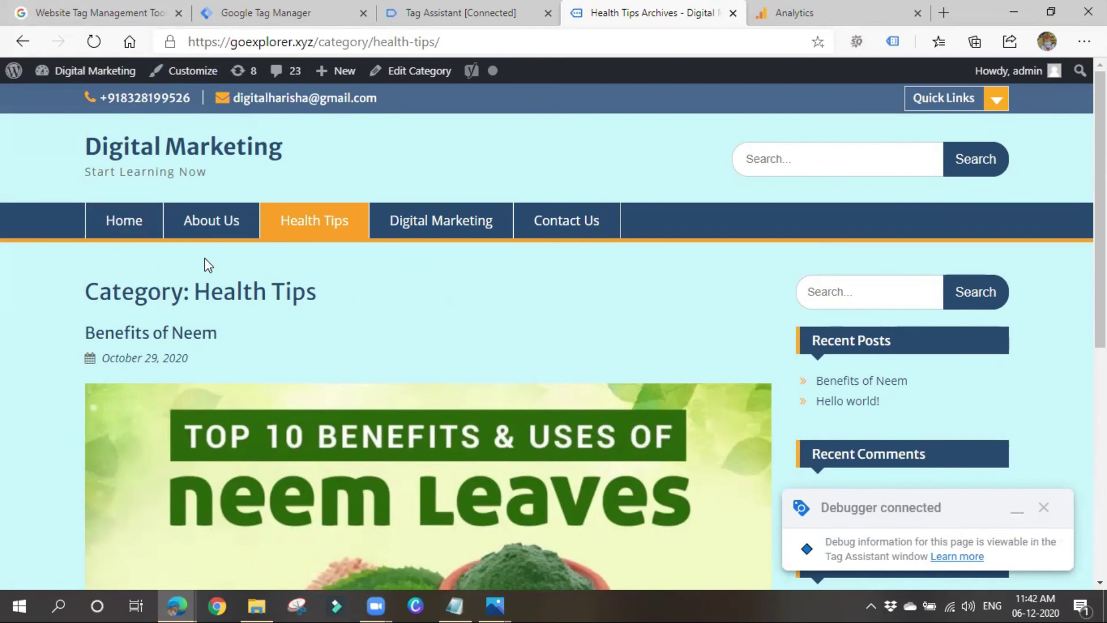
scroll(328, 444, down, 5)
scroll(328, 444, down, 2)
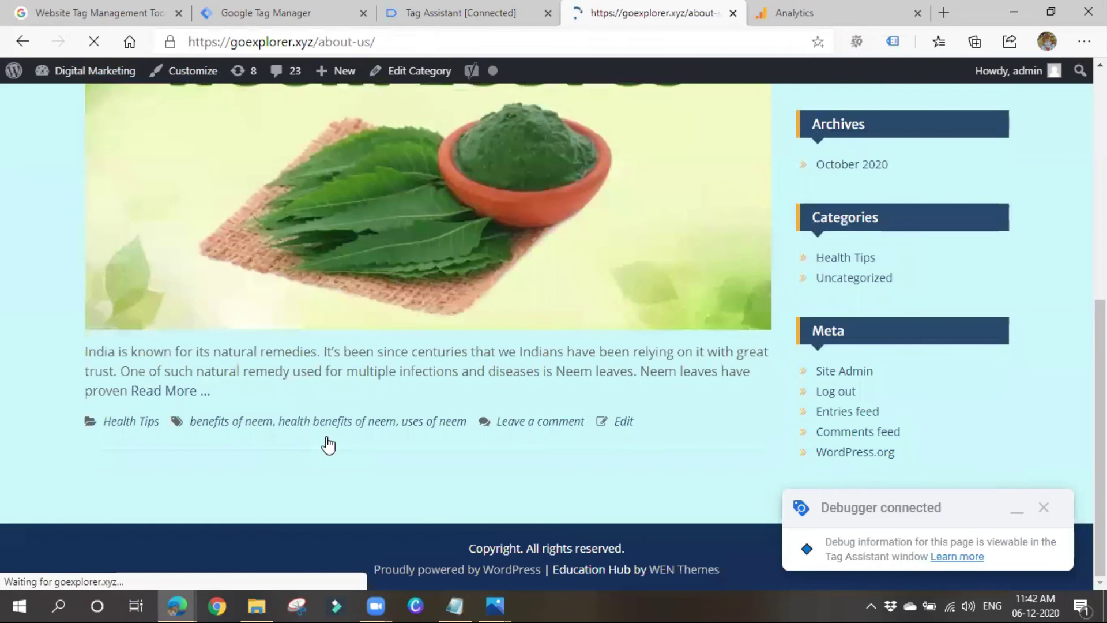
scroll(326, 443, down, 2)
scroll(326, 438, down, 20)
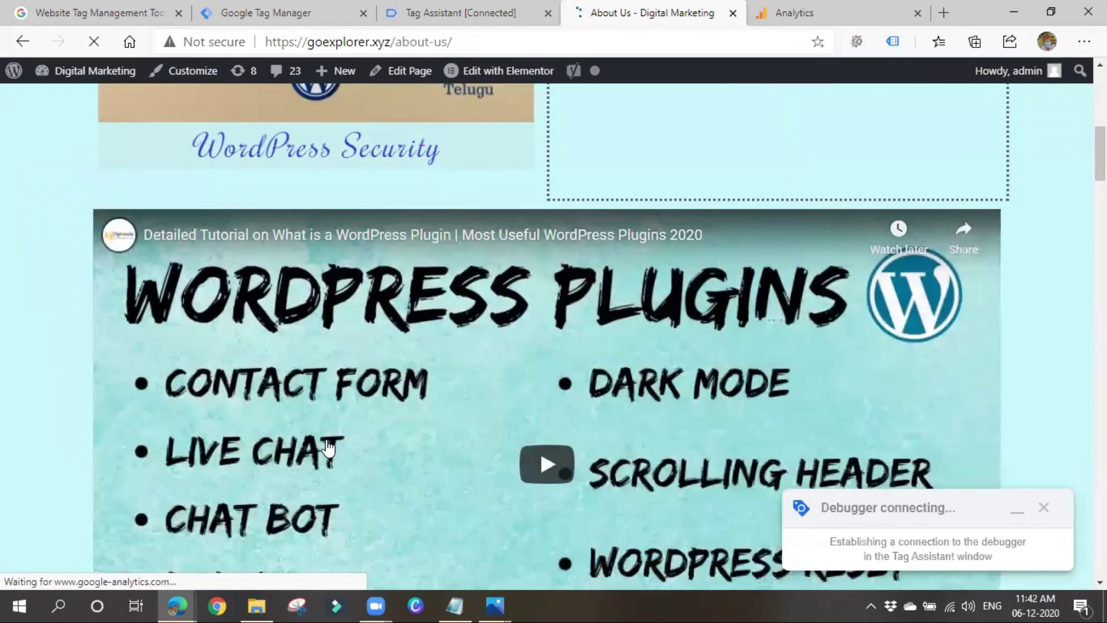
- Open the site's Home page in the debugged window, and examine the events recorded for the visited pages in Tag Assistant
scroll(295, 438, up, 5)
scroll(295, 437, up, 20)
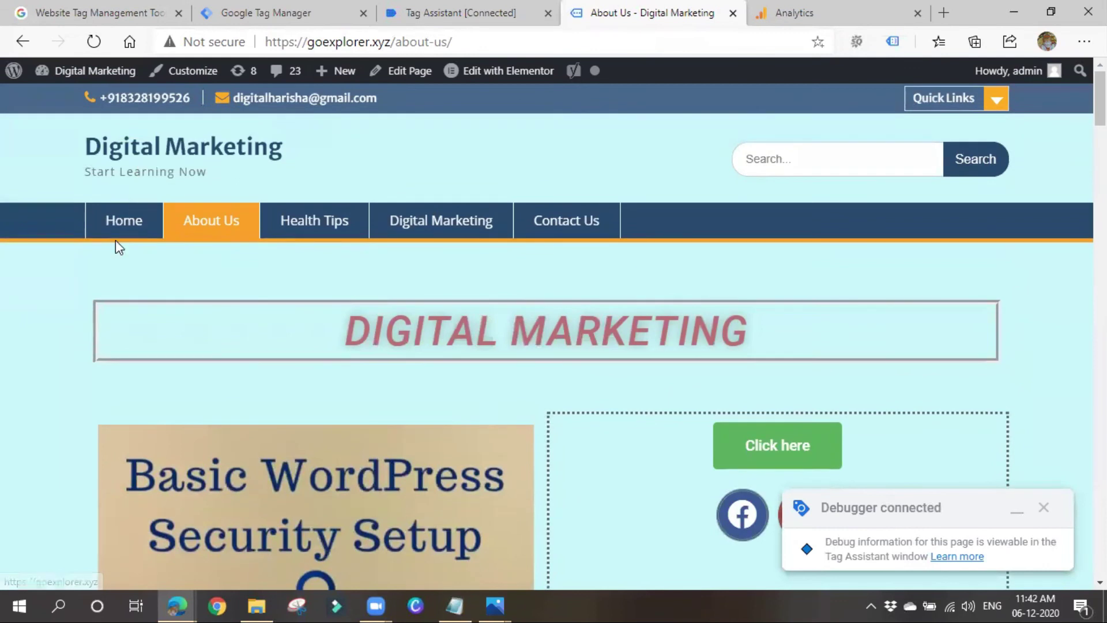
click(120, 231)
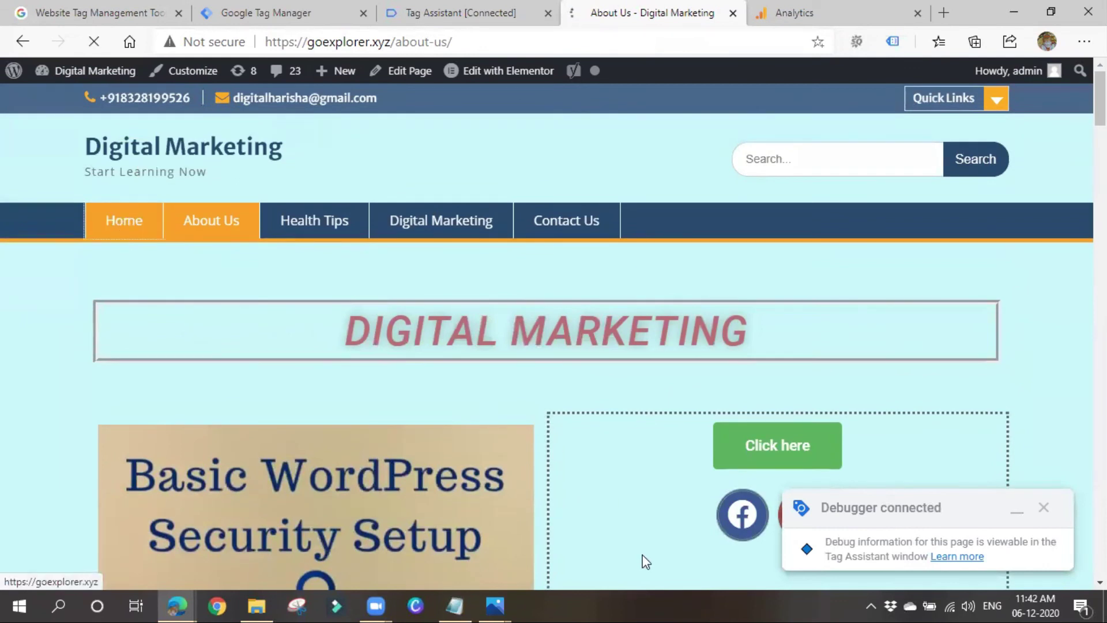
click(466, 6)
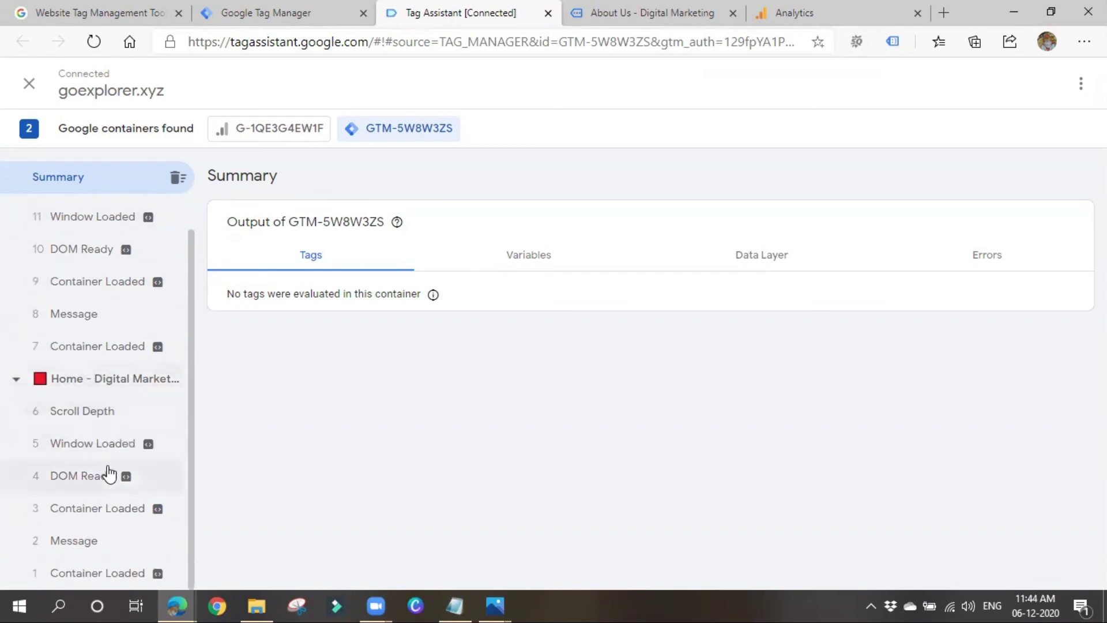
mouse_move(152, 451)
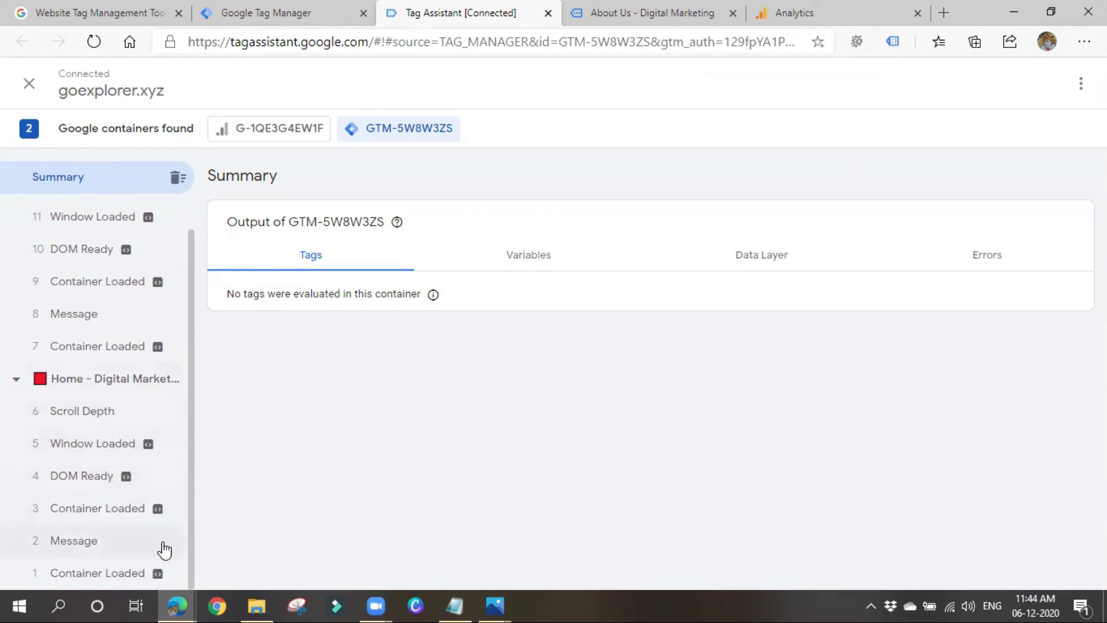
scroll(121, 496, up, 1)
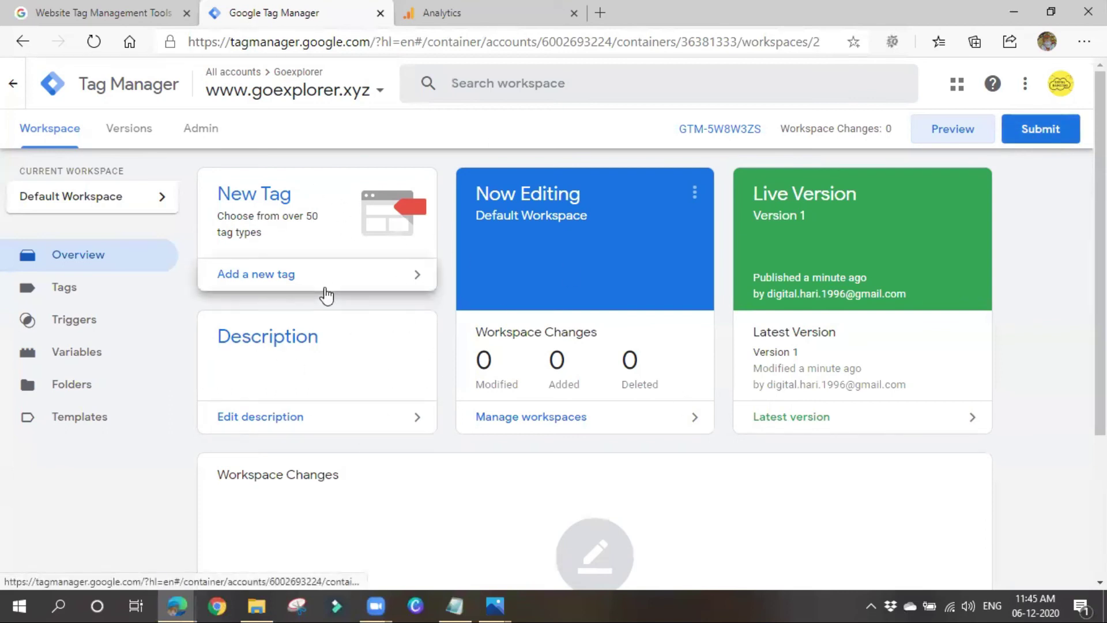
- Try to publish the workspace from the Submit Changes form, and close the form
click(1059, 136)
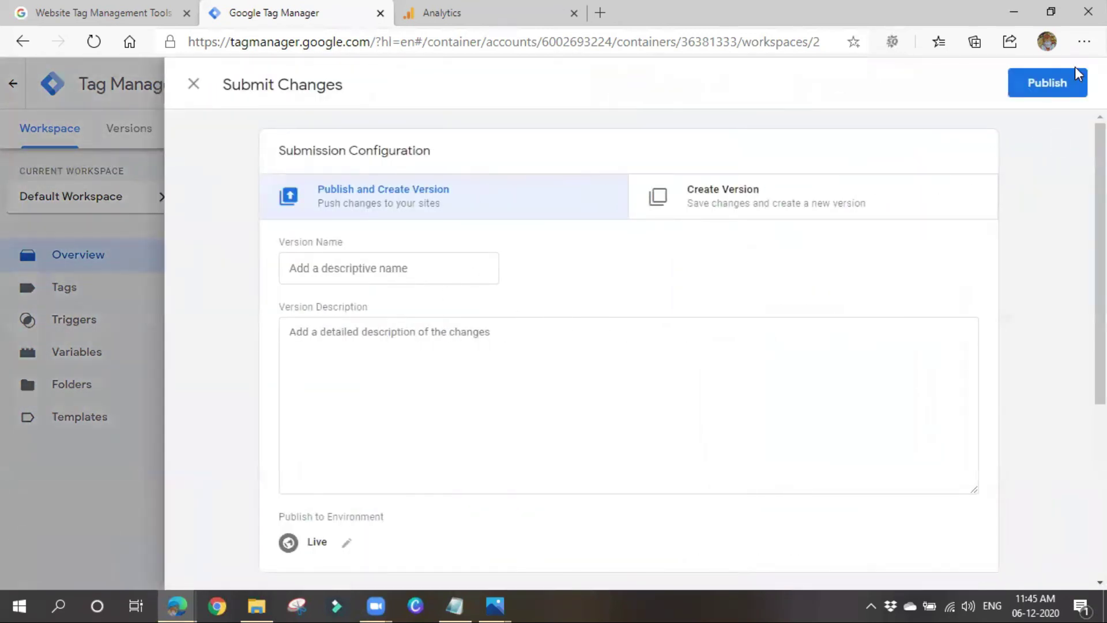
click(1076, 76)
click(787, 190)
click(196, 85)
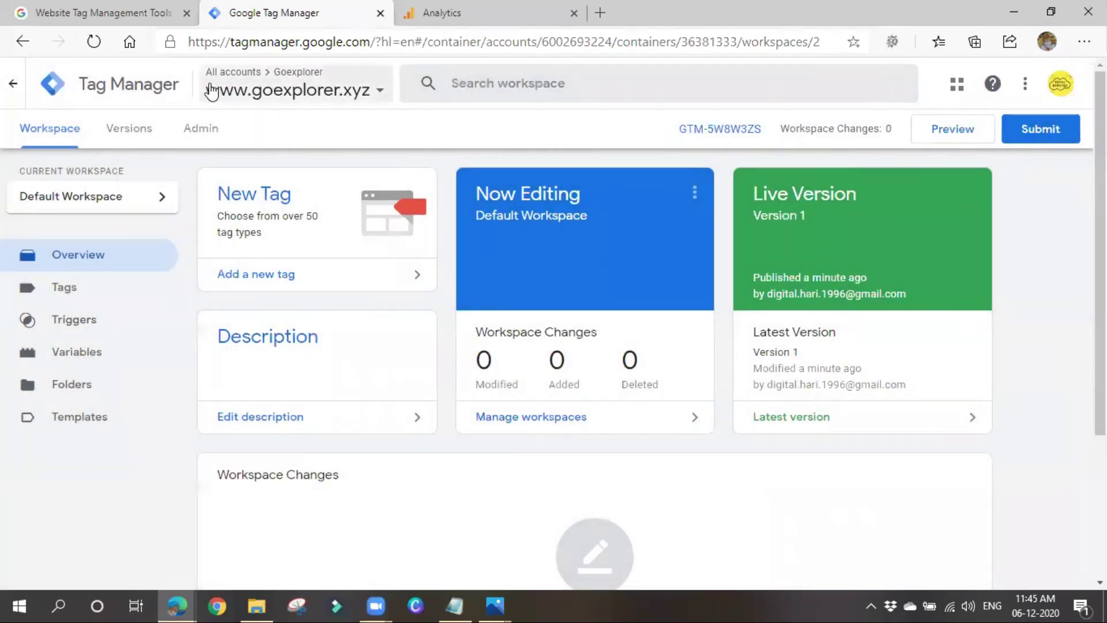
- Start a new tag in the container's tag list and name it fb Tag
click(56, 299)
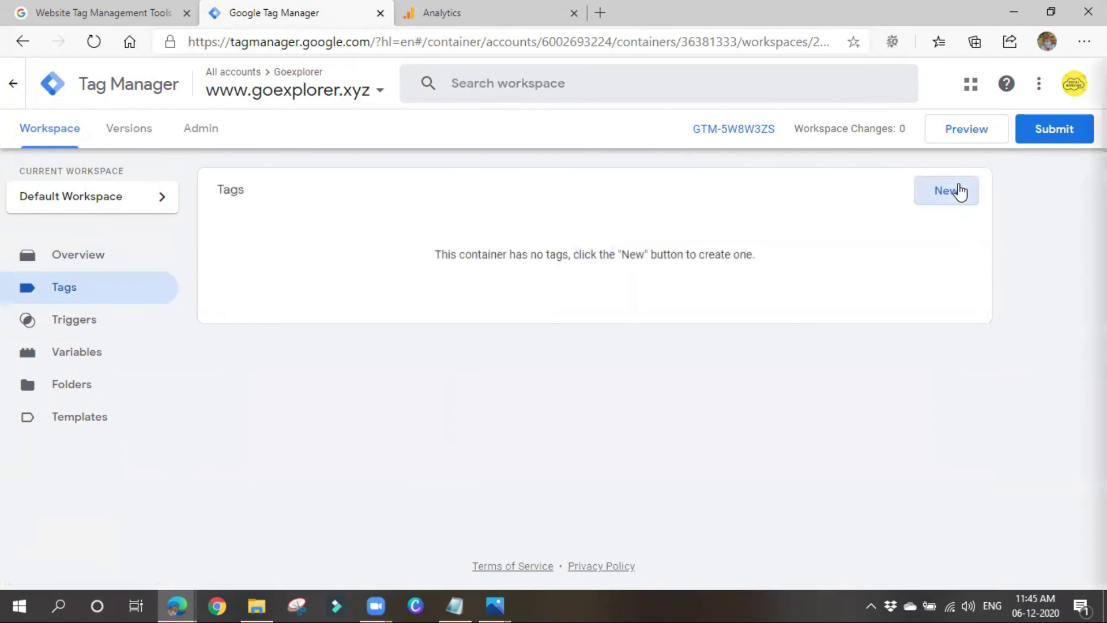
click(958, 191)
click(290, 85)
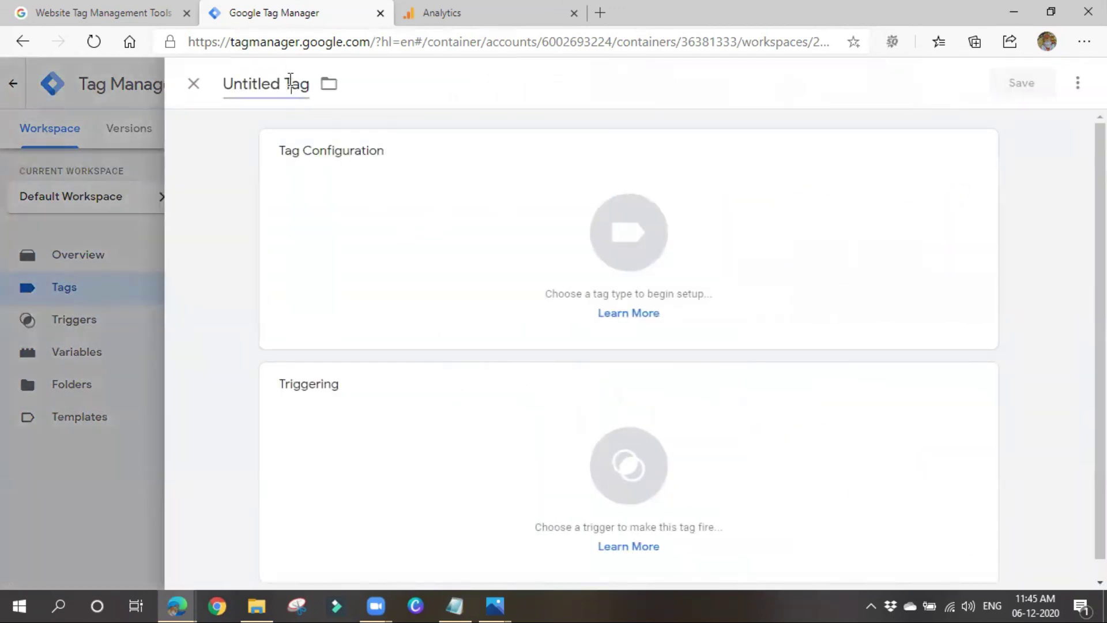
double_click(273, 86)
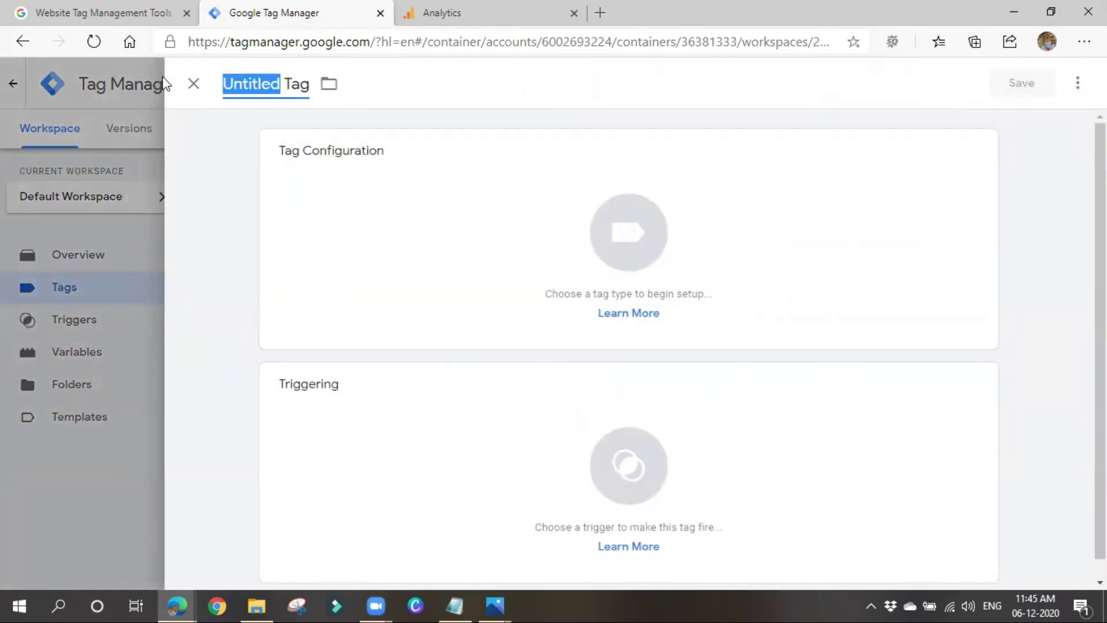
text(fb)
- Look through the available tag types, choose Custom HTML for fb Tag, and place the cursor in its HTML code field
click(351, 199)
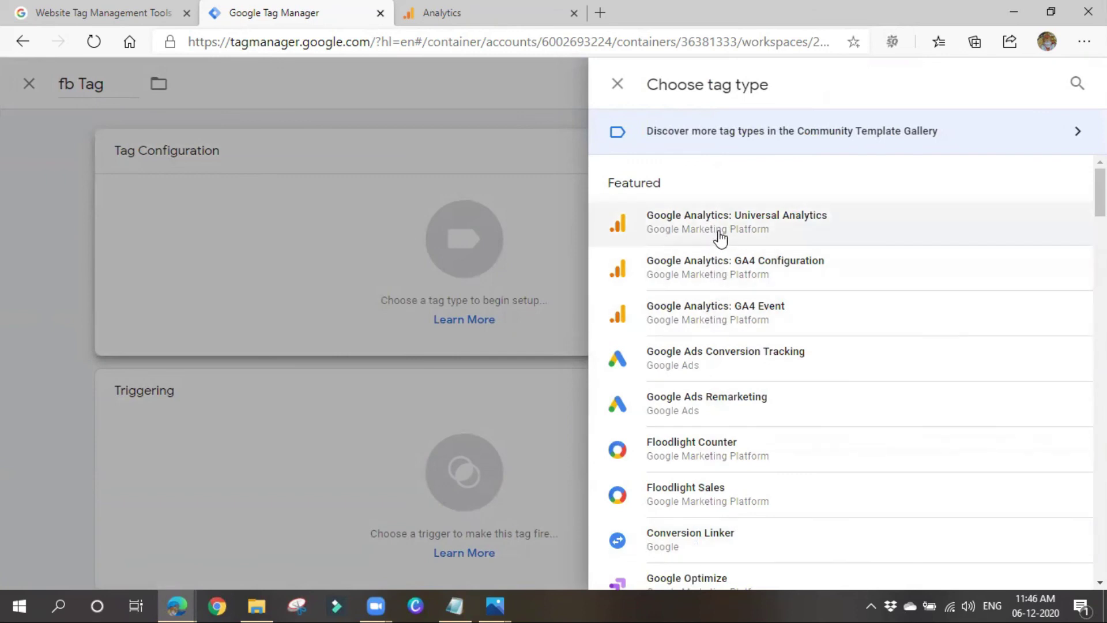
scroll(711, 235, down, 1)
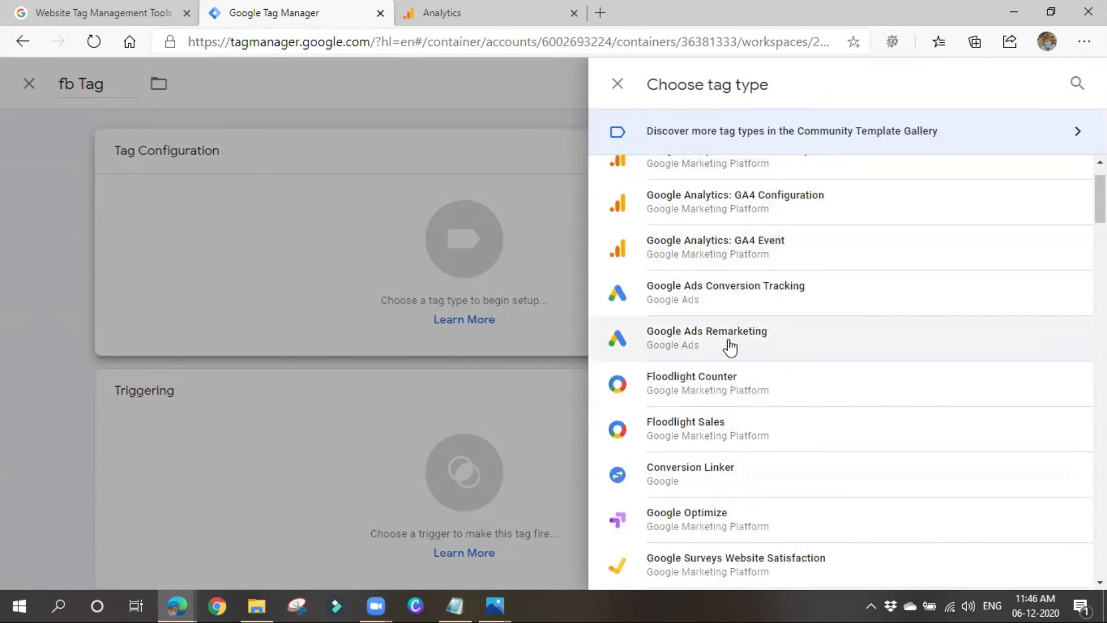
scroll(730, 347, down, 3)
scroll(724, 348, up, 4)
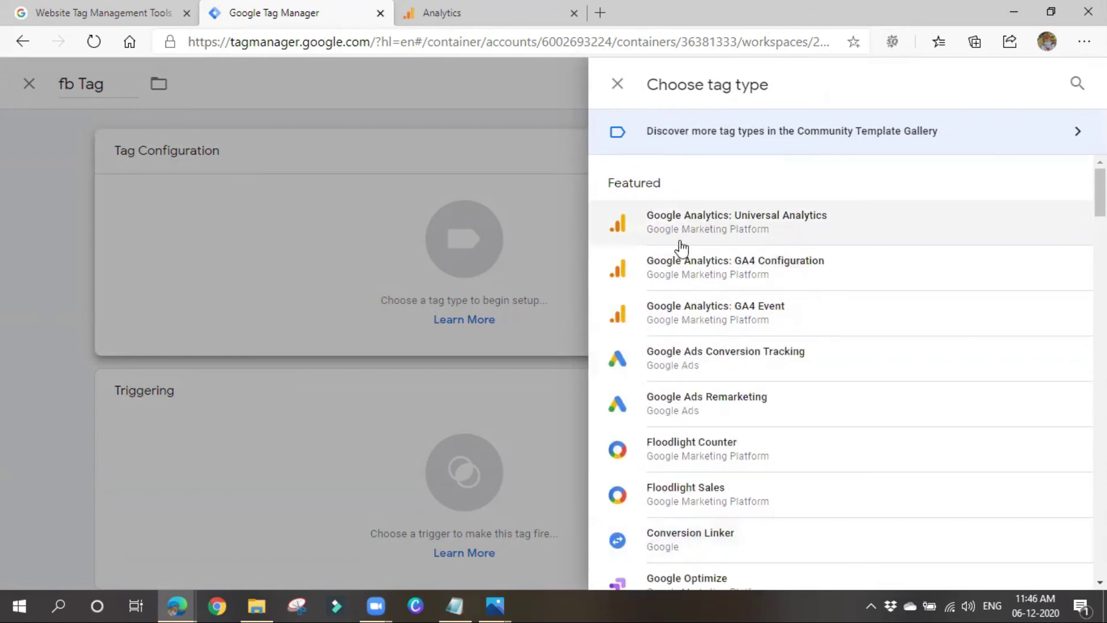
scroll(738, 426, down, 3)
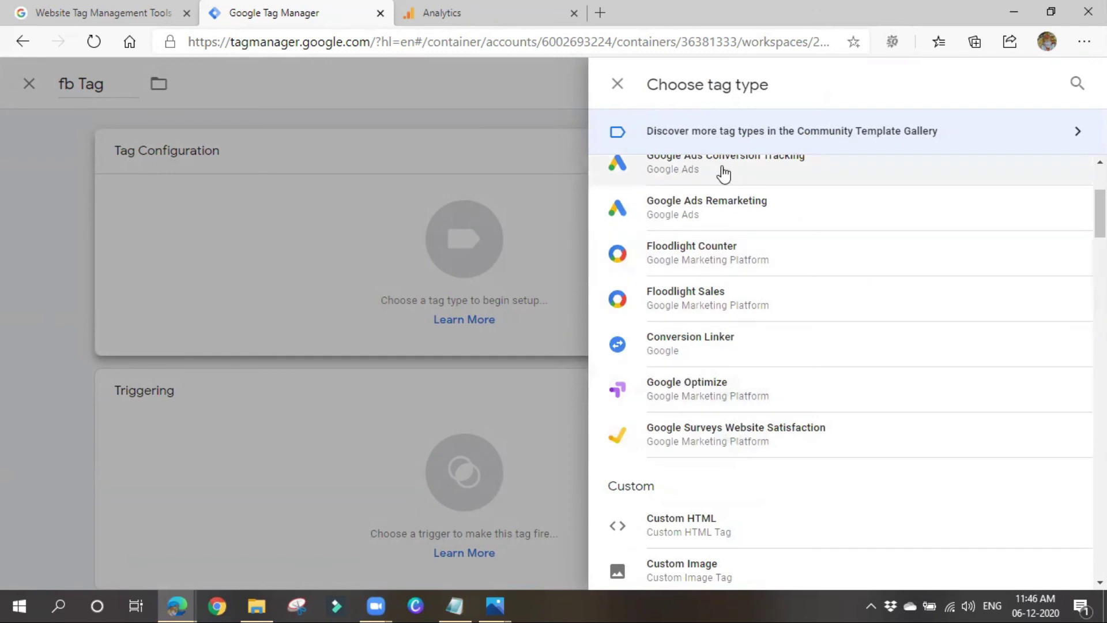
scroll(704, 441, down, 3)
scroll(704, 441, down, 6)
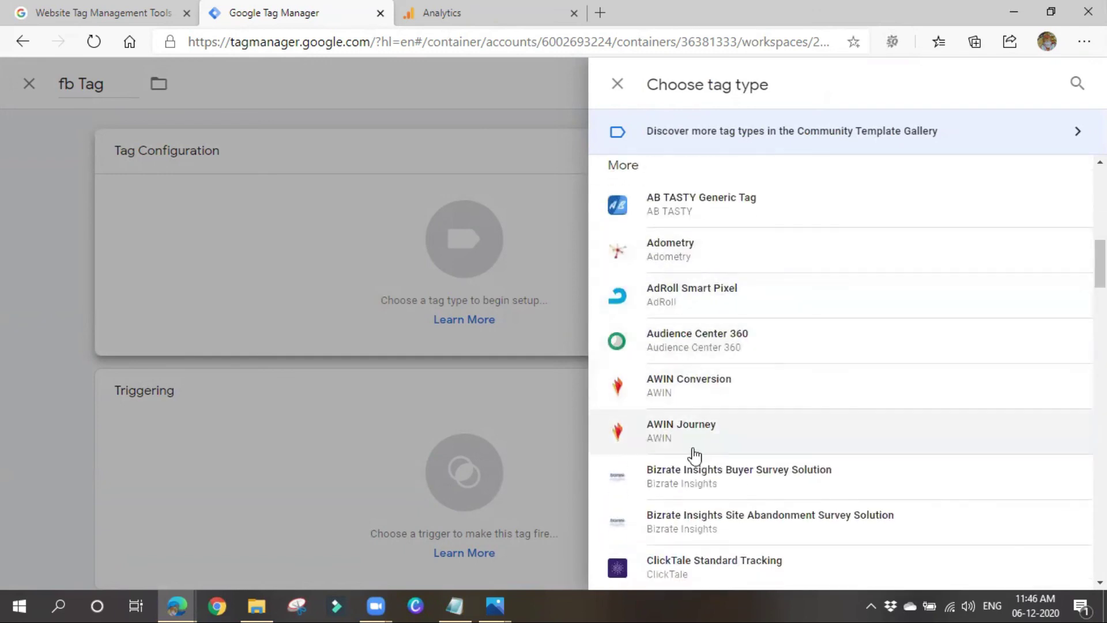
scroll(694, 455, down, 7)
scroll(726, 475, down, 1)
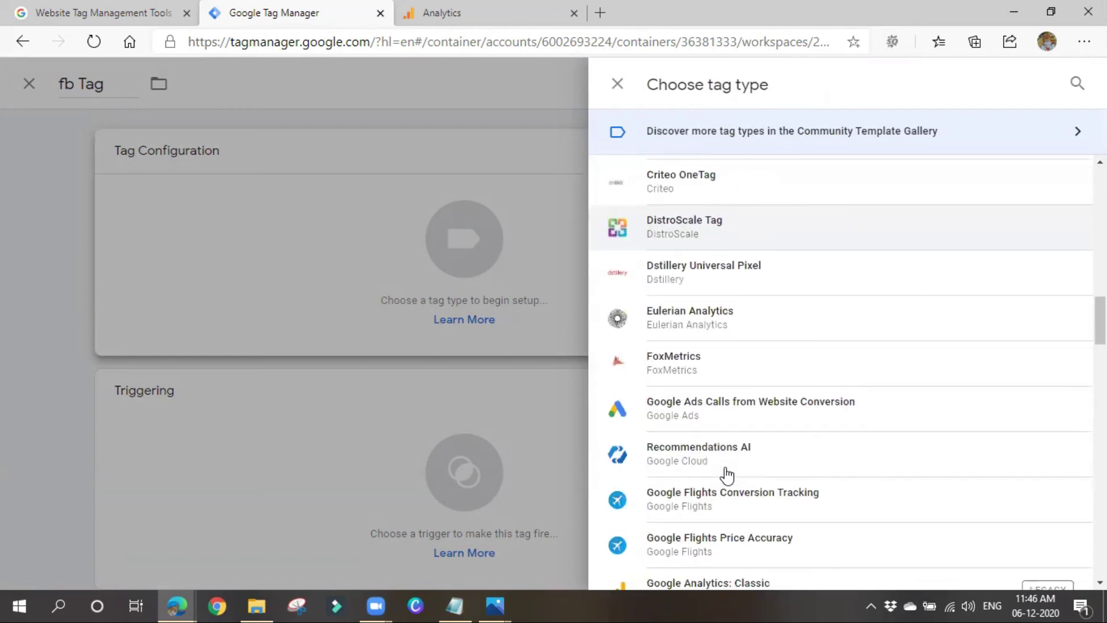
scroll(727, 475, down, 3)
scroll(704, 536, up, 5)
scroll(704, 536, down, 15)
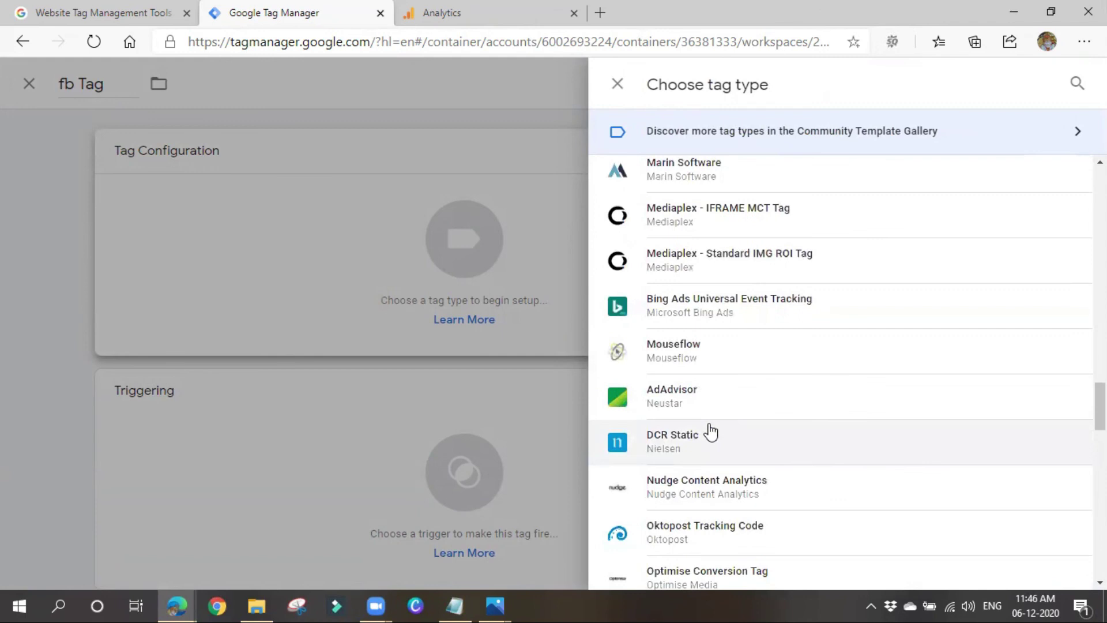
scroll(710, 431, up, 20)
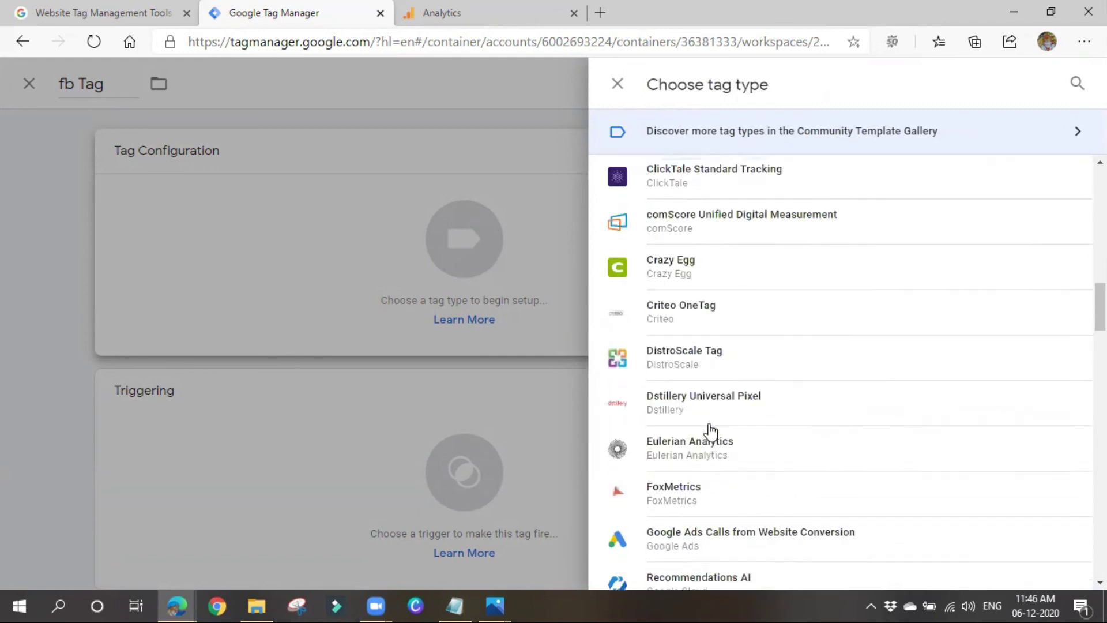
scroll(710, 431, up, 5)
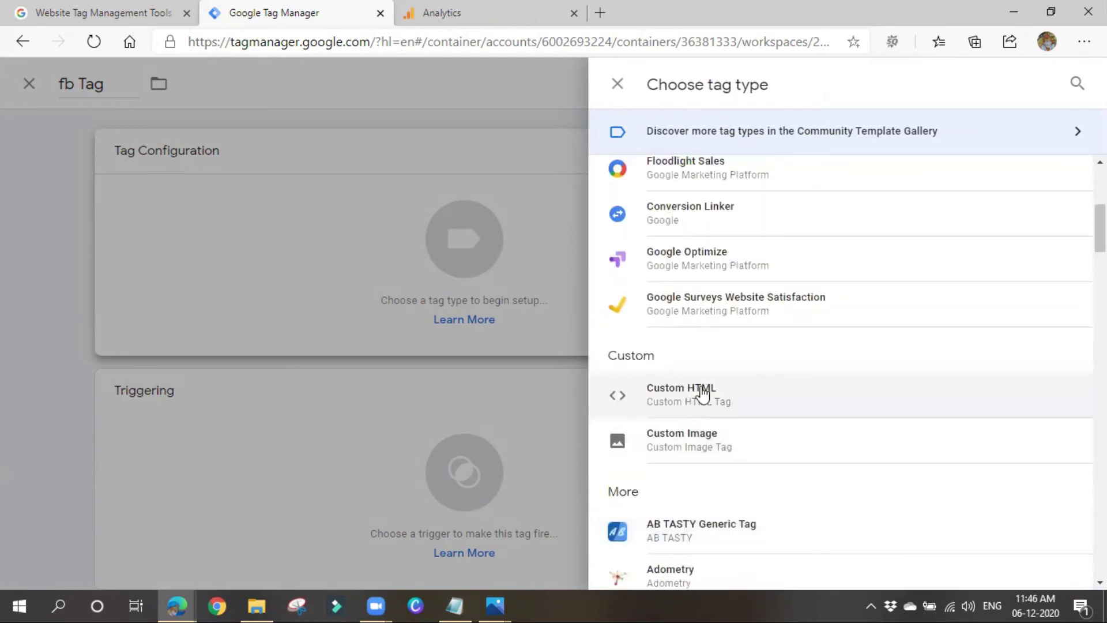
click(702, 394)
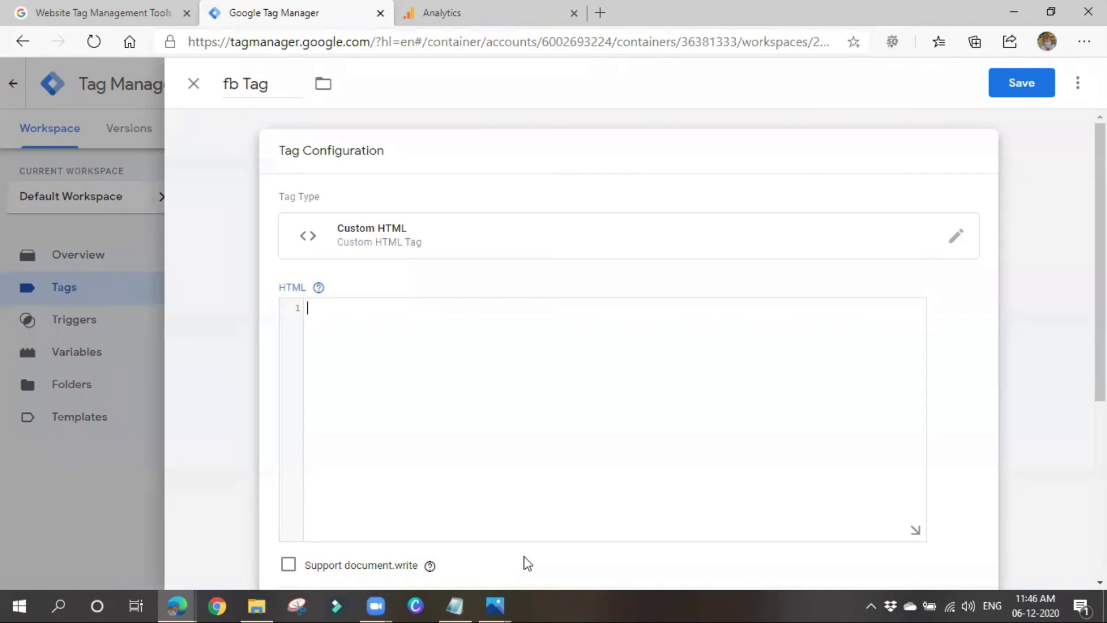
scroll(526, 564, down, 1)
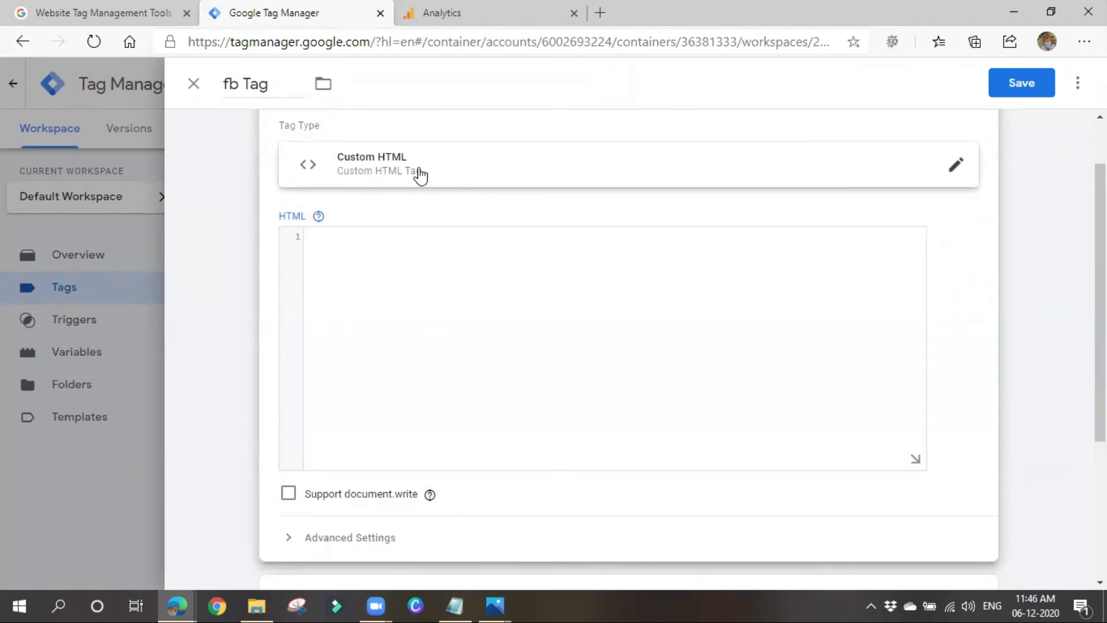
click(330, 300)
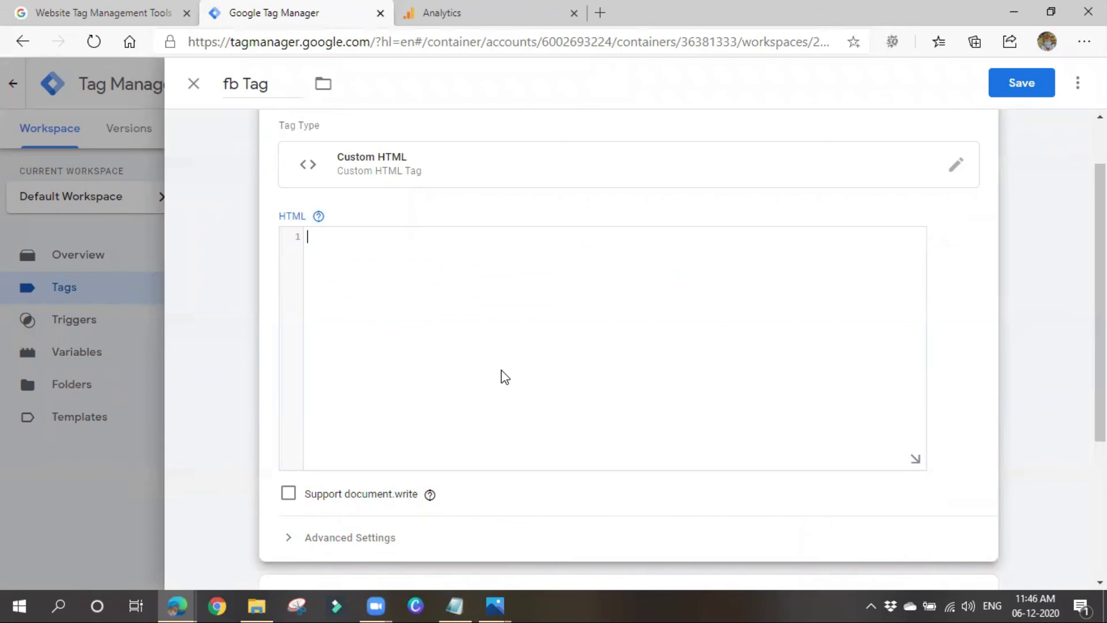
- Look through the tag type list to its end without changing the type, and discard the unsaved fb Tag
click(959, 158)
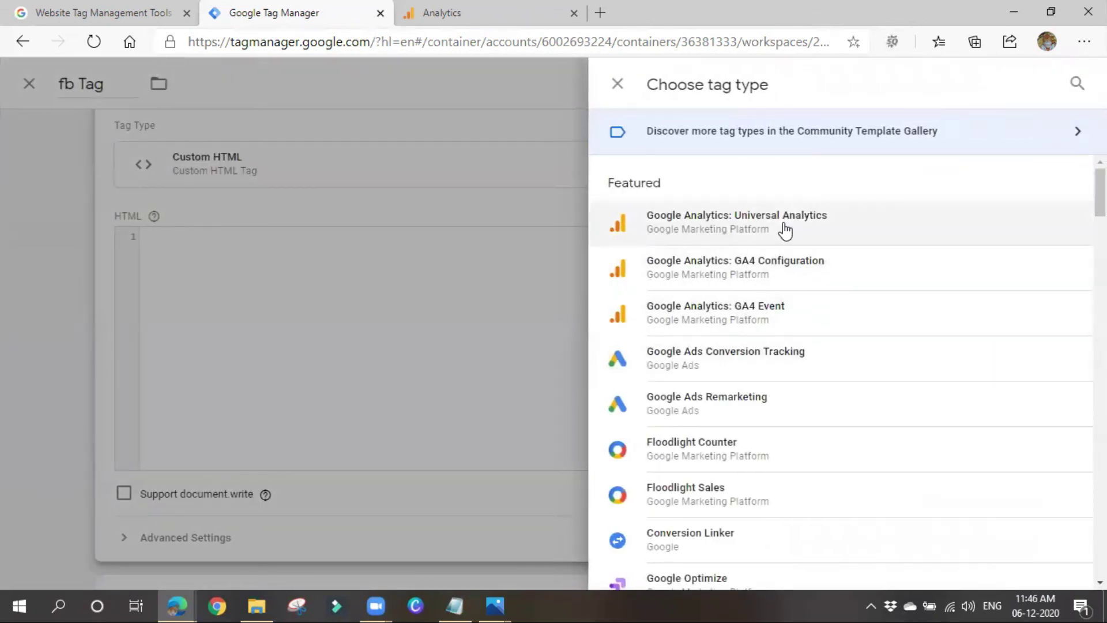
scroll(785, 230, down, 10)
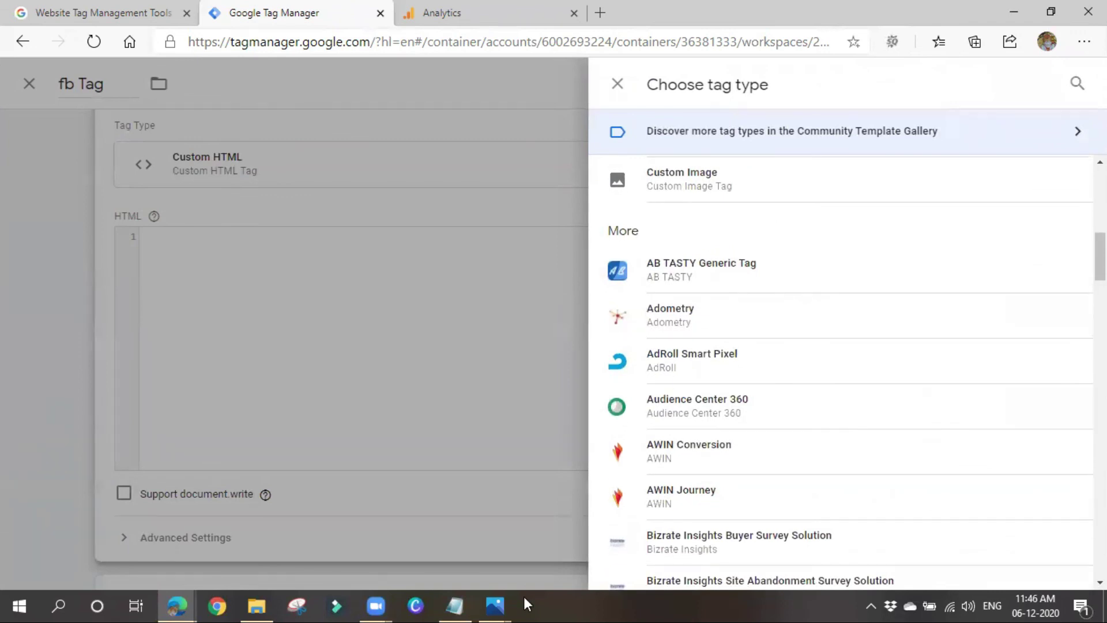
scroll(729, 321, down, 20)
scroll(729, 321, down, 10)
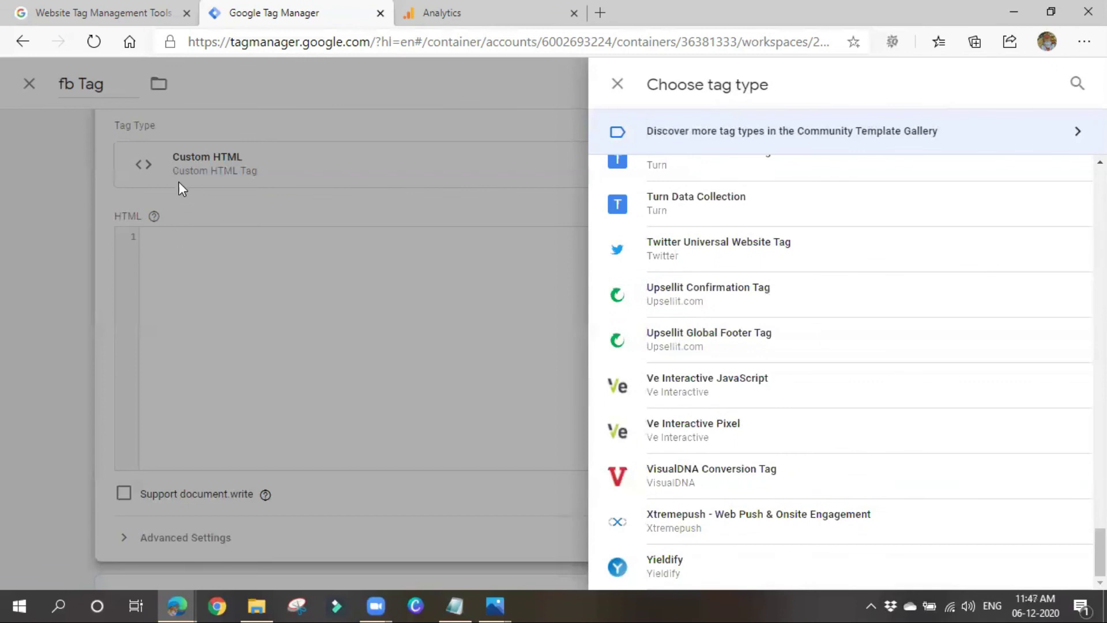
click(459, 185)
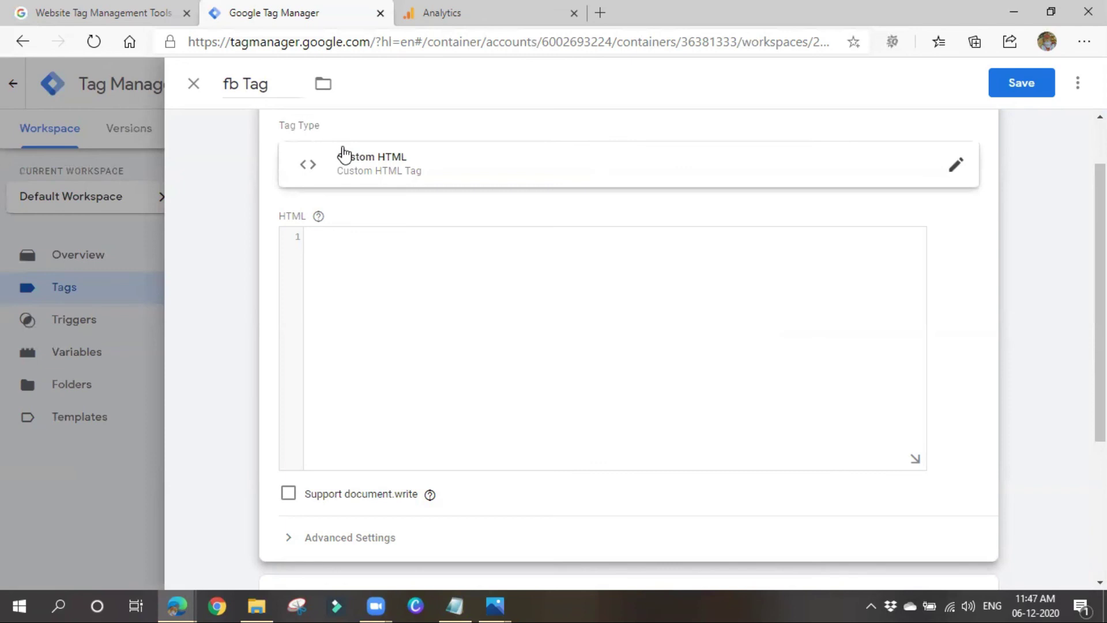
click(188, 84)
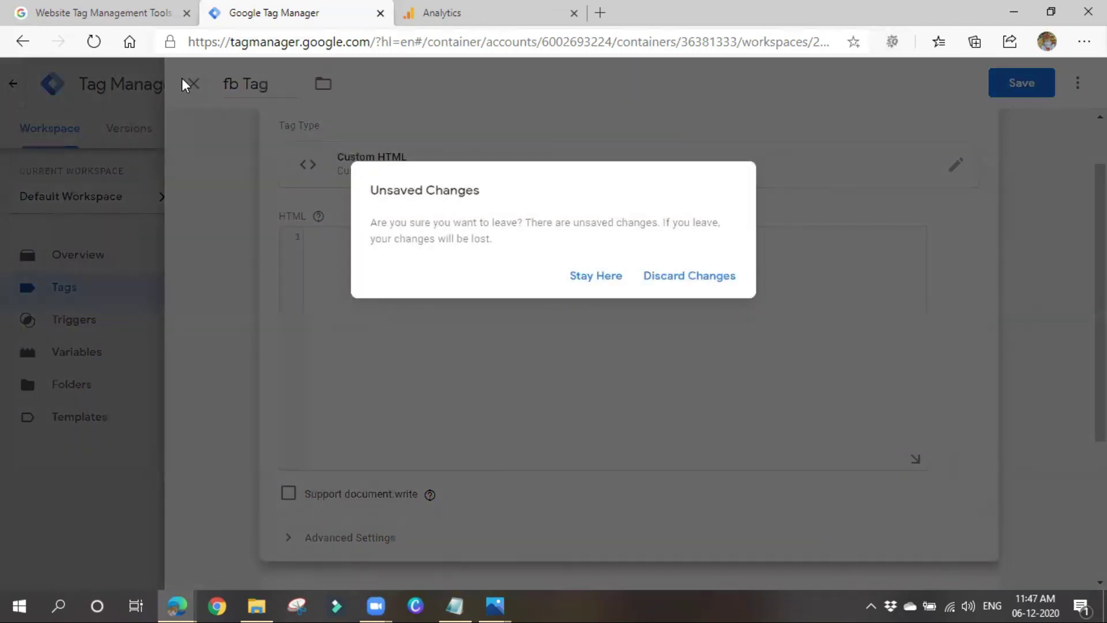
click(674, 287)
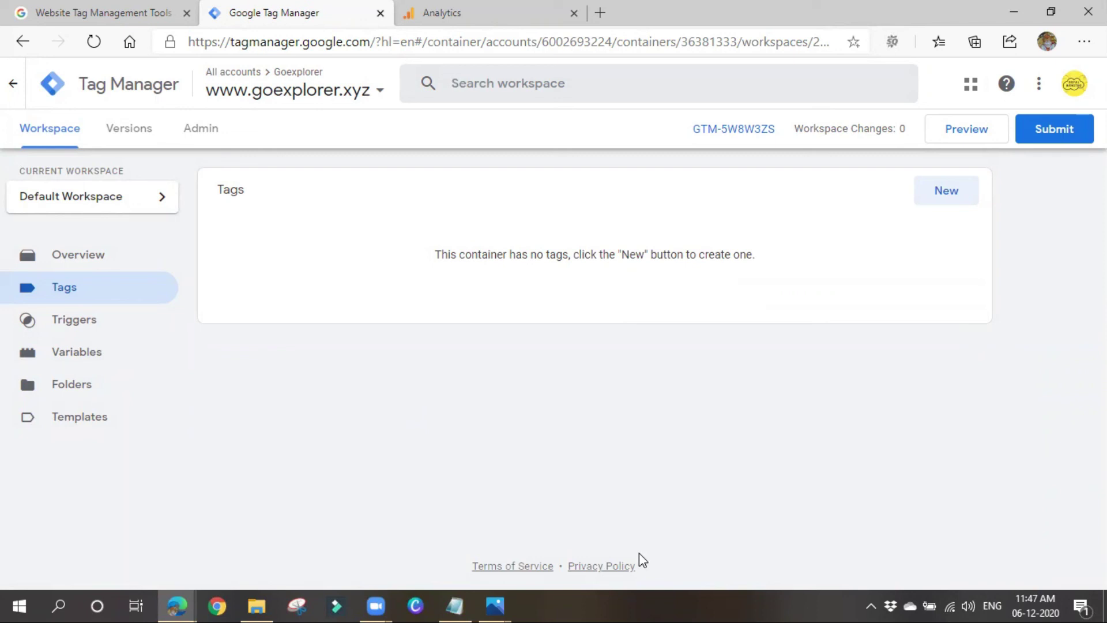
- Review the workspace's templates and the unfiled items in its folders
click(84, 422)
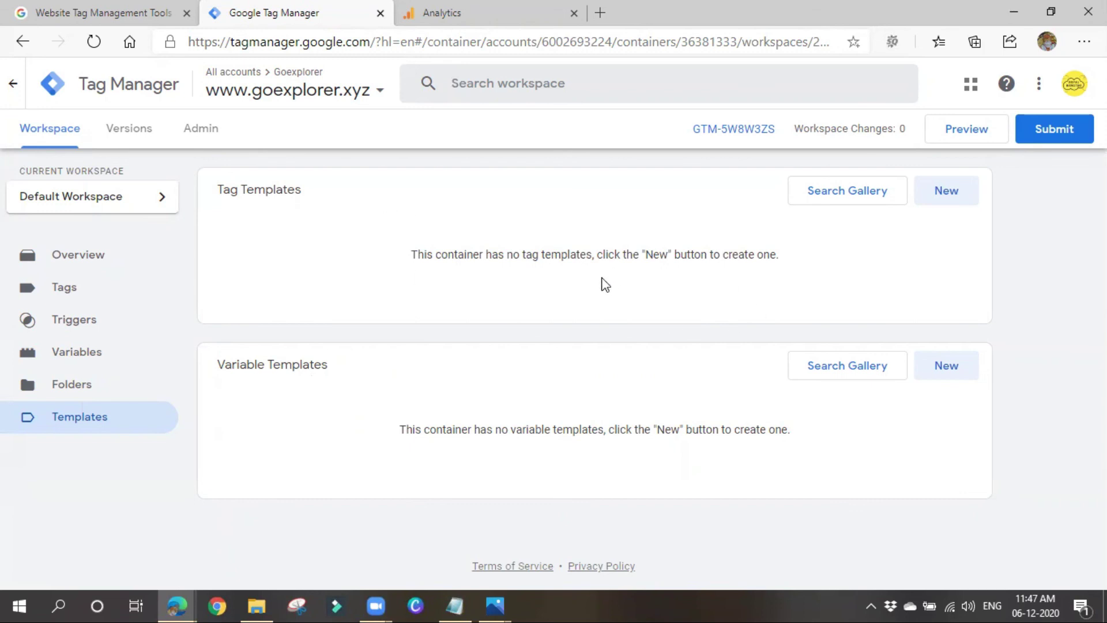
click(101, 402)
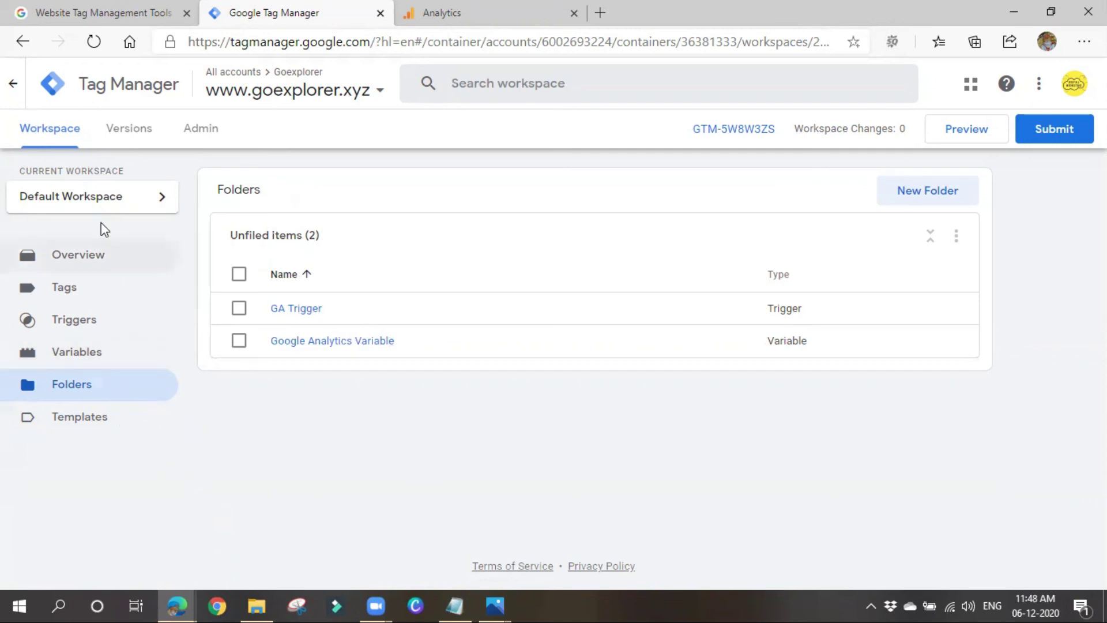
- Examine the Goexplorer account settings in the container's administration area, and return to the administration overview
click(207, 134)
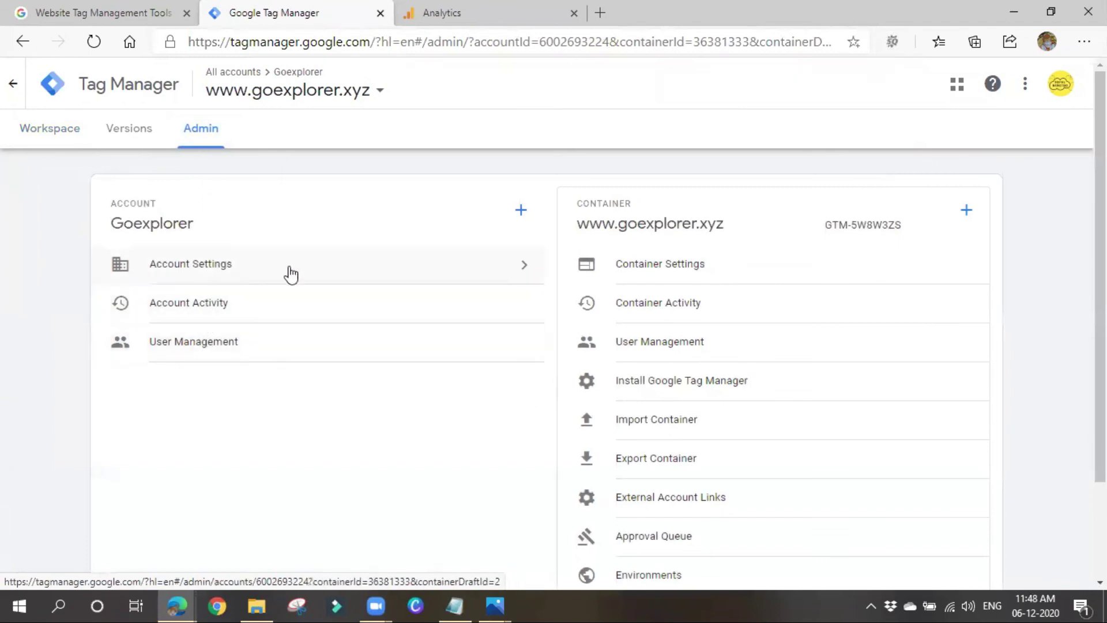
click(519, 271)
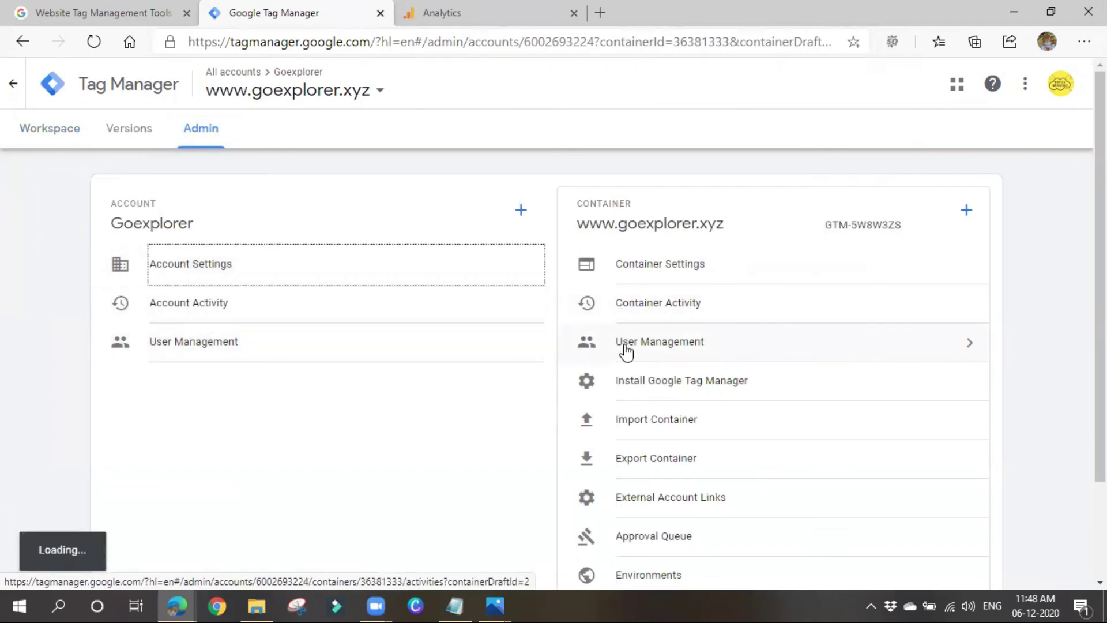
scroll(484, 314, down, 3)
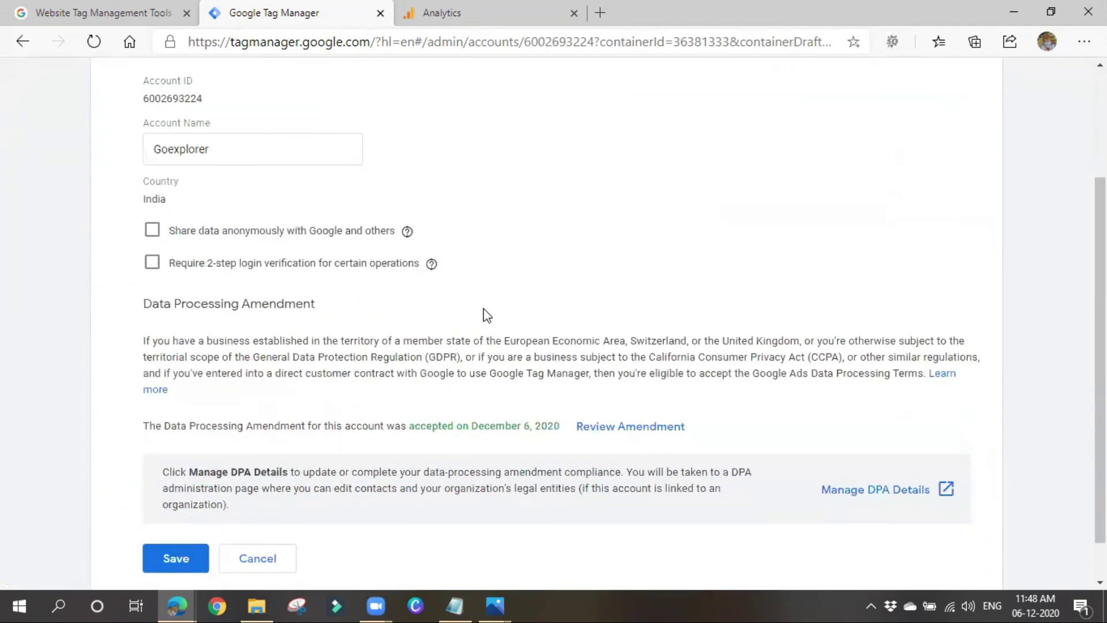
scroll(198, 435, down, 1)
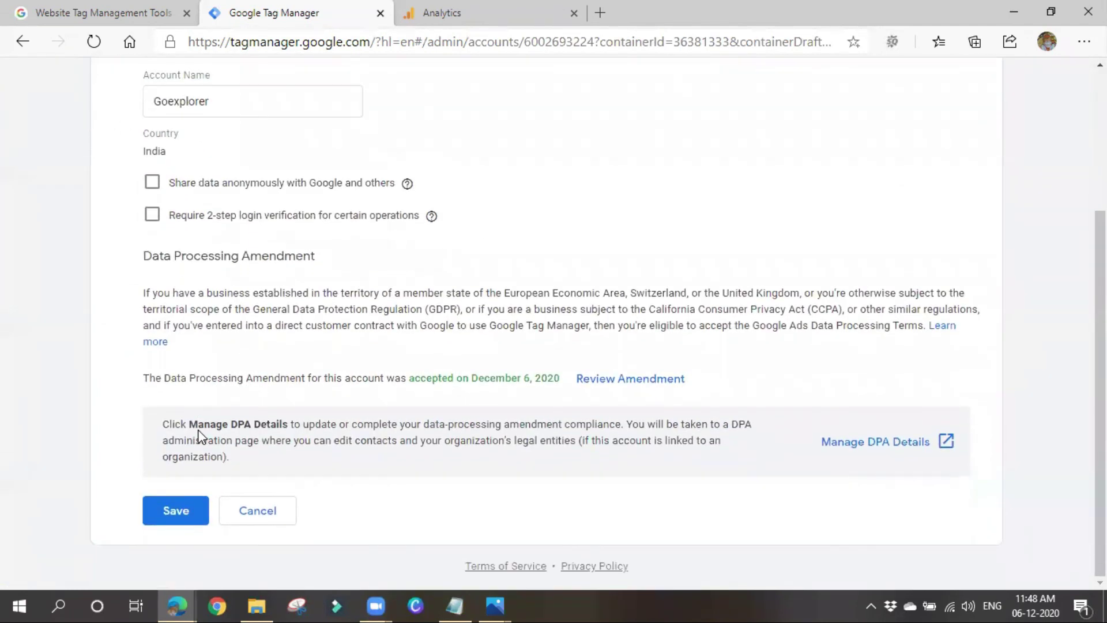
scroll(124, 210, up, 4)
click(199, 145)
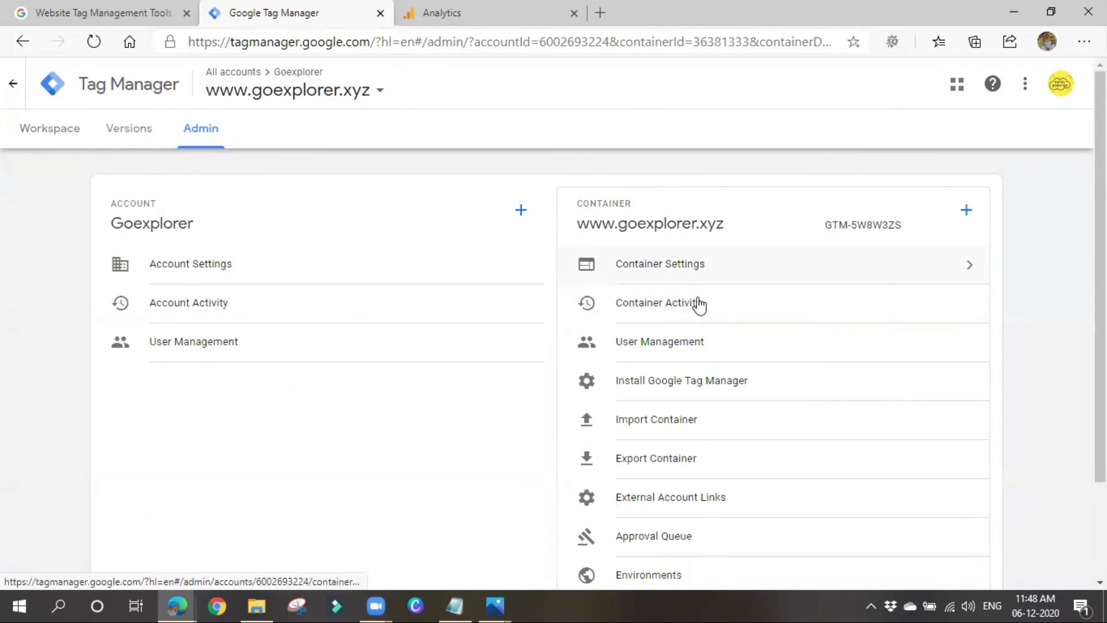
- Review the container's user permissions and the invitation form for adding users, and return to the administration overview without inviting anyone
click(697, 343)
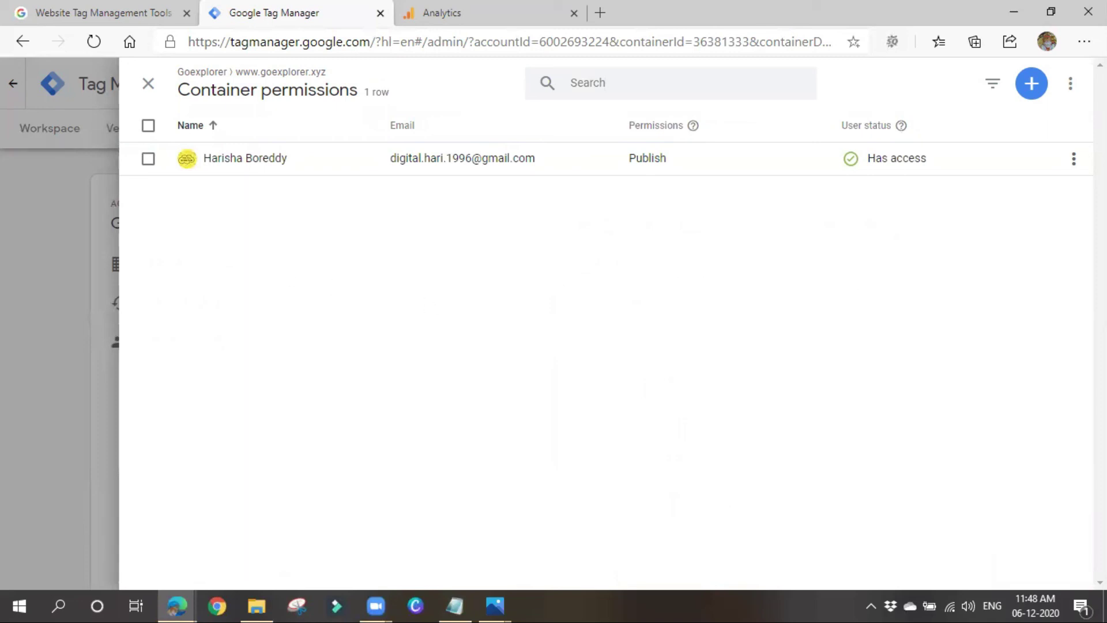
click(1032, 94)
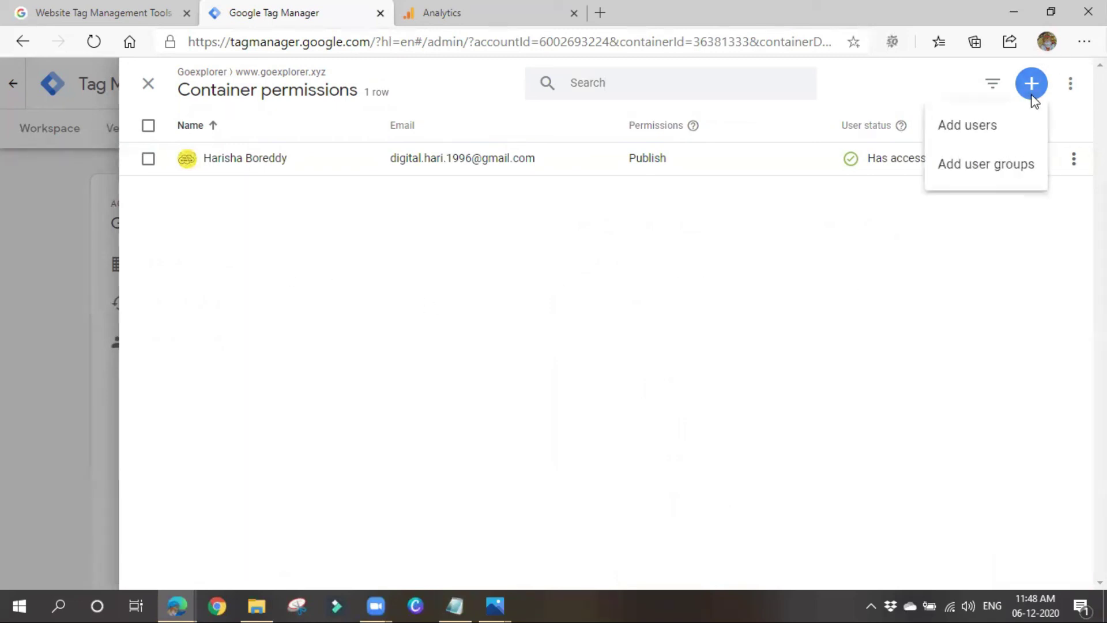
click(1006, 136)
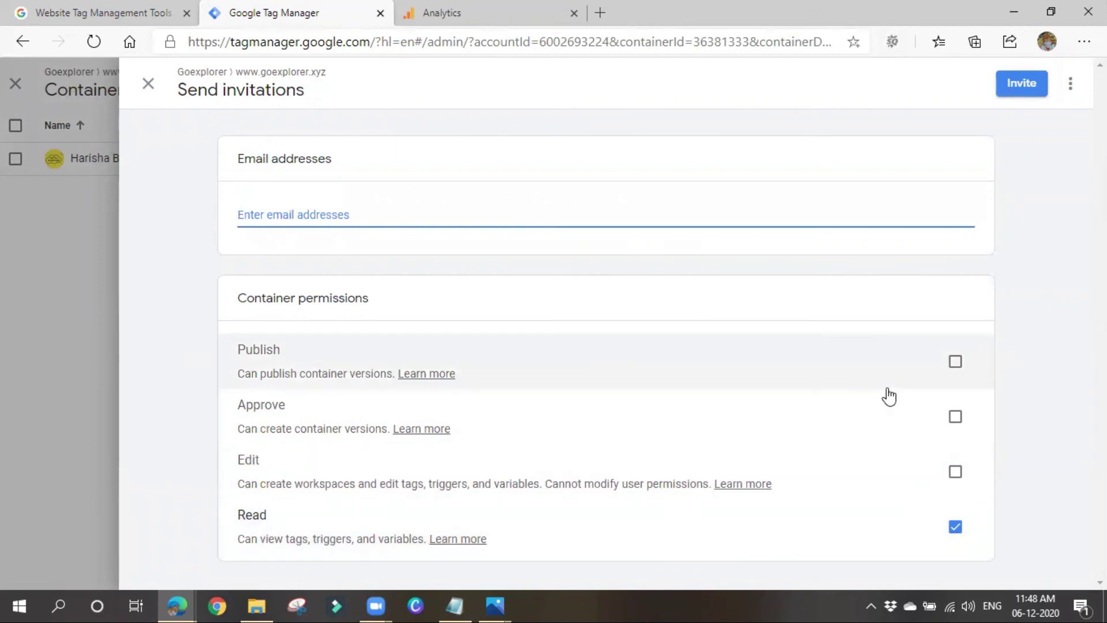
click(301, 214)
click(187, 221)
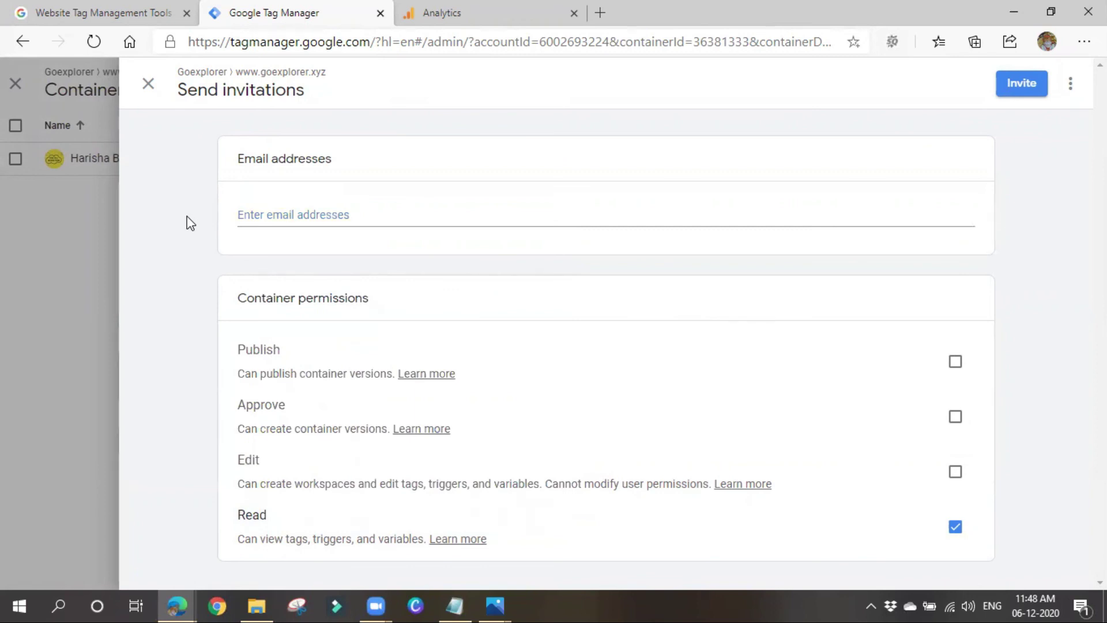
click(149, 85)
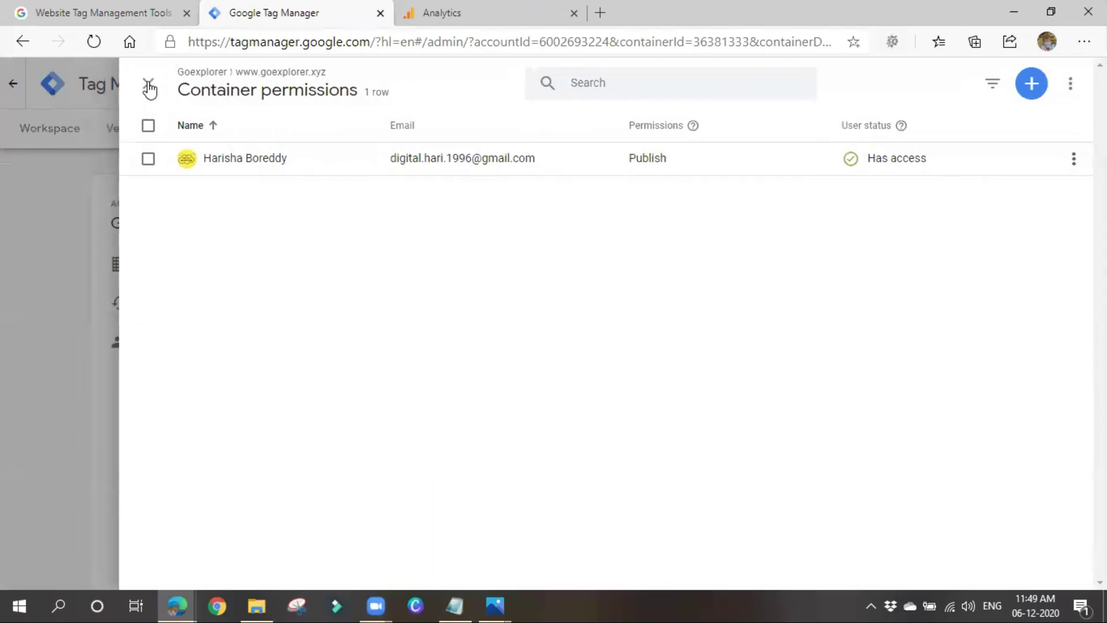
click(149, 85)
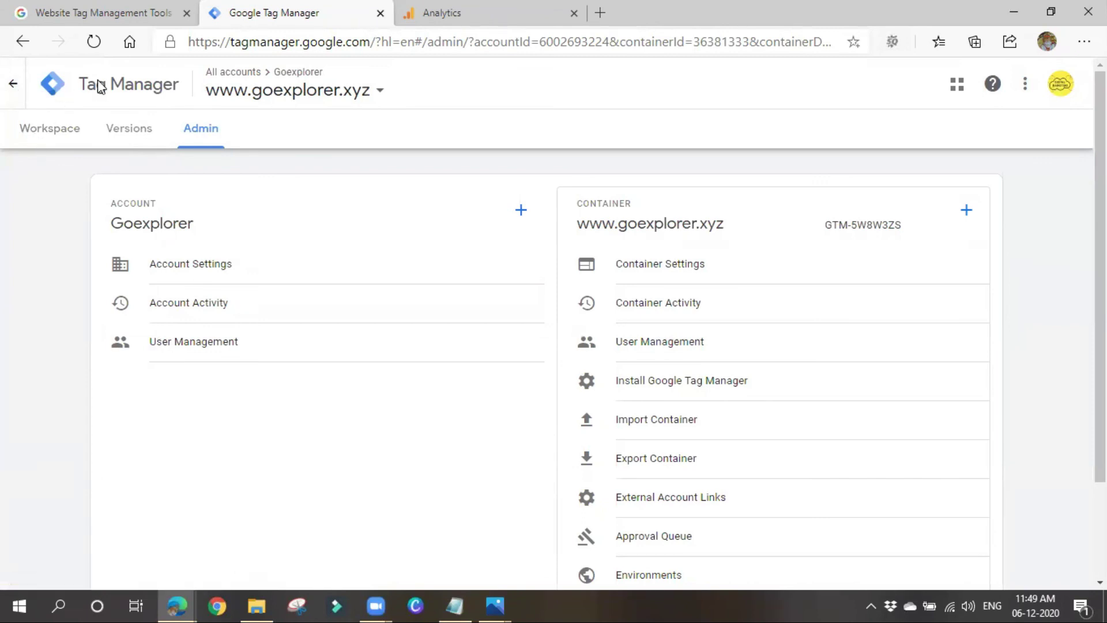
click(14, 87)
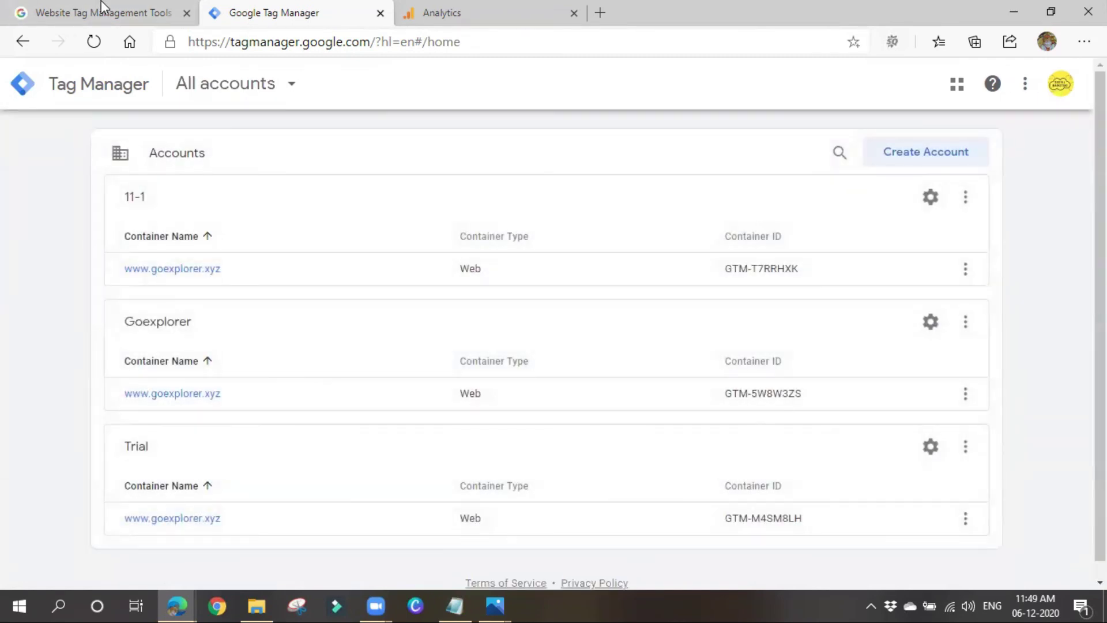
click(157, 273)
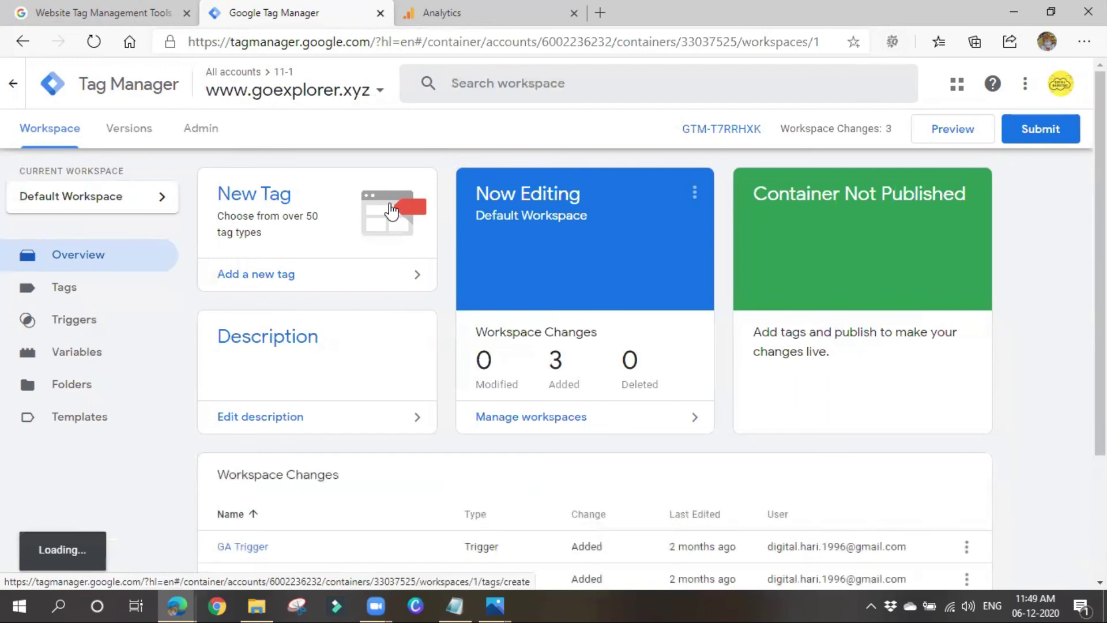
click(712, 130)
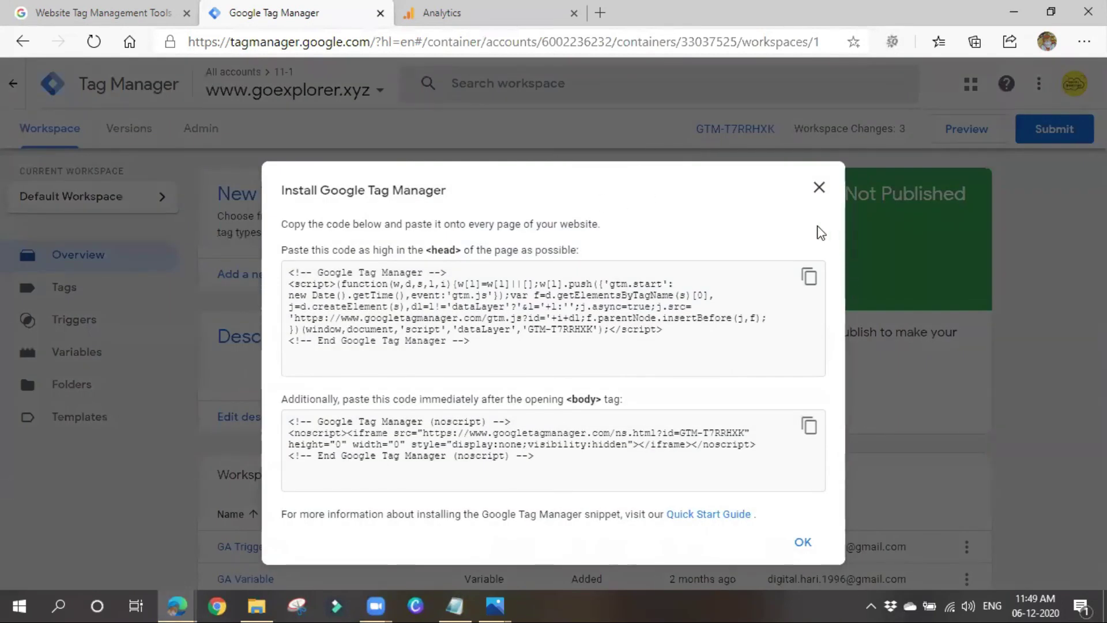
click(818, 189)
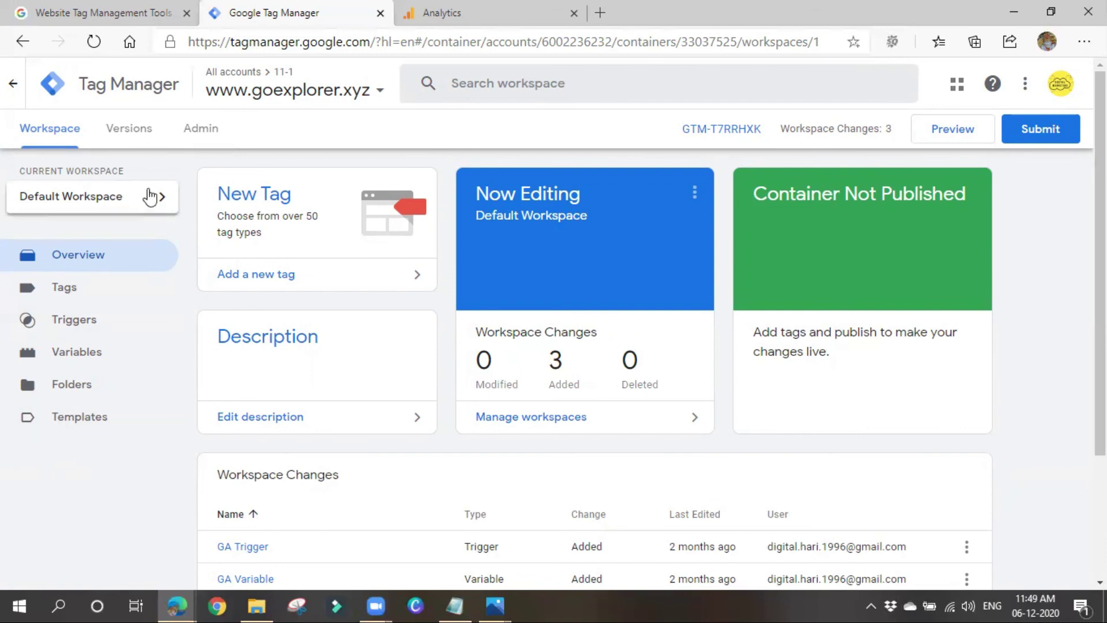
click(192, 127)
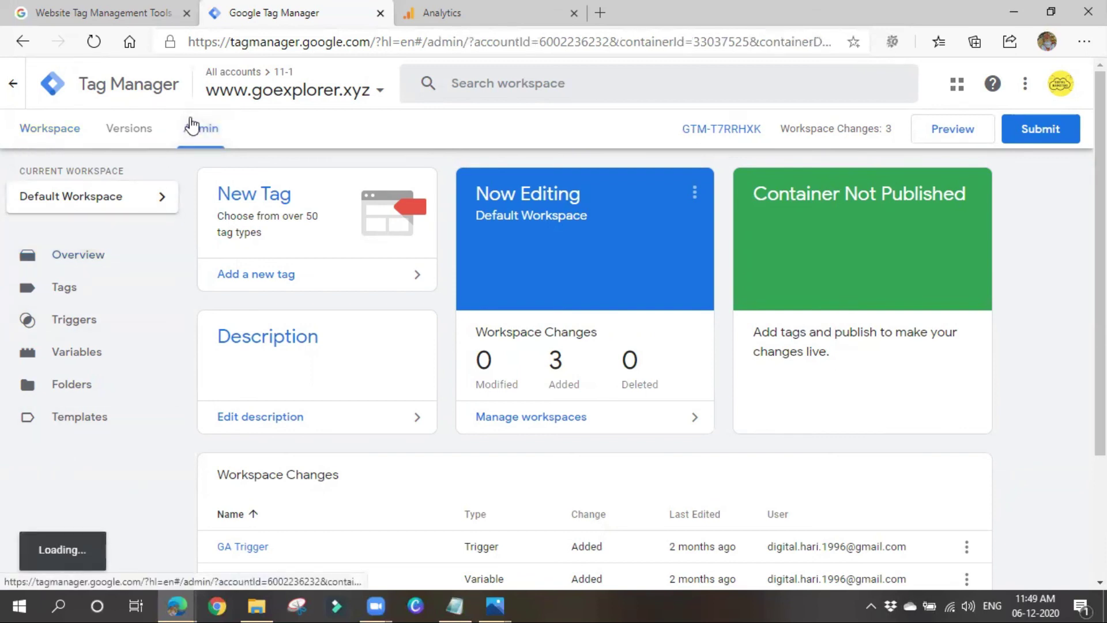
scroll(749, 323, down, 1)
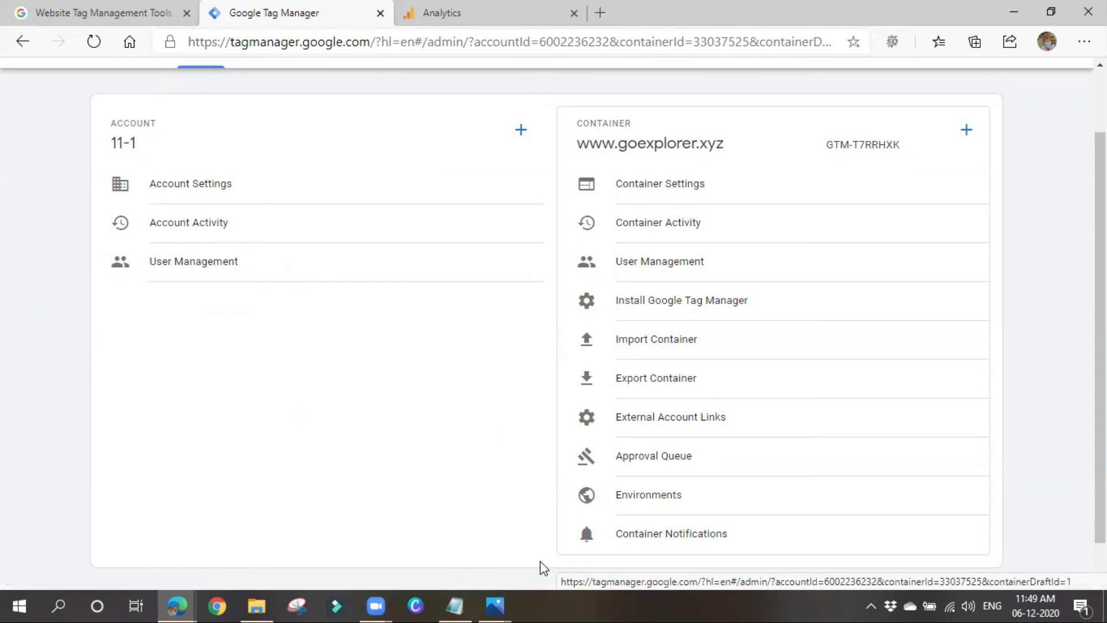
- Switch to the Notepad class notes, add the line "JSON - Javason object notation", and return to Tag Manager
key(alt+Tab)
text(JSON - Javason object )
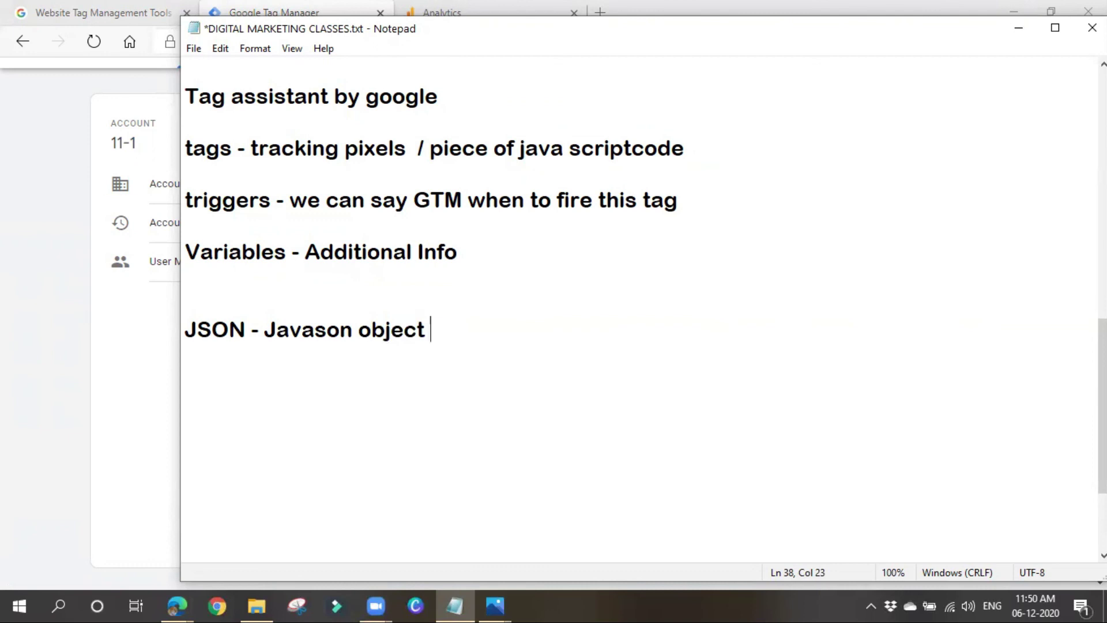
text(notation)
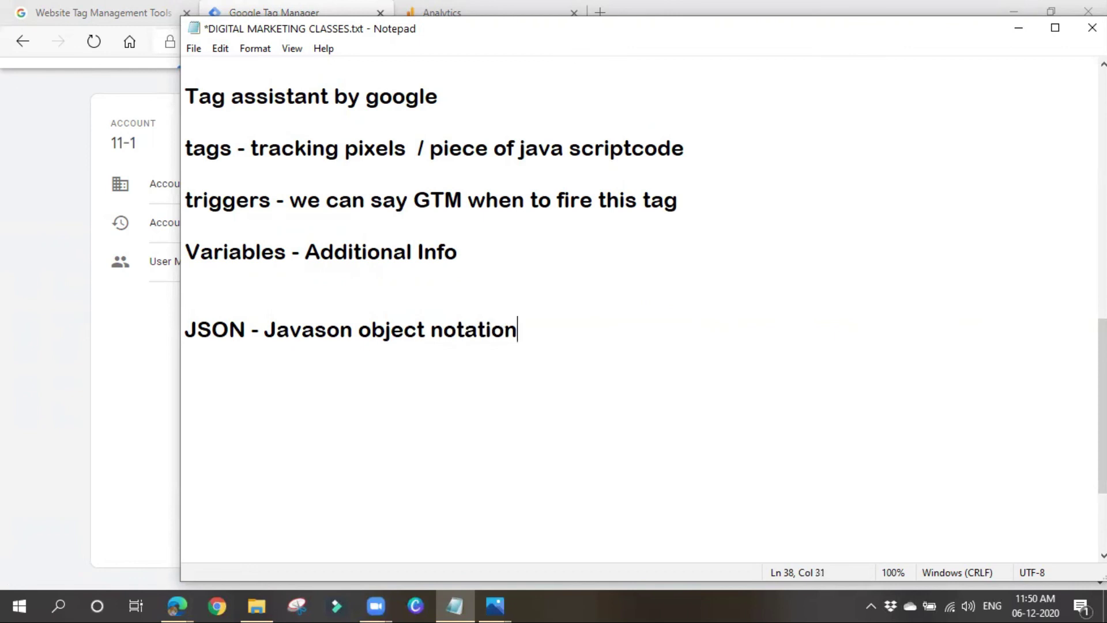
click(1018, 28)
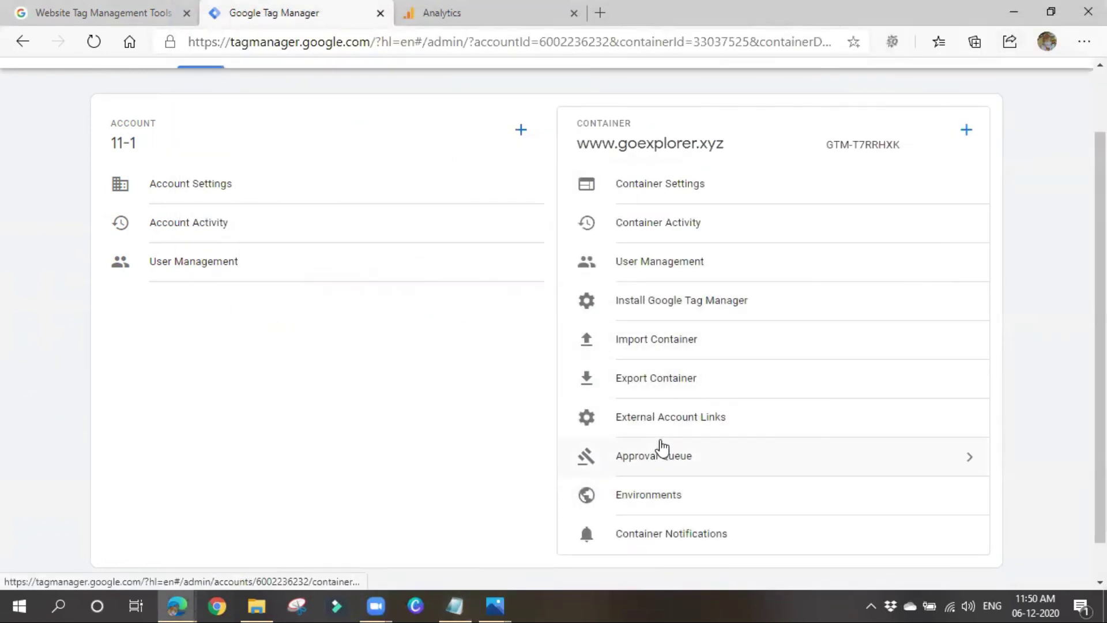
- Check the 11-1 container's external account links and its version history
click(667, 405)
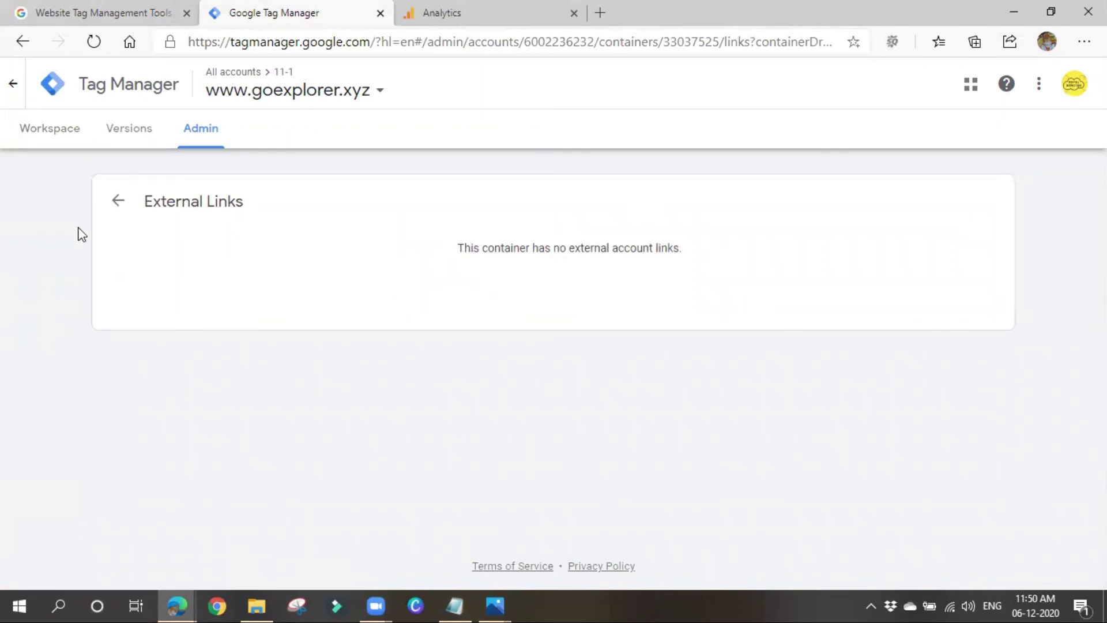
click(119, 211)
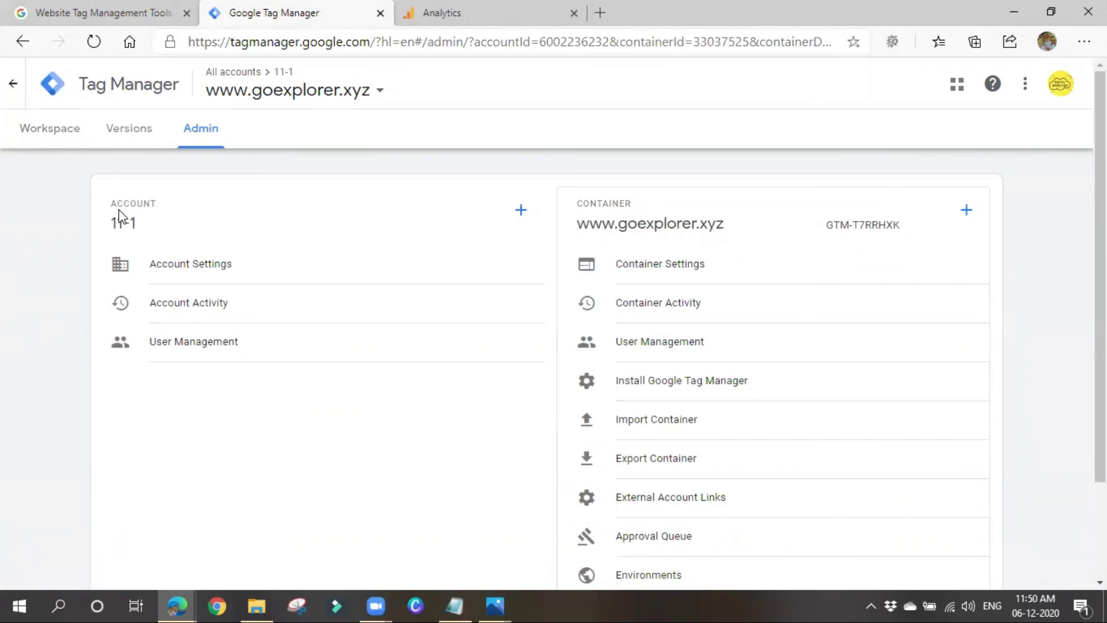
click(136, 124)
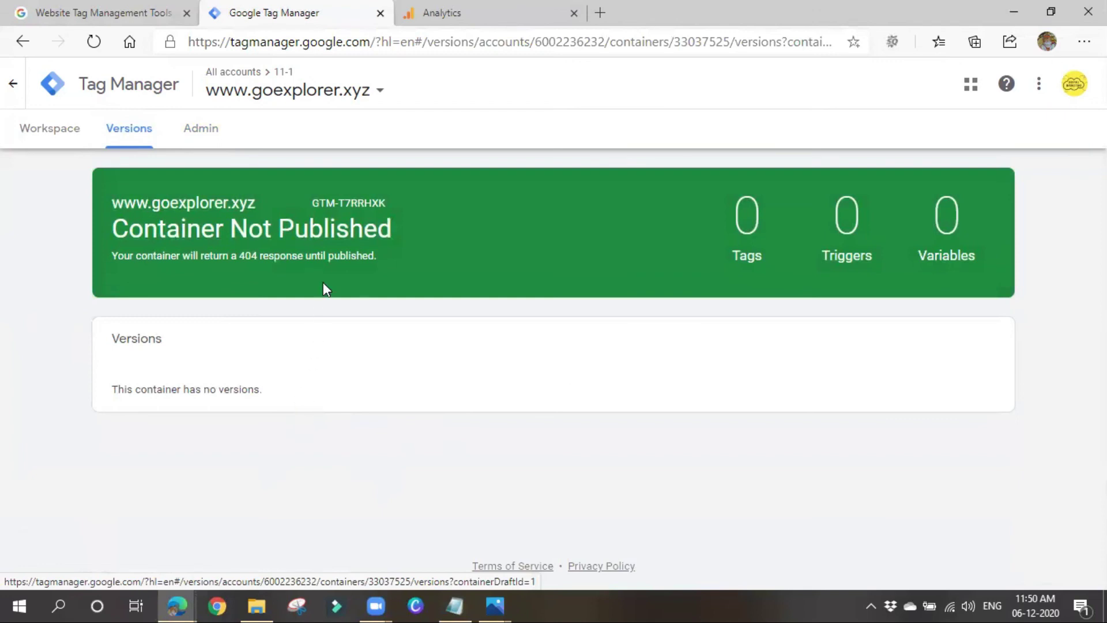
click(339, 93)
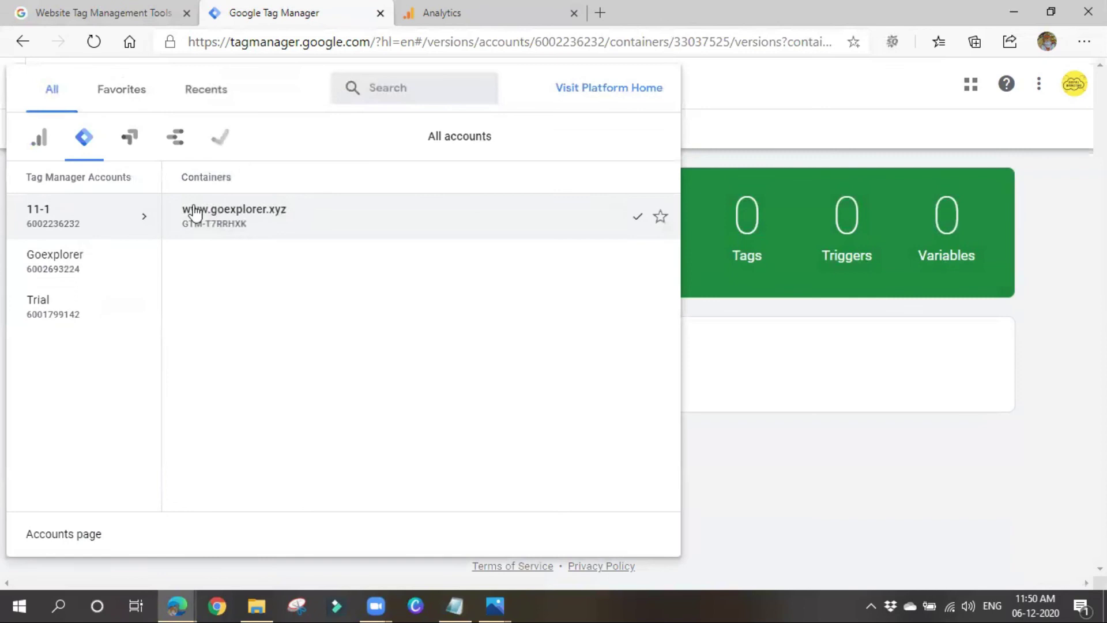
click(79, 261)
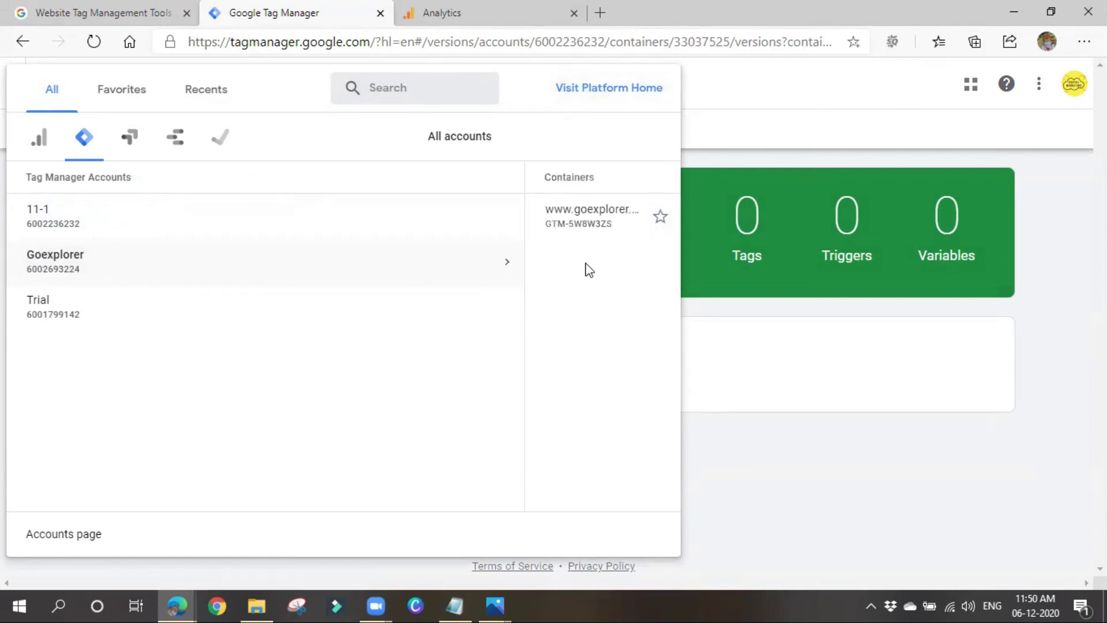
click(443, 230)
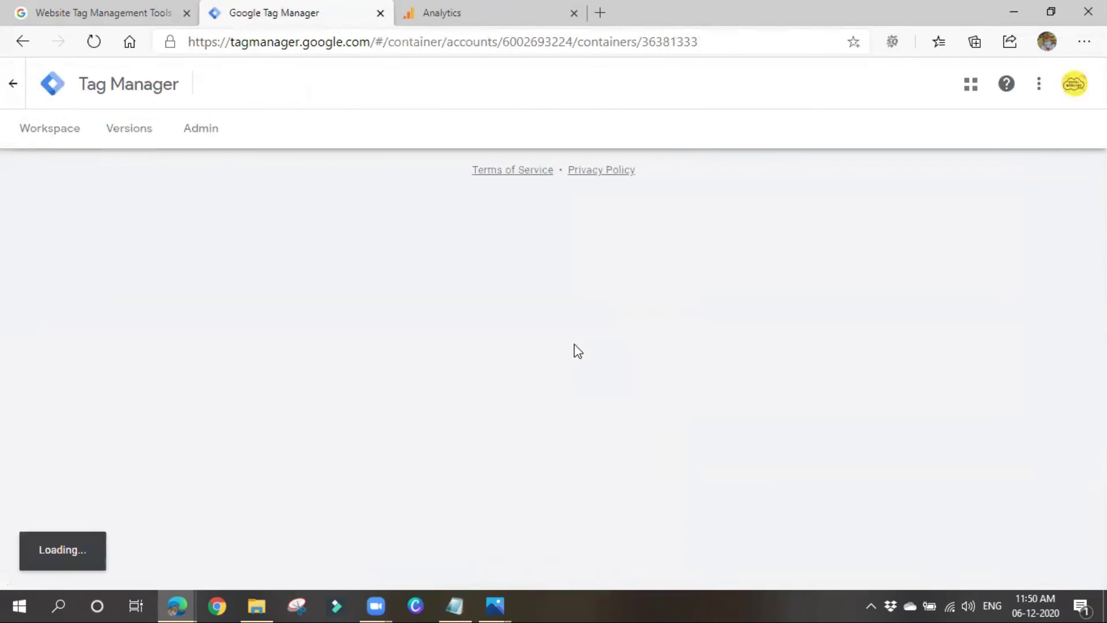
click(134, 143)
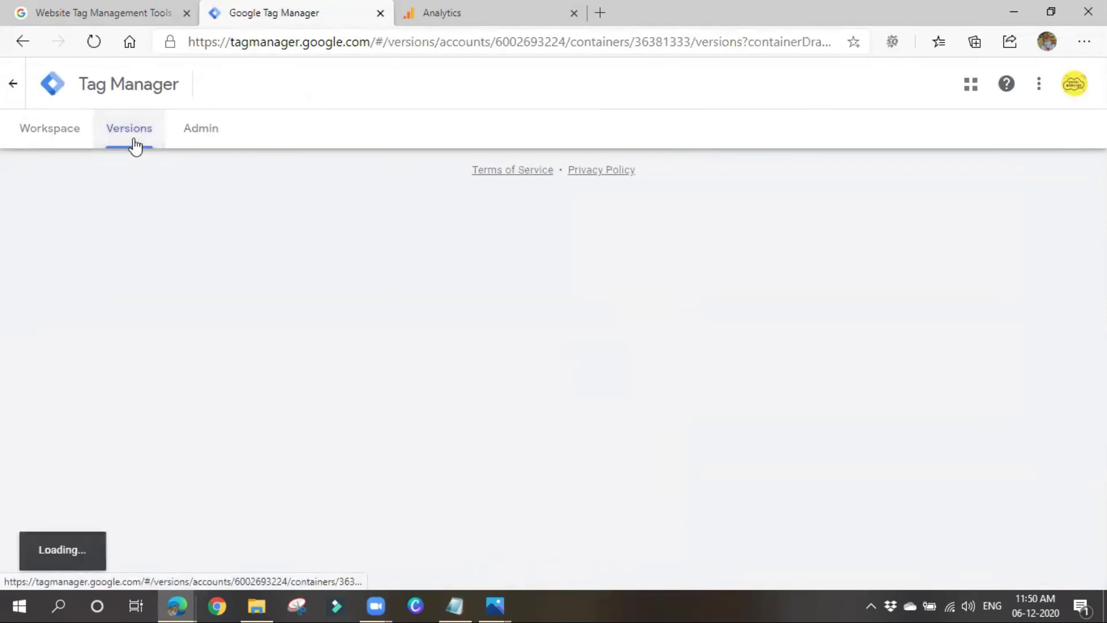